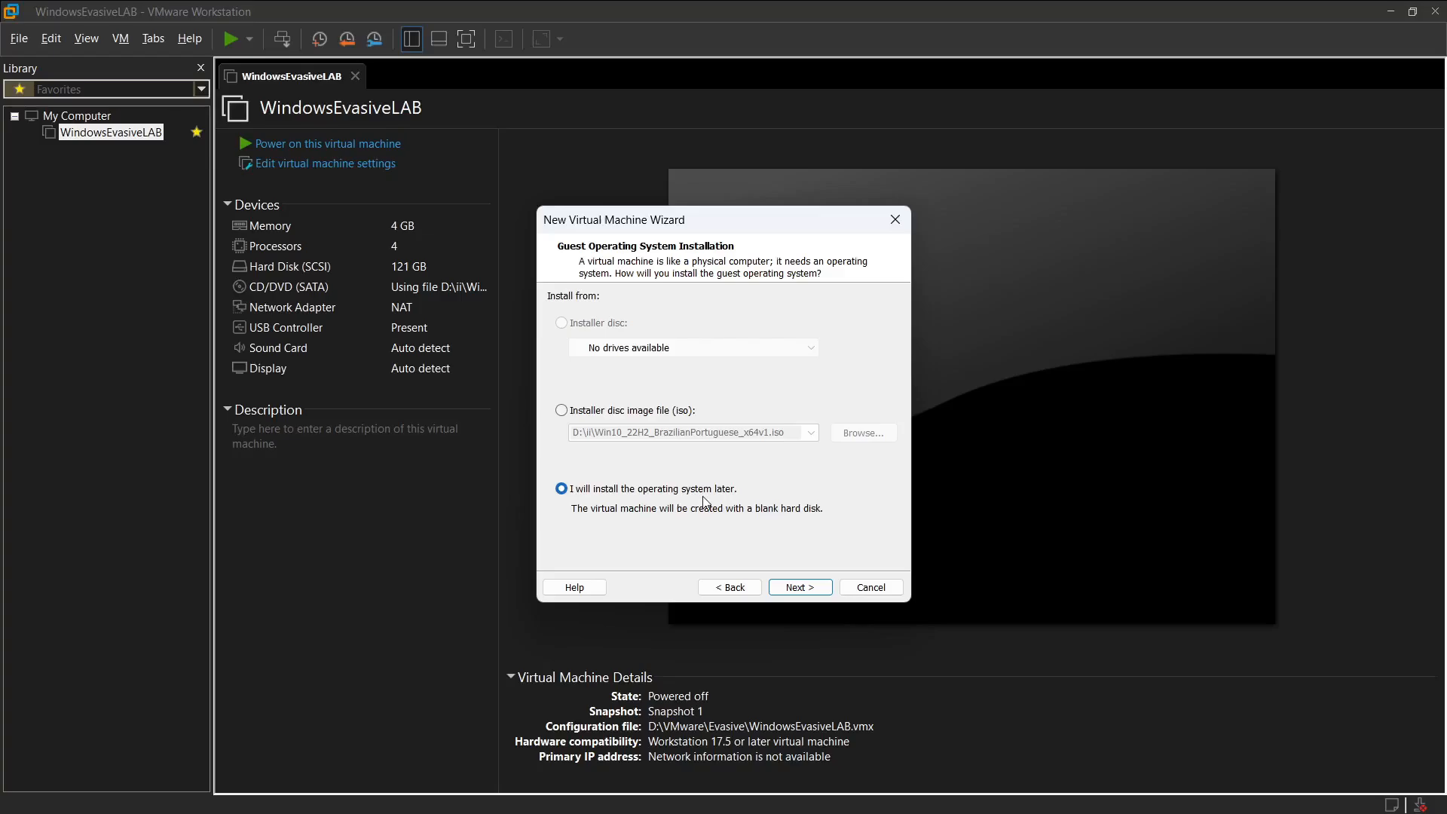
Step: Cancel the new virtual machine creation and open the hard disk settings of the WindowsEvasiveLAB virtual machine
left_click(870, 589)
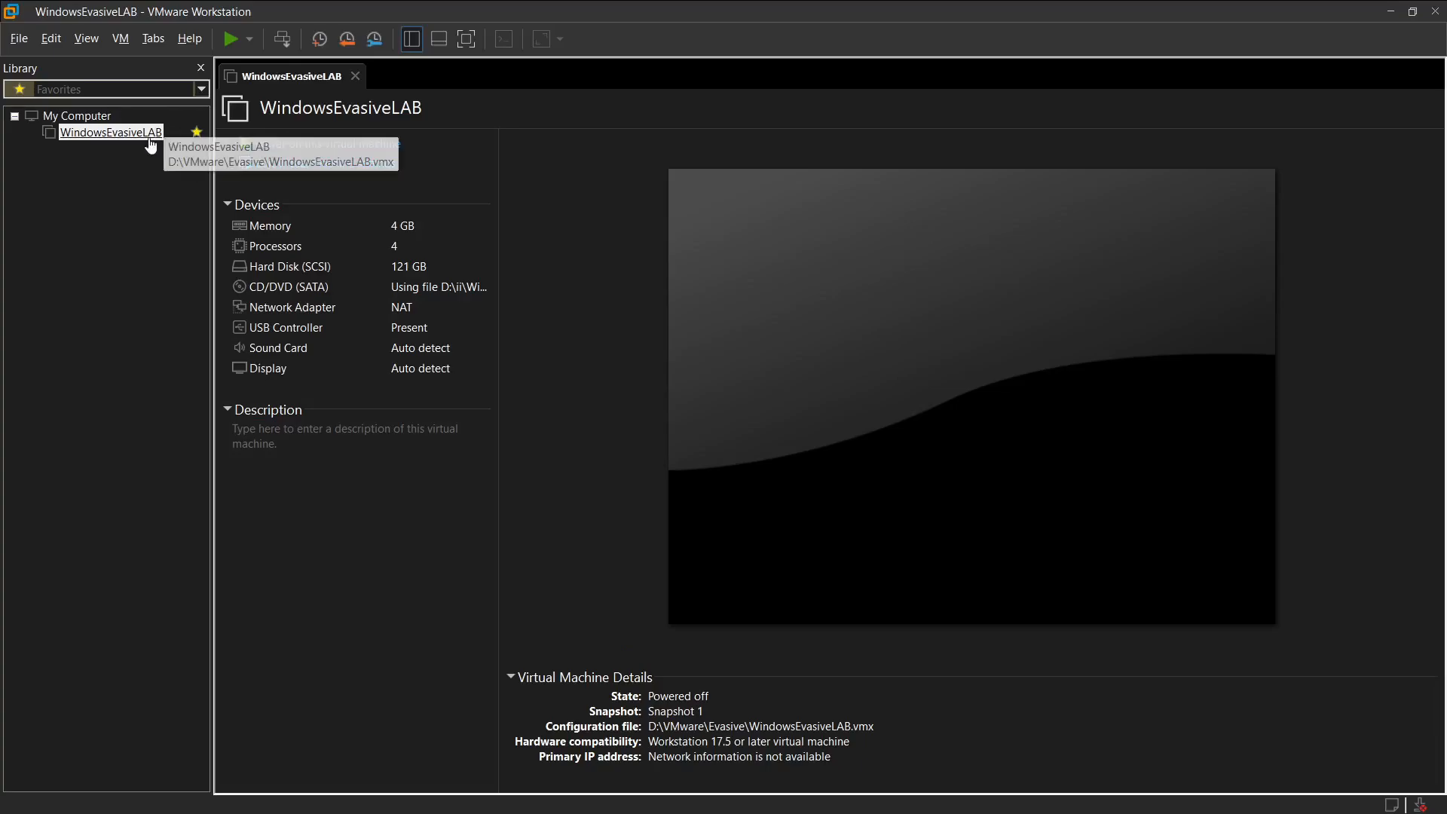
right_click(122, 142)
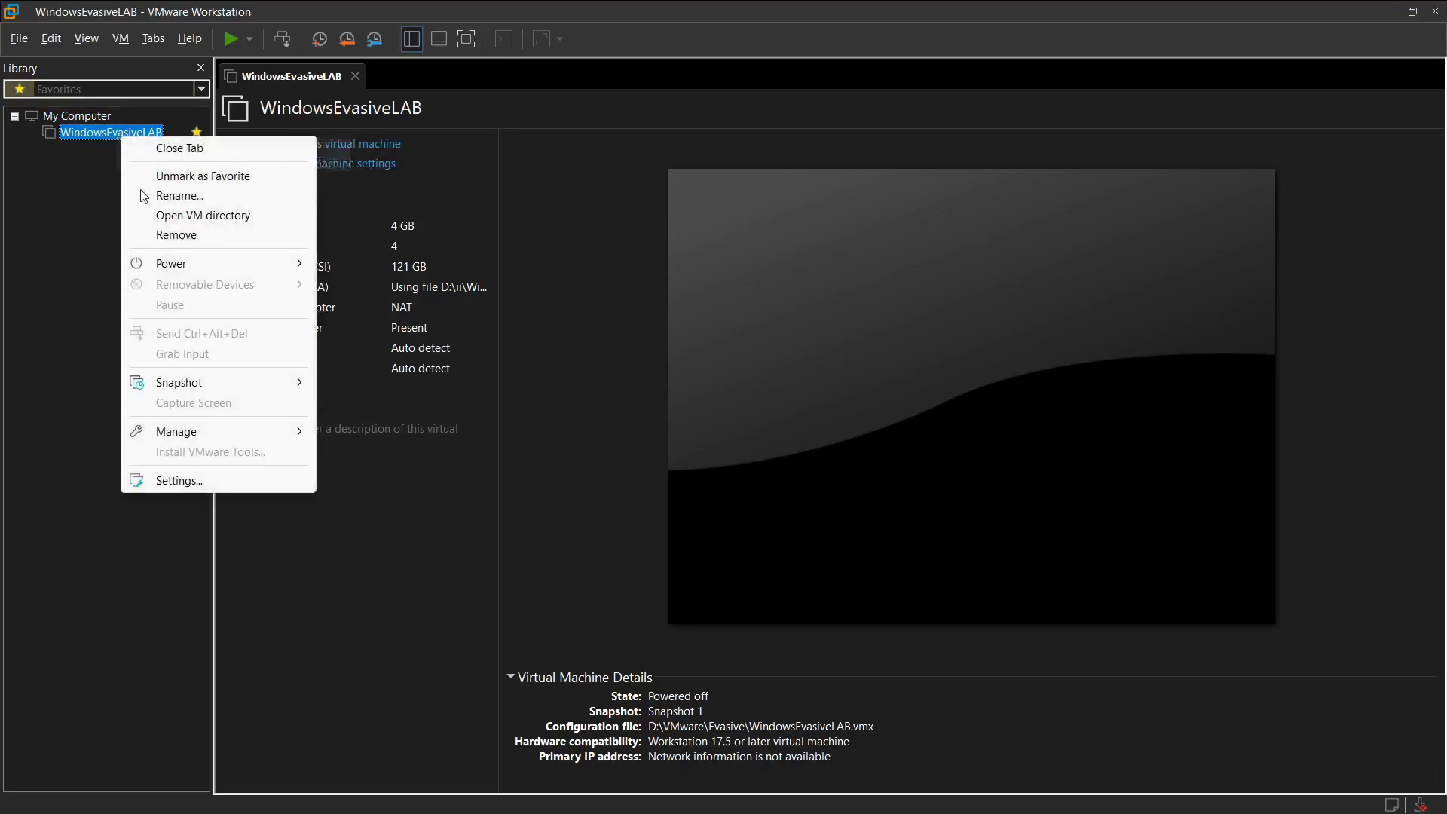
left_click(195, 479)
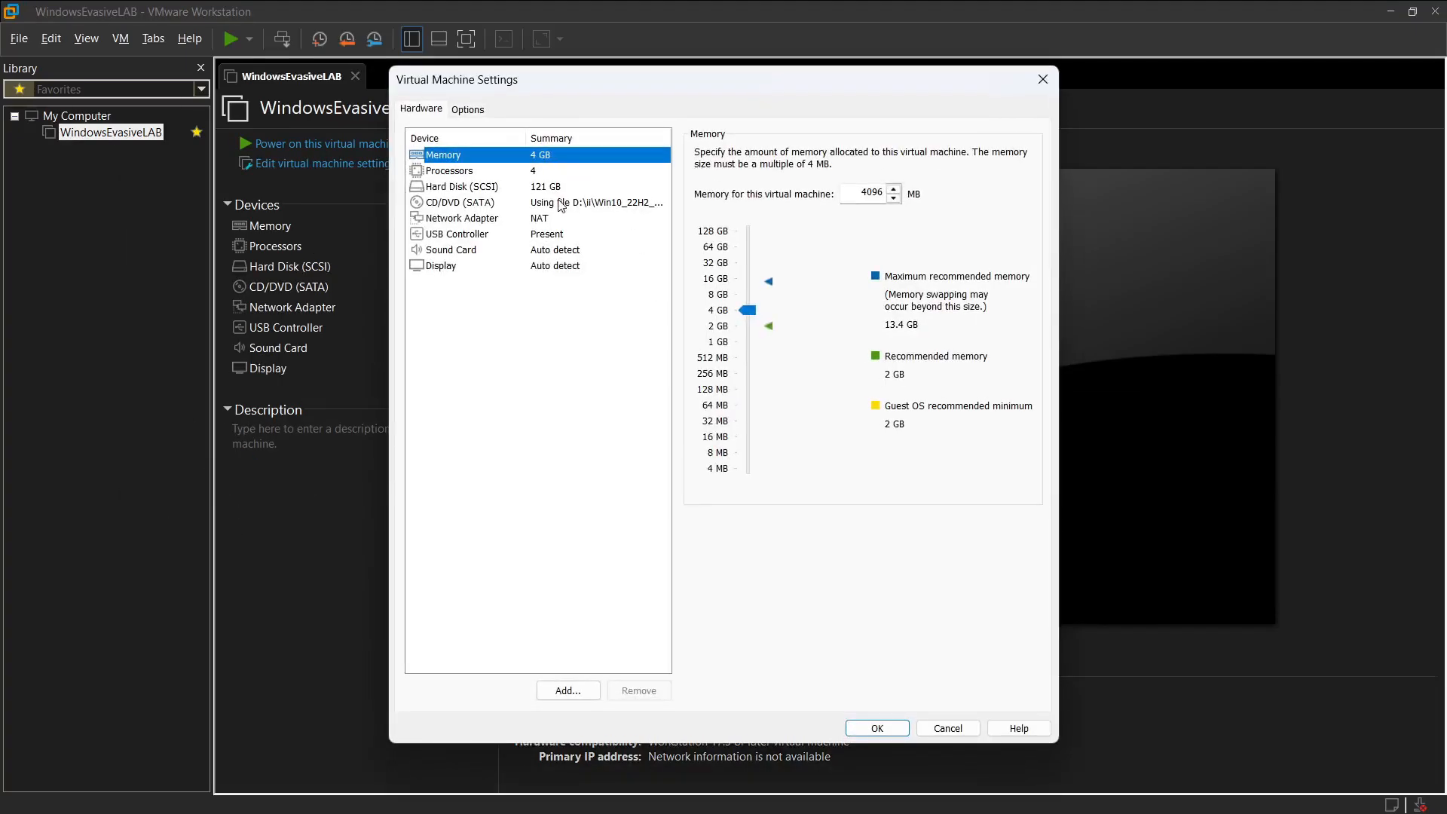
left_click(520, 187)
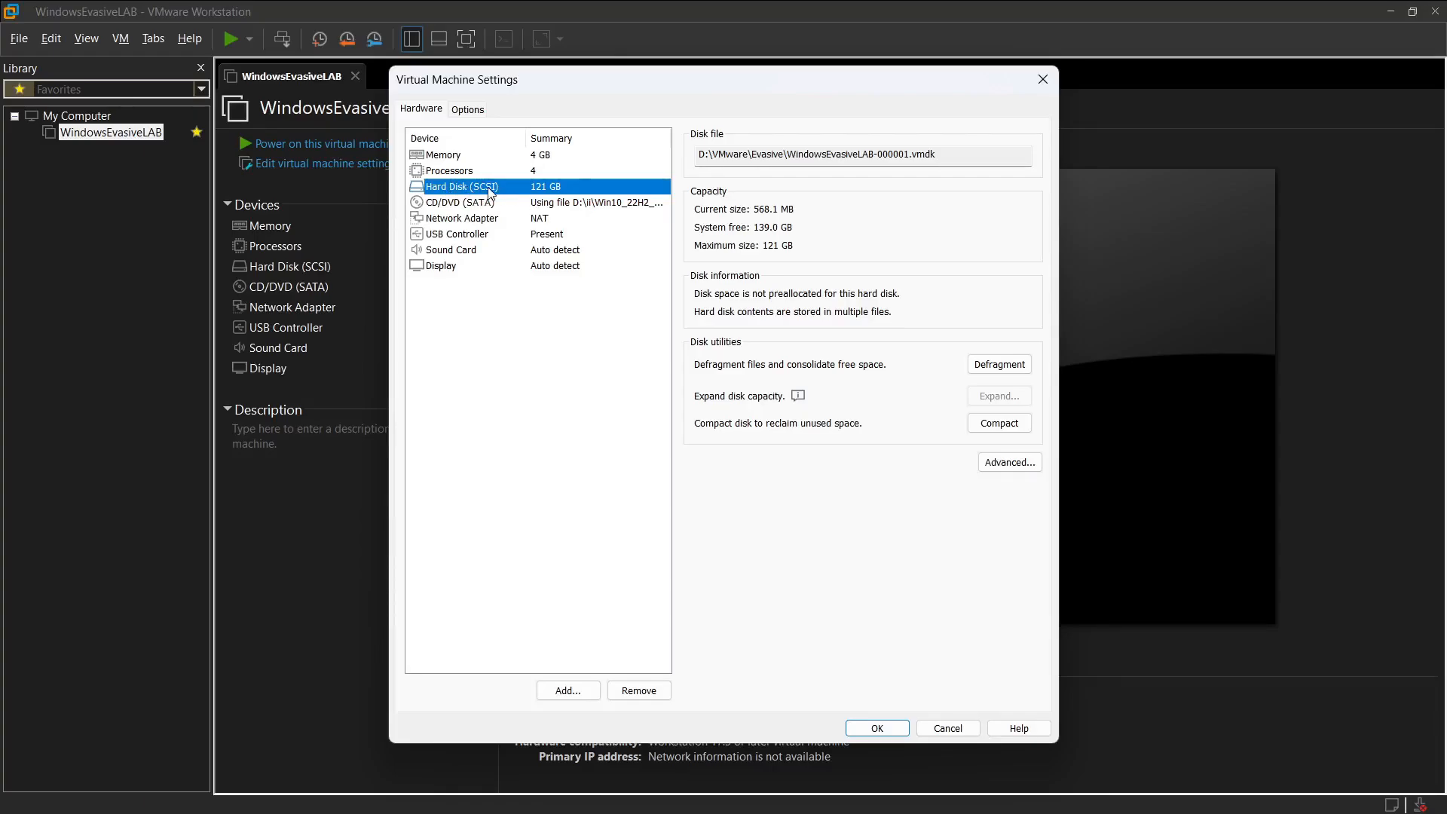
left_click(569, 692)
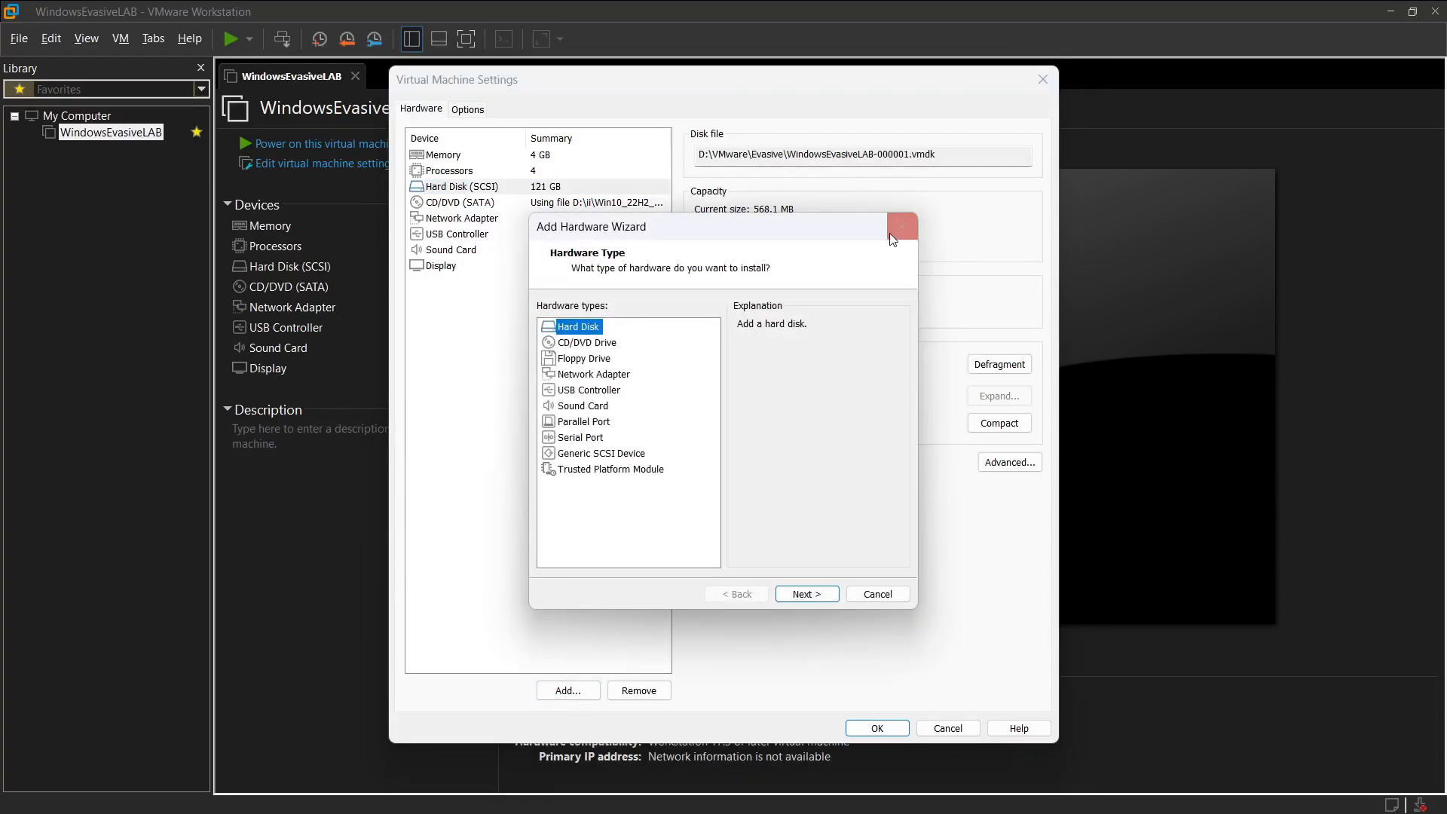
left_click(891, 233)
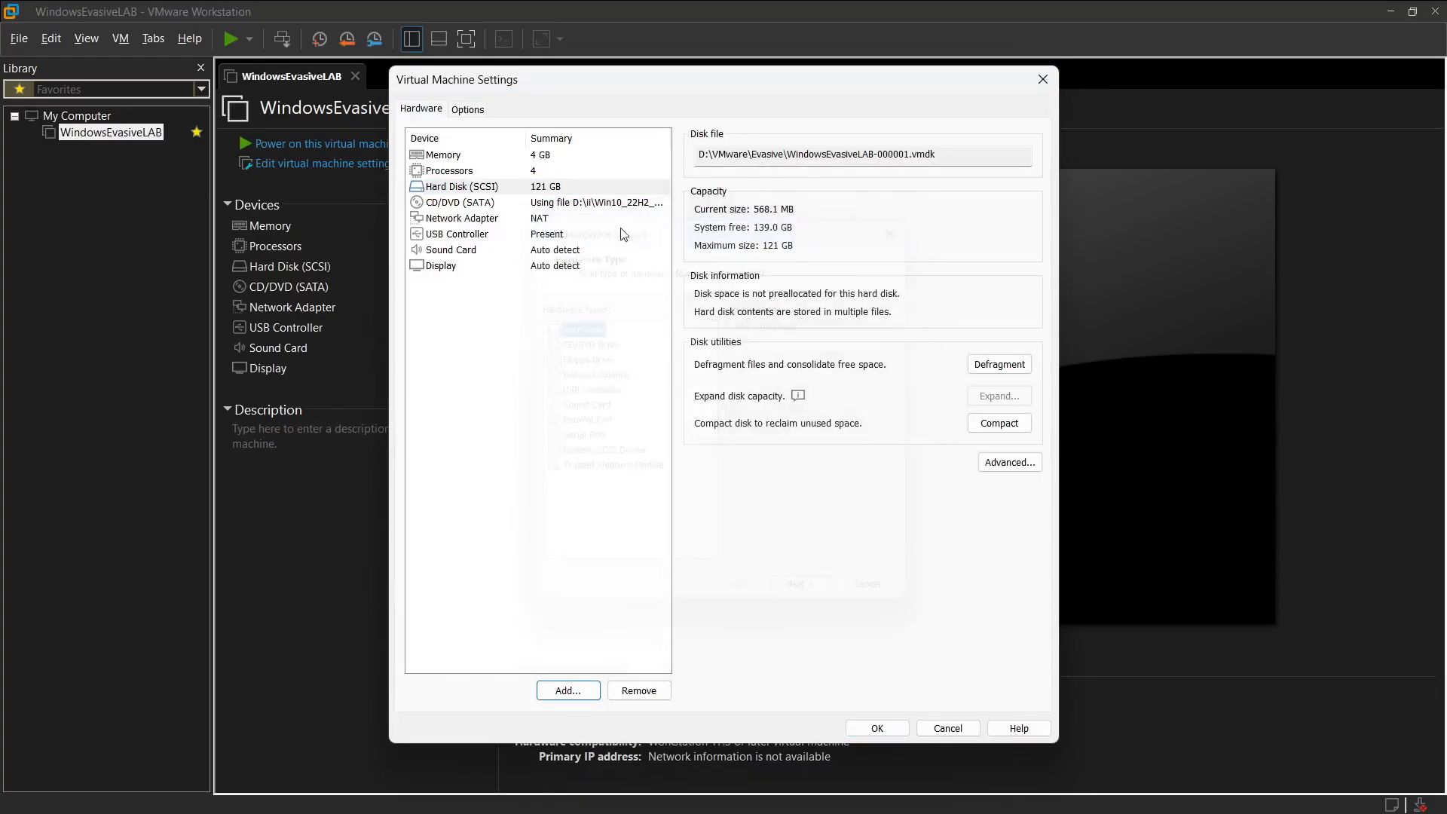
double_click(935, 153)
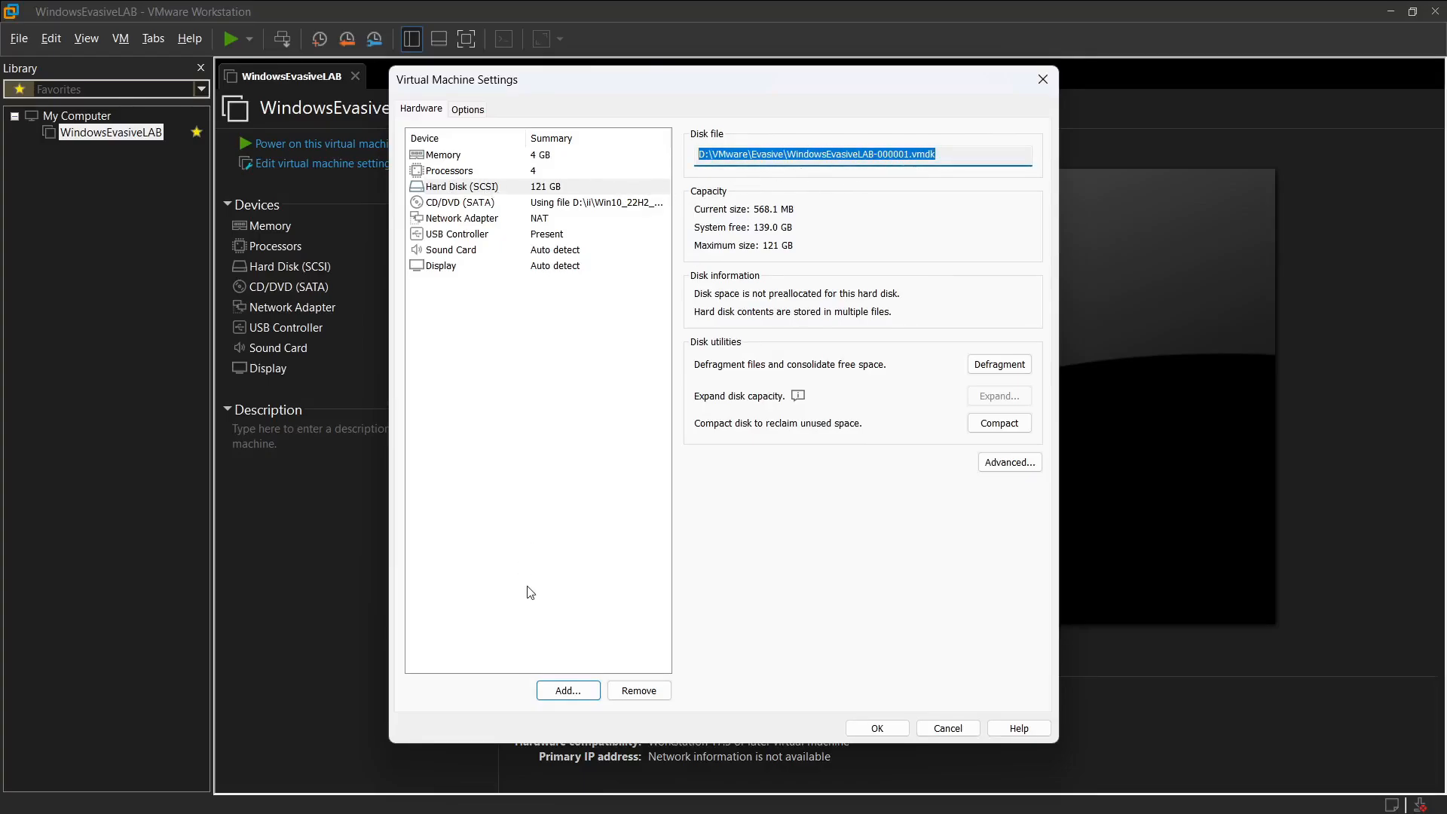
left_click(574, 692)
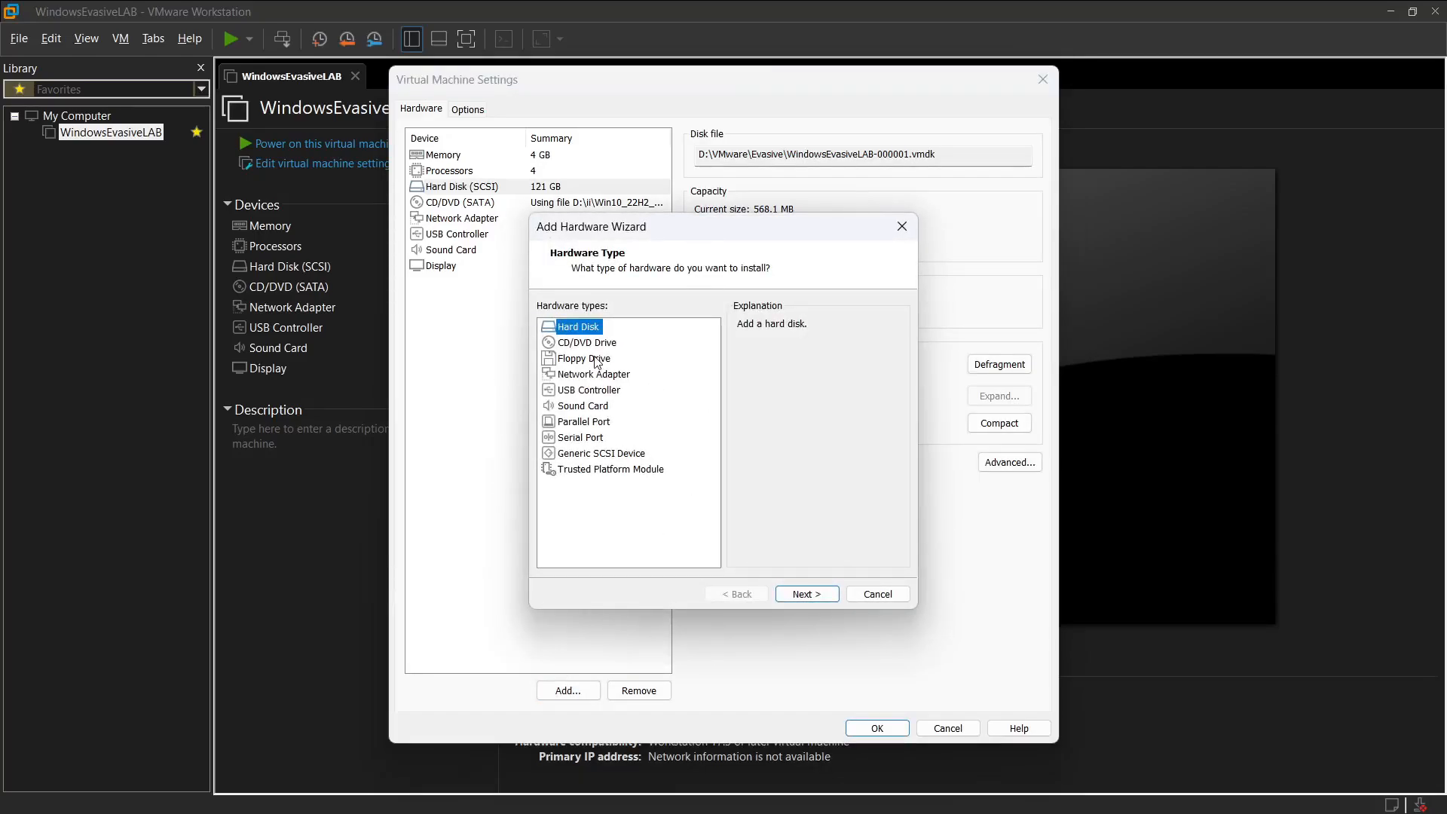
left_click(802, 595)
left_click(570, 343)
left_click(807, 595)
left_click(603, 403)
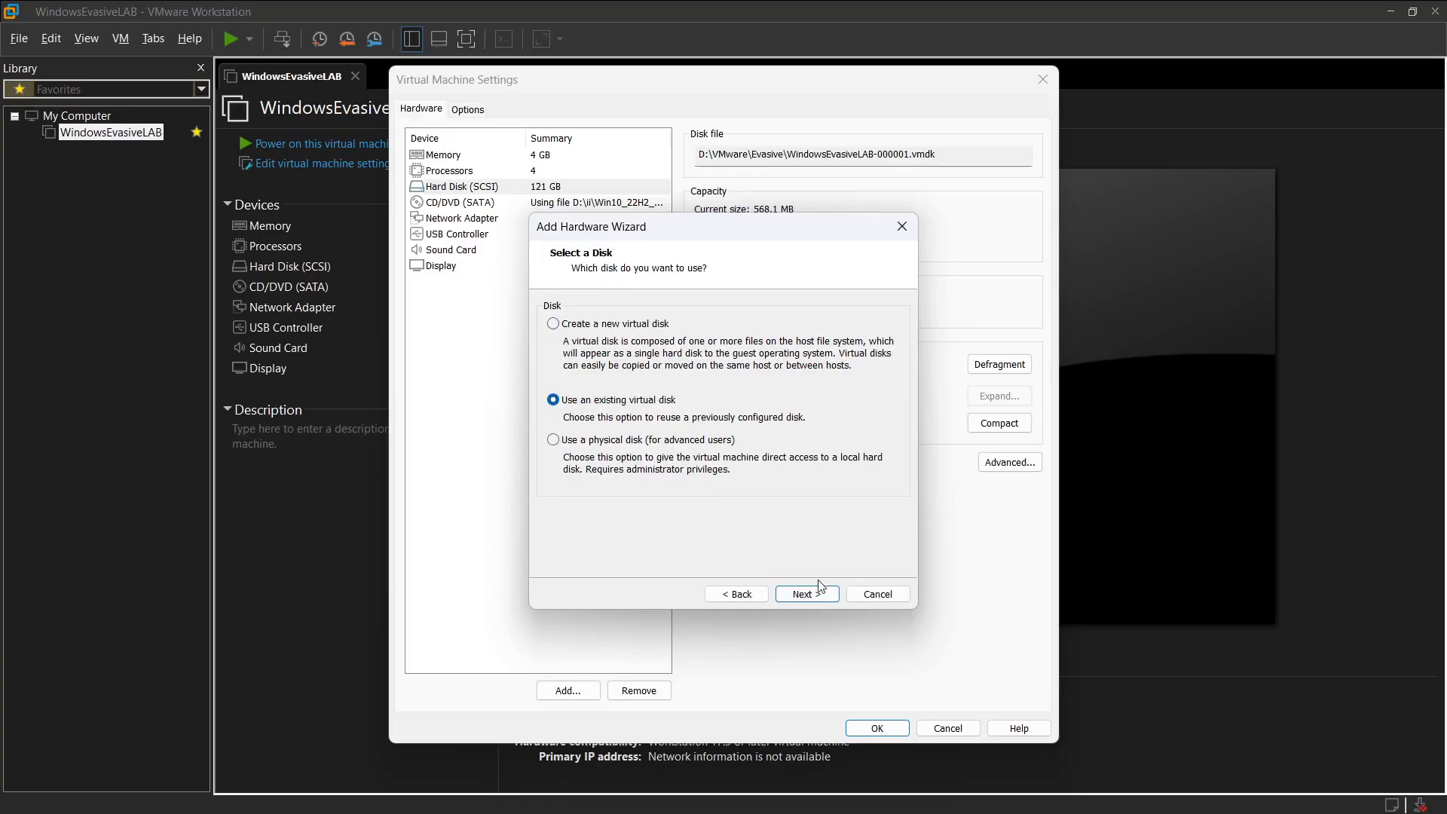
left_click(805, 595)
right_click(663, 332)
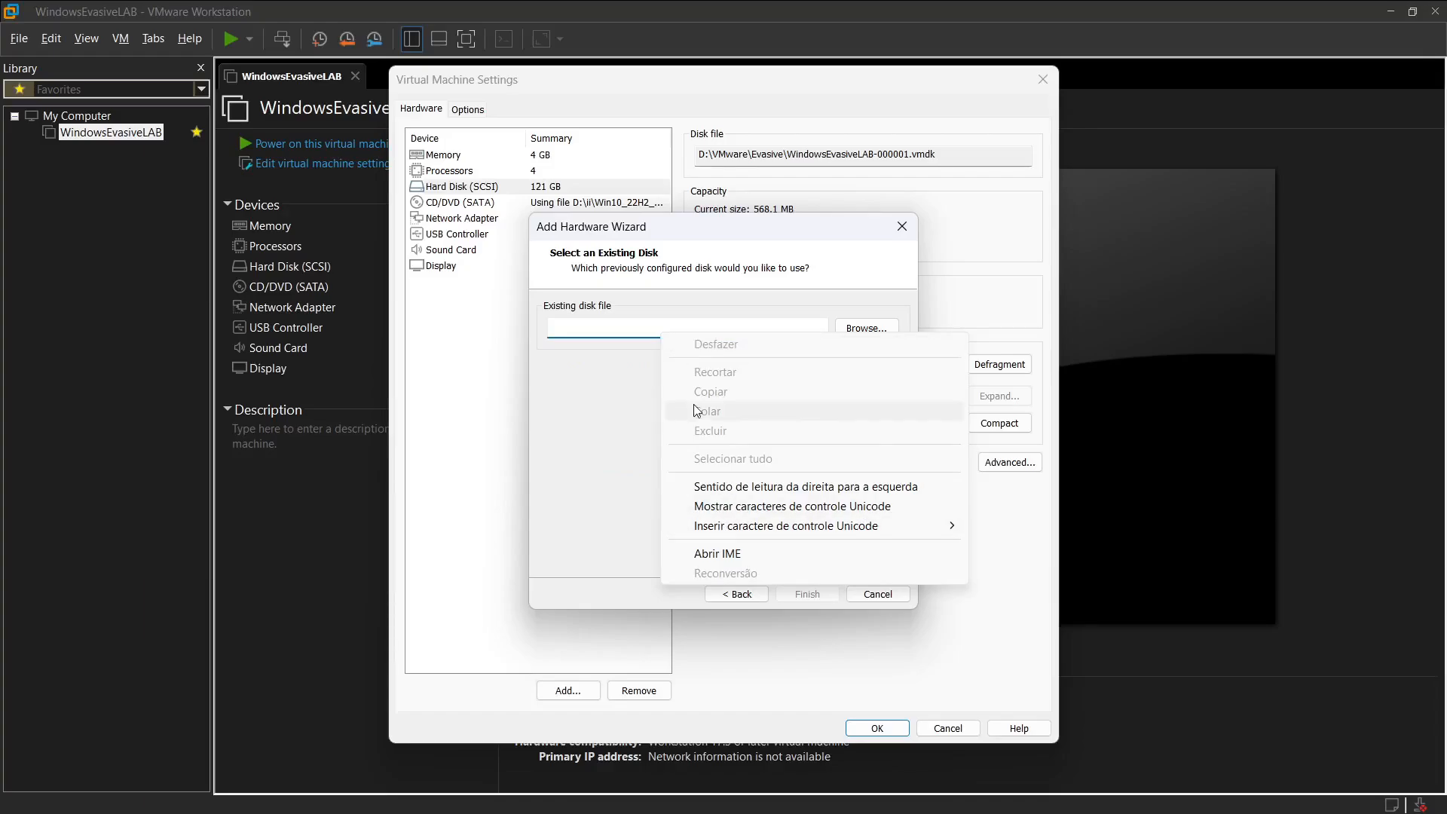
left_click(617, 424)
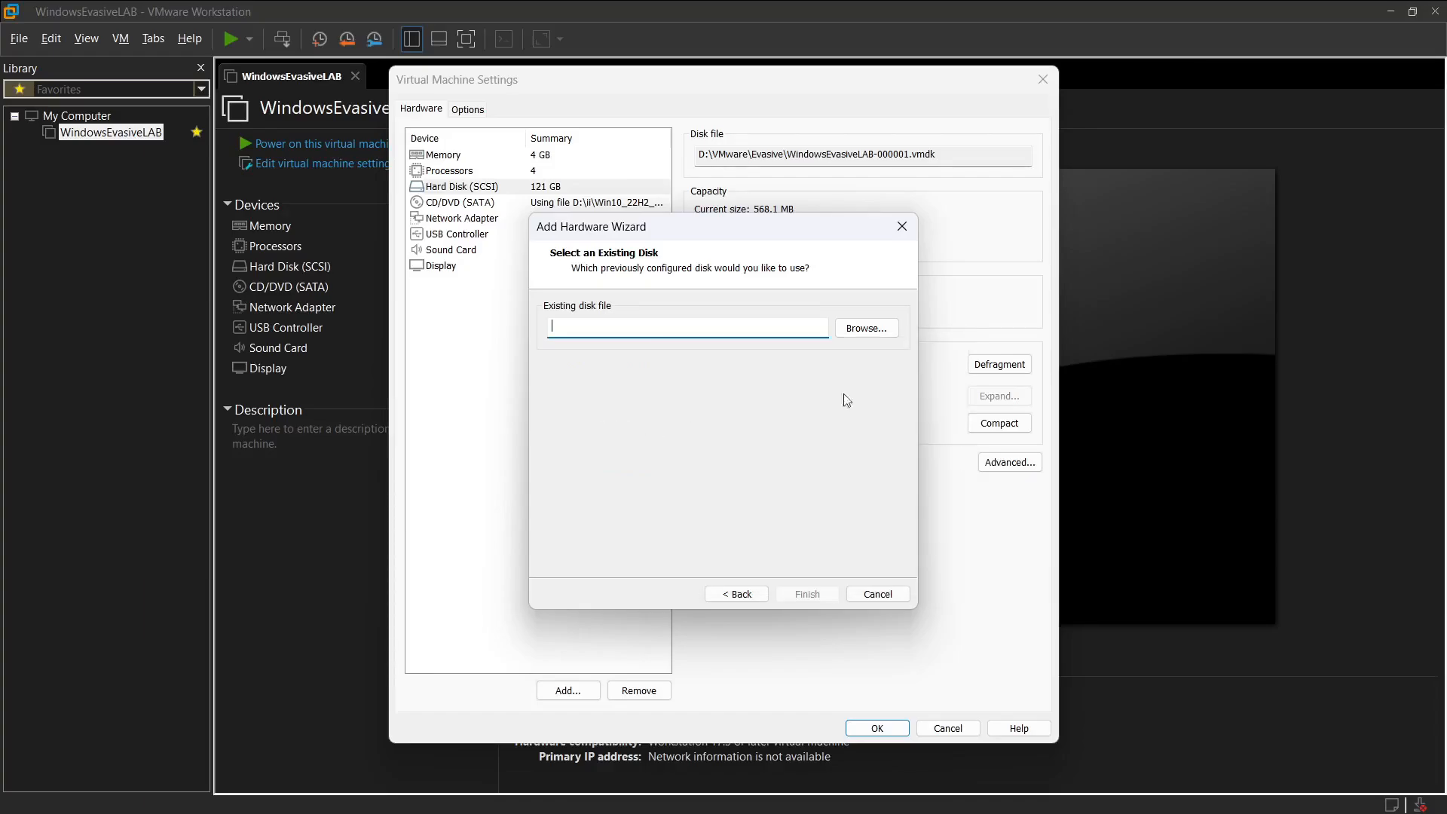
left_click(874, 594)
Step: Review the virtual machine's hard disk, memory and processor settings, including the choices for processors and cores per processor
left_click(461, 189)
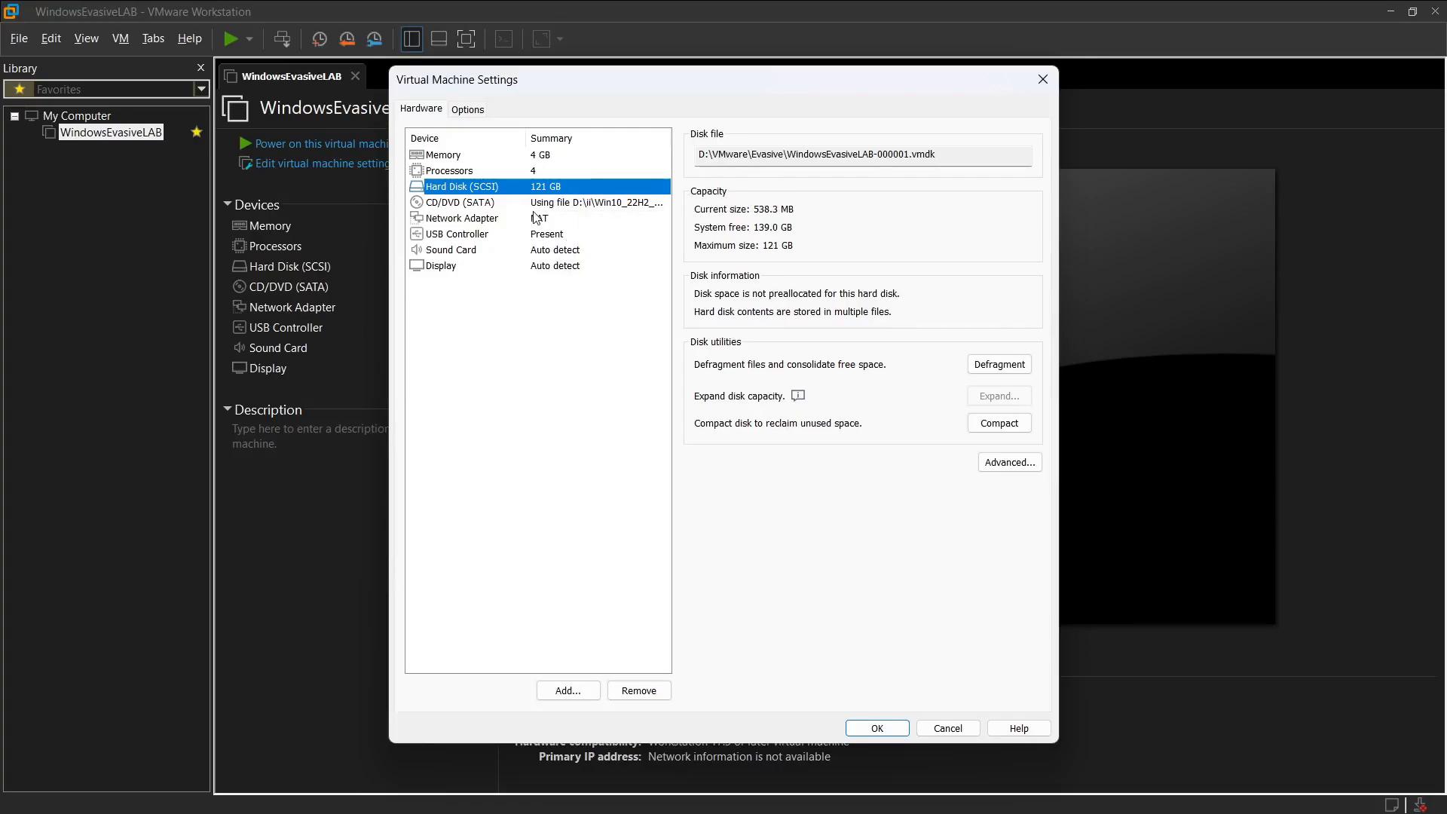
left_click(537, 172)
key("Up")
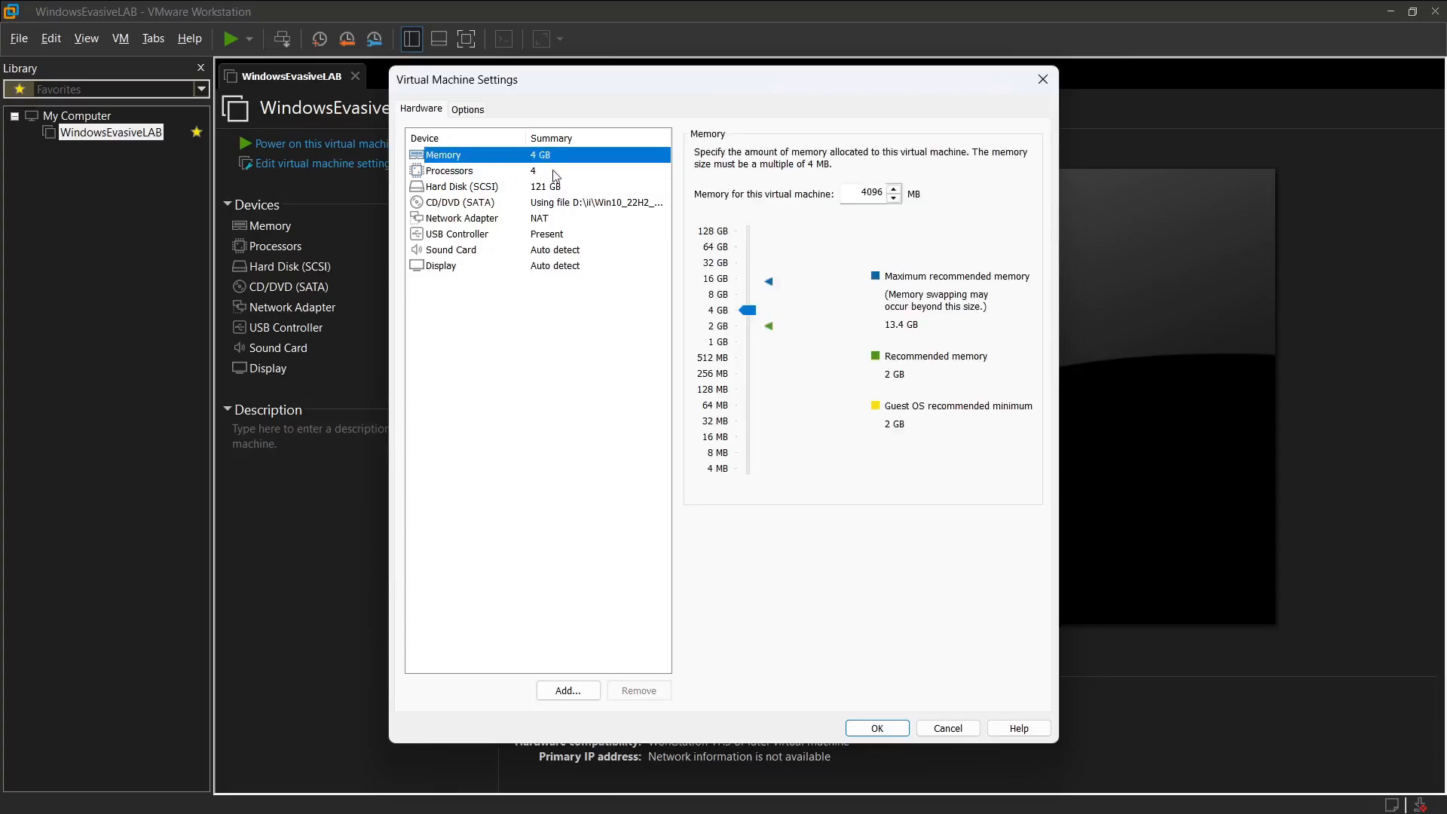
left_click(530, 173)
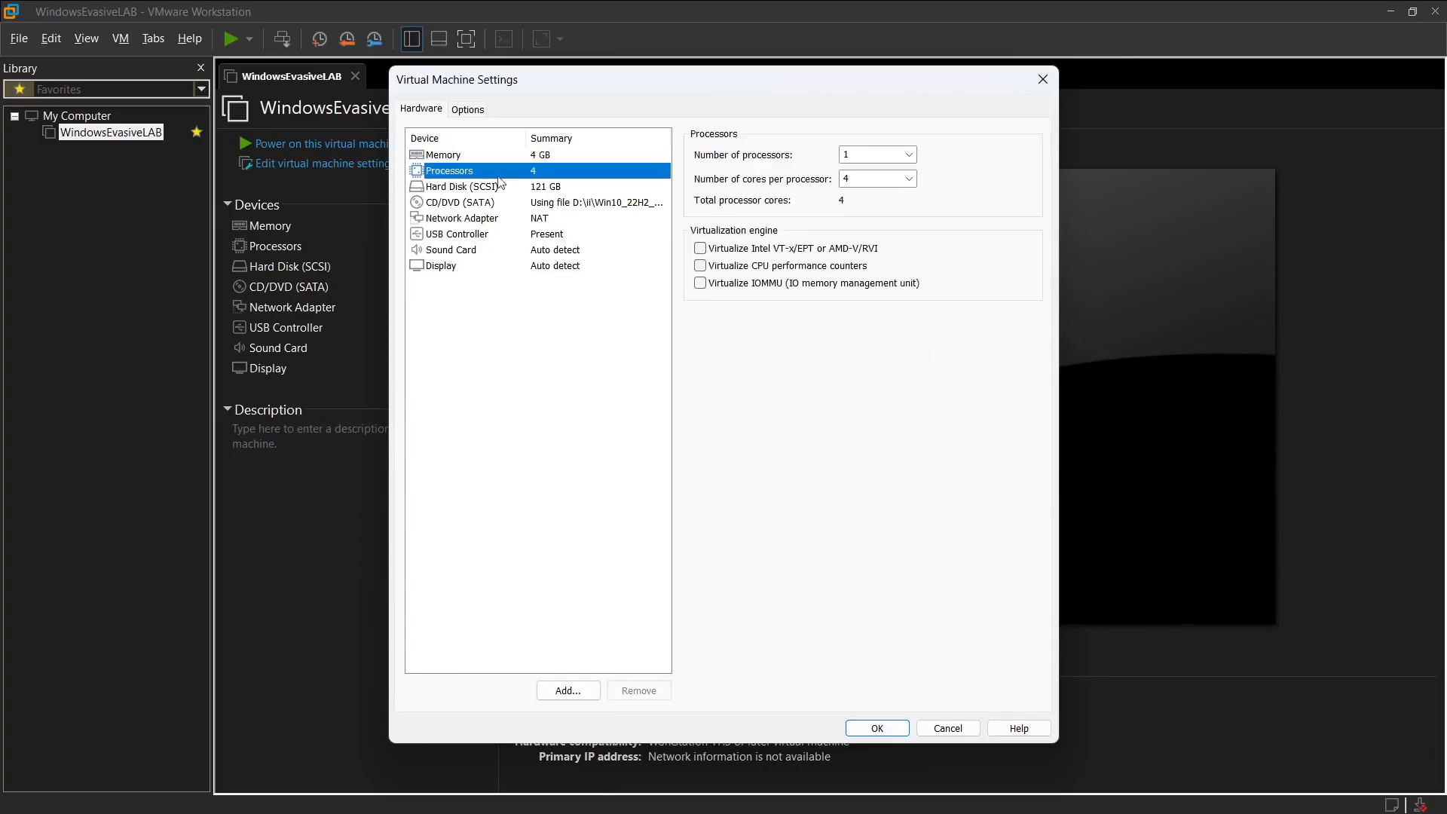
left_click(910, 154)
left_click(882, 171)
left_click(909, 178)
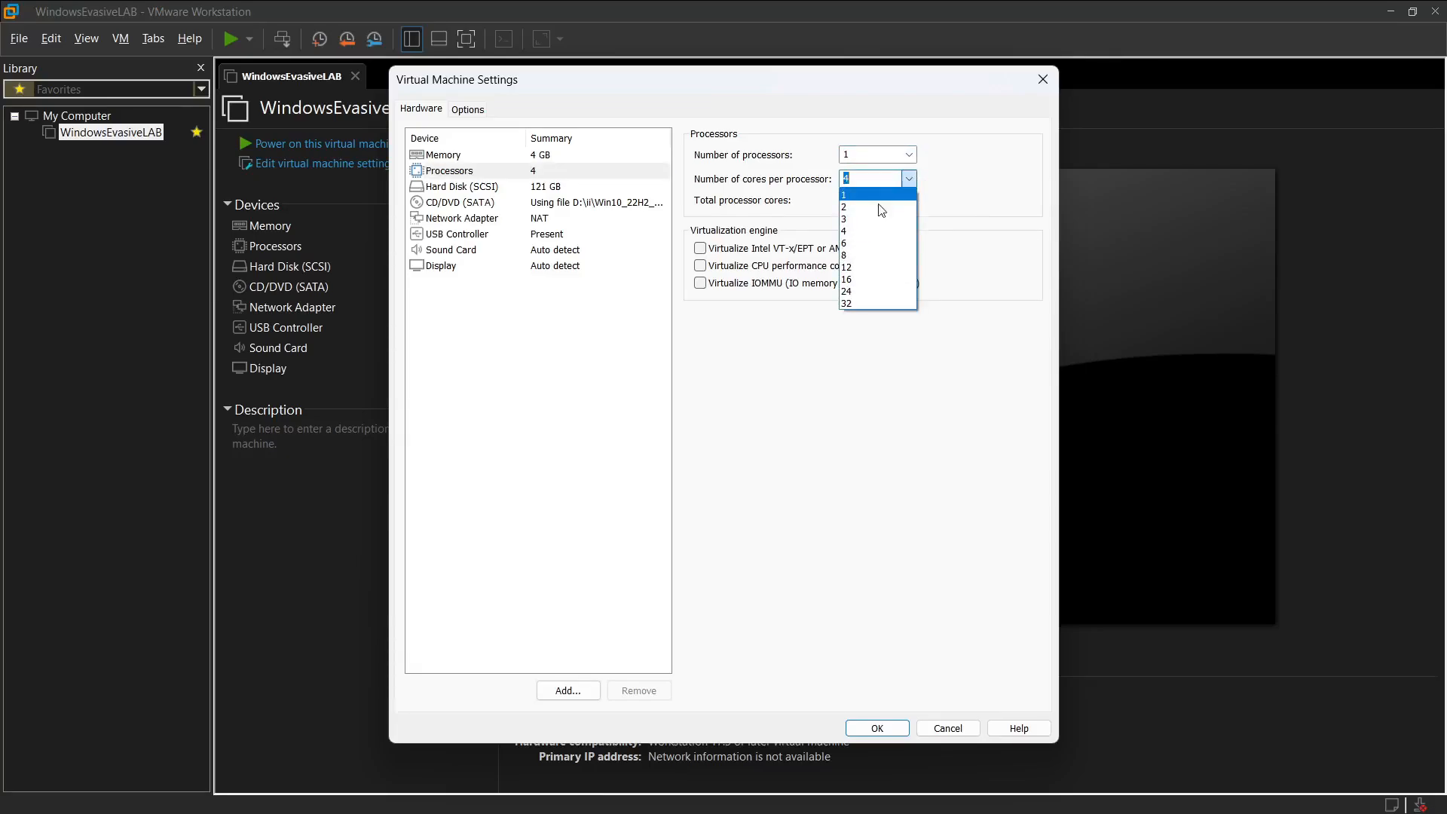
left_click(951, 403)
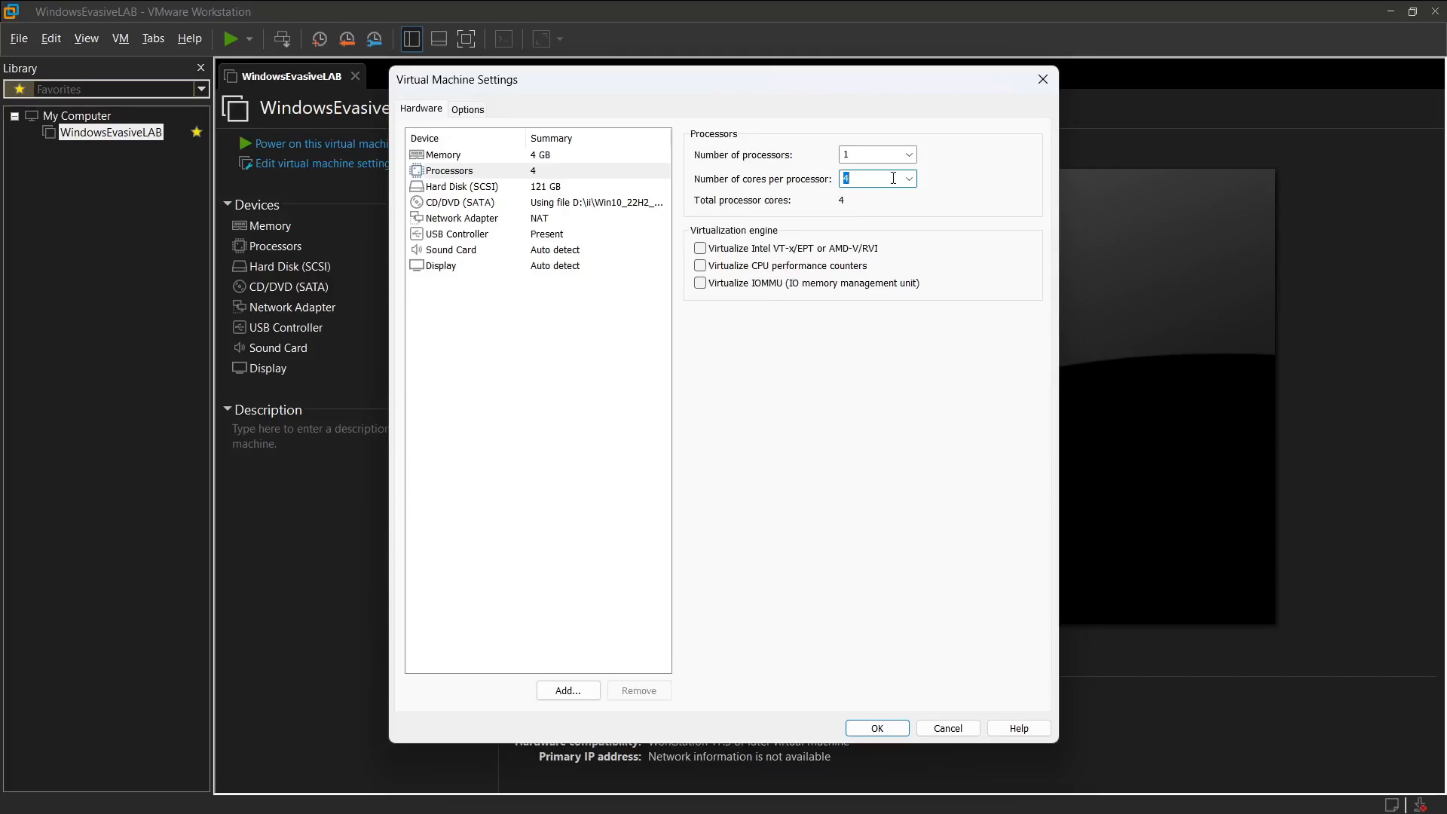
left_click(579, 155)
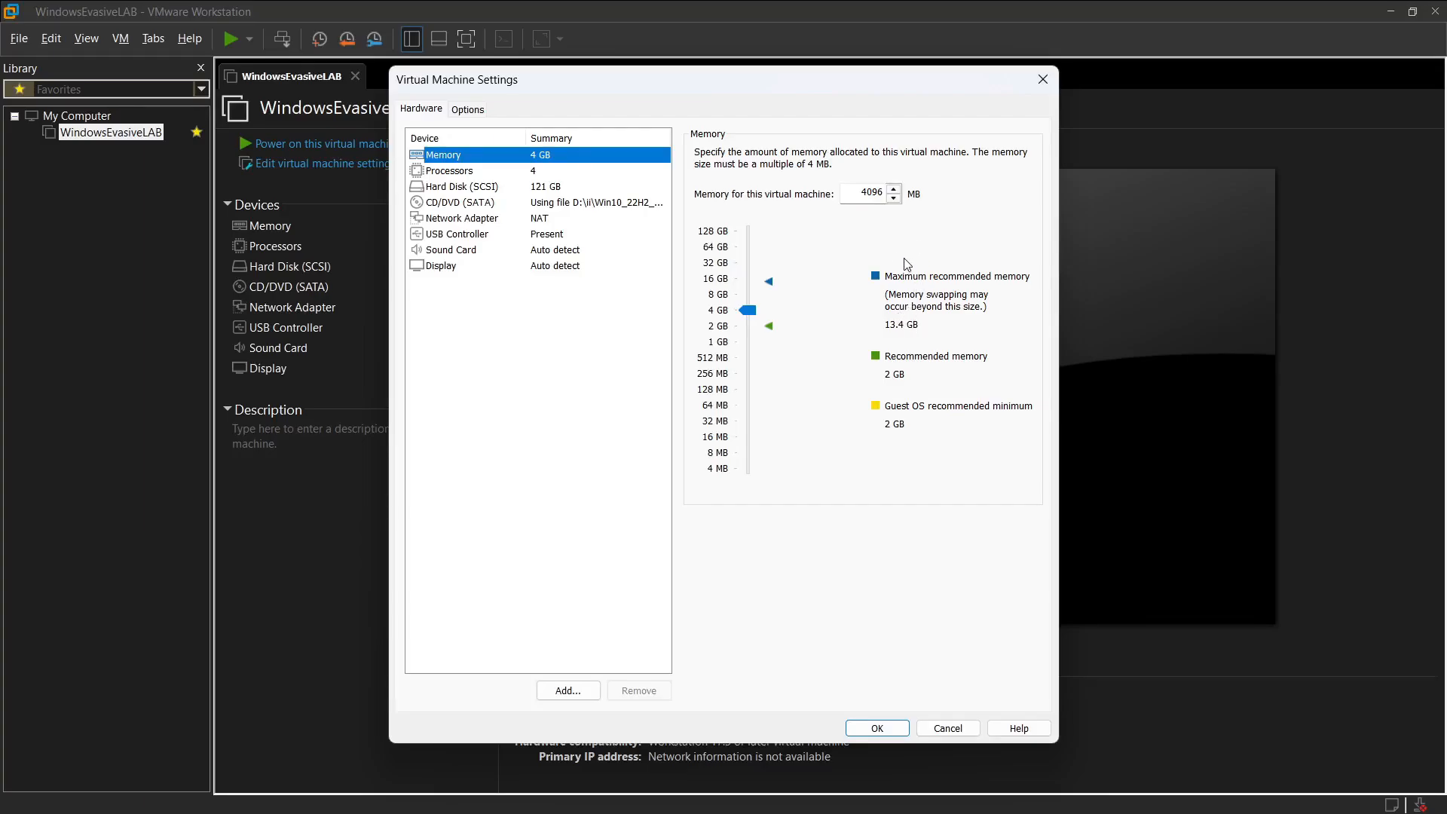
left_click(546, 172)
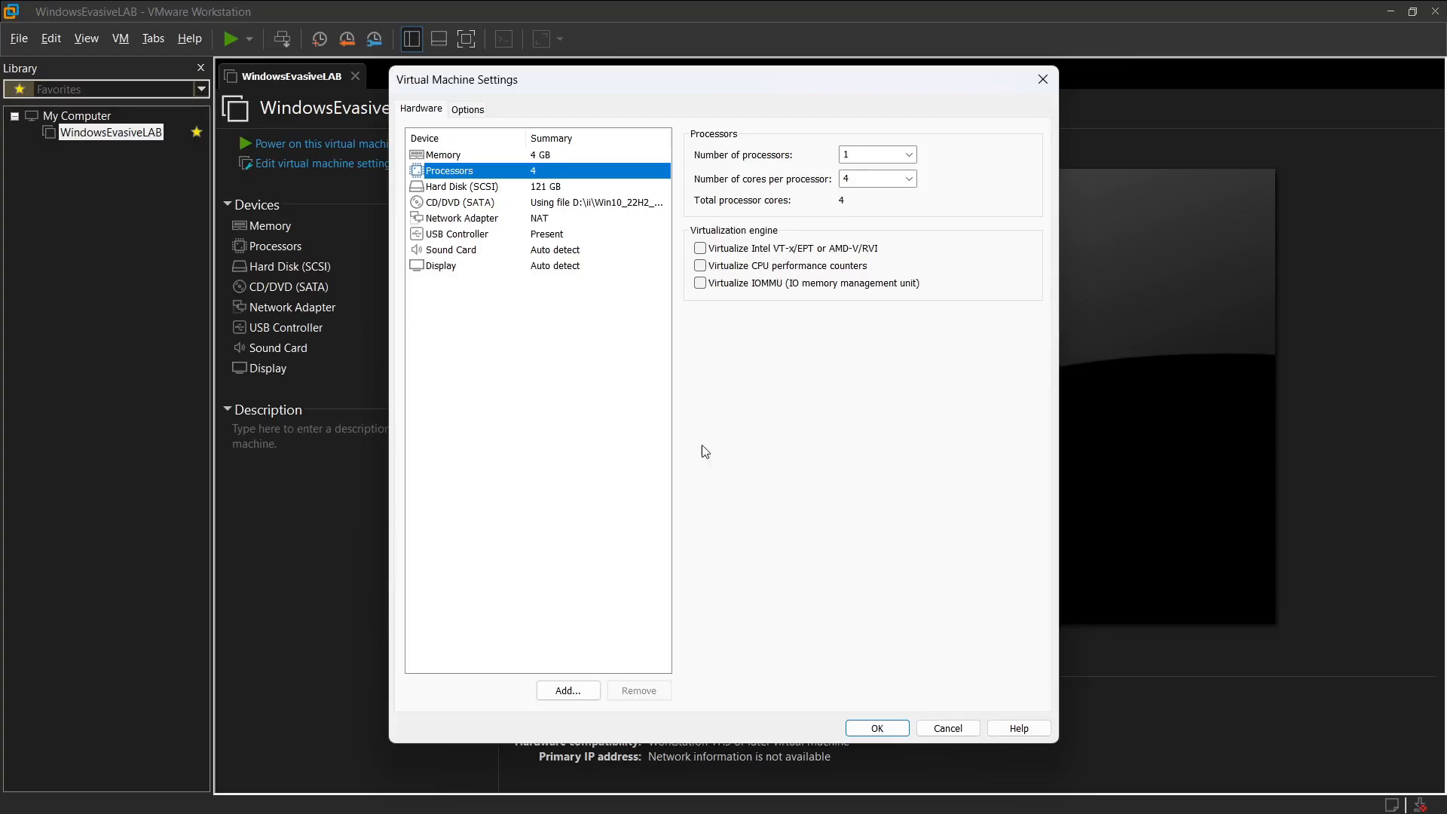
Step: Review the network adapter's NAT option and the hard disk settings, and close the virtual machine settings without saving
left_click(513, 219)
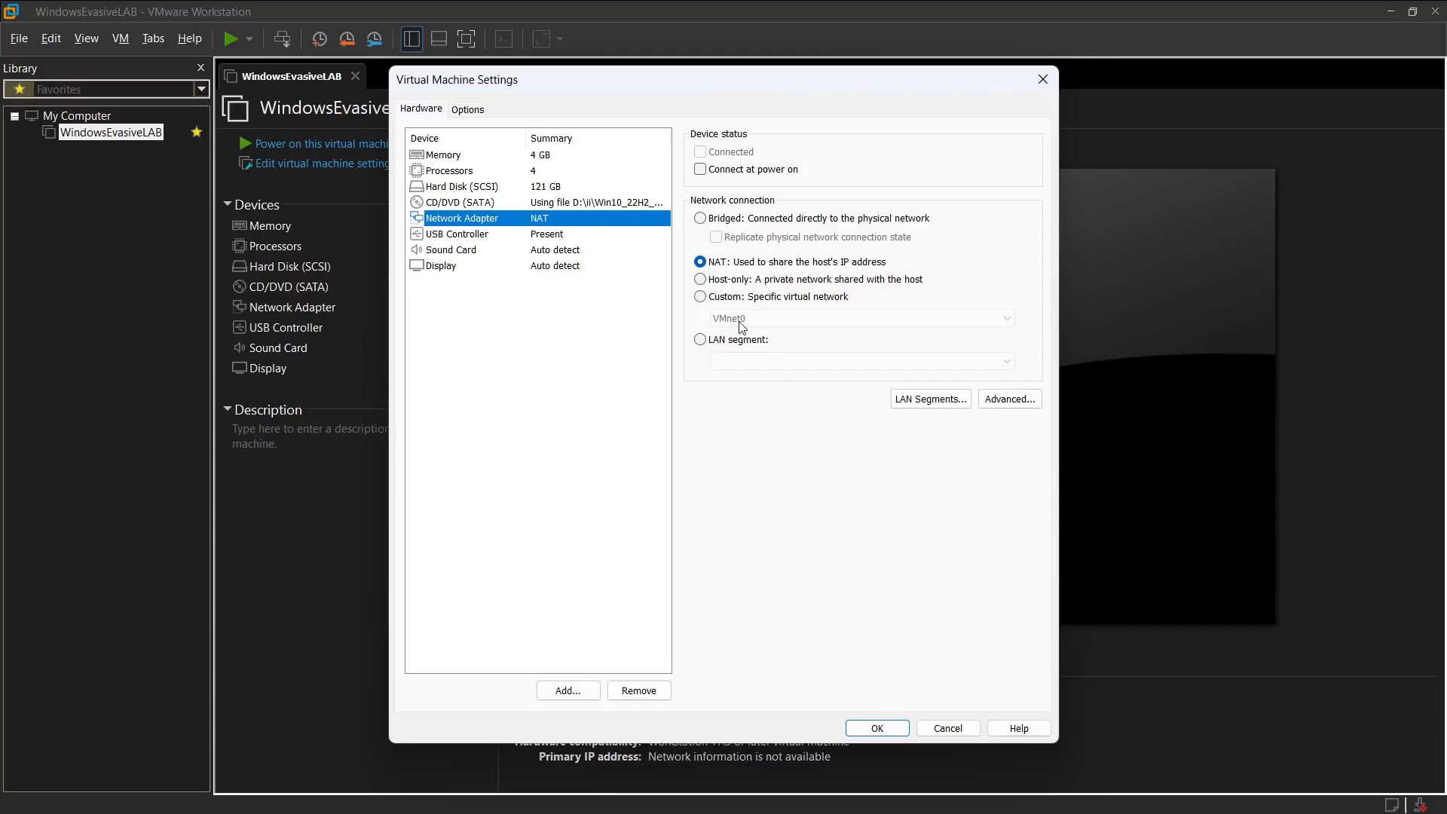
left_click(716, 264)
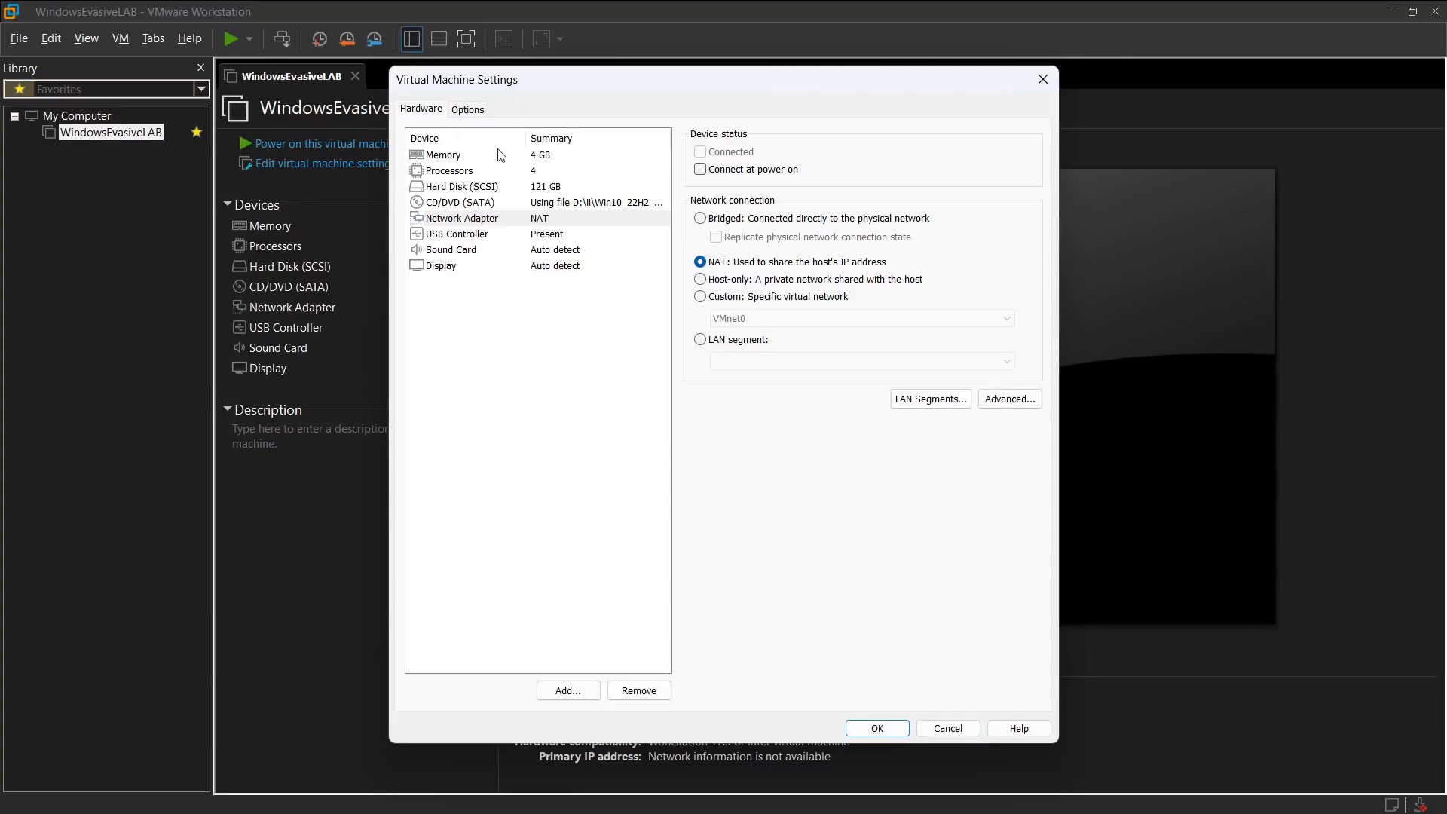
left_click(488, 187)
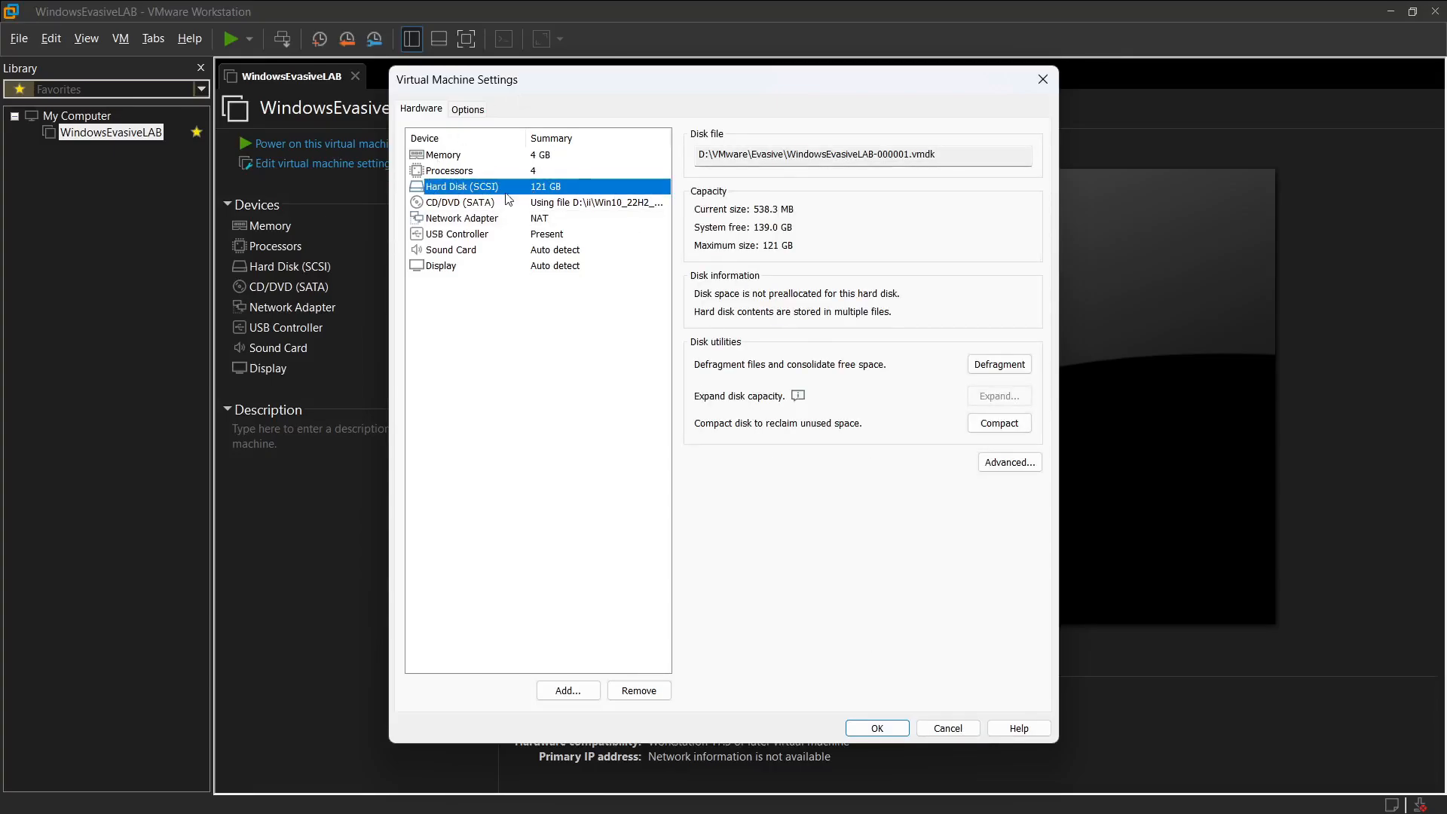
left_click(942, 727)
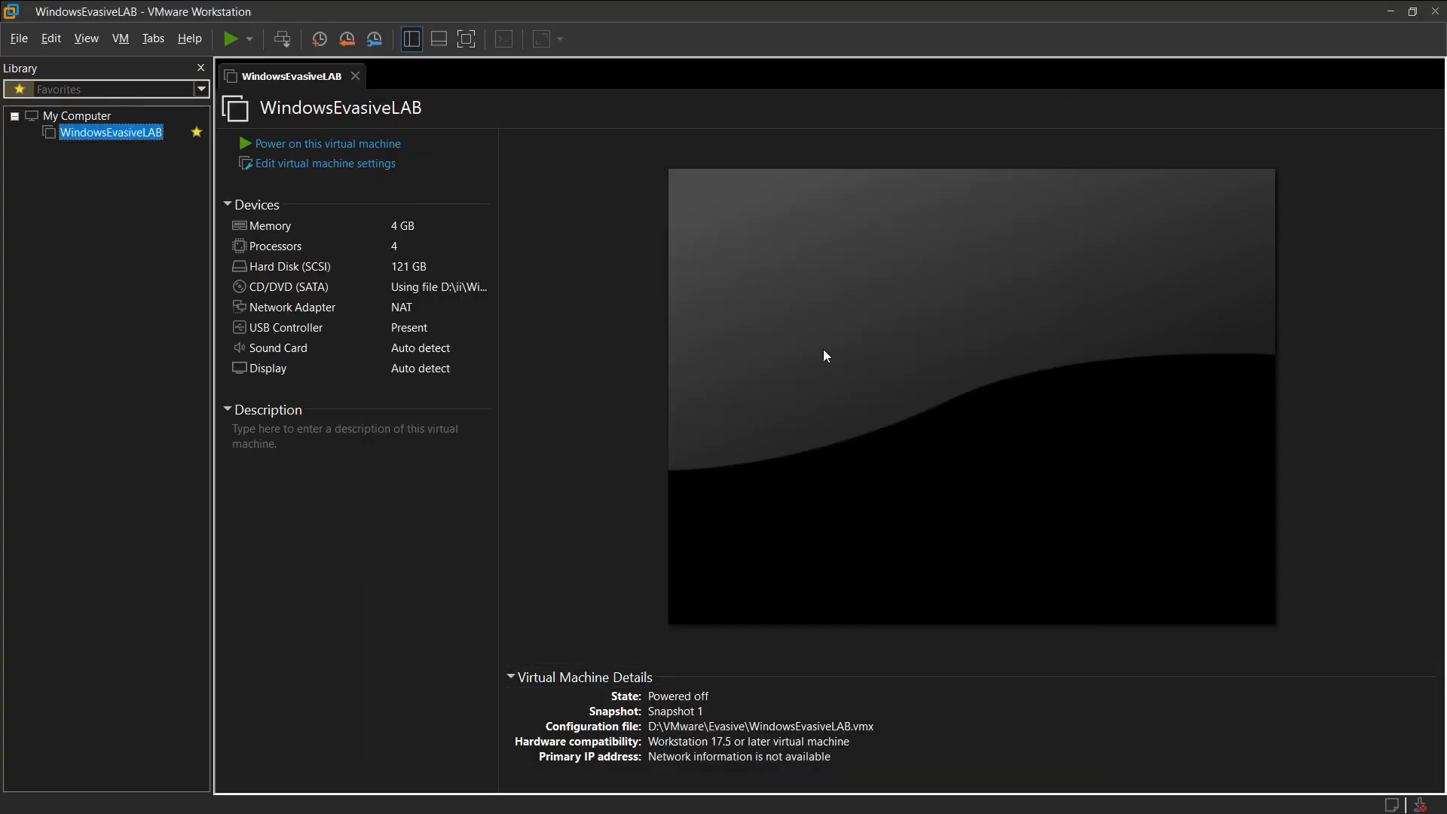
key("alt+Tab")
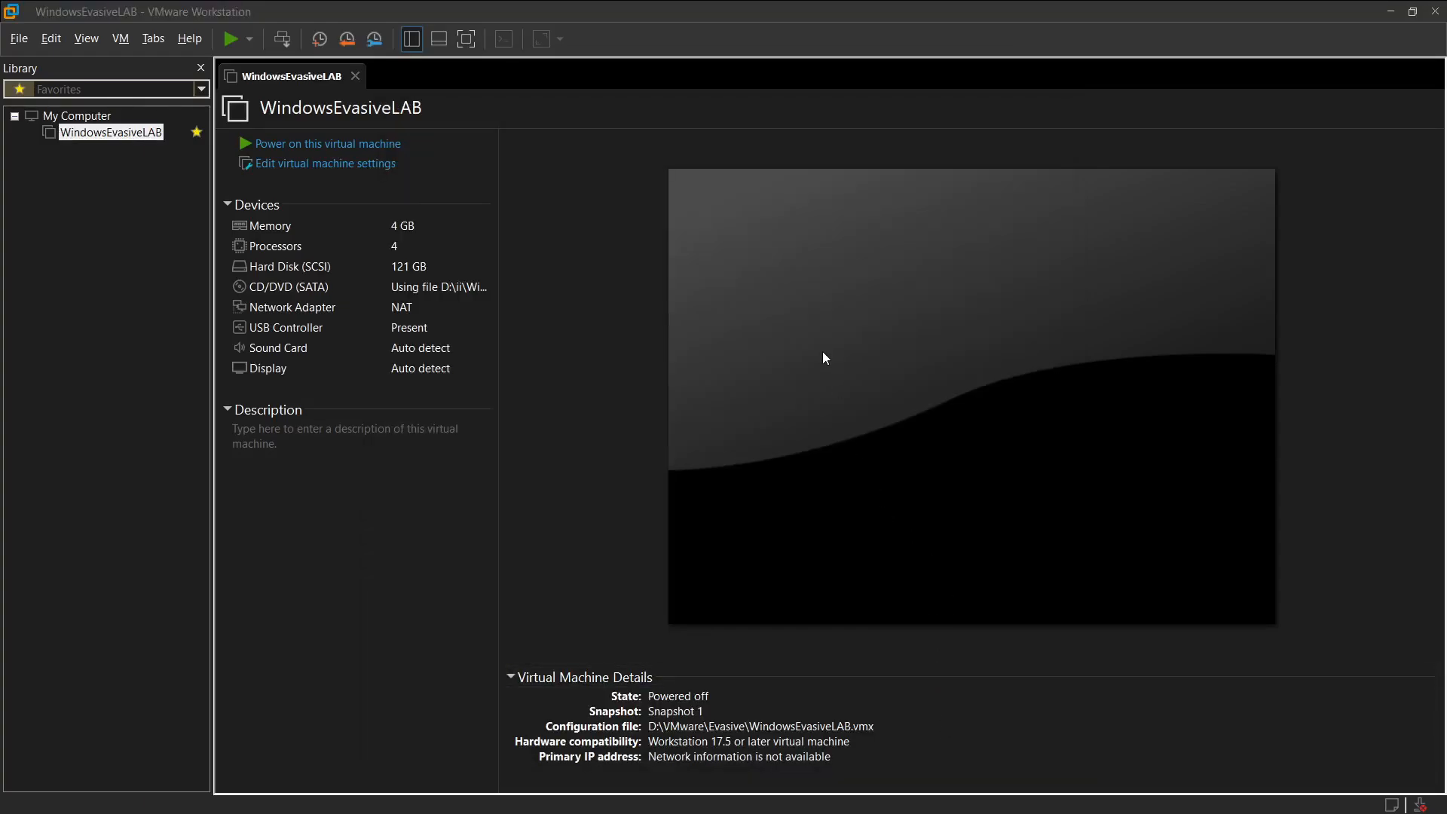
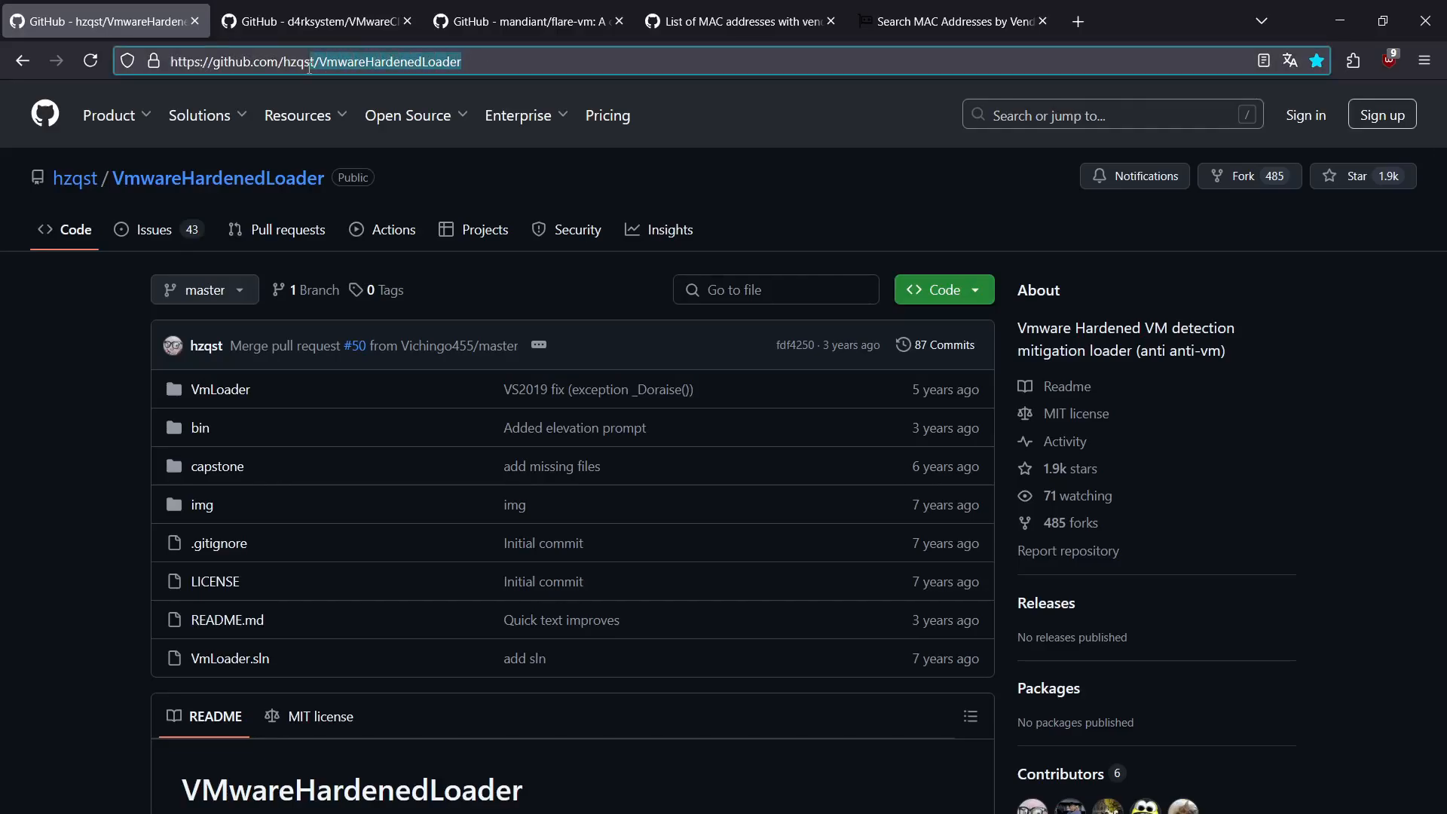
Step: Examine the VmwareHardenedLoader README's installation section, including the warning and the settings listed for the .vmx file
left_click(2, 490)
scroll(127, 516, "down", 10)
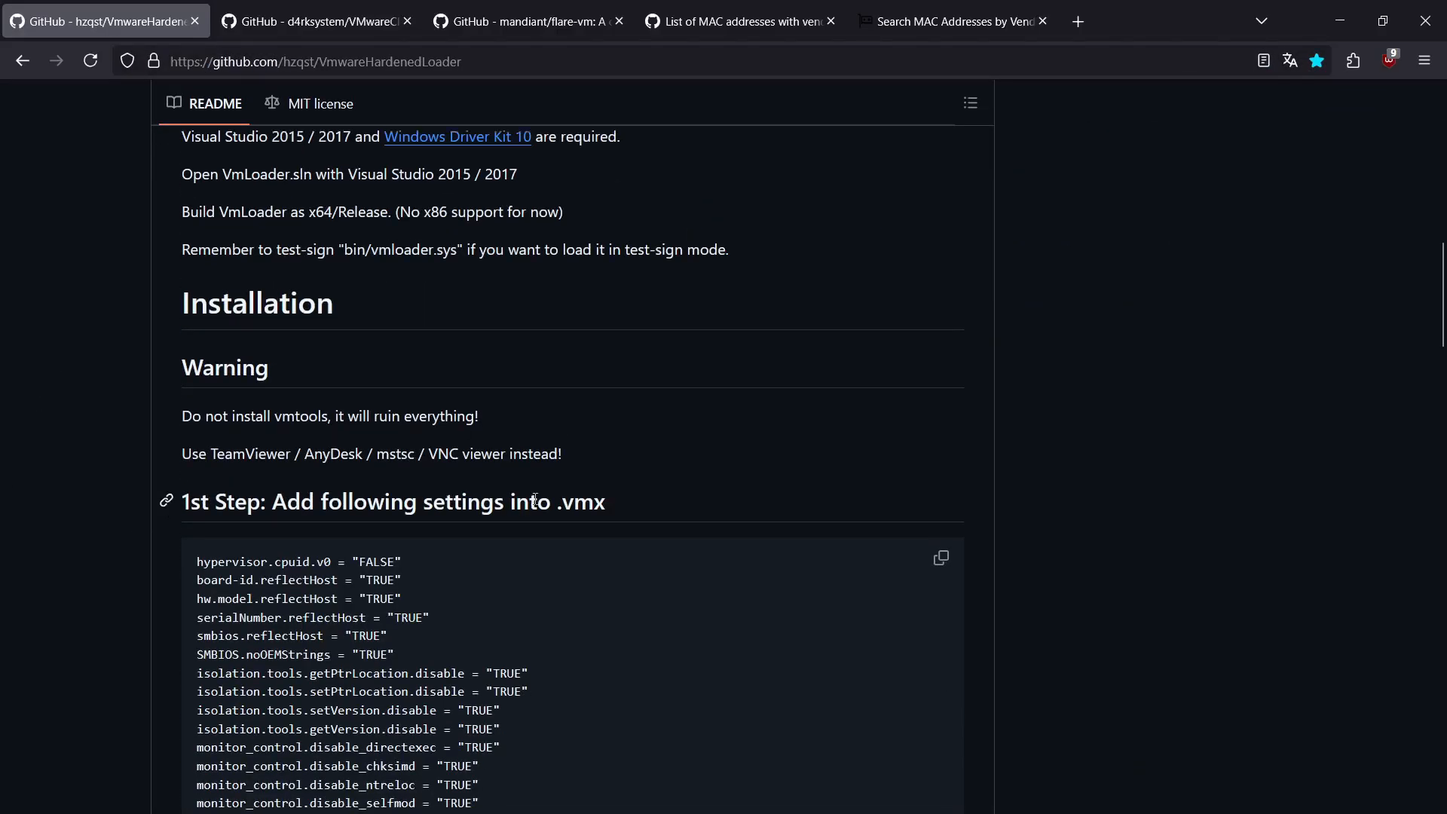
scroll(535, 499, "up", 4)
scroll(294, 441, "down", 6)
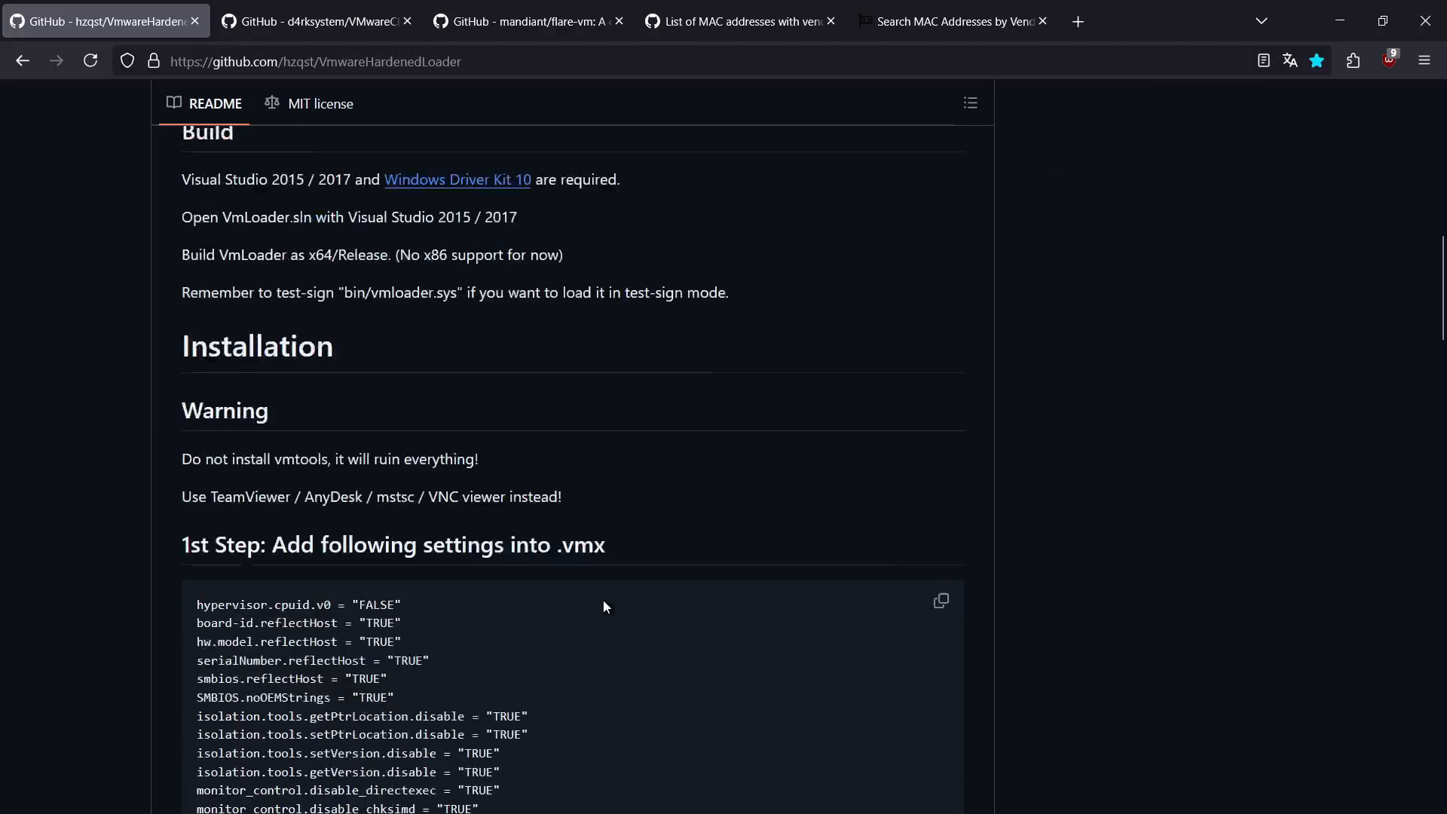
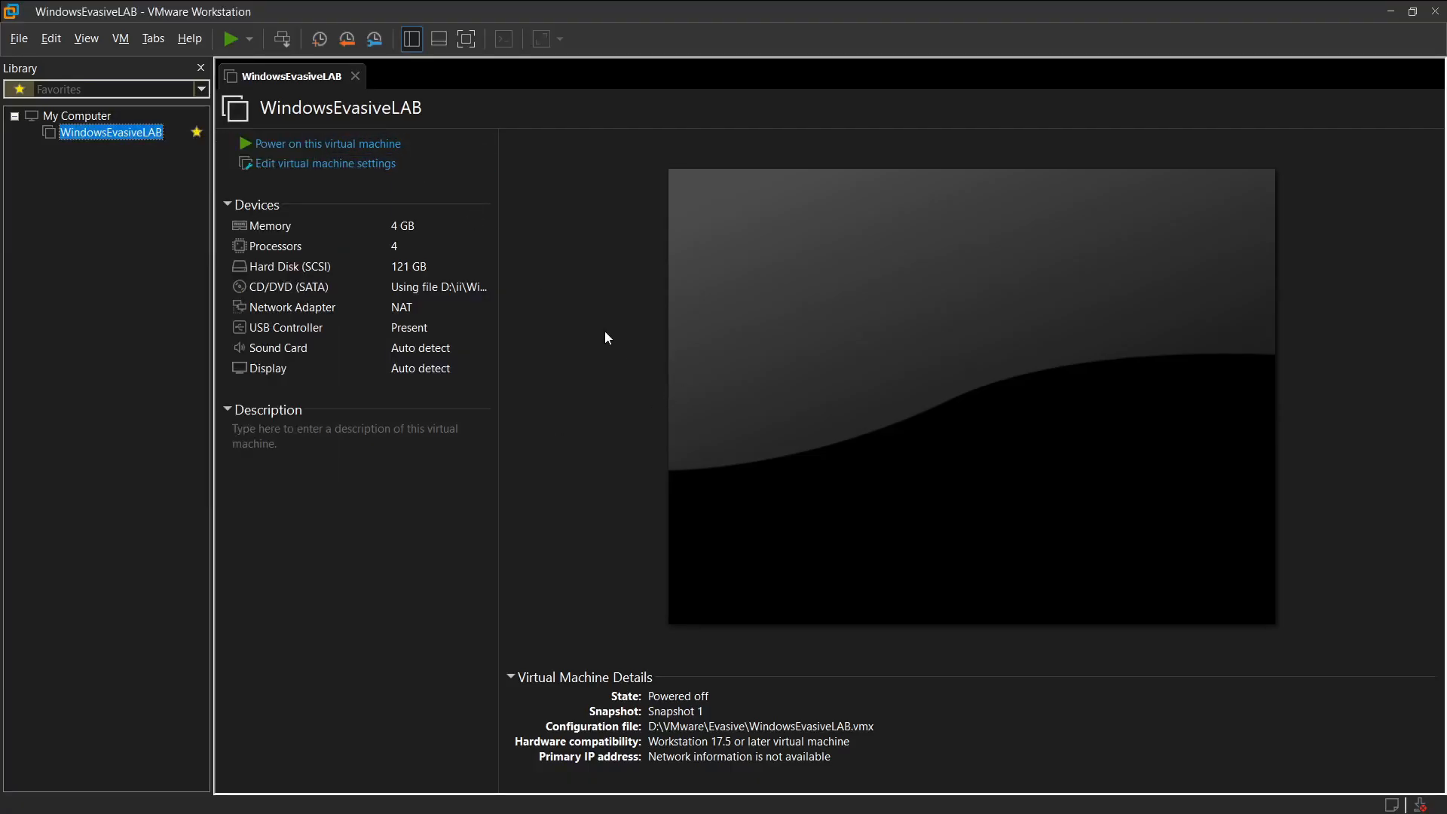
Step: Open the WindowsEvasiveLAB virtual machine settings and check the disk file path of the SCSI hard disk
key("ctrl+d")
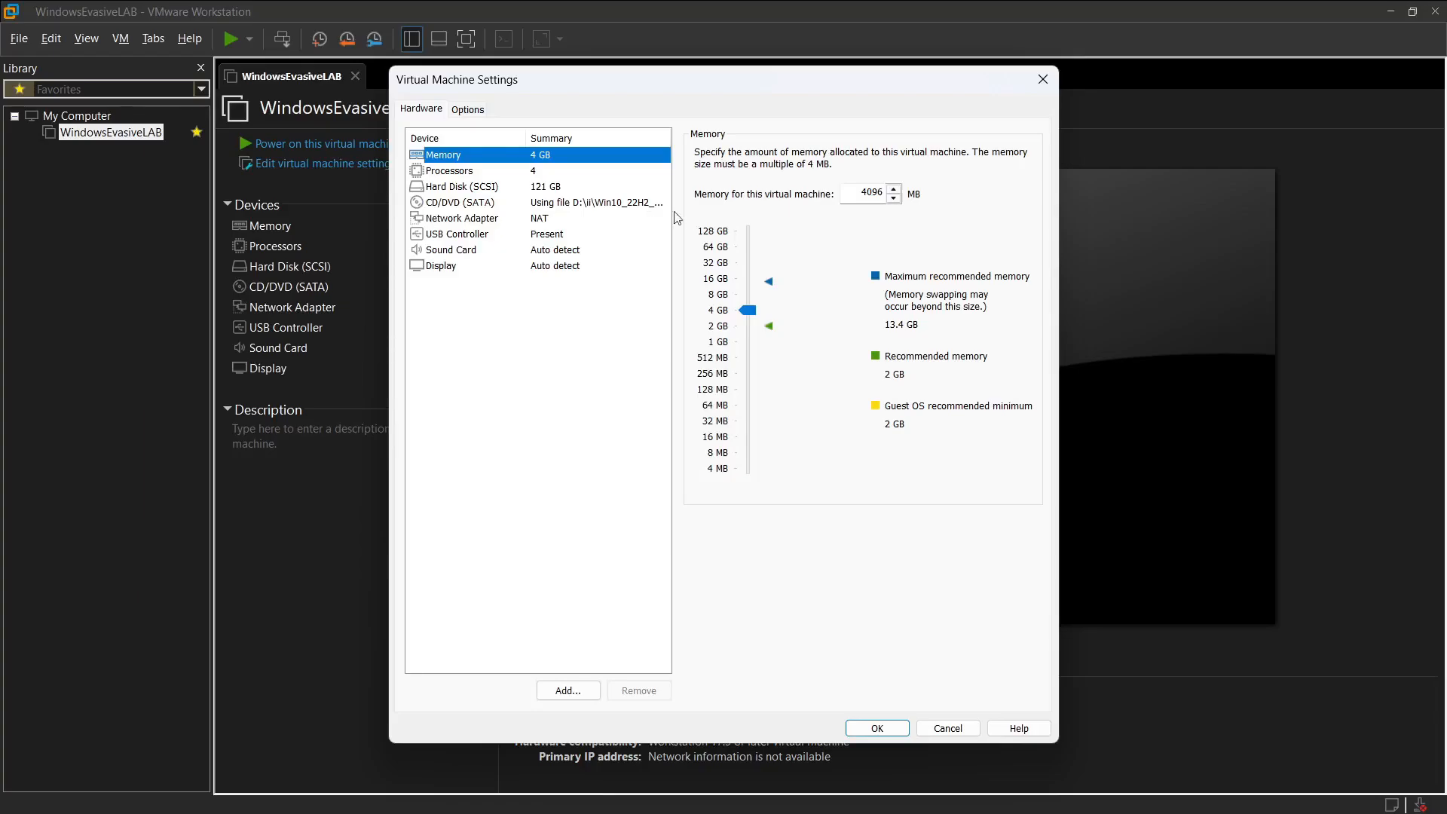
left_click(468, 185)
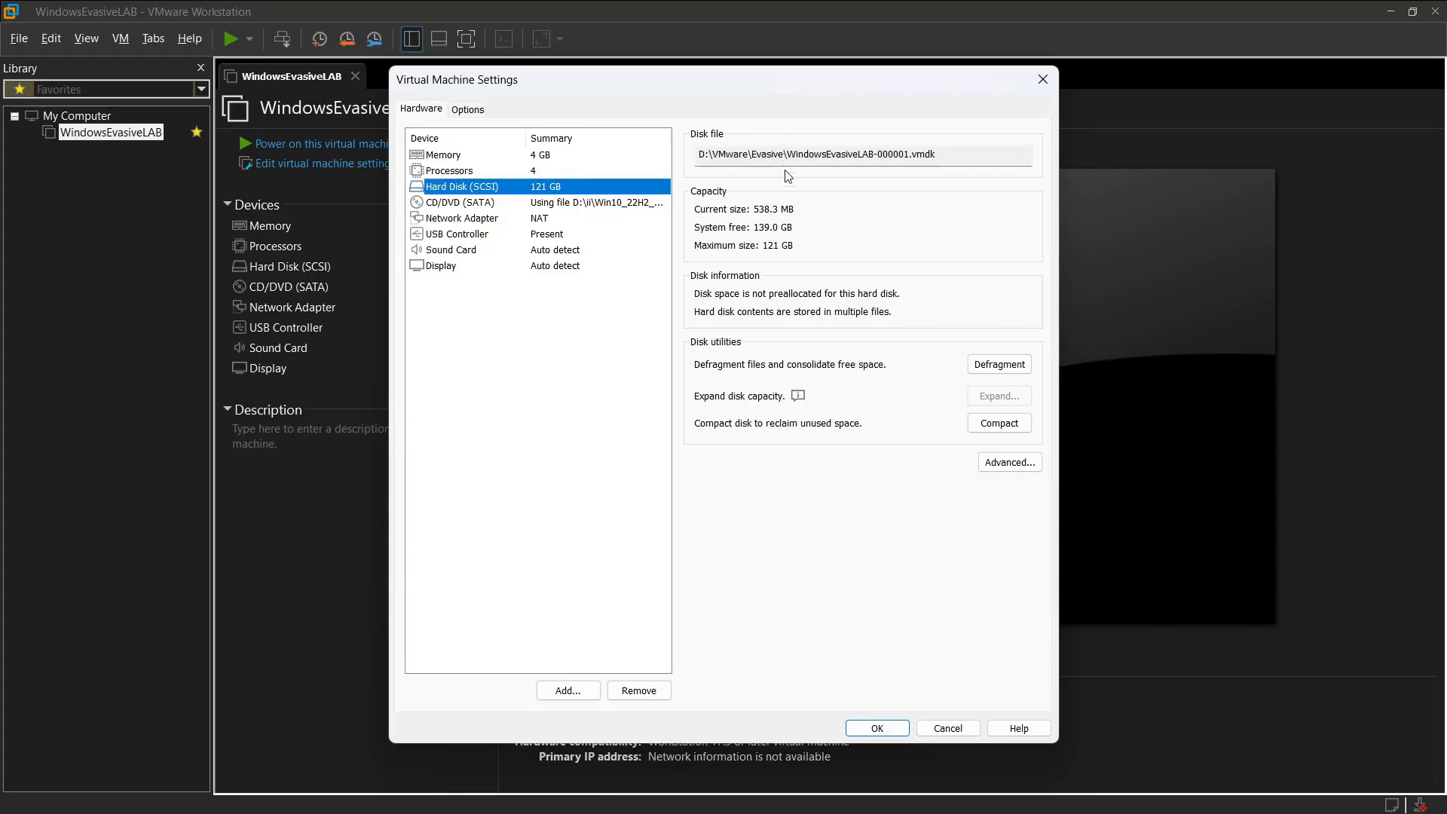
left_click_drag(784, 155, 938, 155)
Step: In File Explorer, search the Evasive folder for "vmx", open the WindowsEvasiveLAB virtual machine configuration file in Notepad and review its hardening entries
key("alt+Tab")
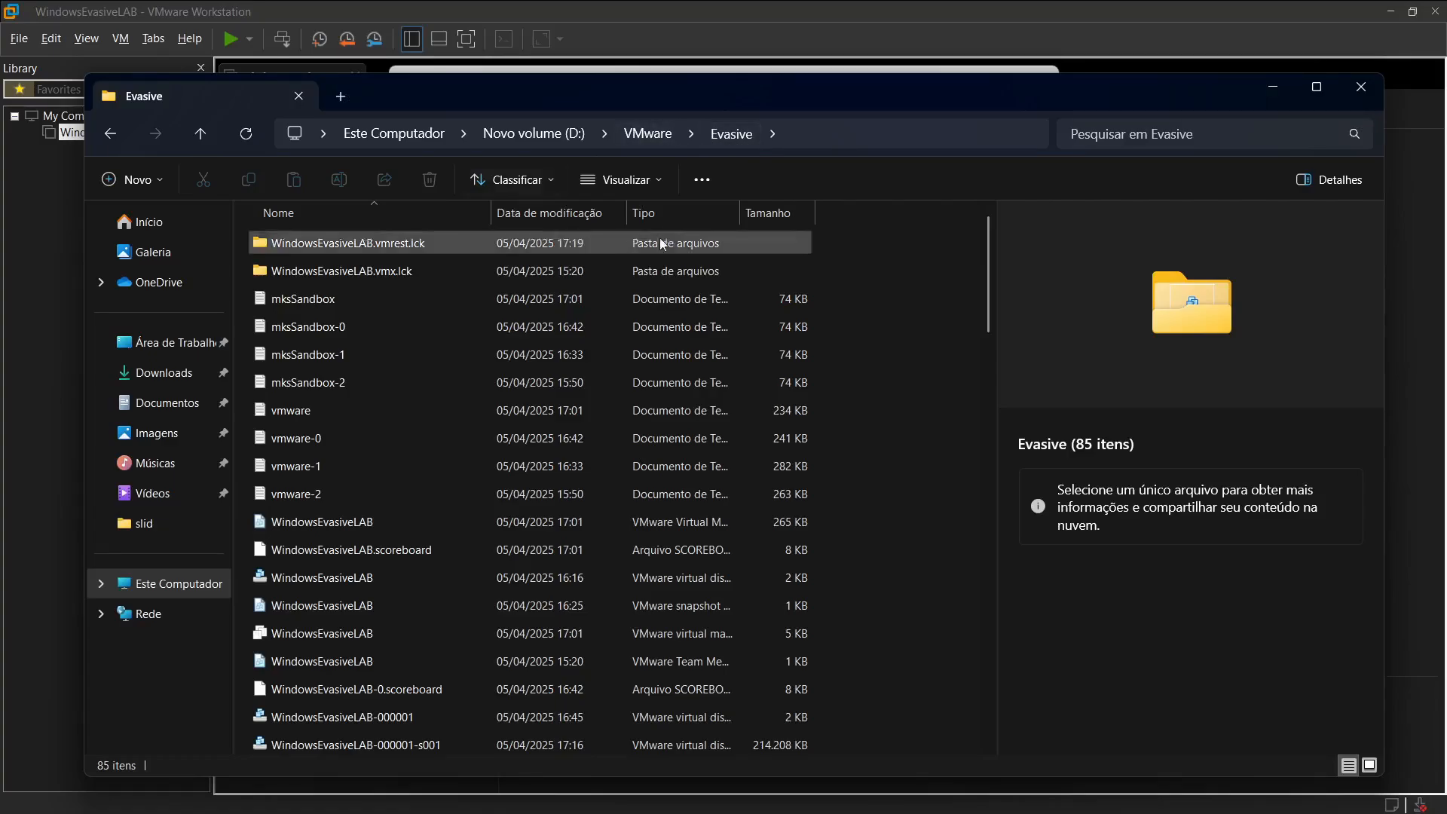
left_click(1152, 142)
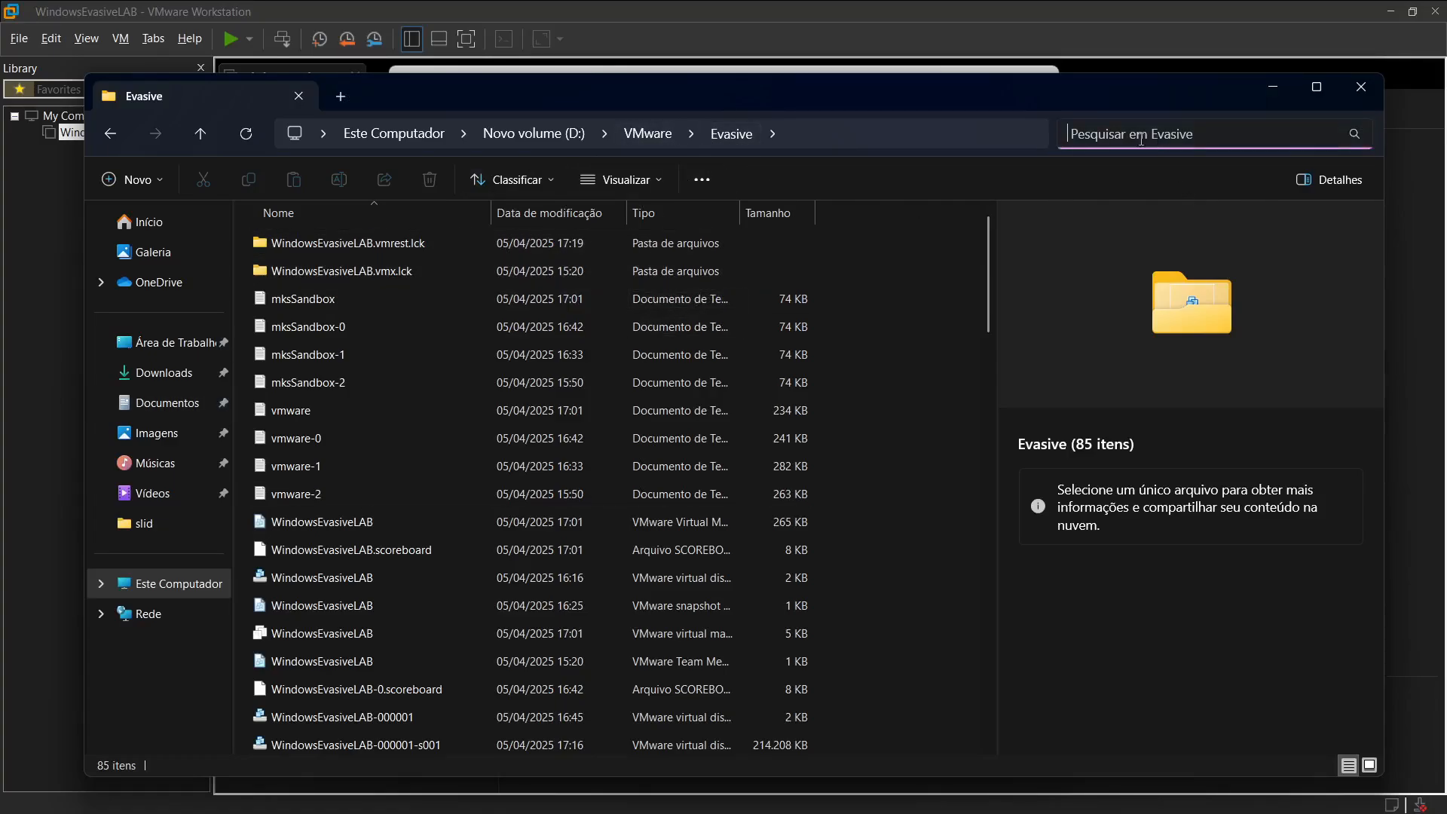
type("vmx")
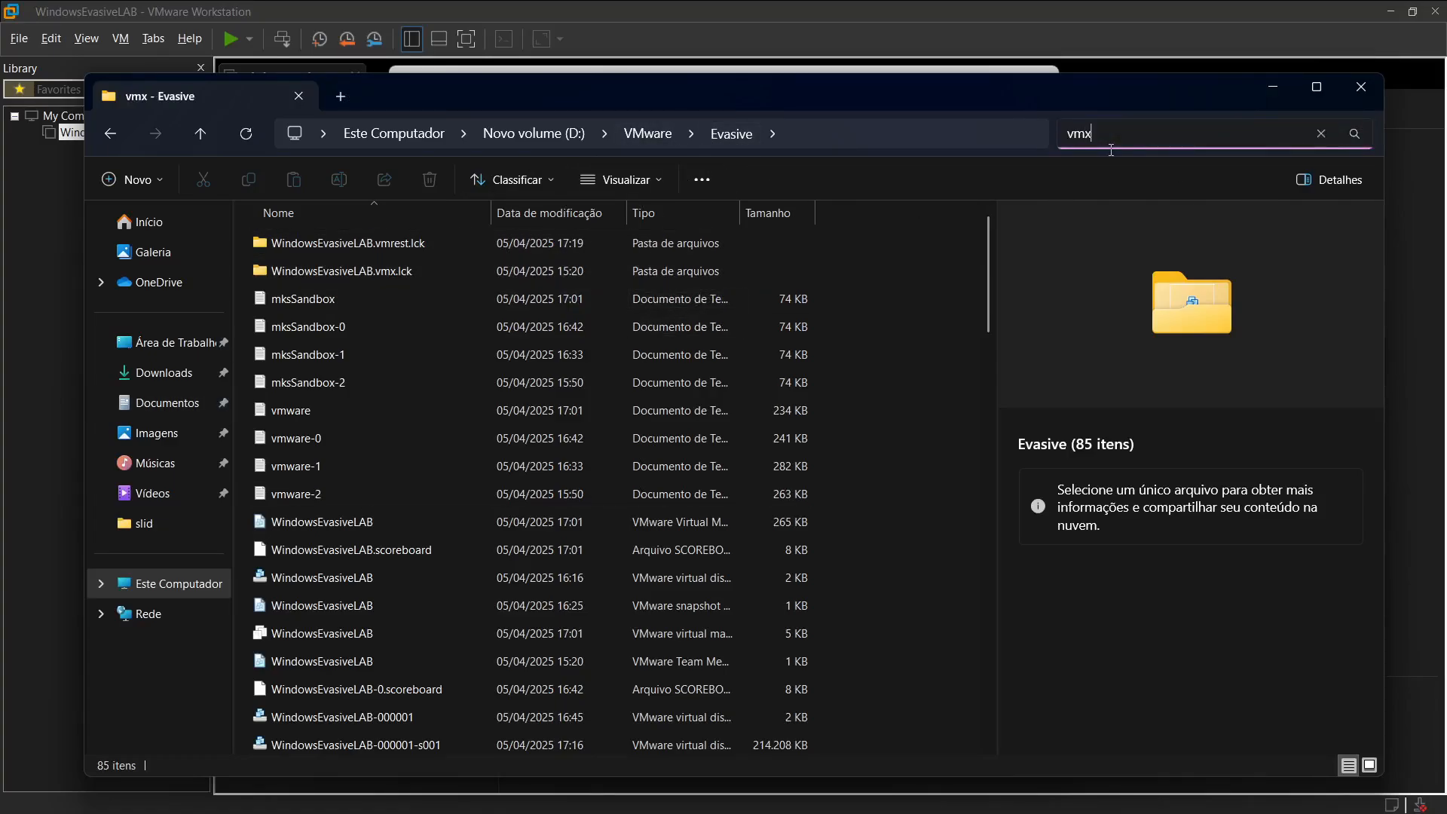
left_click(482, 279)
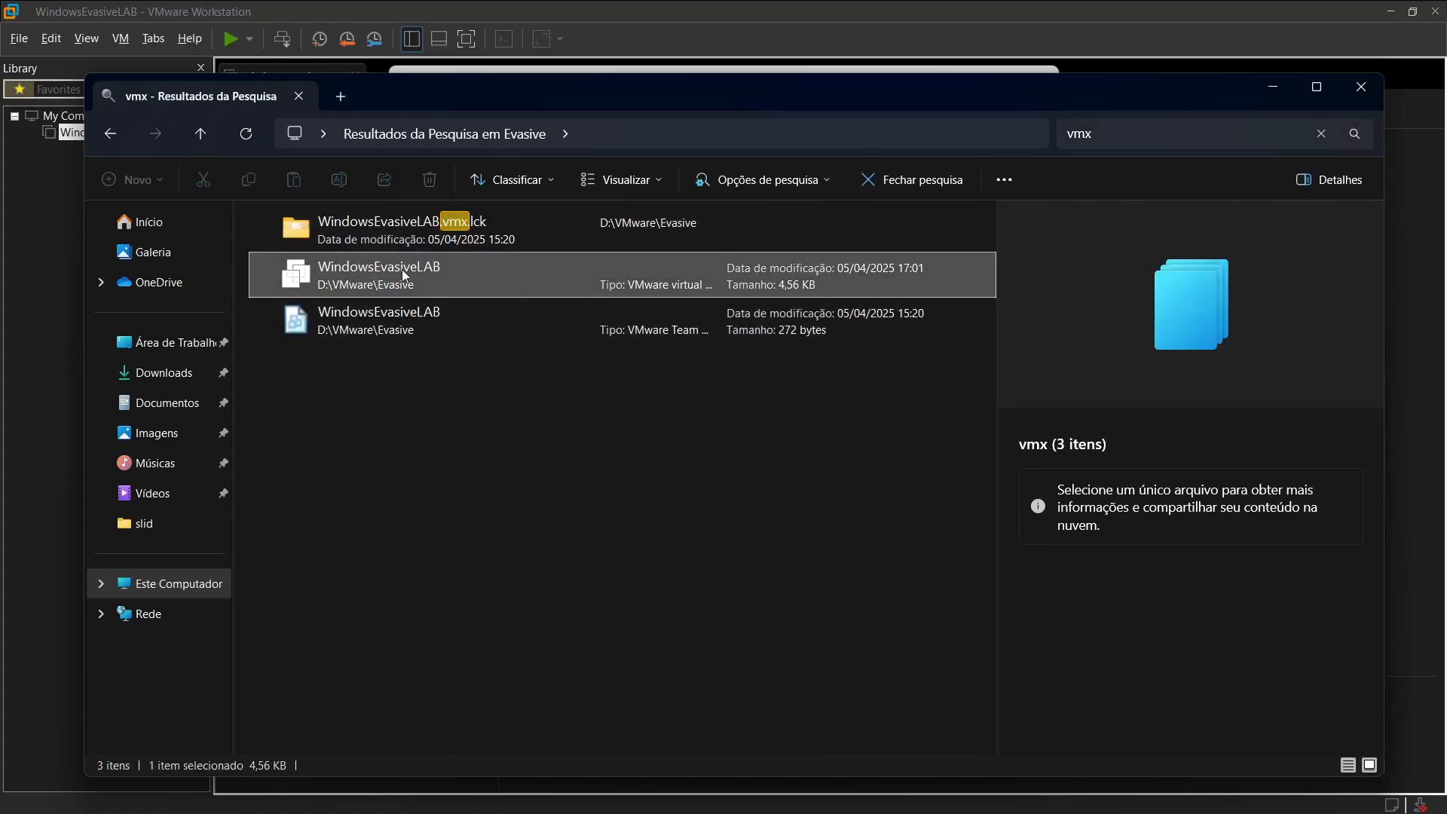
right_click(442, 278)
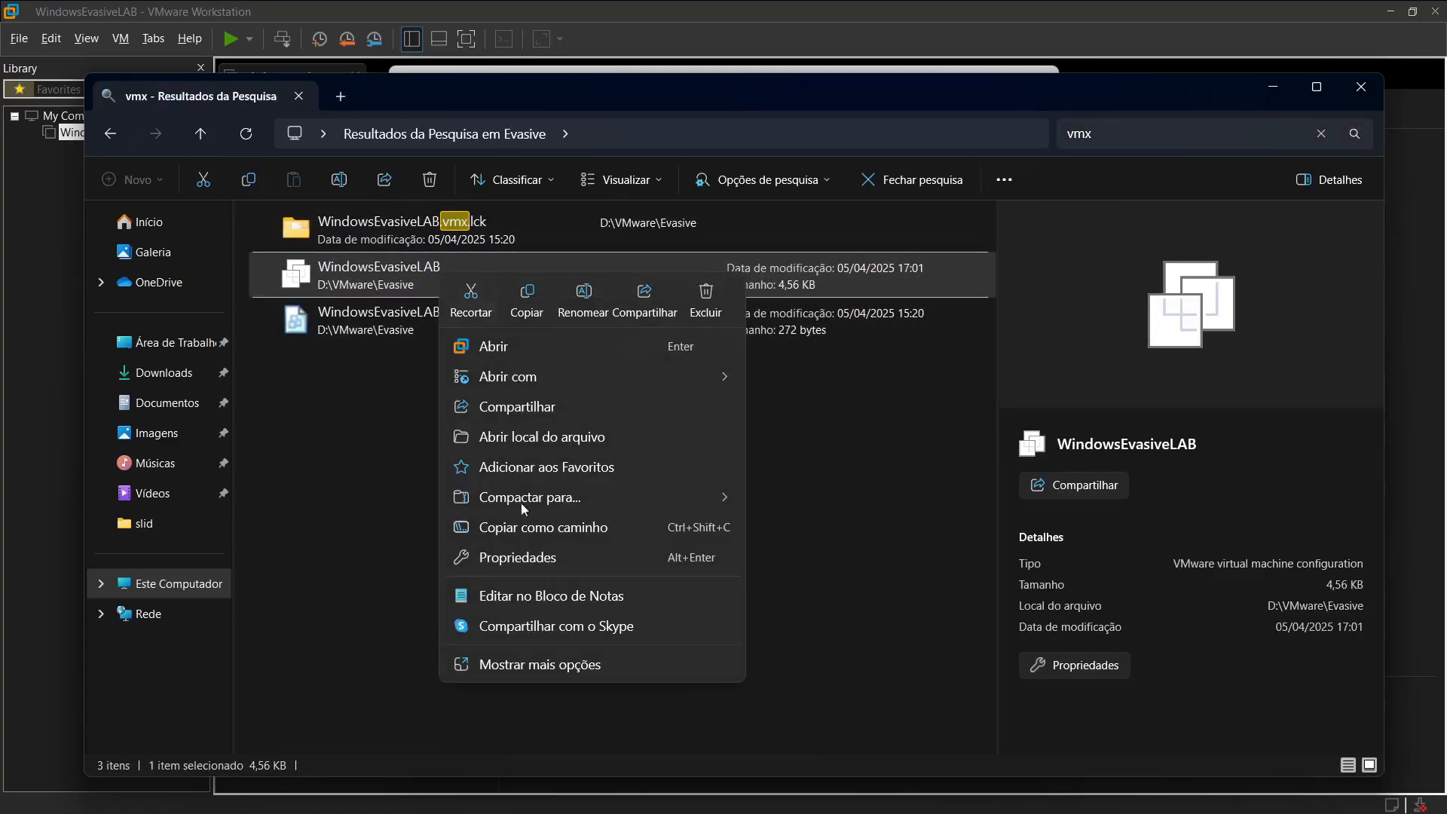
left_click(508, 595)
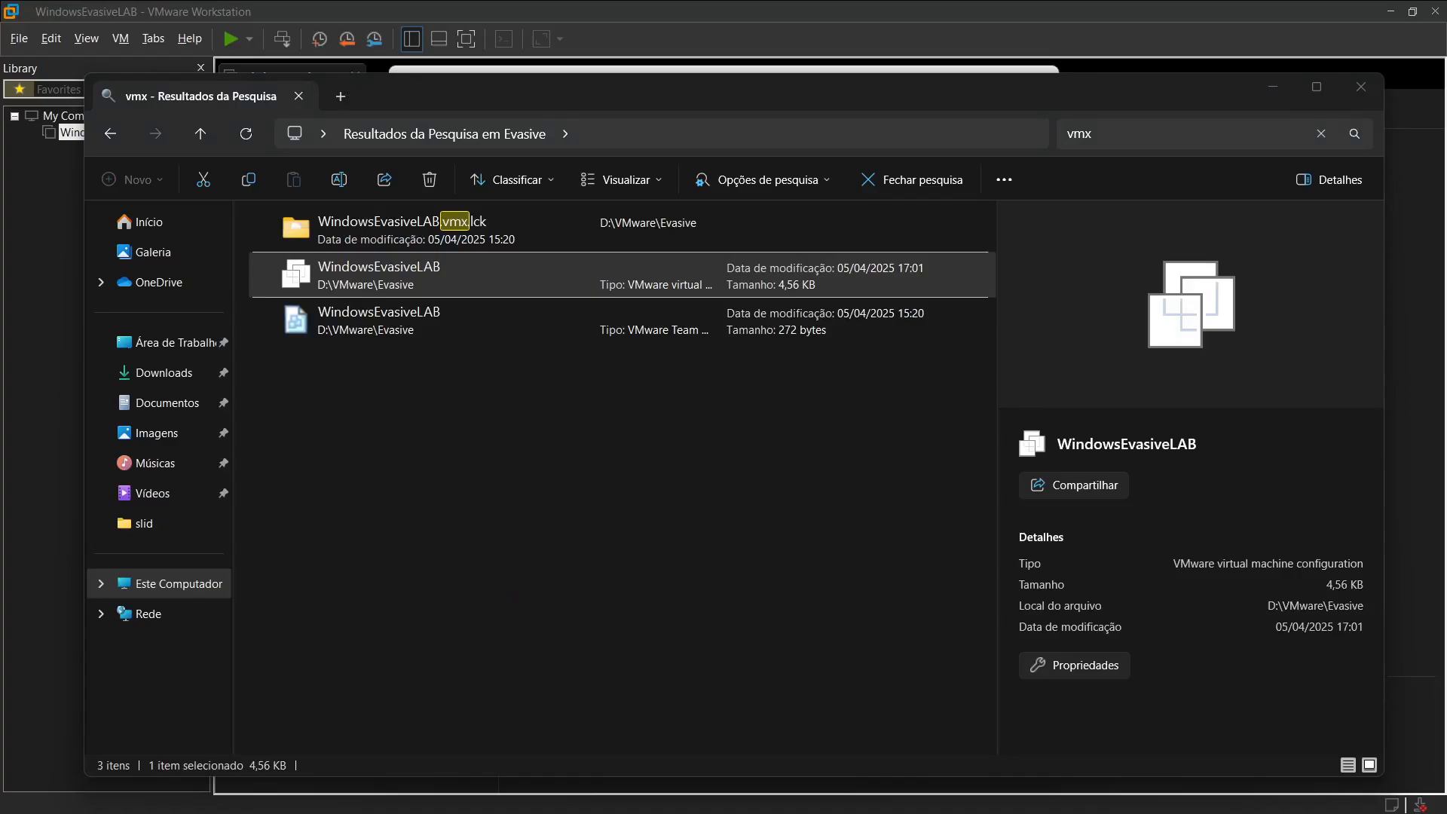
scroll(820, 435, "down", 4)
scroll(819, 434, "up", 5)
scroll(485, 413, "down", 20)
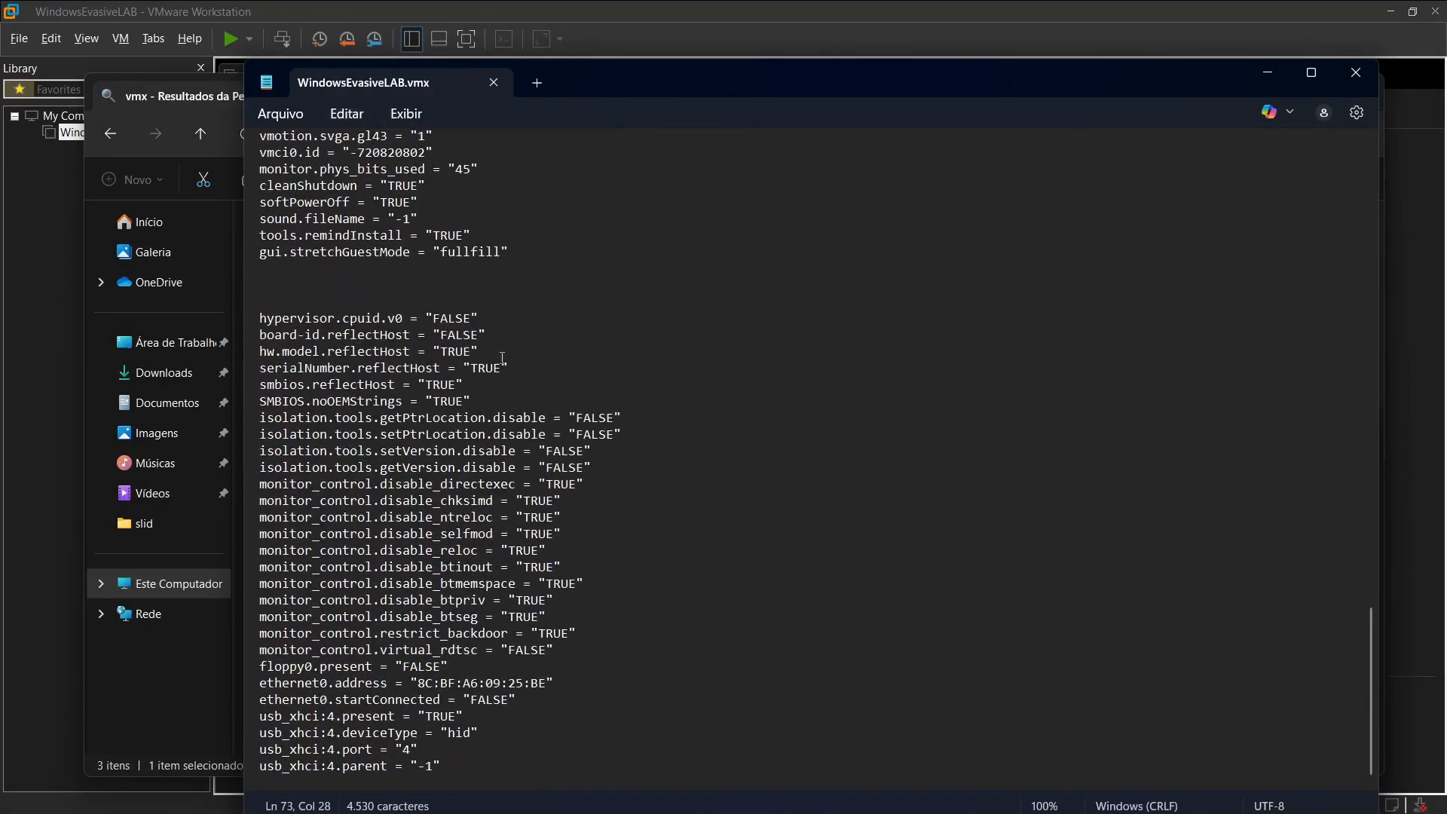
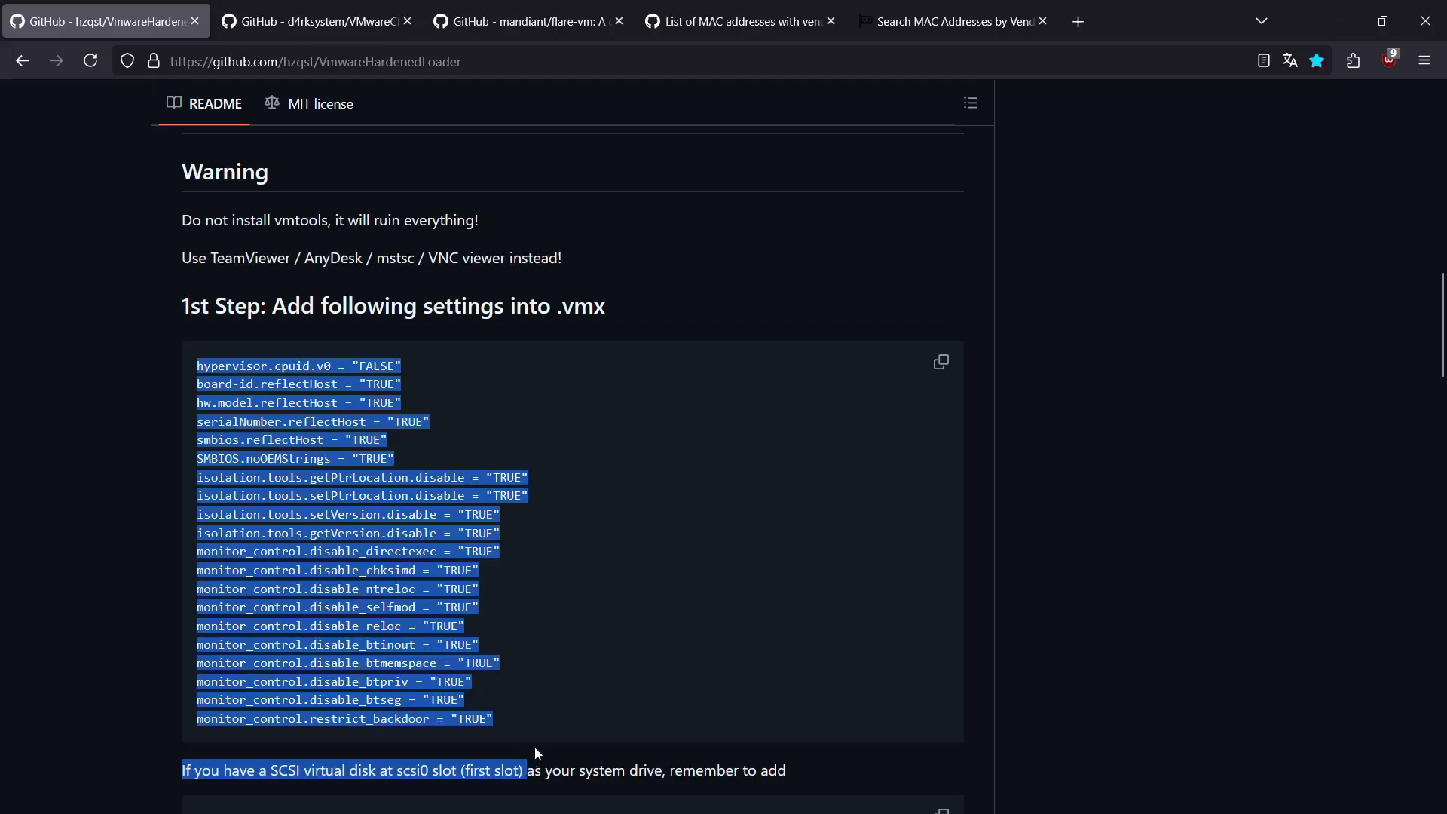
Step: Review the VmwareHardenedLoader .vmx settings and examine the scsi0:0 productID and vendorID example for a SCSI system disk
left_click(574, 552)
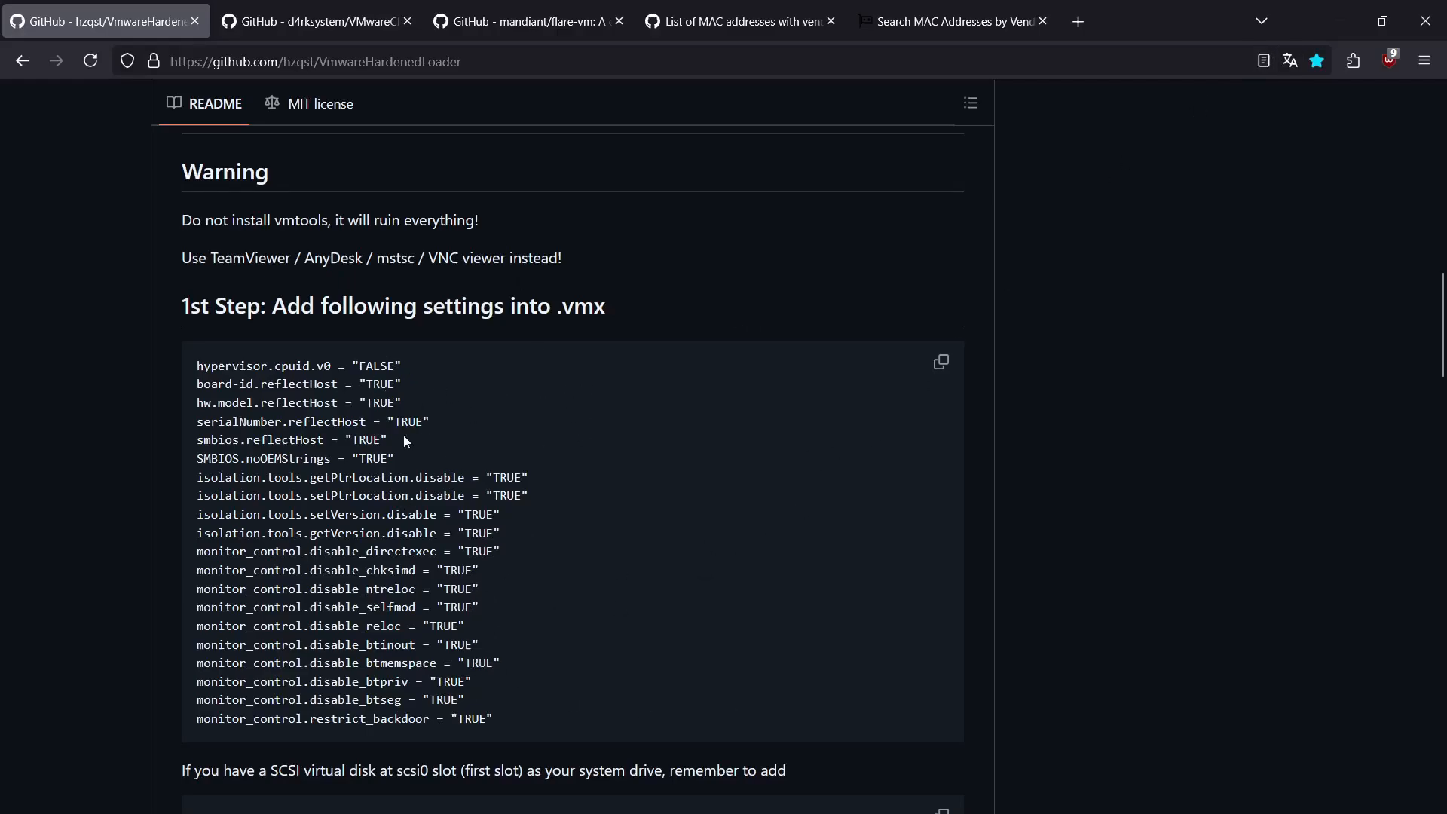
scroll(513, 471, "down", 8)
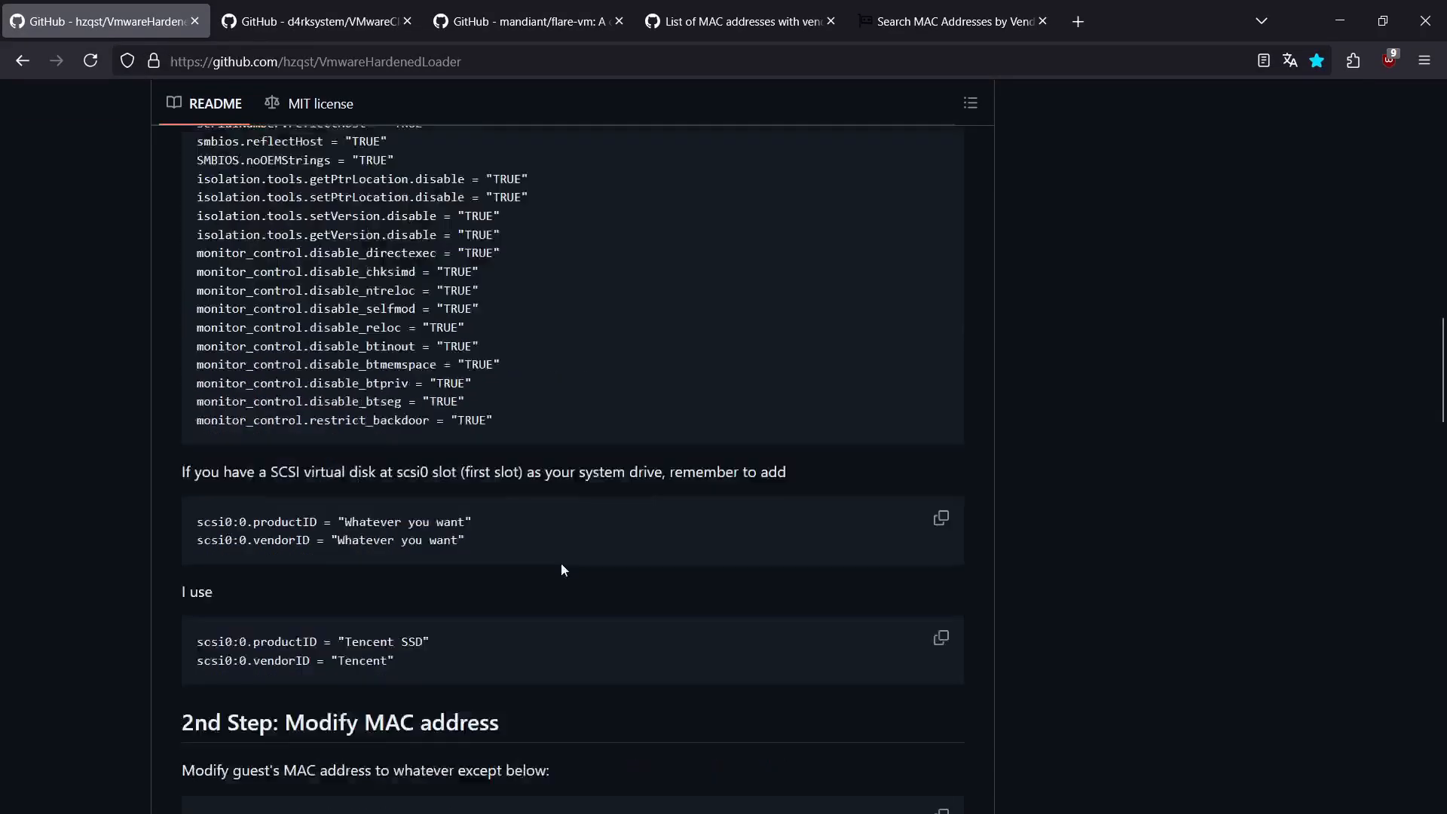
scroll(248, 551, "up", 3)
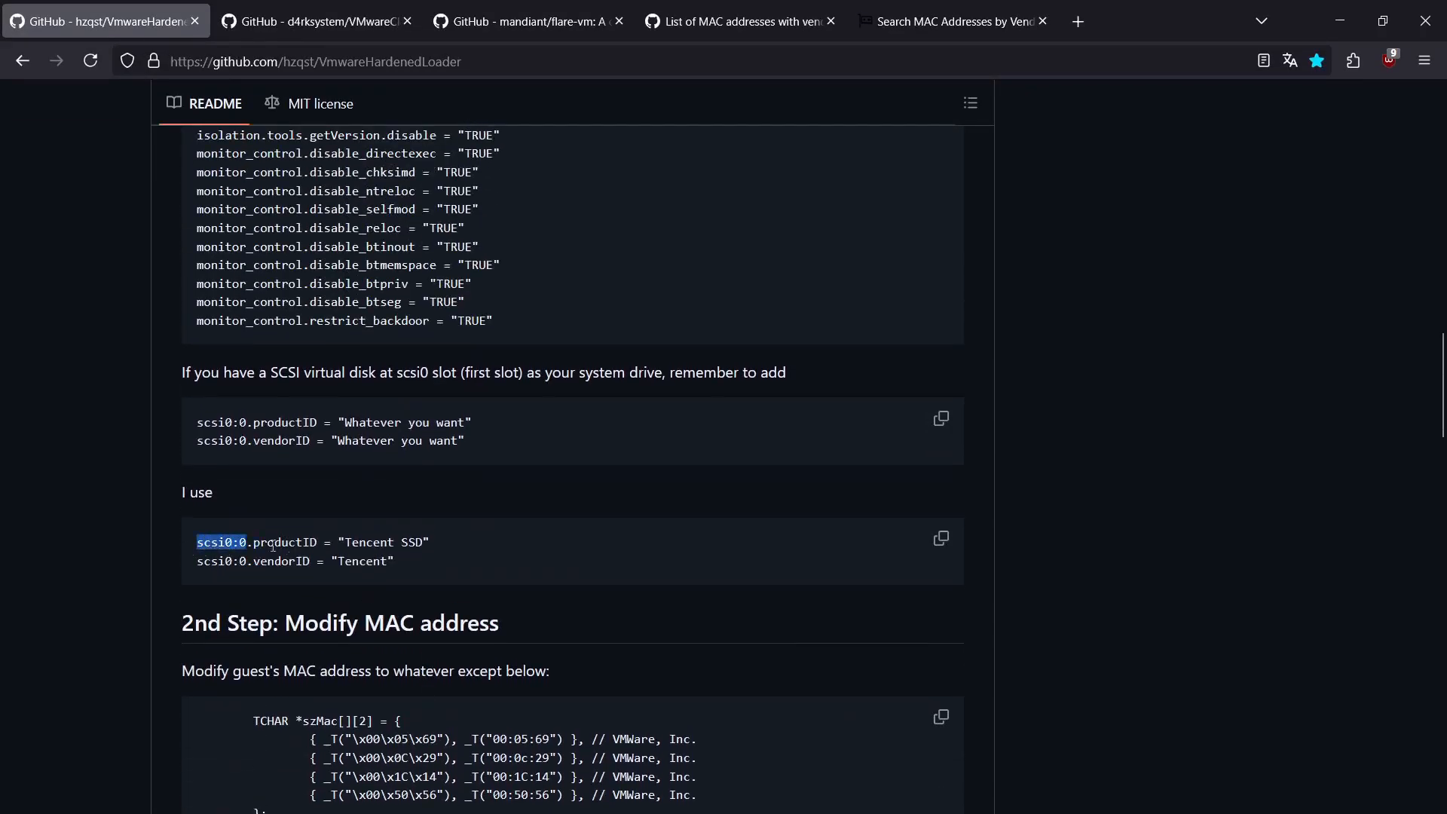
left_click_drag(256, 544, 379, 544)
left_click(234, 541)
mouse_move(228, 542)
left_mouse_down()
mouse_move(240, 561)
mouse_move(239, 543)
left_mouse_up()
left_click(247, 546)
left_click(240, 544)
left_click(220, 552)
left_click(270, 545)
mouse_move(338, 542)
left_mouse_down()
mouse_move(401, 542)
mouse_move(333, 562)
left_mouse_up()
left_click(419, 568)
left_click_drag(338, 541, 458, 549)
left_click(462, 560)
Step: Switch to WindowsEvasiveLAB.vmx in Notepad and check its scsi0:0 productID and vendorID entries
key("alt+Tab")
scroll(468, 519, "up", 14)
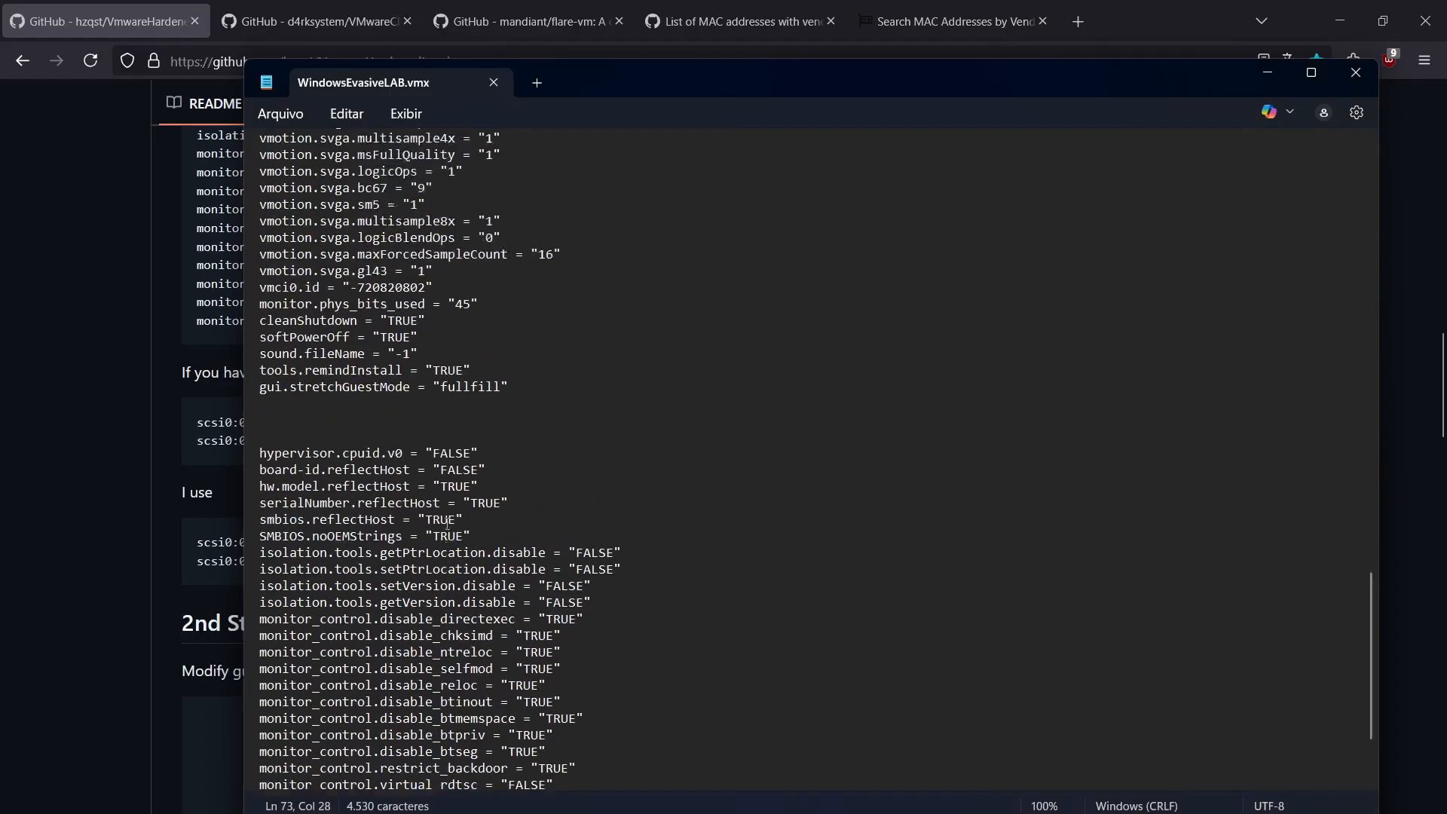
scroll(467, 520, "up", 11)
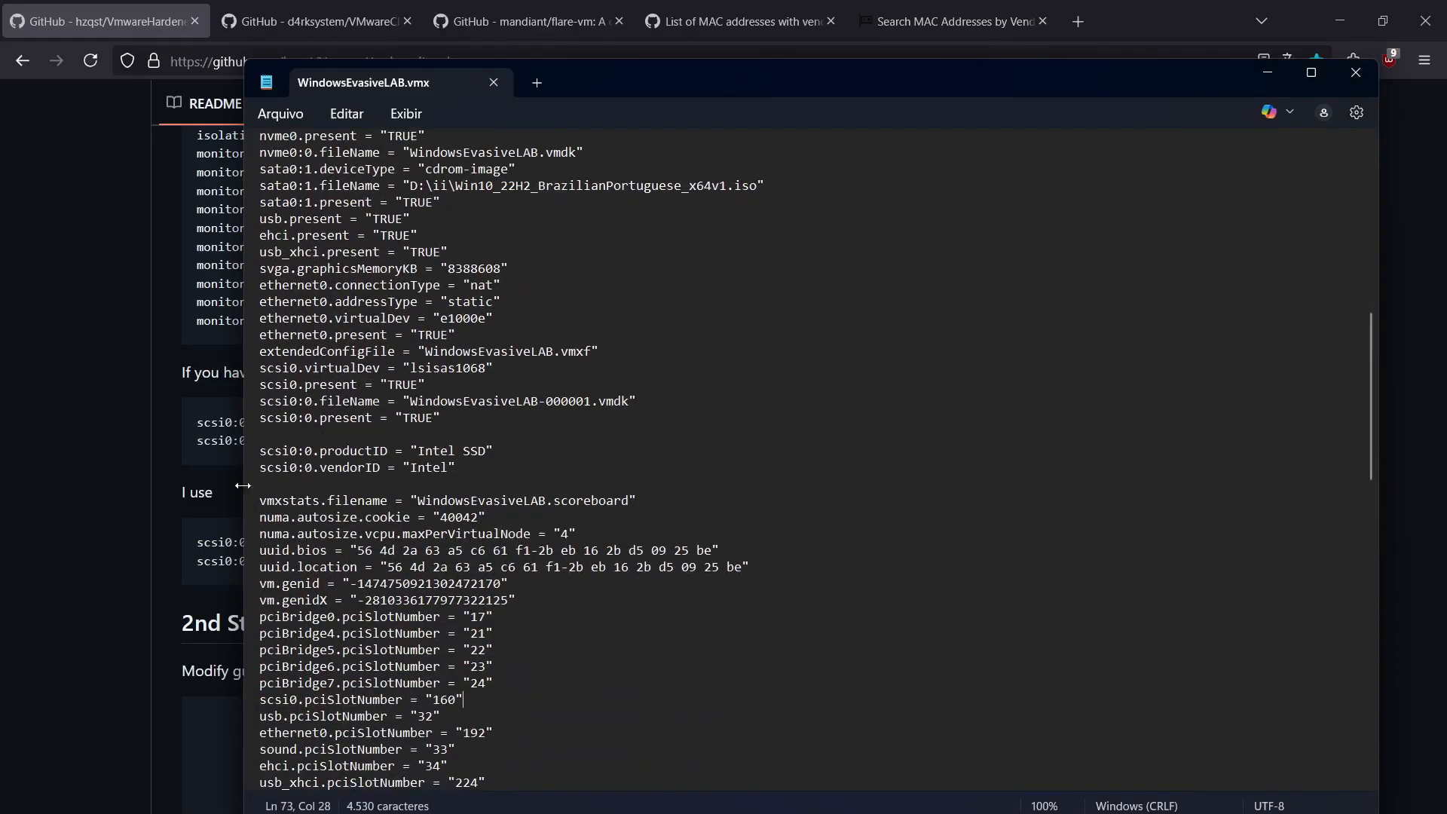
left_click_drag(414, 450, 732, 482)
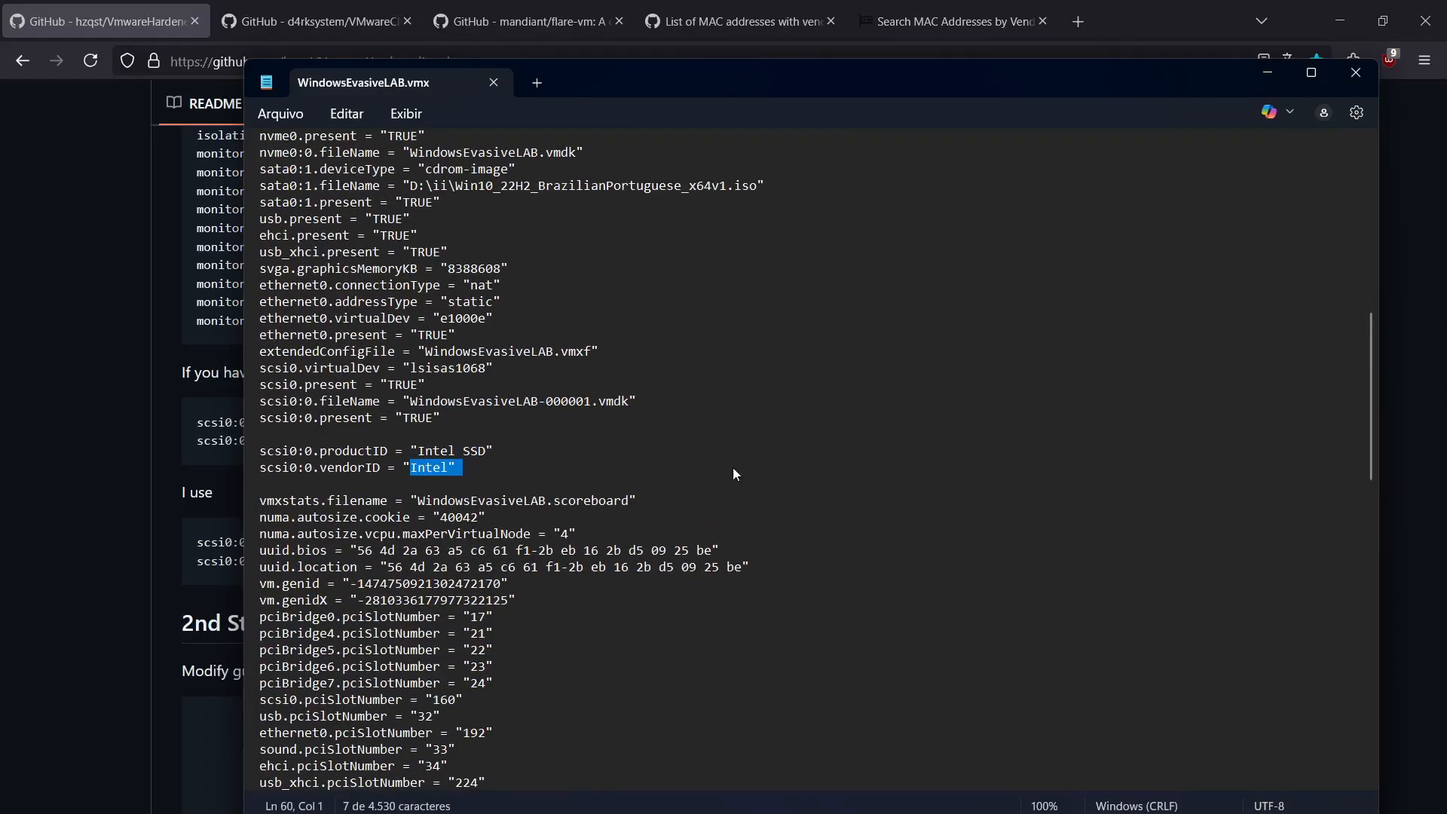
Step: Check the monitor_control.virtual_rdtsc entry near the end of the .vmx file and minimize Notepad
scroll(751, 547, "down", 9)
scroll(746, 553, "down", 15)
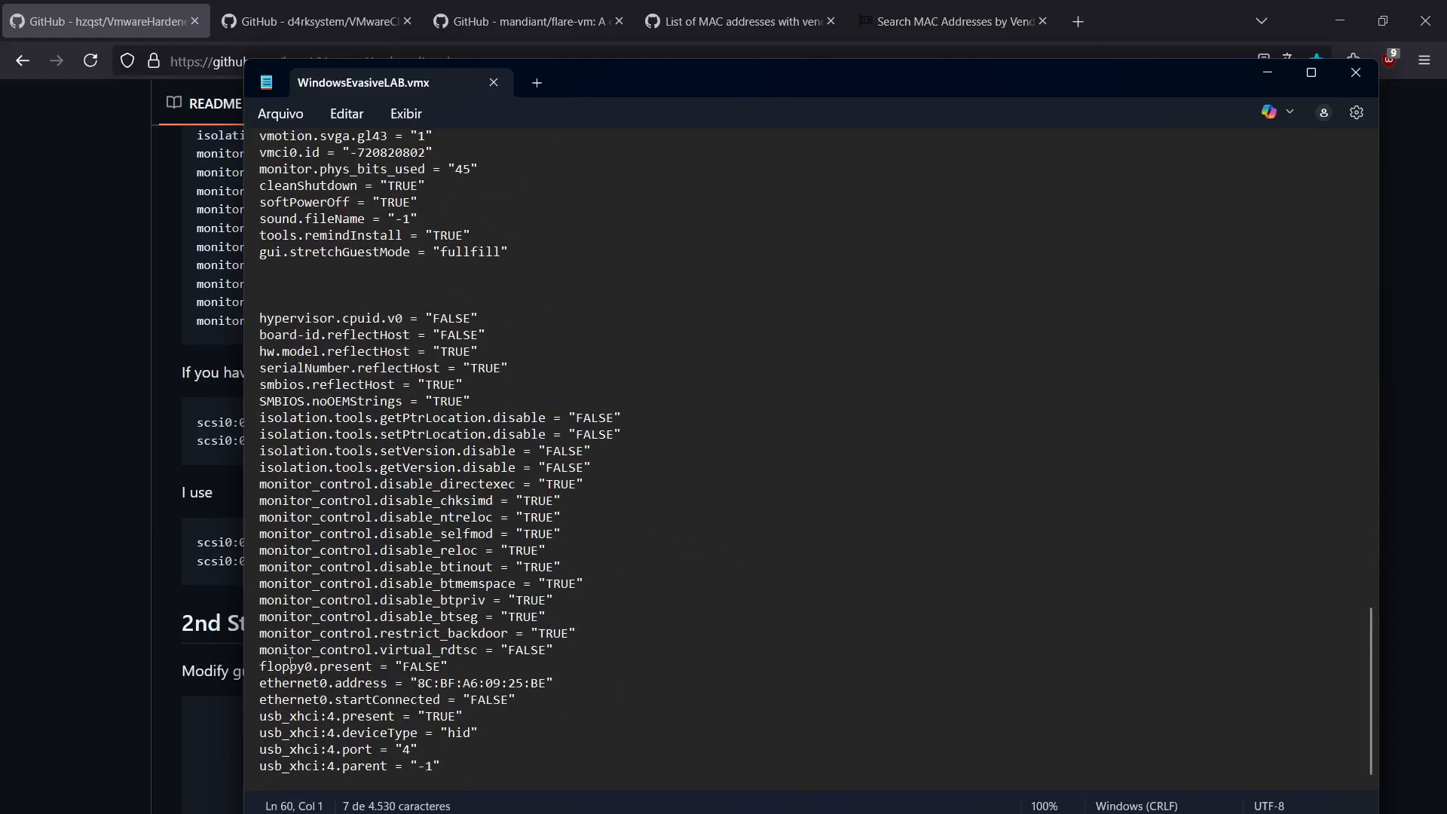
left_click_drag(269, 649, 550, 654)
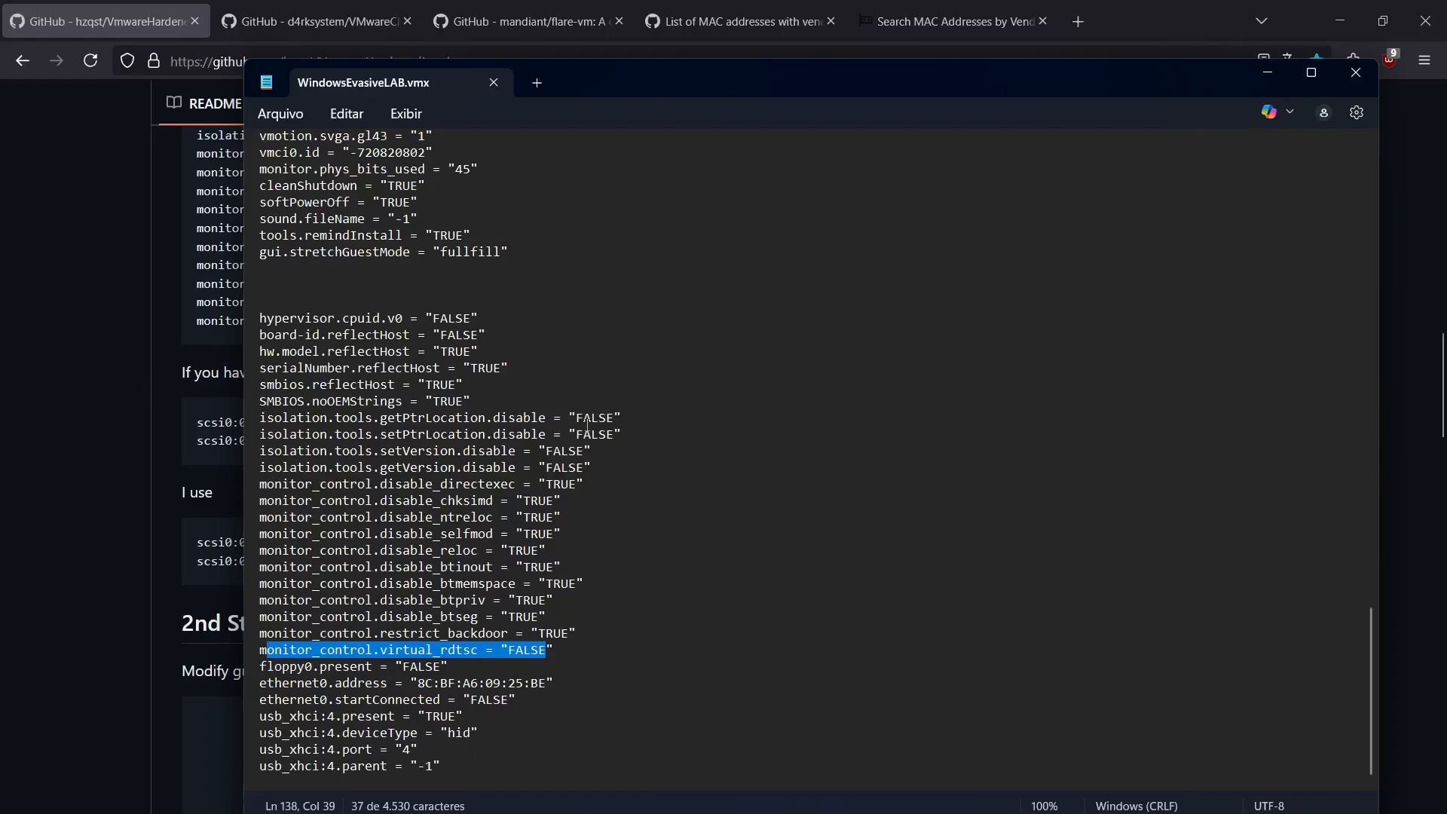
scroll(395, 241, "up", 5)
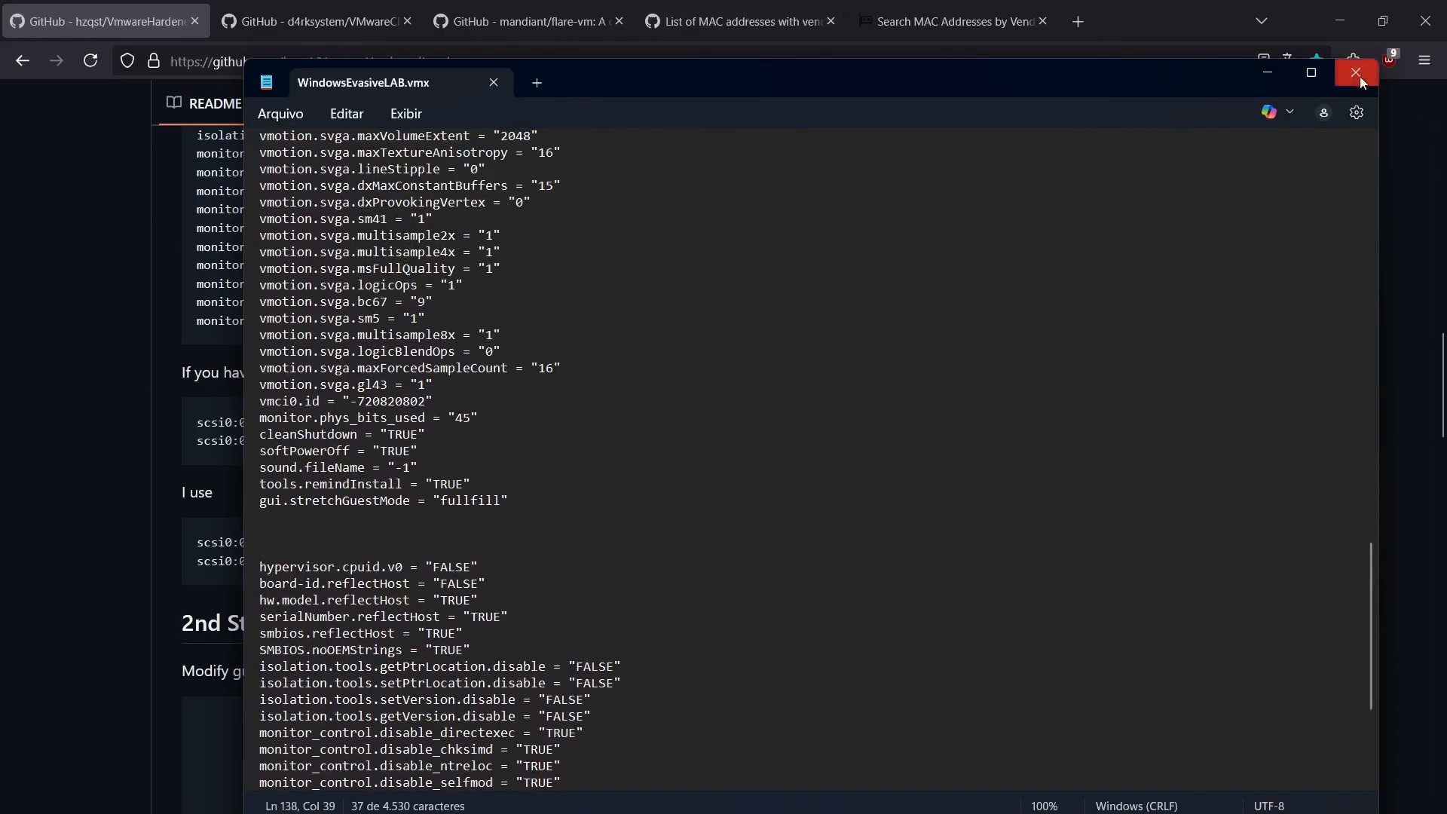
left_click(1278, 70)
Step: Open the VMwareCloak repository page and read its README on what the script hides and how to run it
left_click(356, 29)
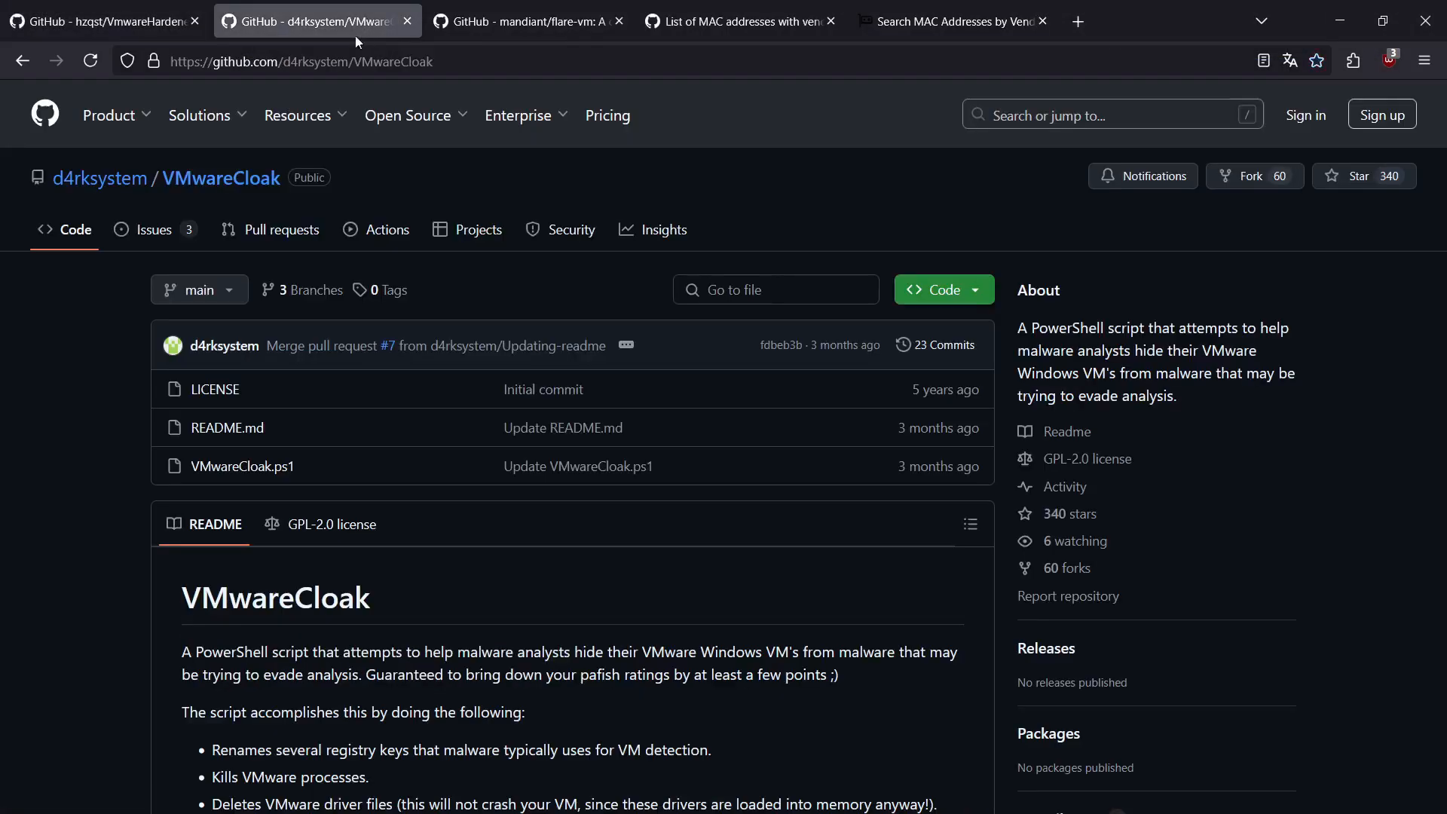
scroll(484, 500, "down", 2)
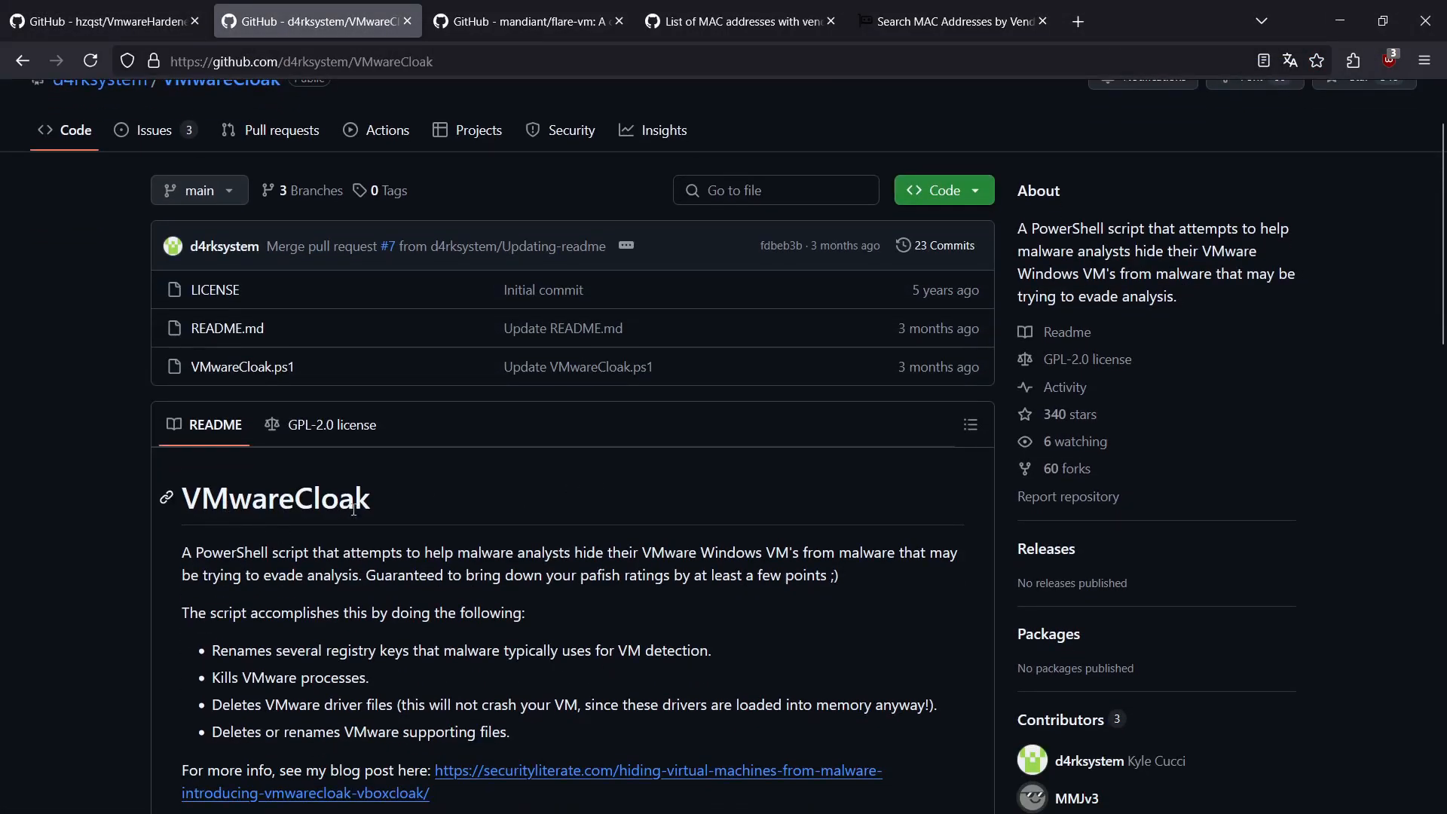
scroll(351, 510, "down", 6)
scroll(693, 508, "down", 5)
scroll(762, 467, "down", 8)
scroll(711, 531, "up", 16)
scroll(639, 521, "up", 4)
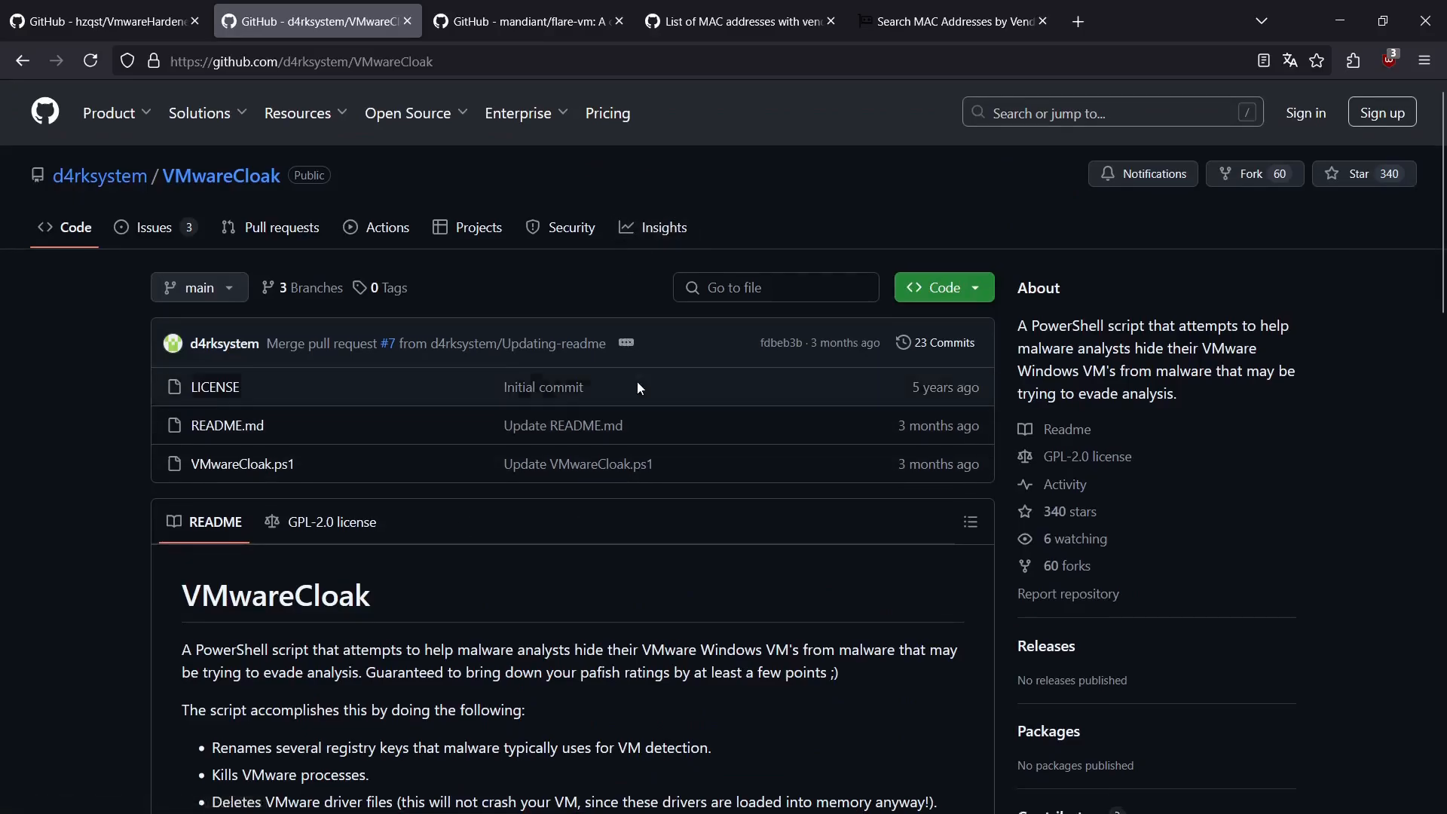
scroll(637, 381, "down", 3)
scroll(577, 423, "down", 4)
scroll(591, 441, "down", 2)
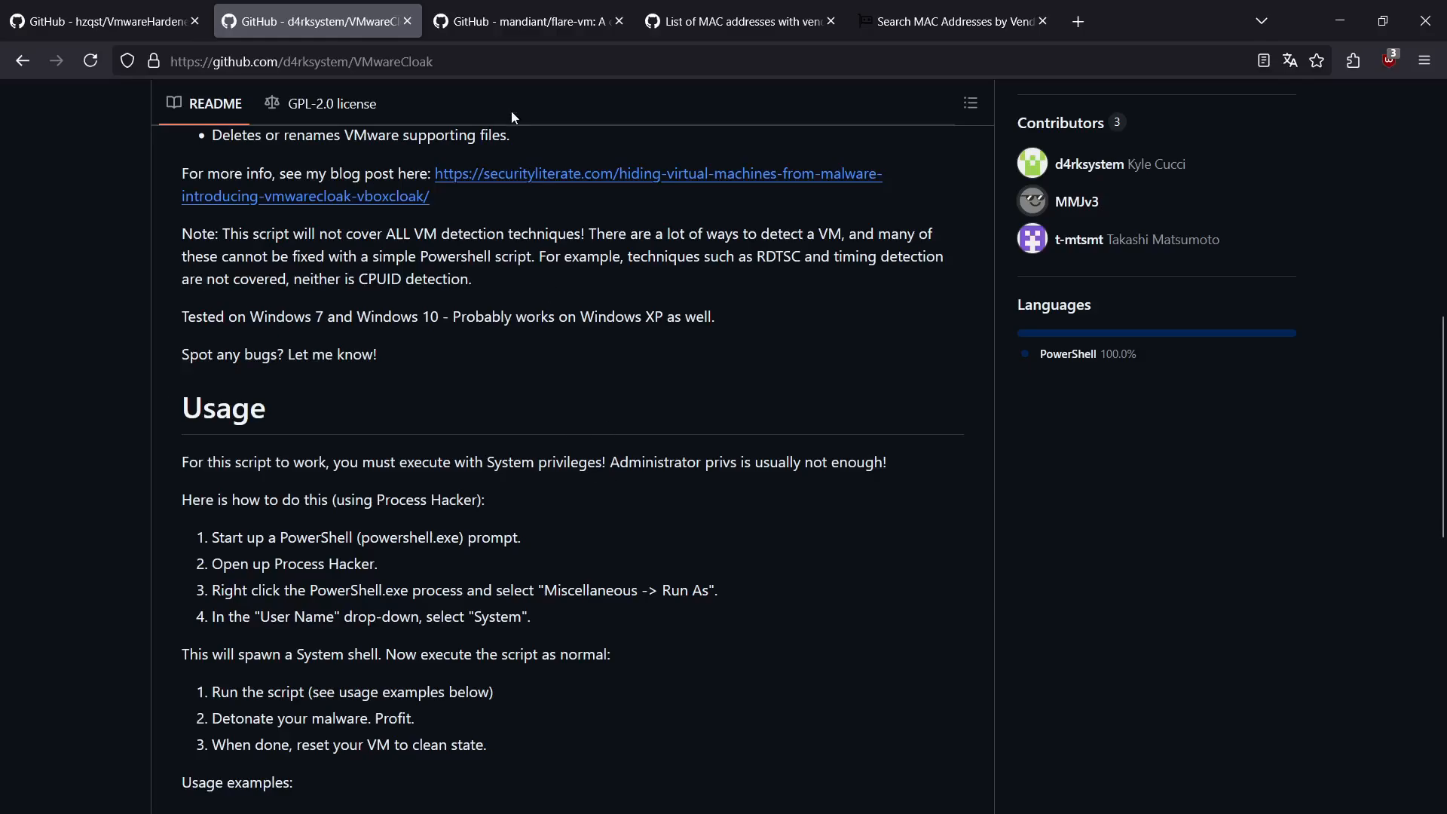
Step: Open the FLARE-VM repository page and read its requirements, installation instructions, installer parameters and configuration sections
left_click(503, 21)
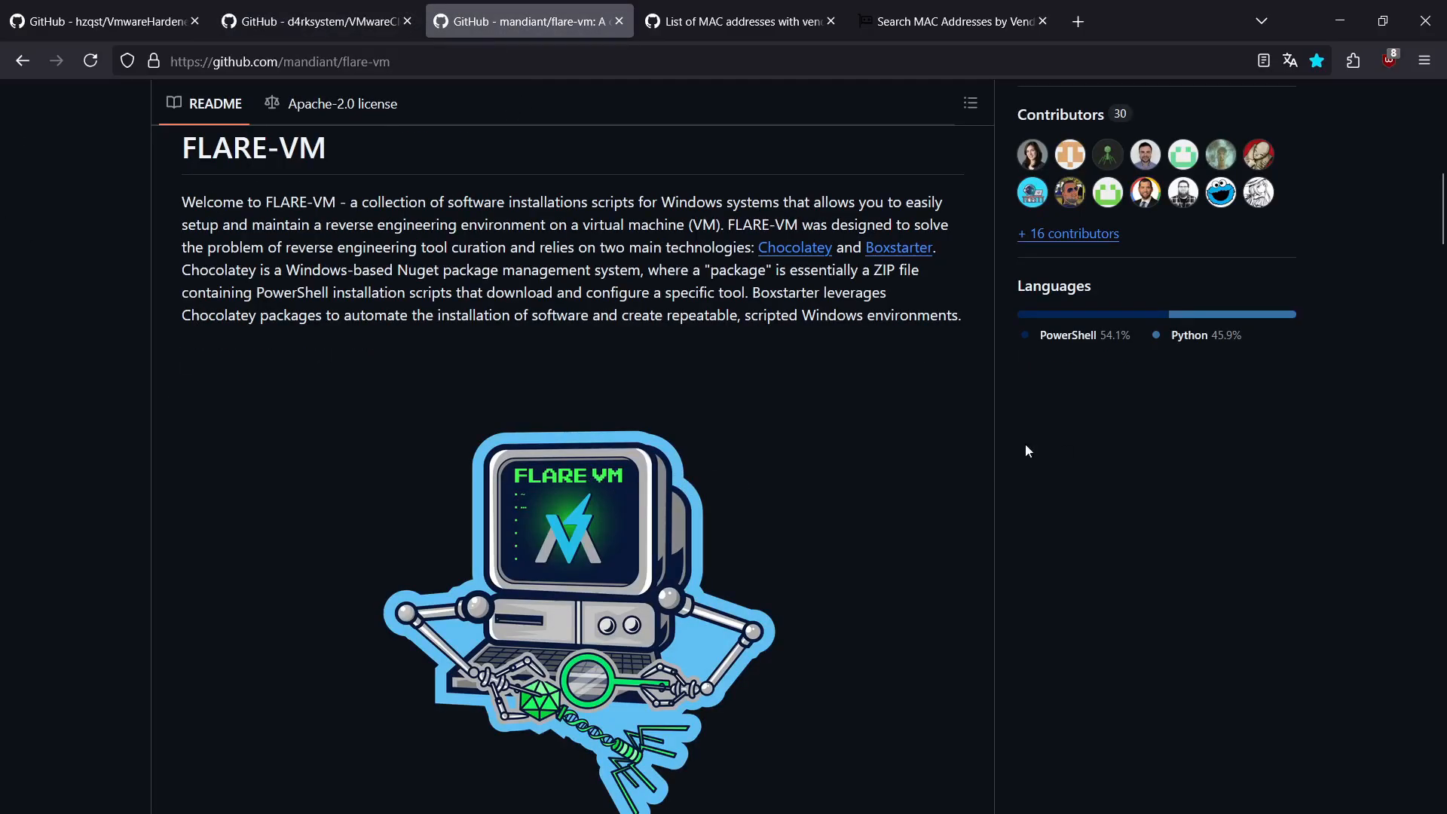
scroll(1028, 445, "up", 2)
scroll(1159, 547, "down", 6)
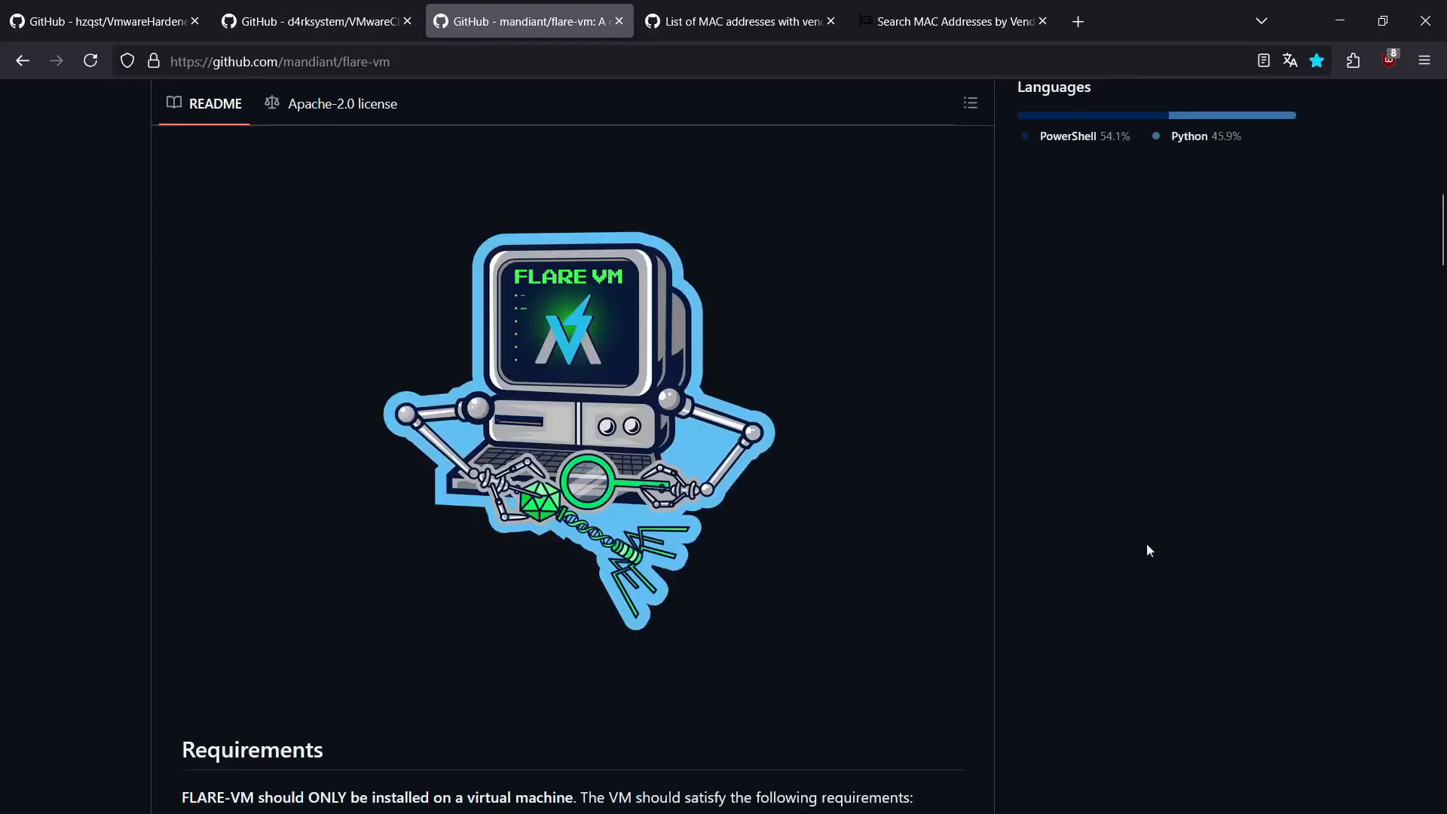
scroll(909, 467, "down", 4)
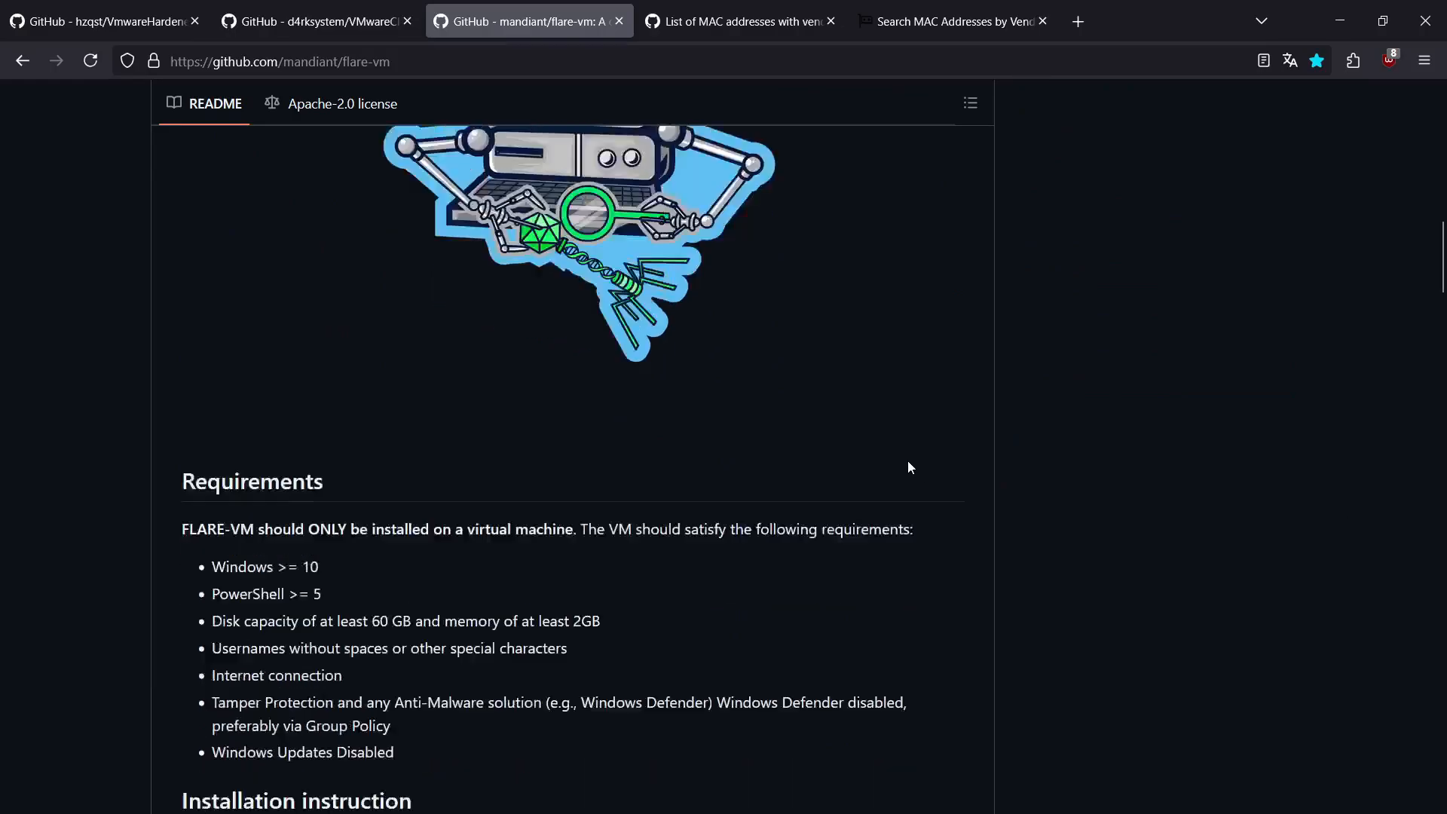
scroll(876, 492, "down", 10)
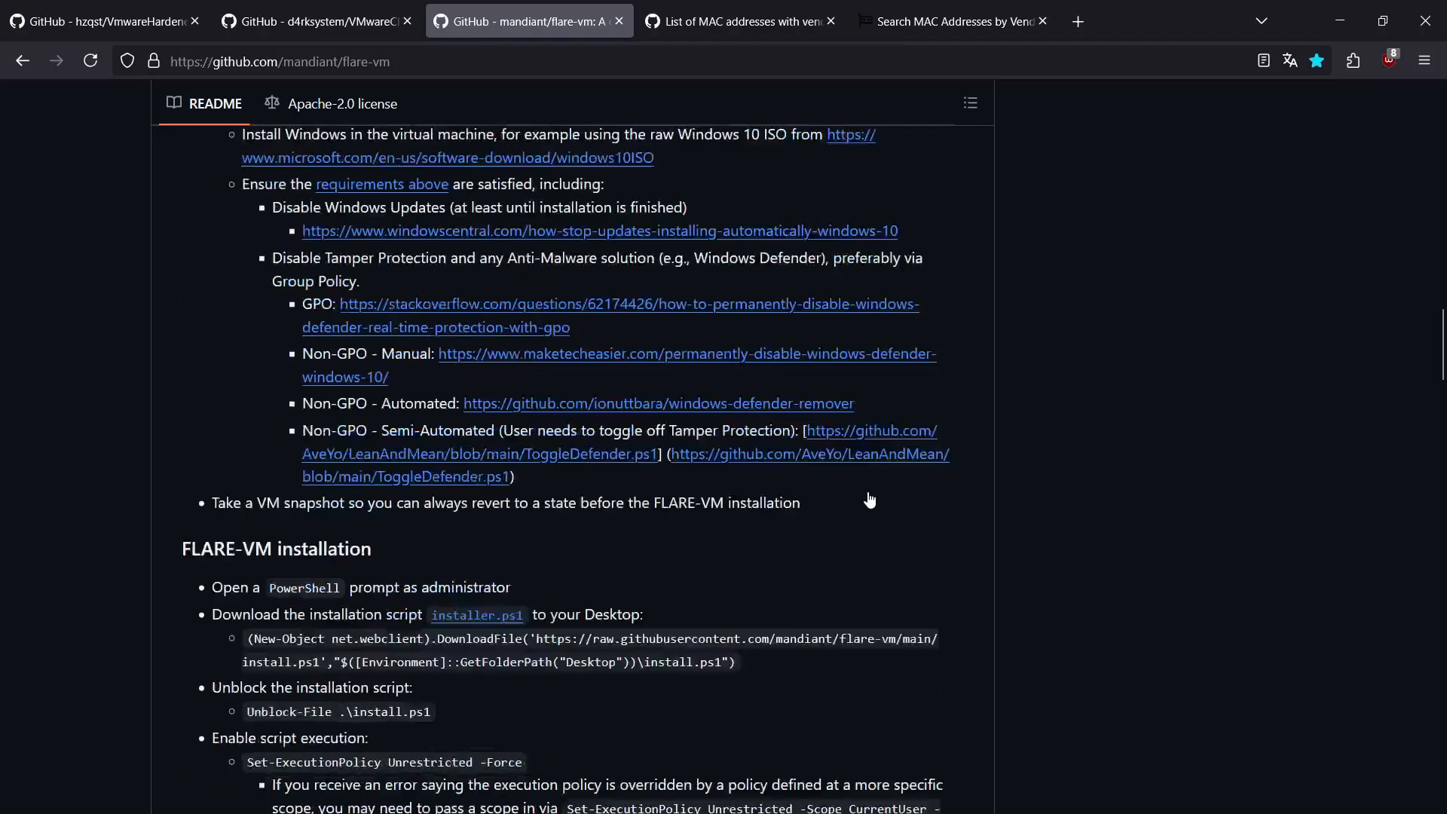
scroll(760, 520, "down", 3)
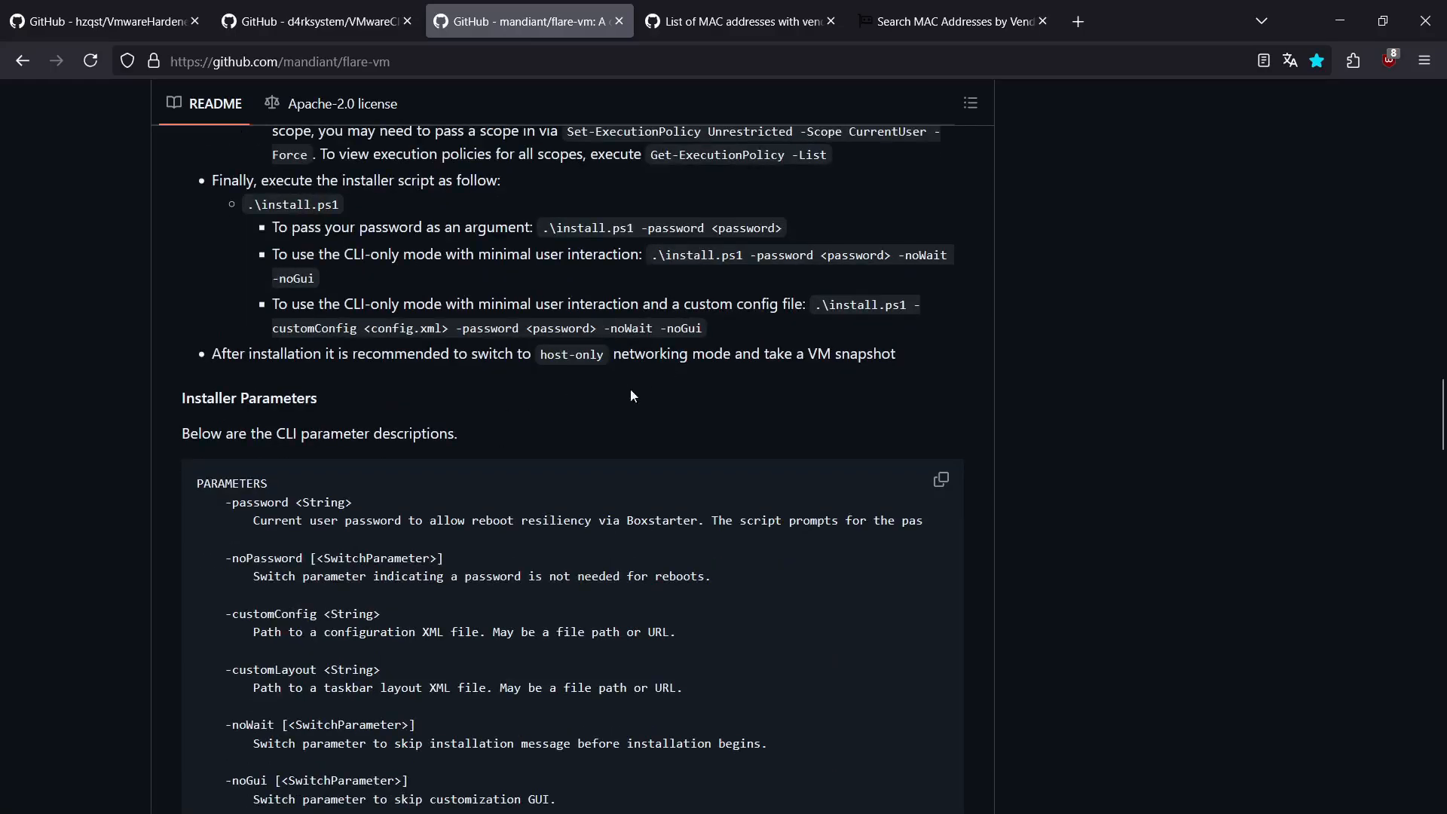
scroll(601, 547, "down", 13)
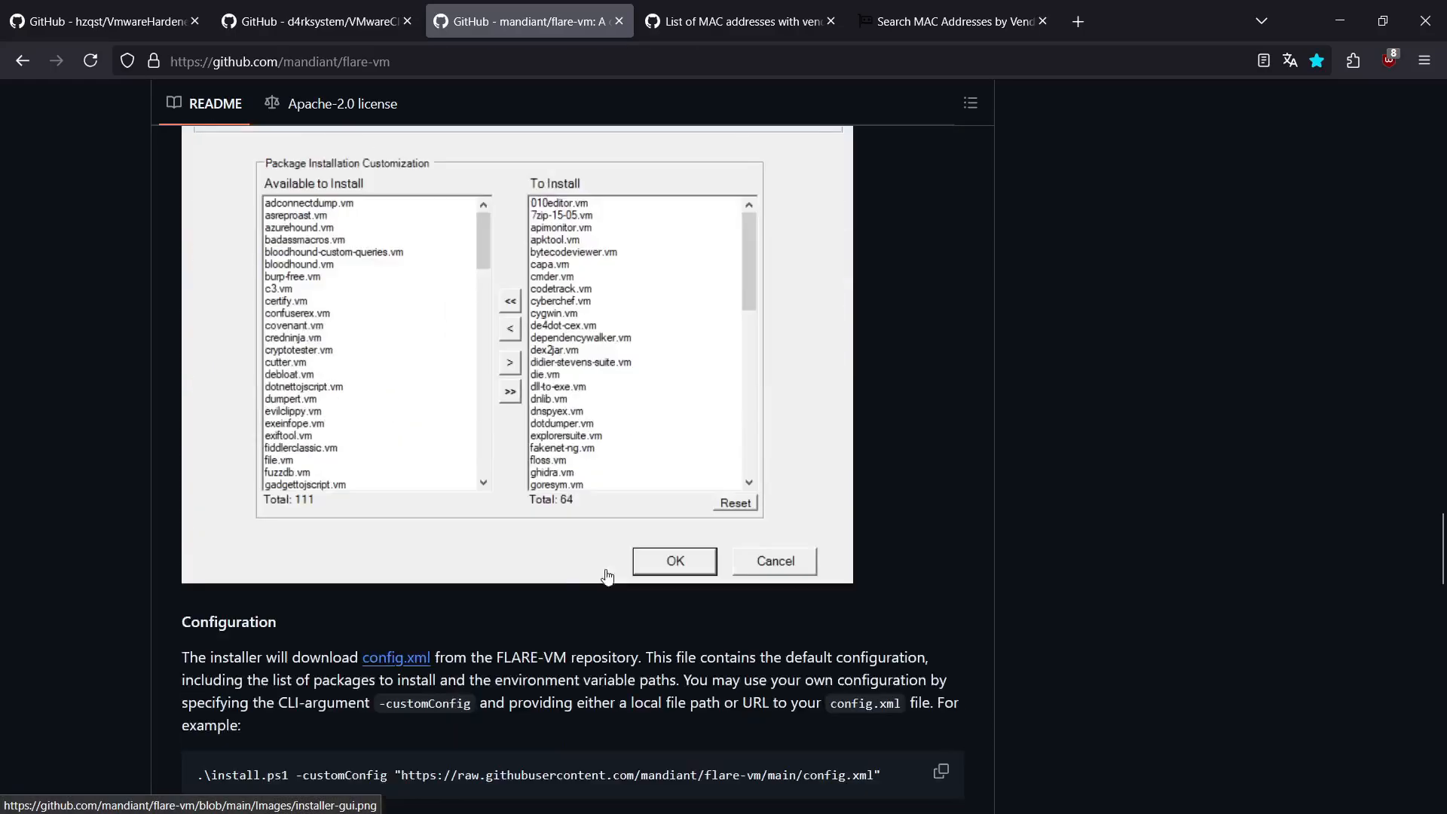
scroll(525, 483, "down", 3)
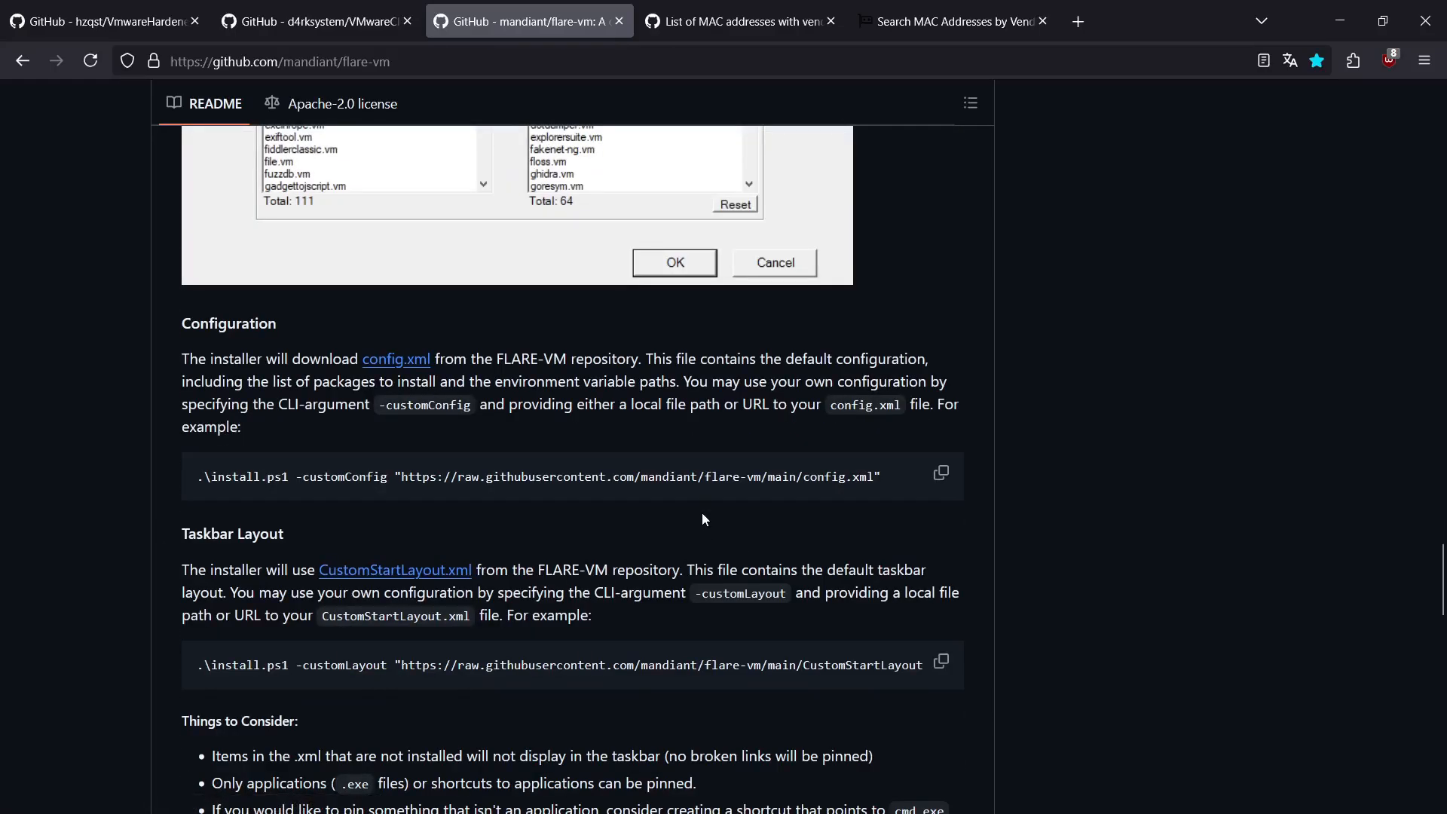
scroll(799, 519, "up", 15)
scroll(784, 495, "up", 18)
scroll(825, 456, "up", 4)
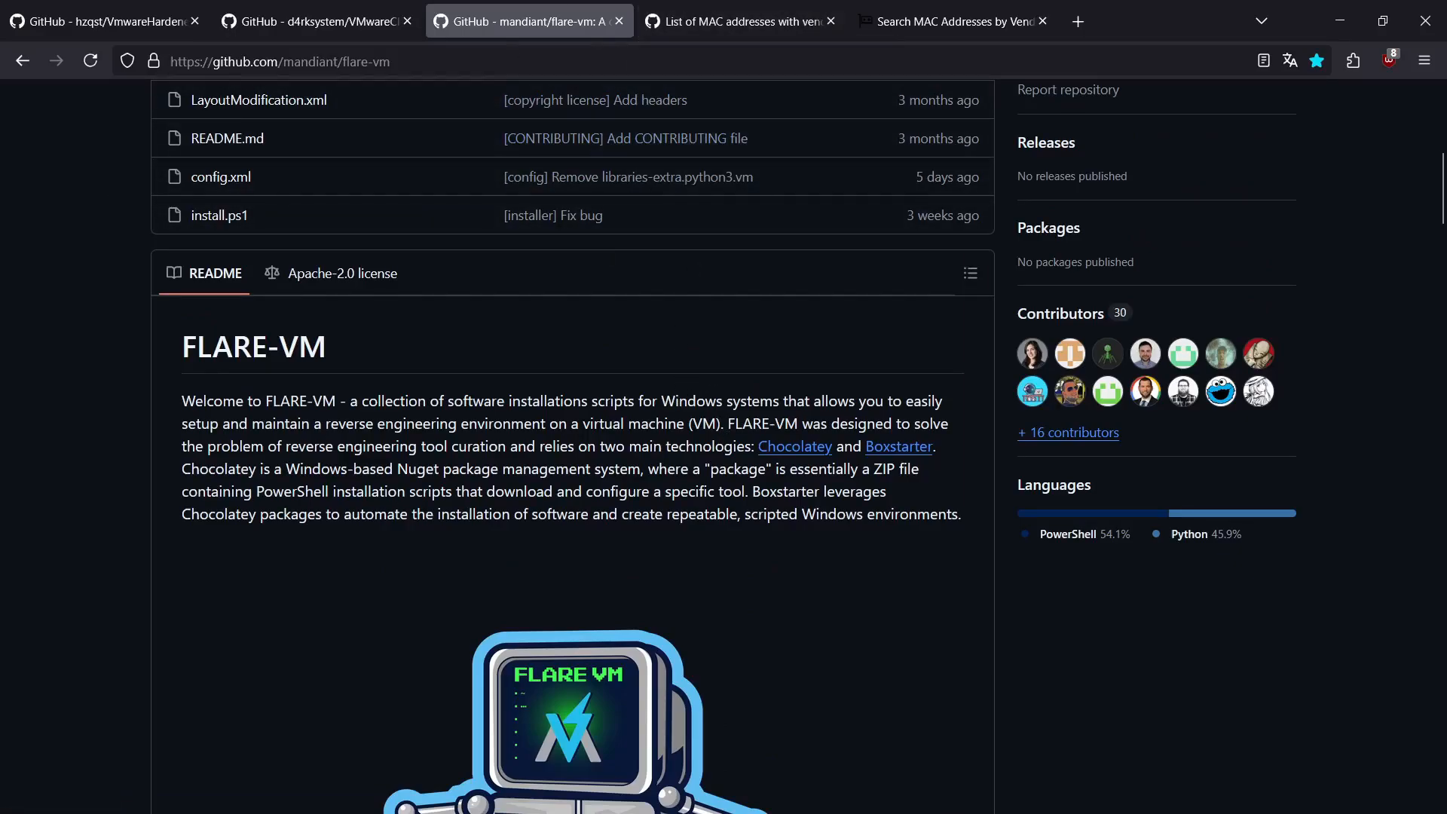
Step: Browse the mac-vendor.txt gist to its last entries and highlight the D-Link International prefix FC7516
left_click(683, 33)
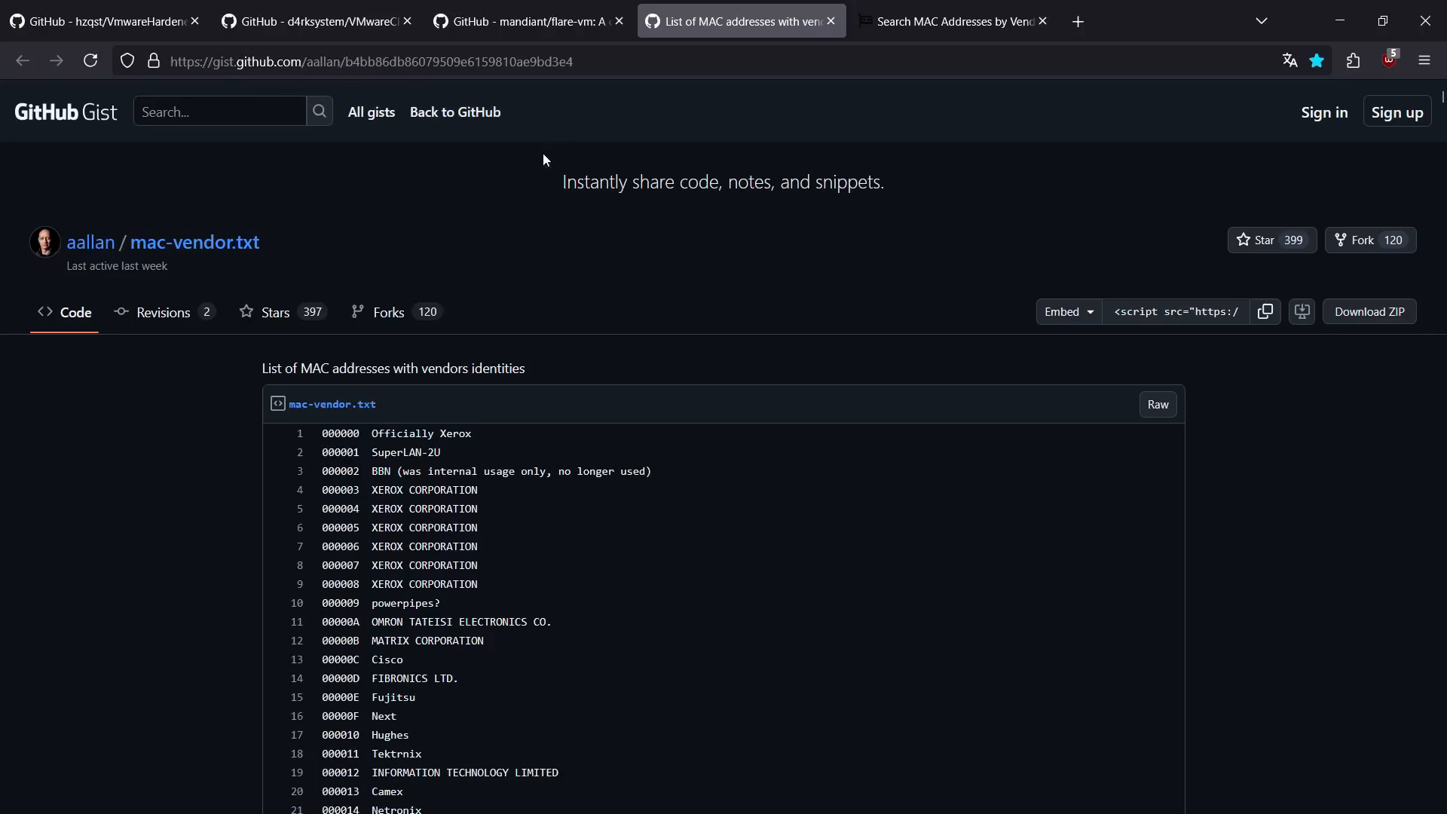
scroll(850, 543, "down", 20)
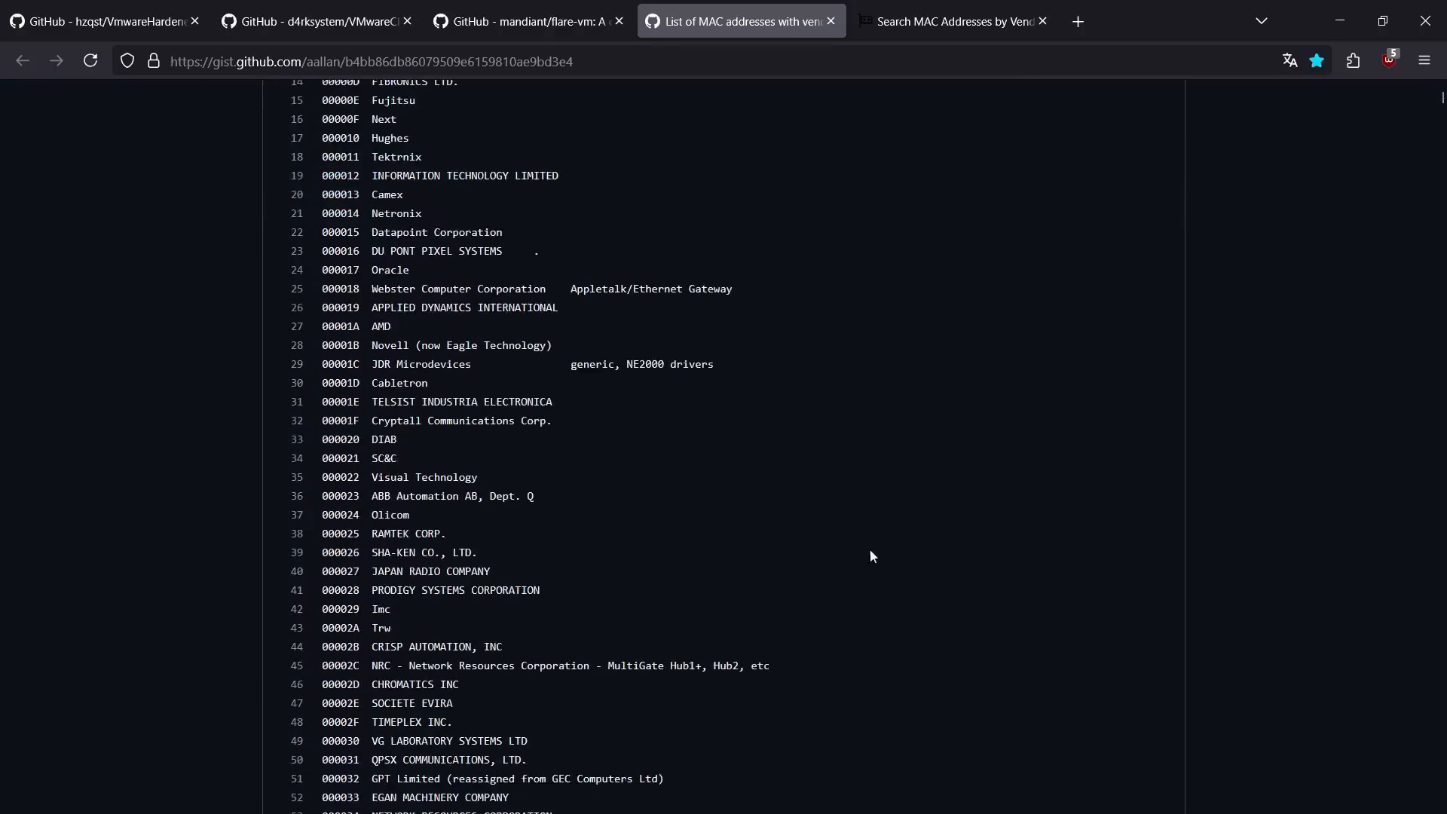
scroll(874, 578, "down", 16)
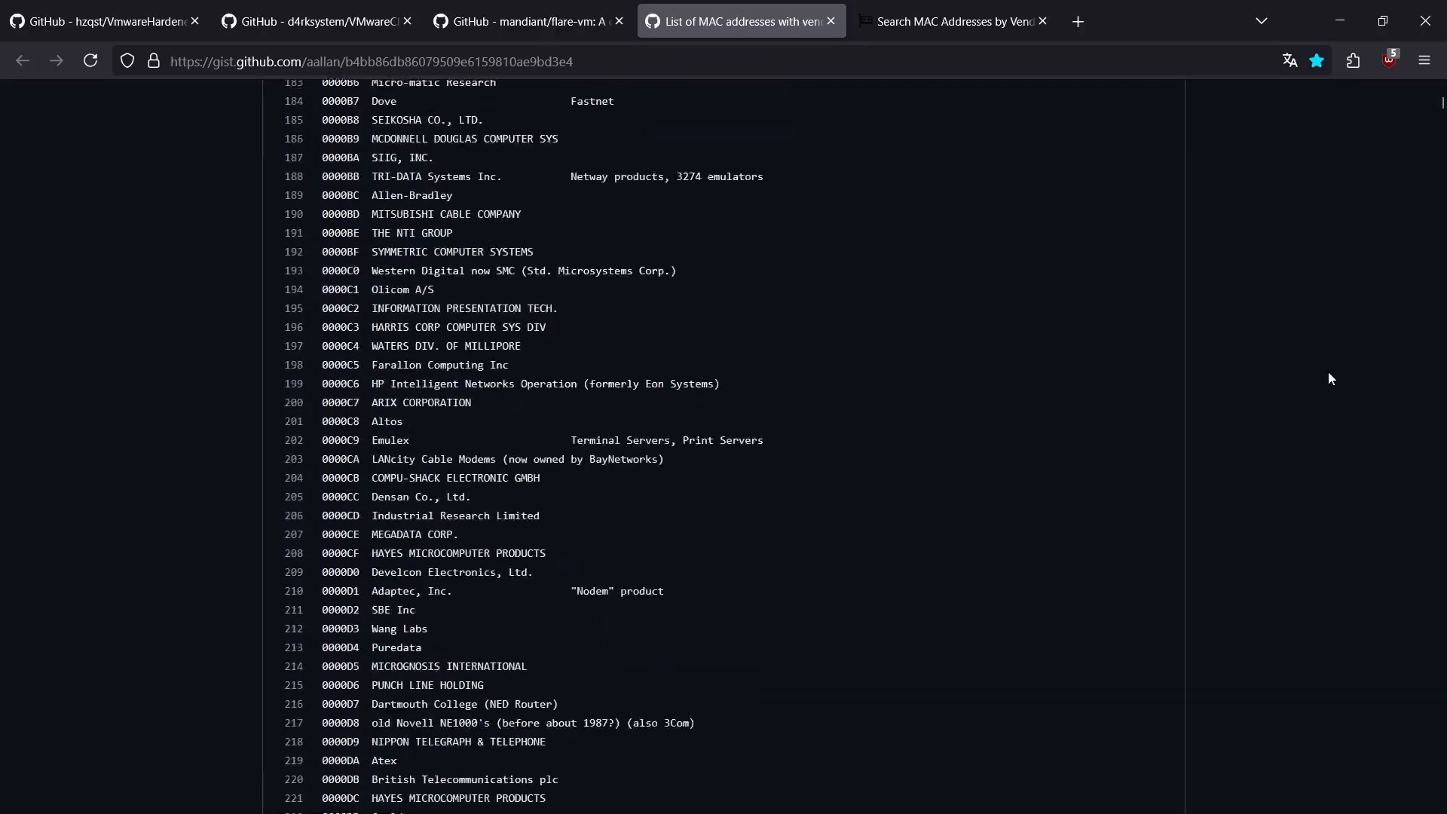
left_click(1440, 97)
left_click_drag(1440, 103, 1440, 116)
left_click_drag(360, 743, 546, 742)
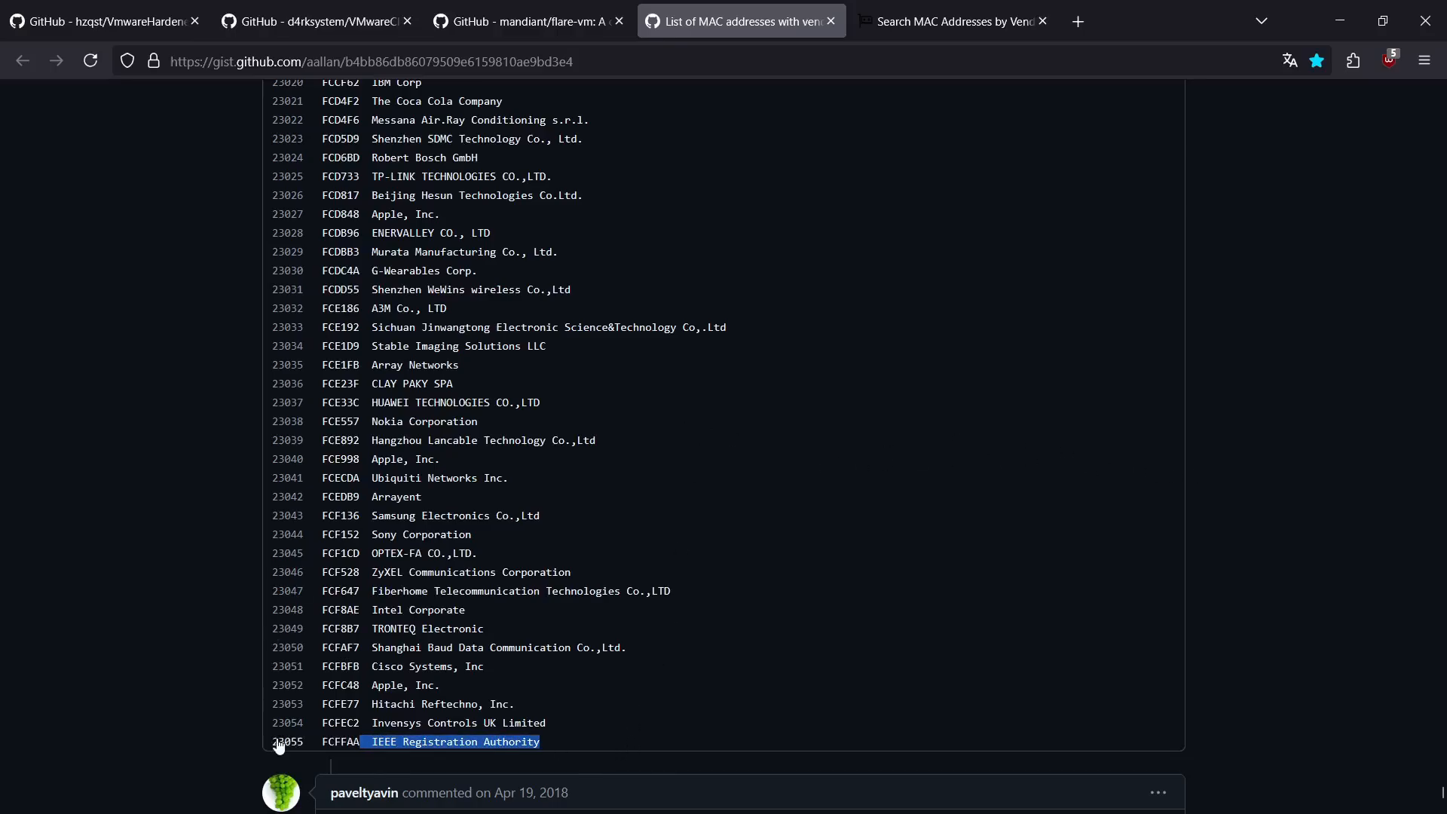
scroll(623, 410, "up", 10)
scroll(622, 426, "up", 3)
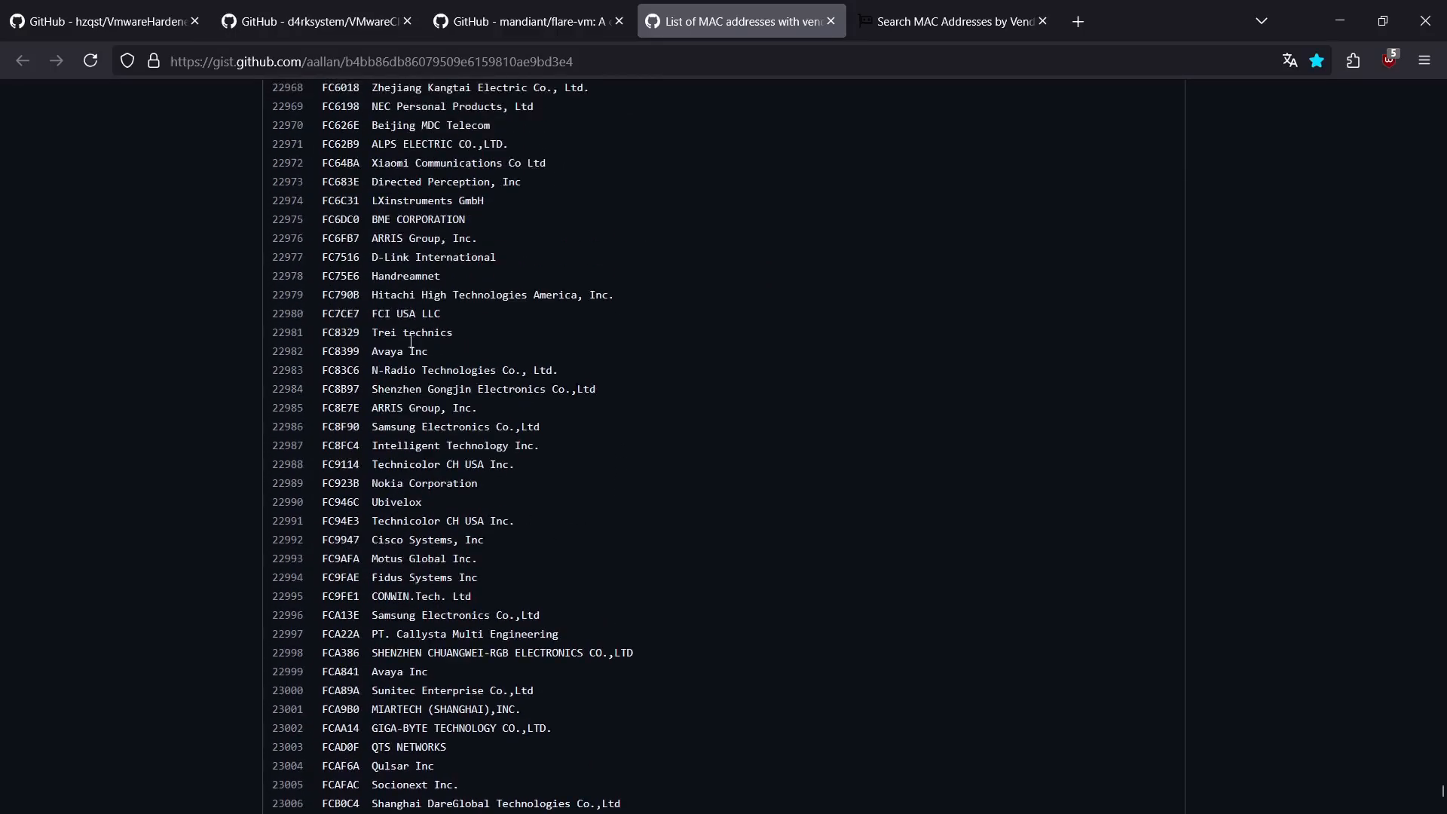
left_click_drag(320, 367, 361, 367)
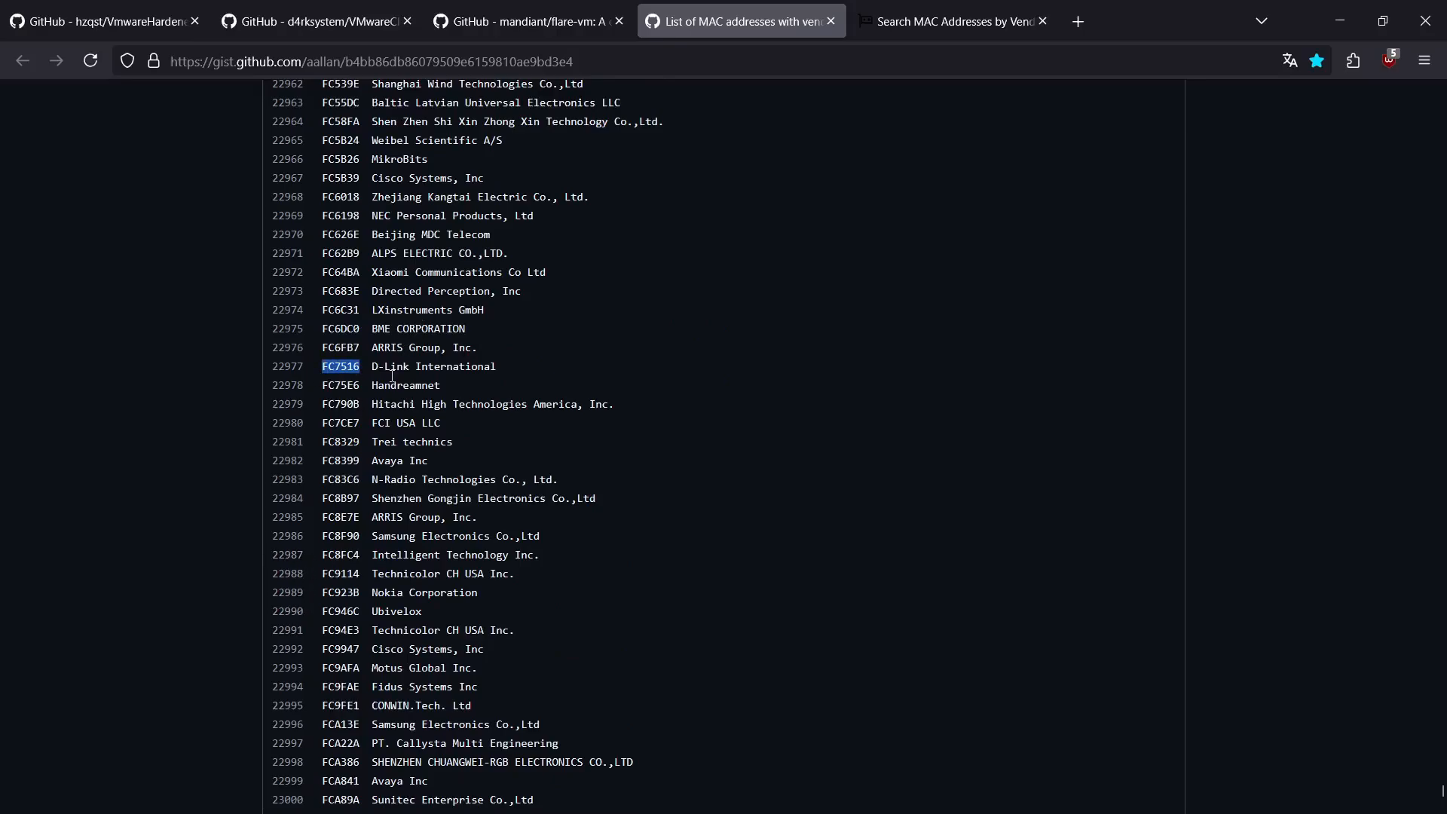
Step: In VMware Workstation, open WindowsEvasiveLAB's advanced network adapter settings and inspect the vendor prefix of its MAC address
key("alt+Tab")
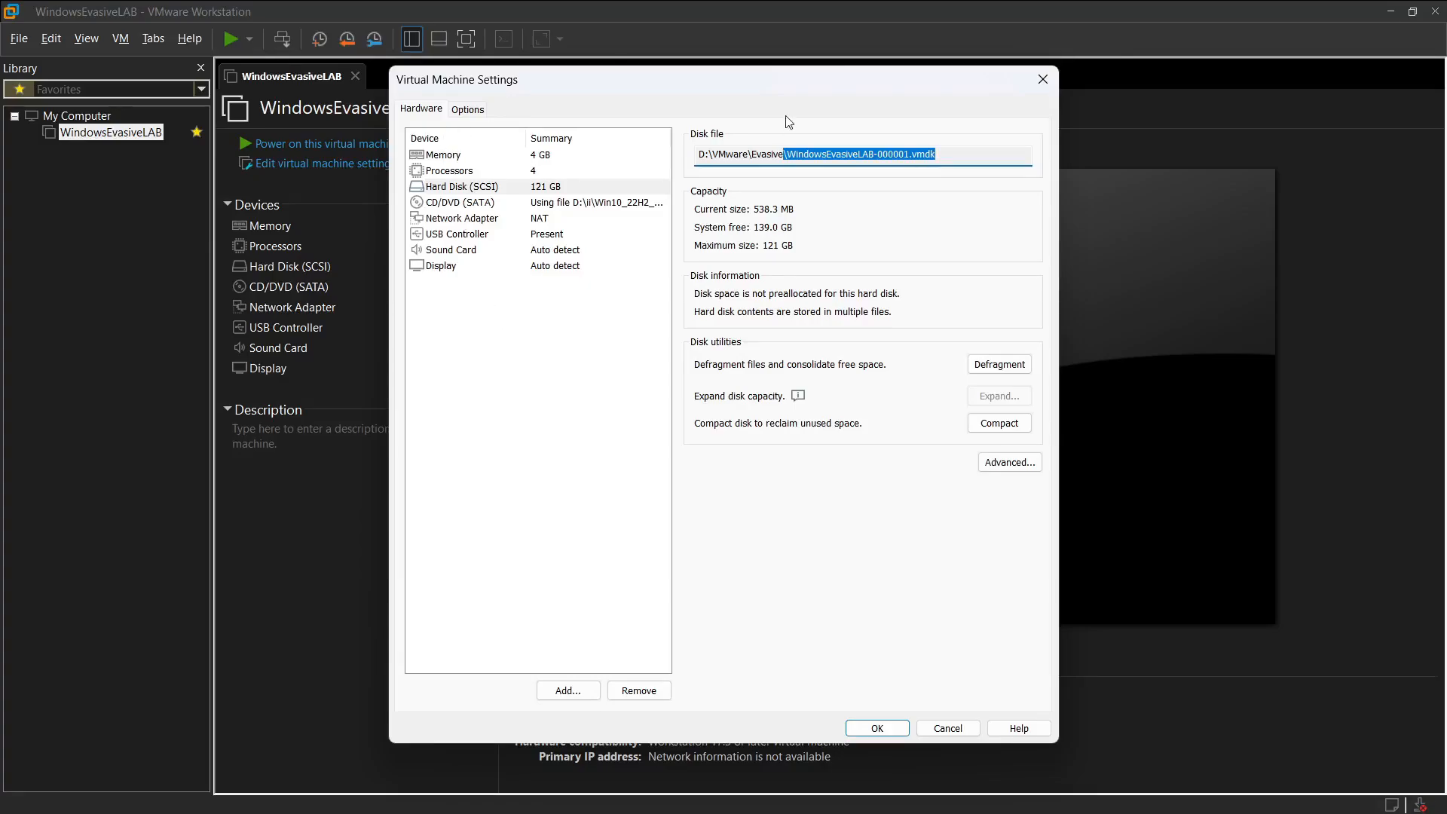
left_click(1043, 79)
right_click(126, 135)
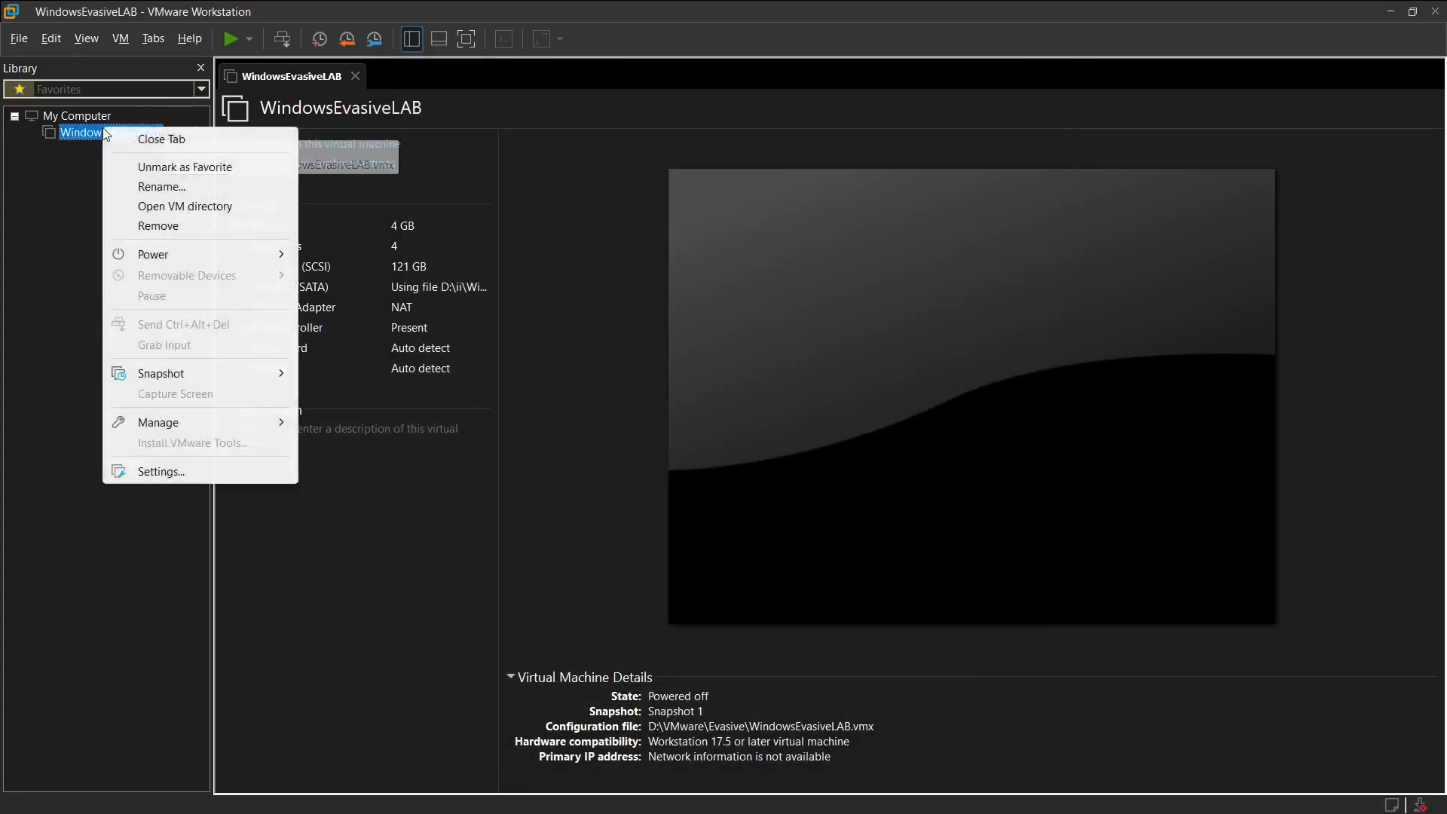
left_click(156, 469)
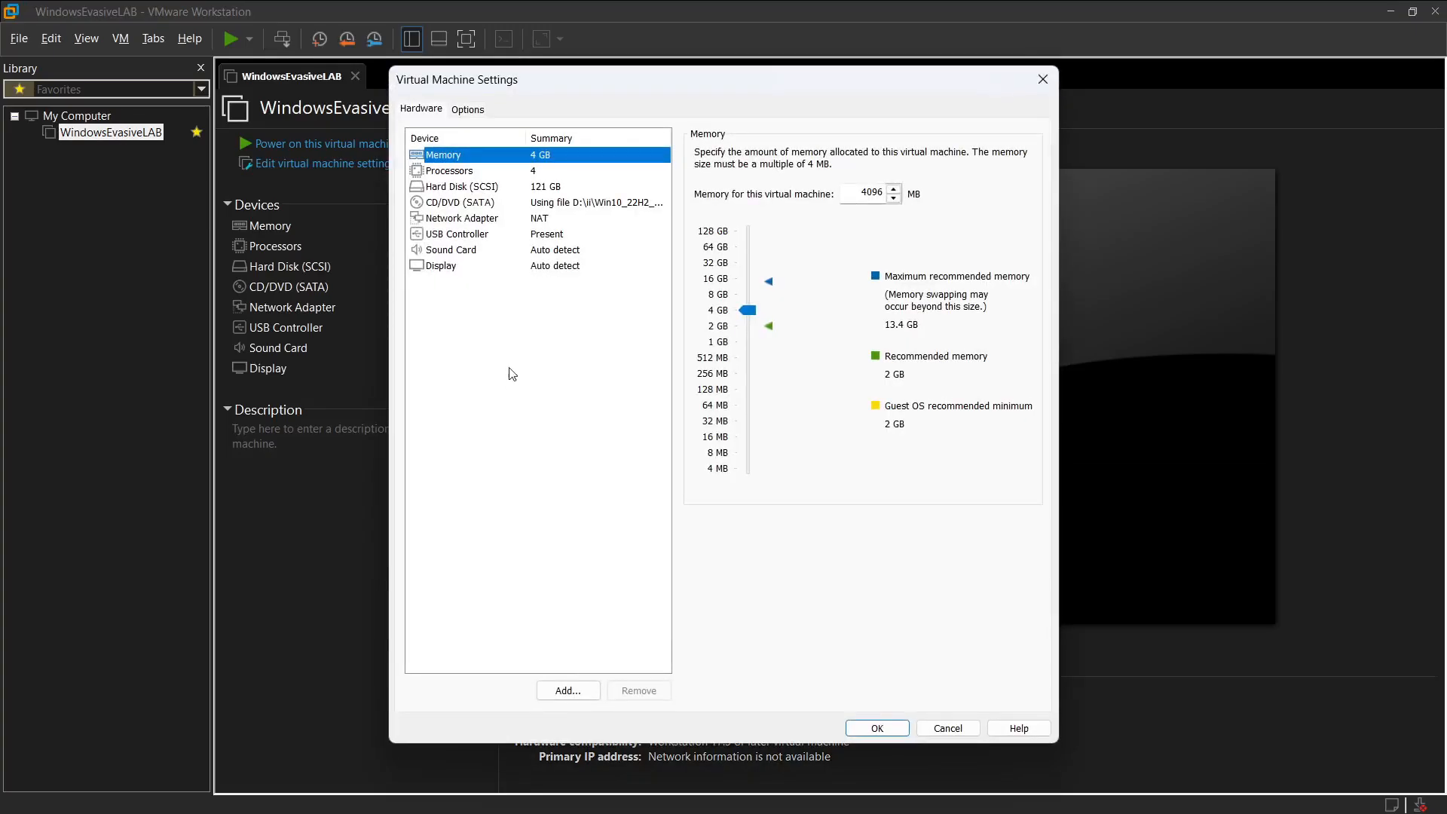
left_click(464, 219)
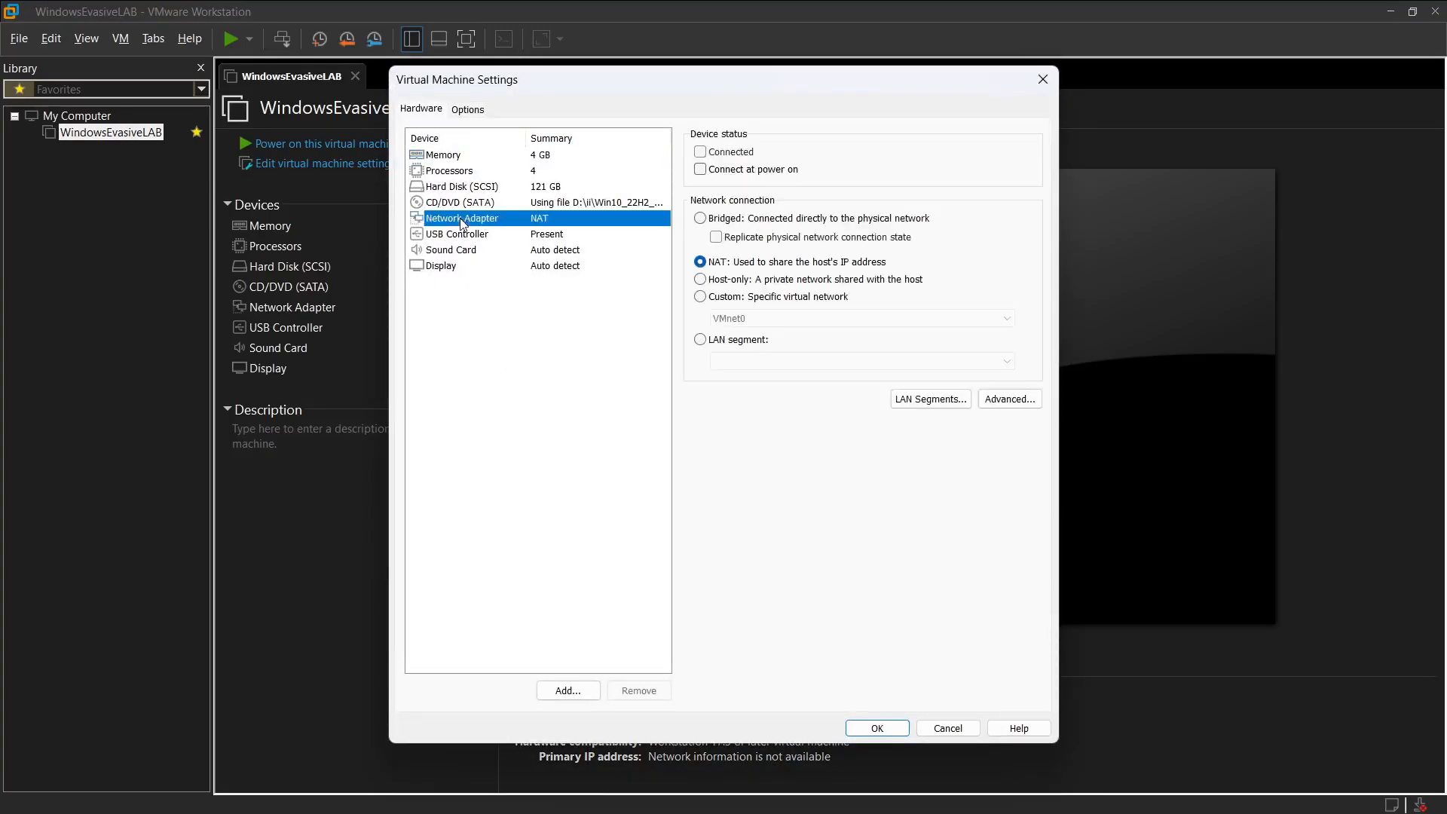
left_click(1009, 399)
left_click_drag(717, 541, 600, 549)
left_click(658, 542)
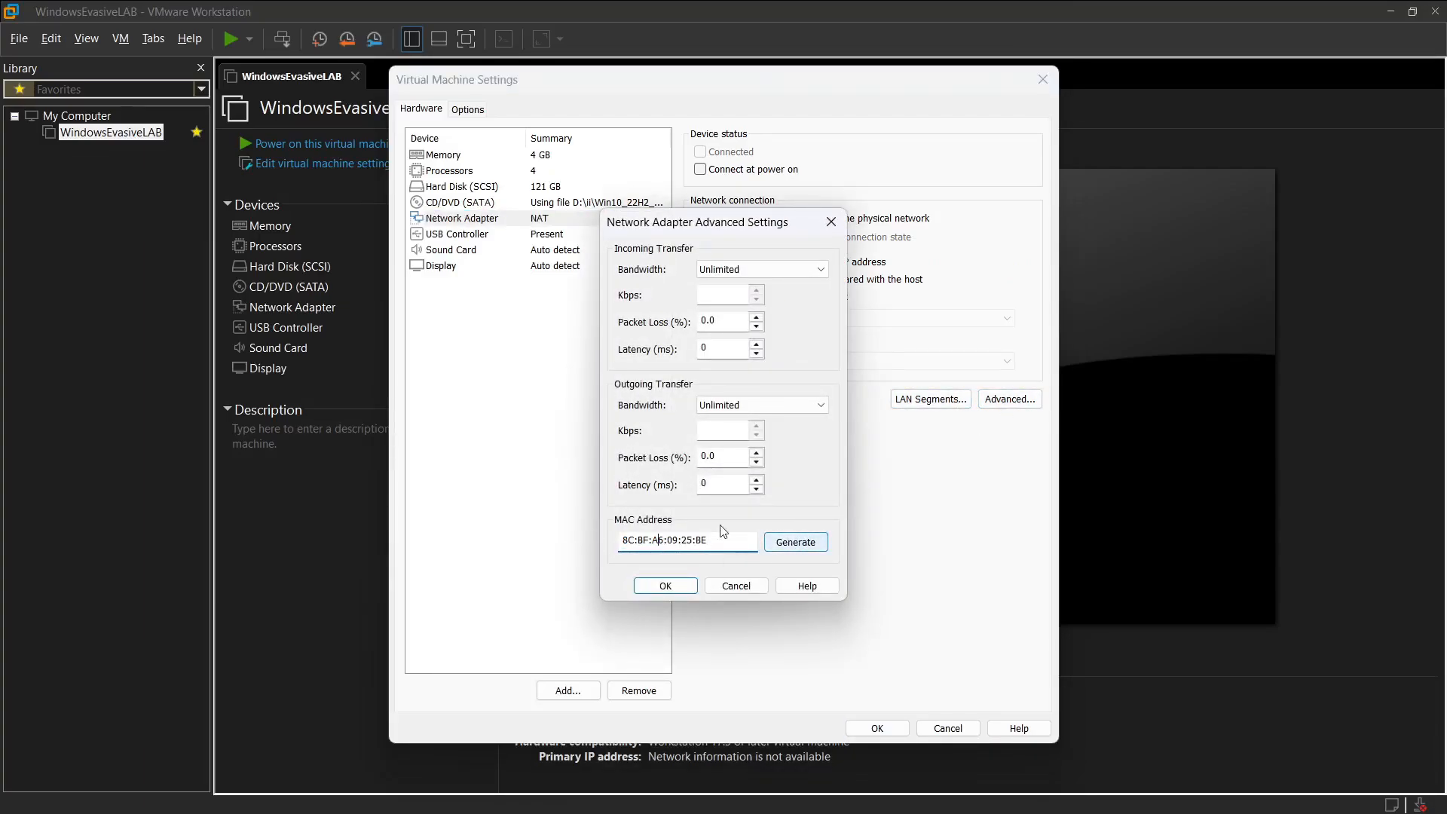
left_click_drag(664, 541, 622, 541)
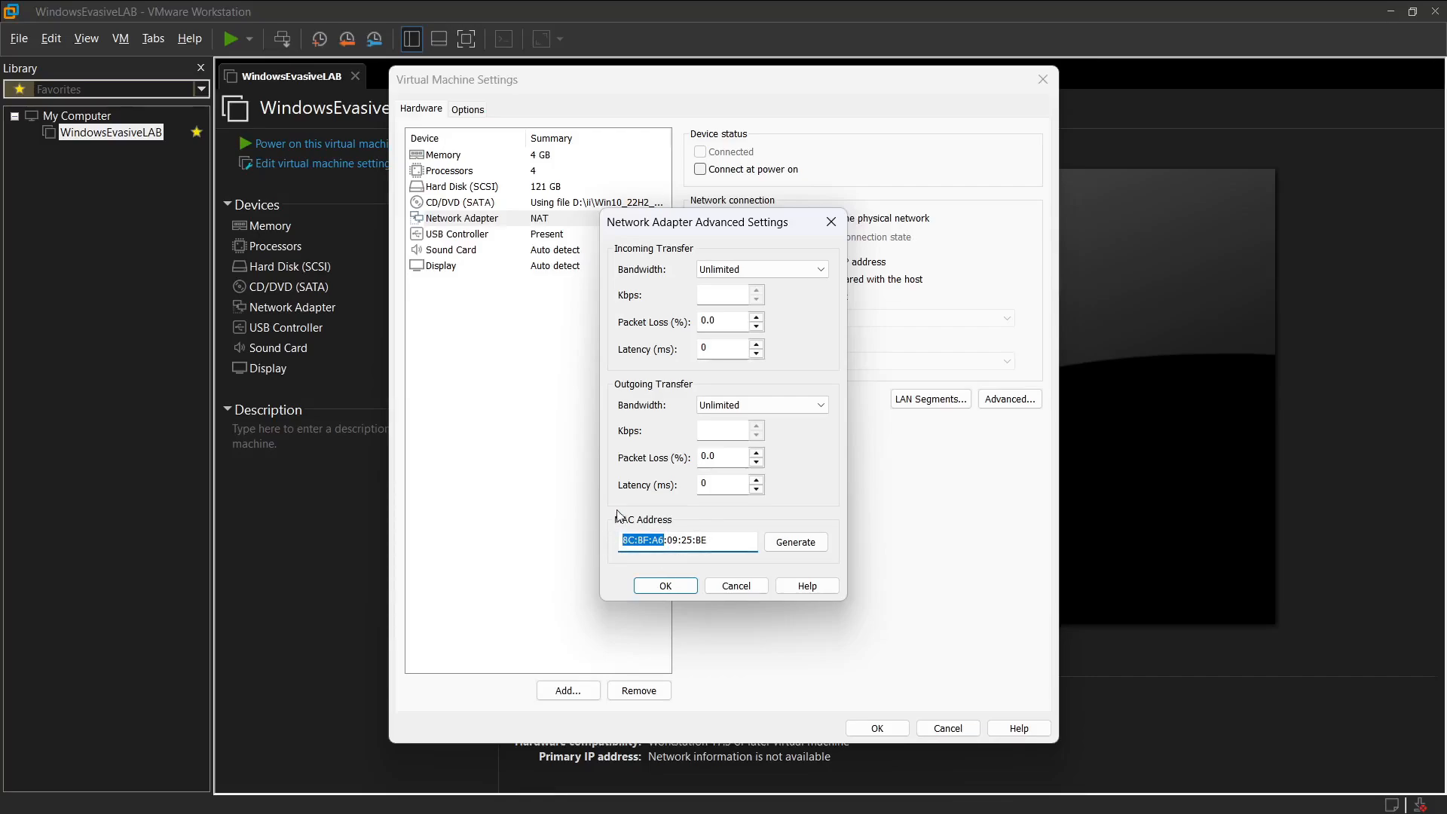
Step: Compare the highlighted D-Link prefix in the MAC vendor list with the network adapter's MAC address field
key("alt+Tab")
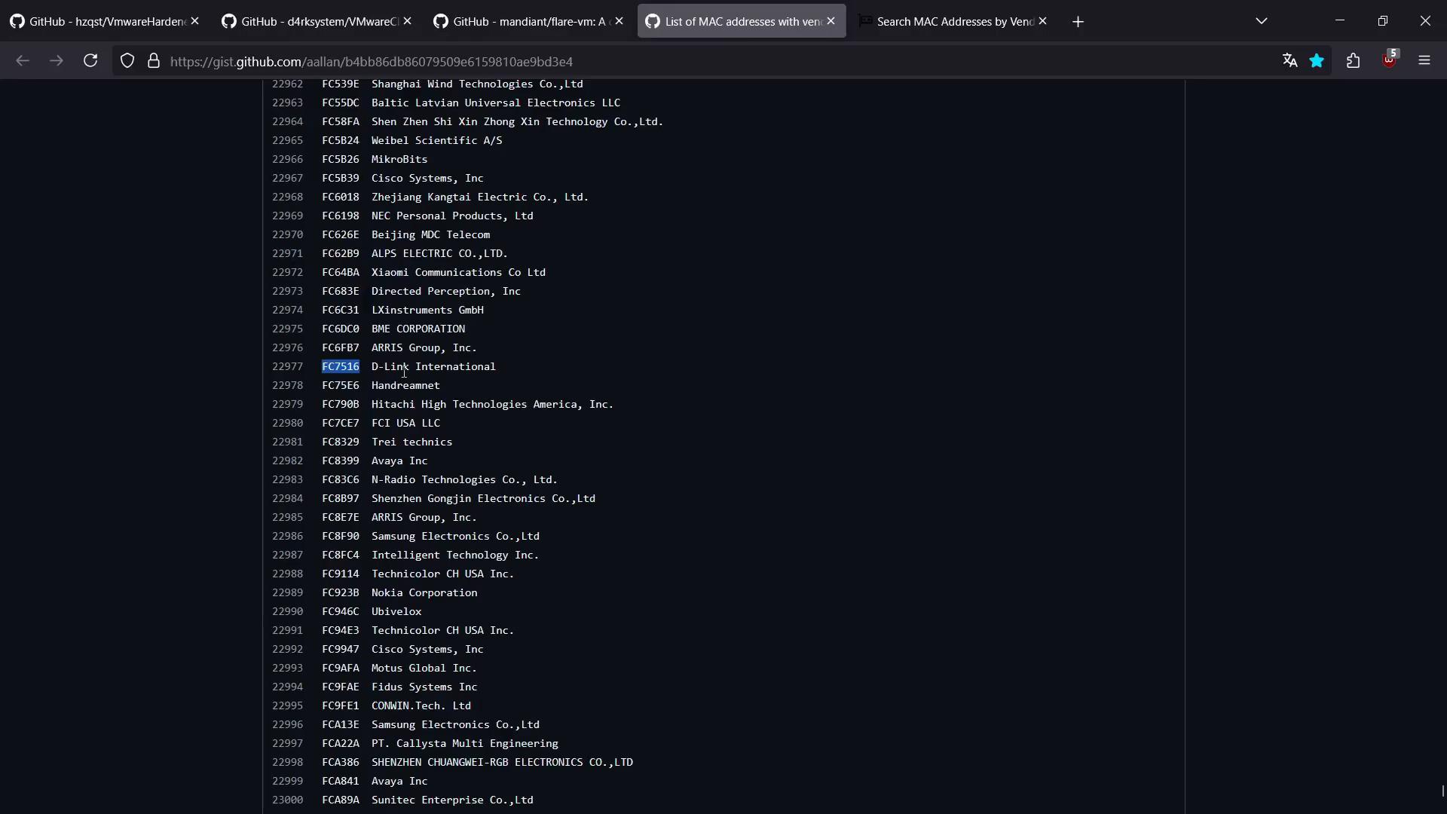
key("alt+Tab")
double_click(663, 542)
left_click(650, 541)
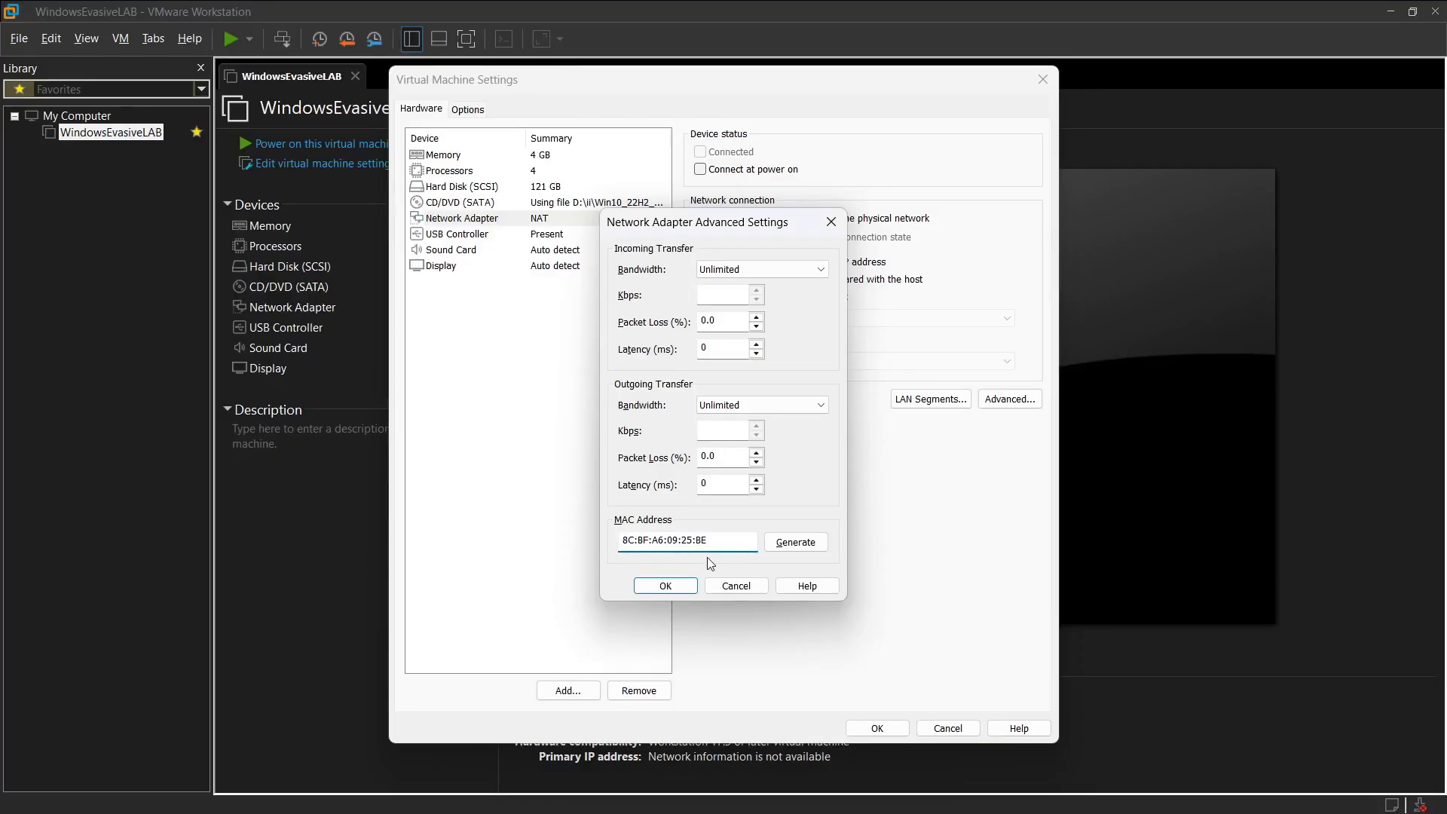
key("BackSpace")
key("BackSpace")
type(":BF:")
left_click(665, 586)
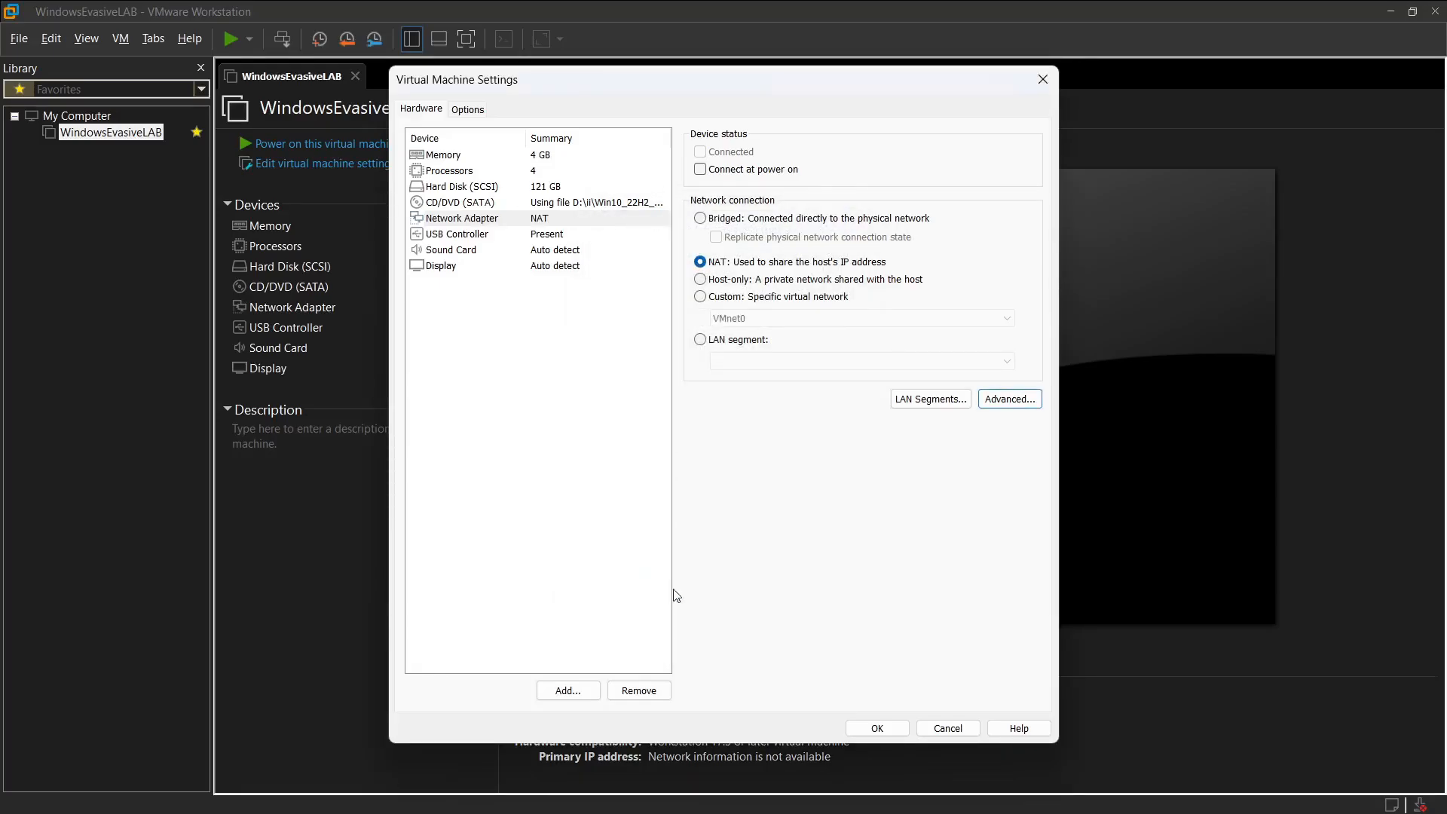
left_click(946, 728)
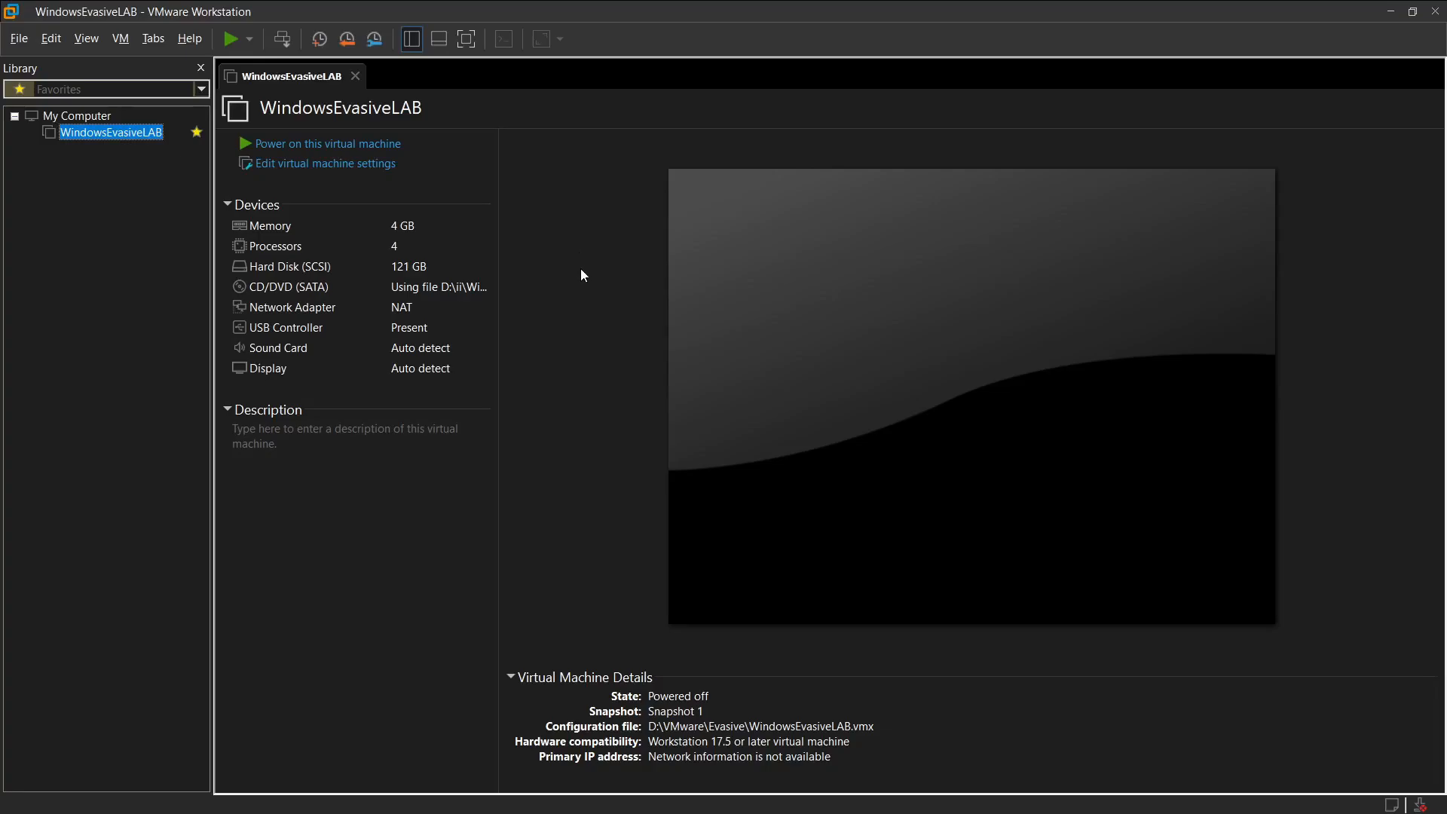
Step: Power on the WindowsEvasiveLAB virtual machine in full screen and bring up its Windows sign-in prompt
left_click(232, 39)
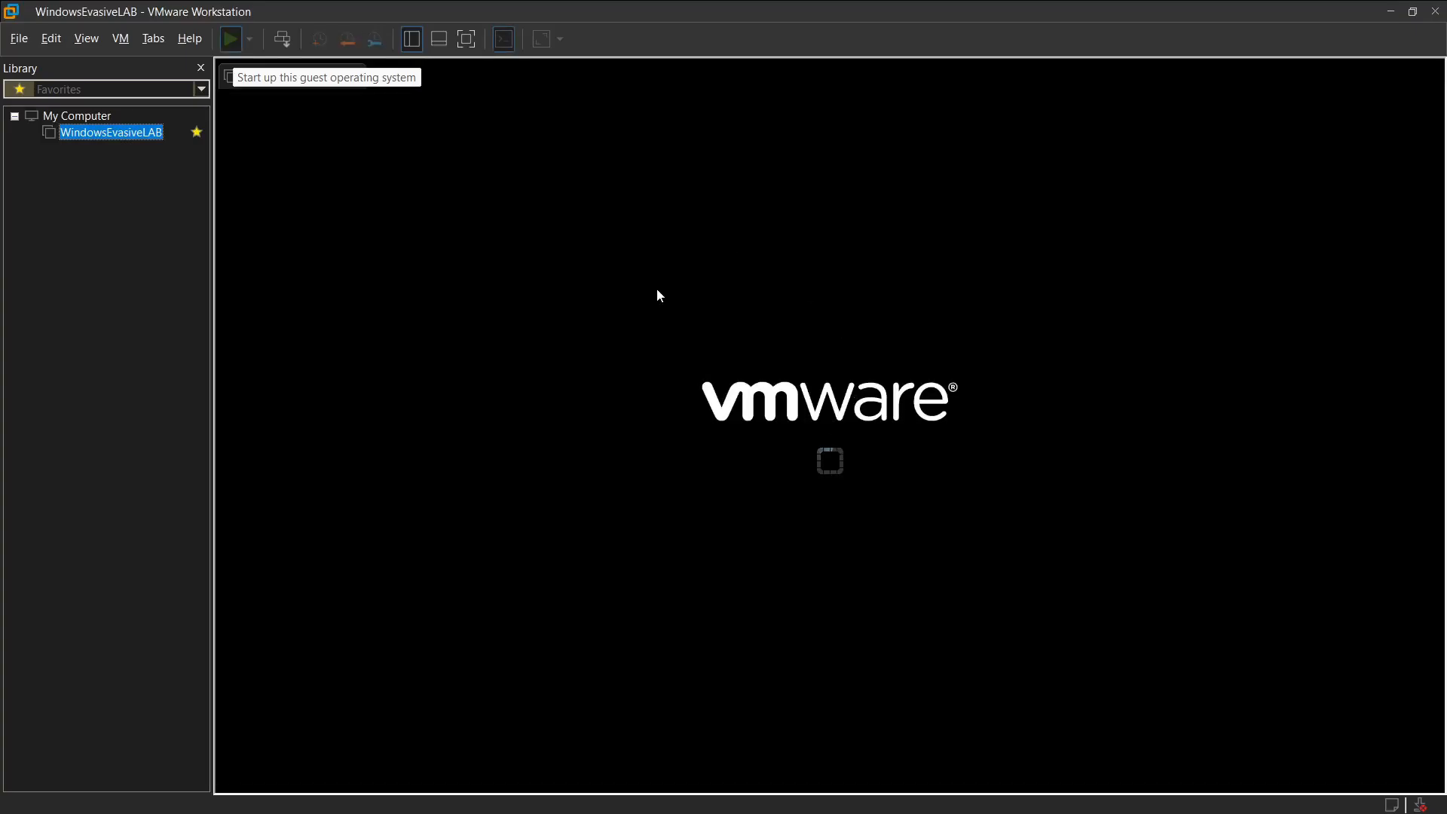
left_click(468, 41)
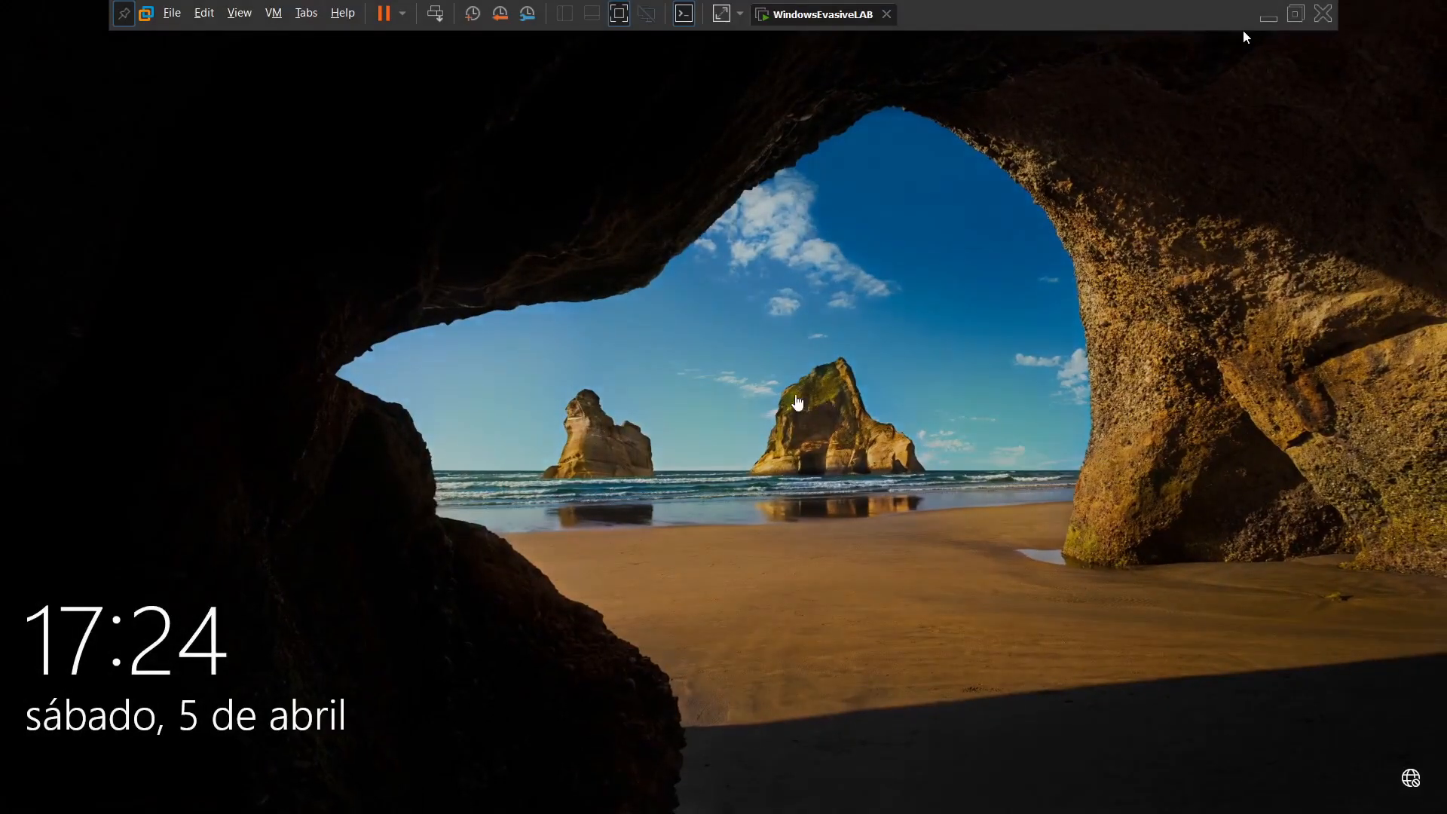
left_click(796, 398)
left_click(727, 481)
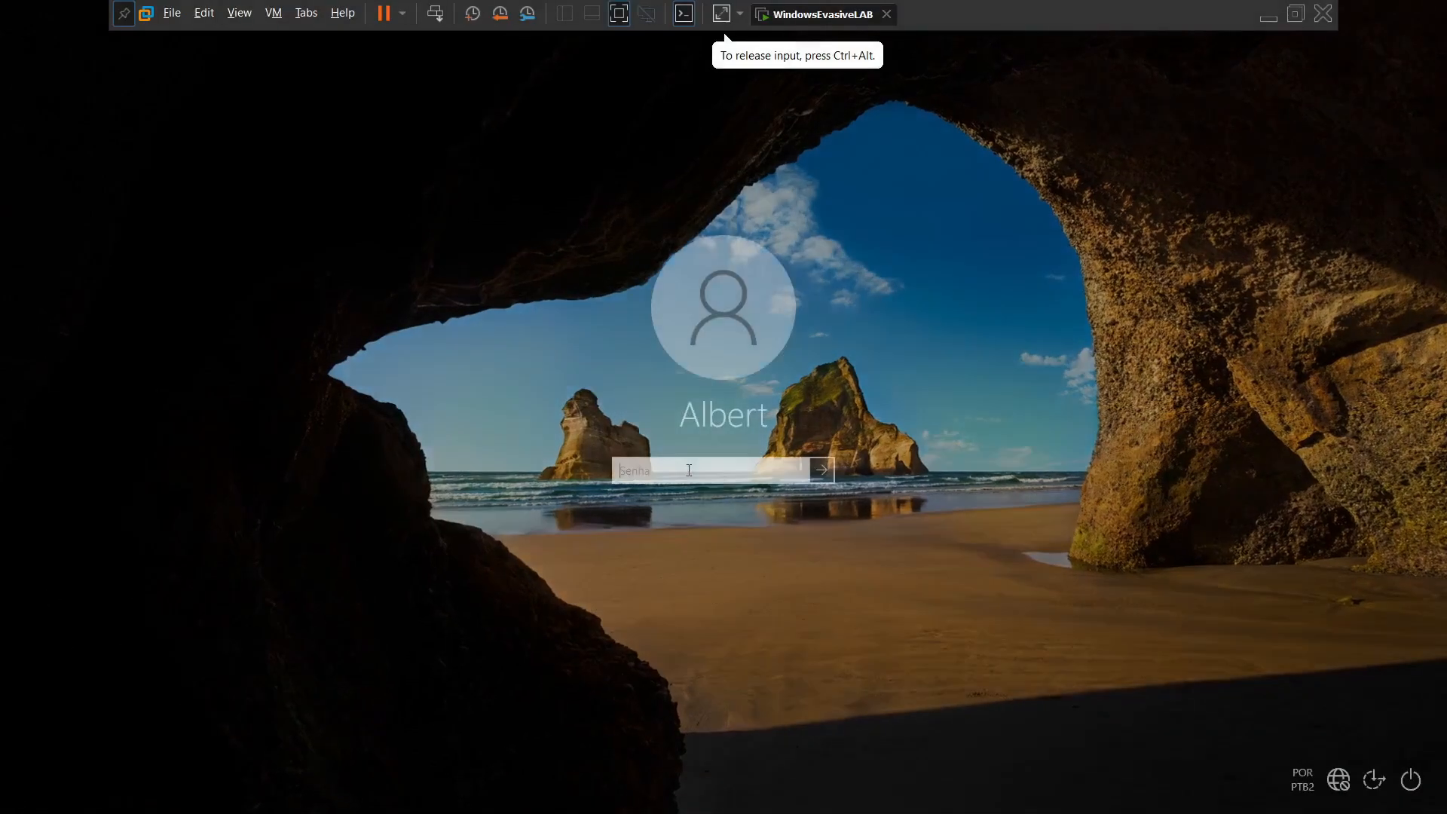
Step: Enter the account password and sign in to the guest Windows desktop
key("Caps_Lock")
type("•••")
key("Caps_Lock")
type("•••••••••")
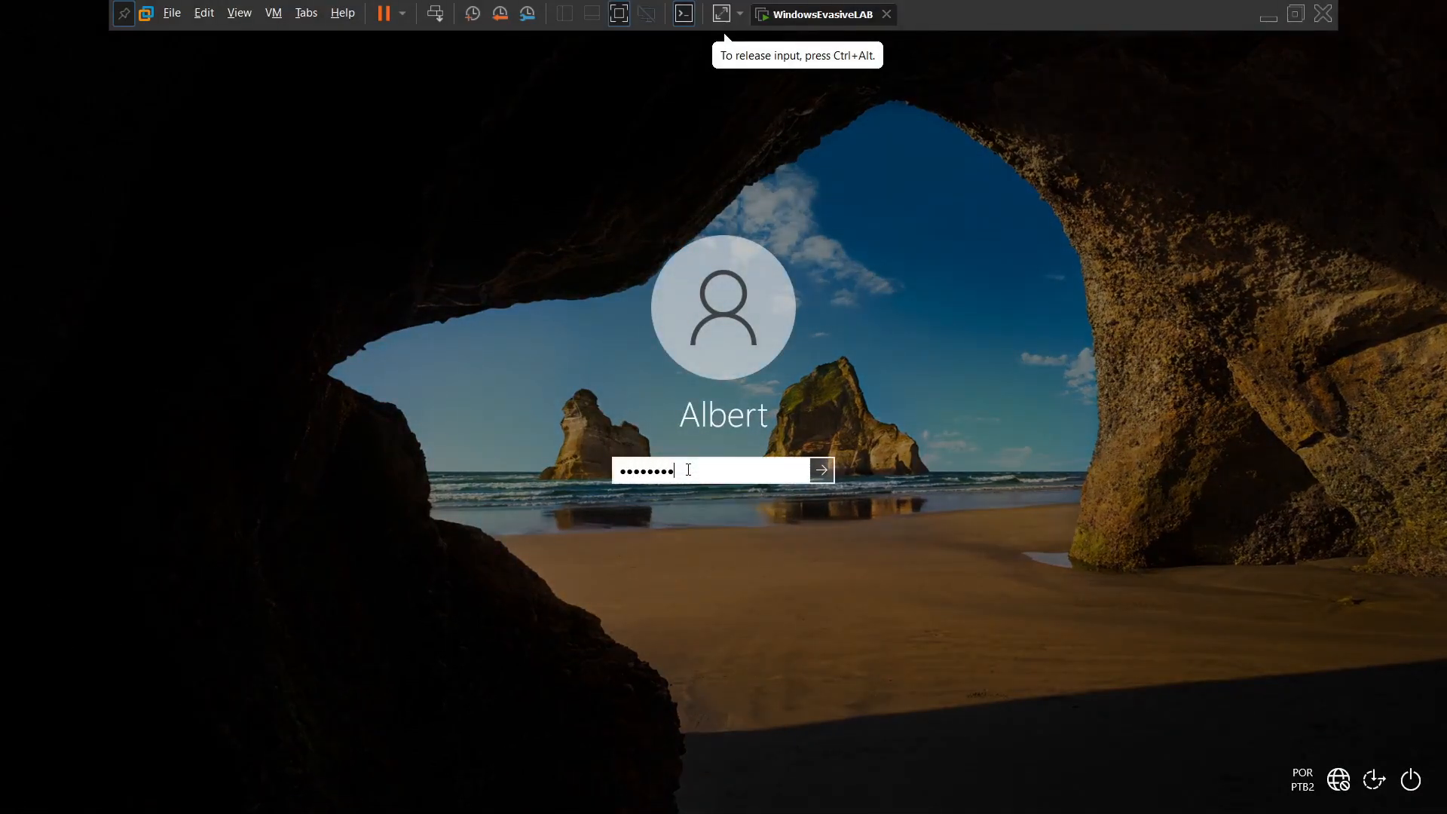
key("Return")
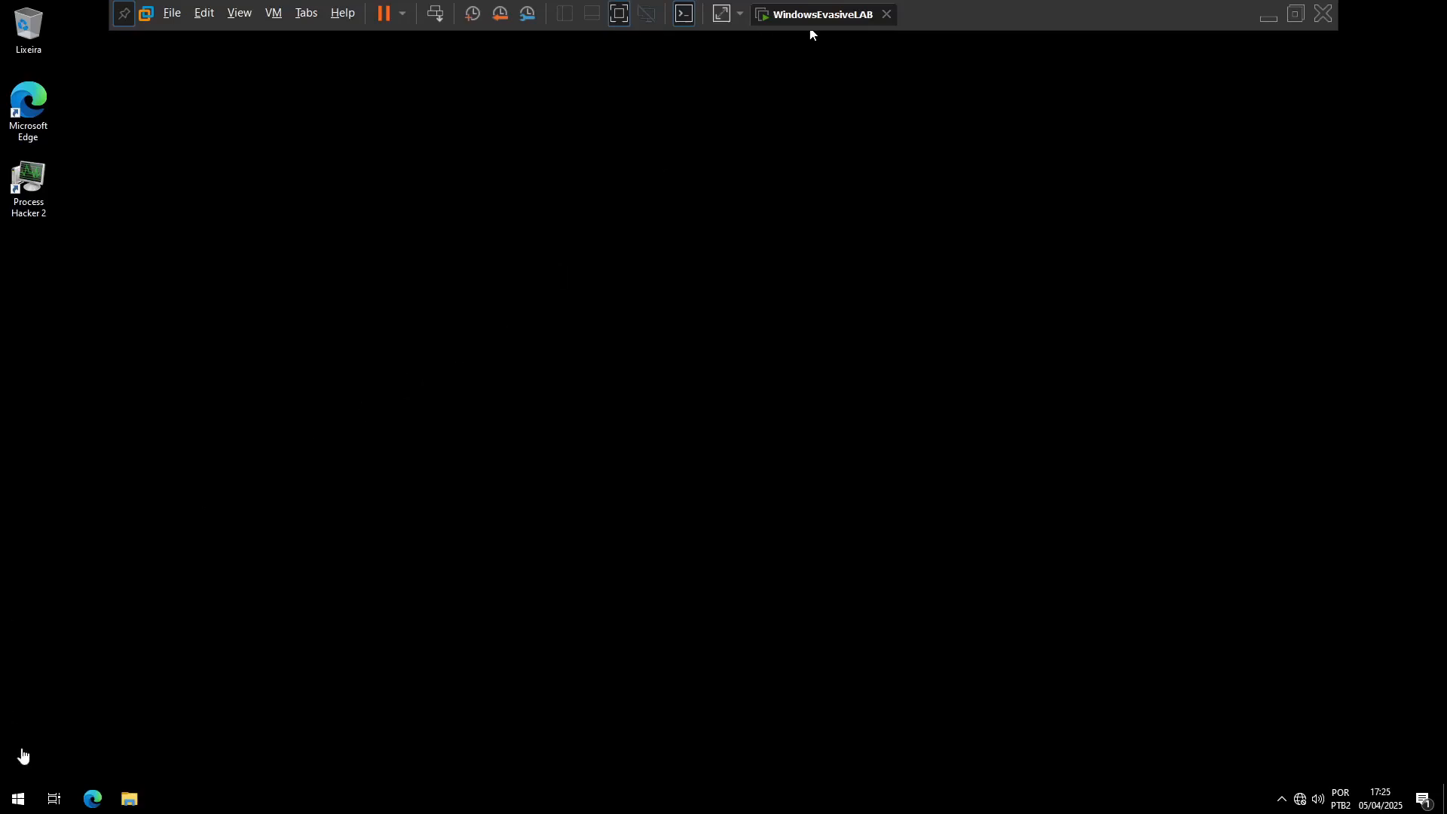
Step: Run winver in the guest to check the Windows edition and build, moving its window toward the middle of the desktop
left_click(25, 795)
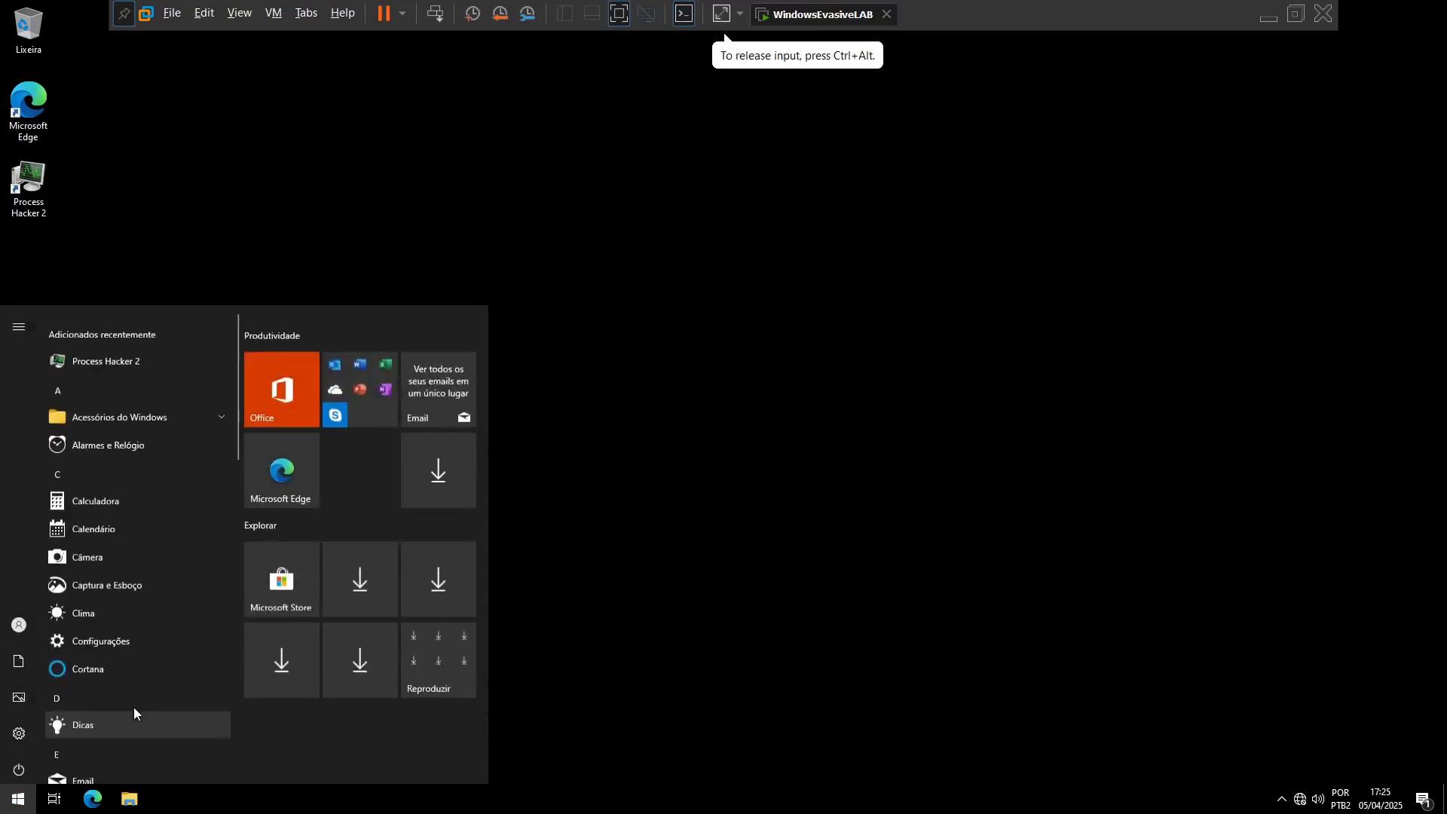
type("winver")
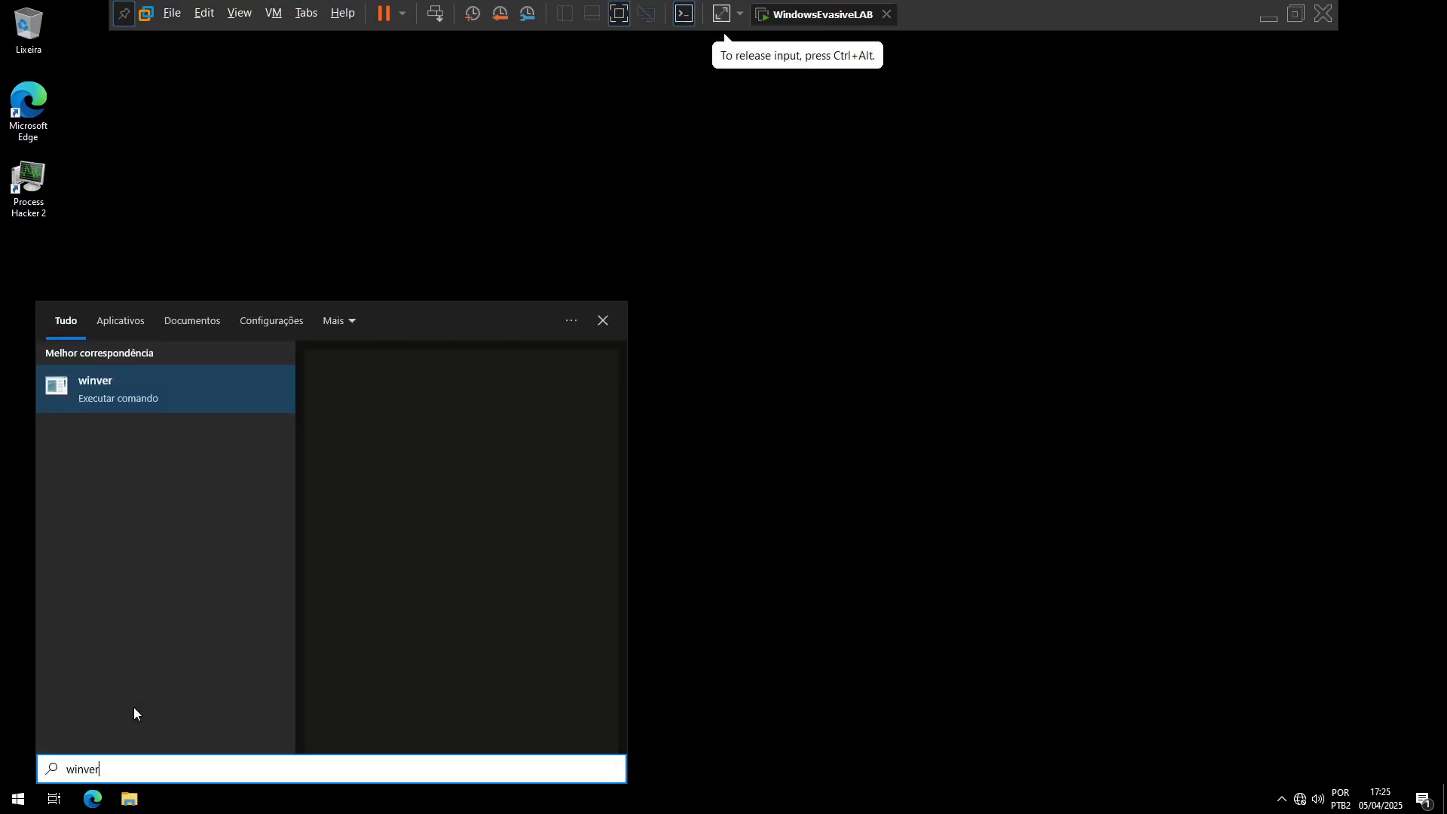
key("Return")
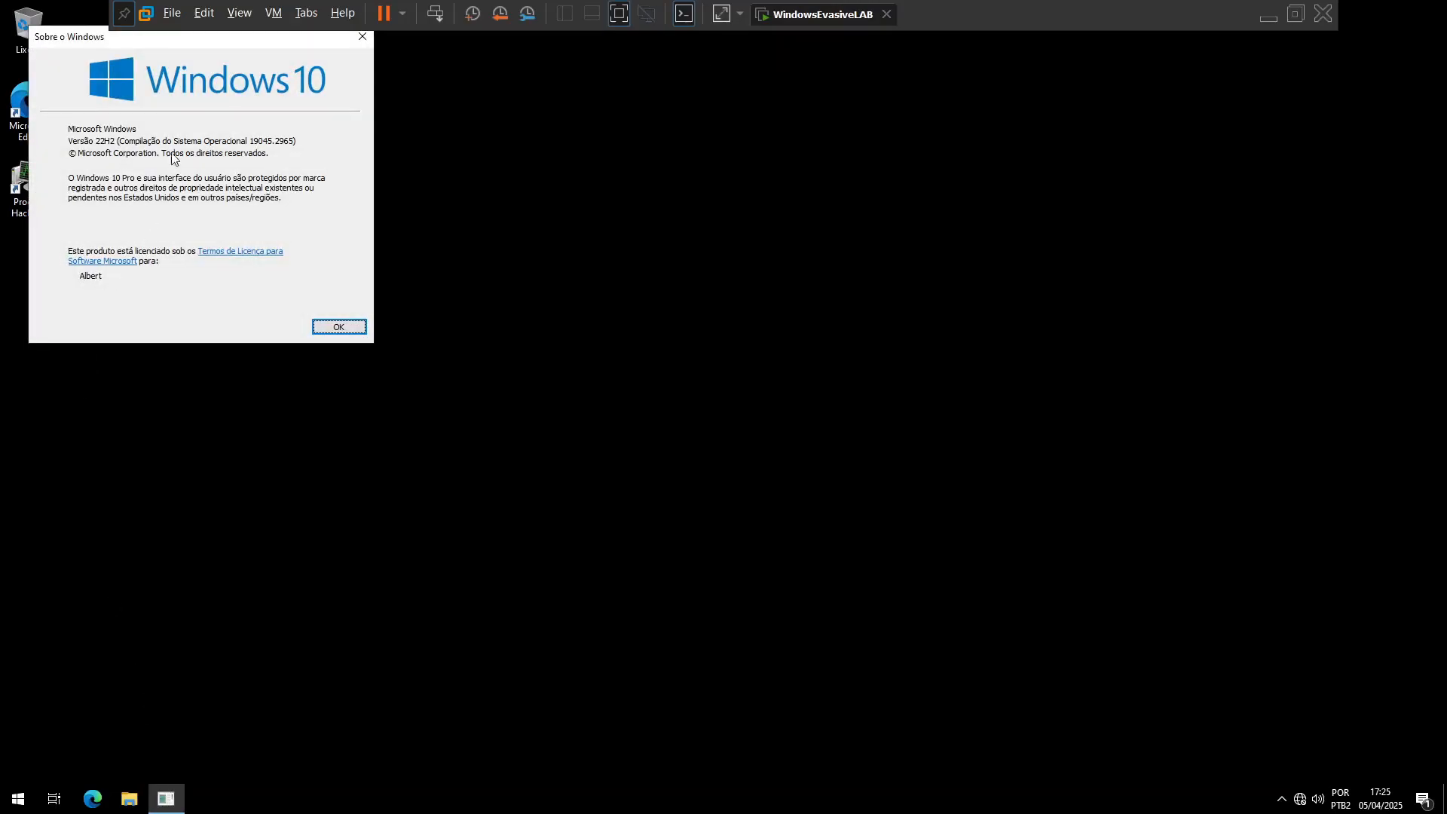
left_click_drag(156, 43, 479, 195)
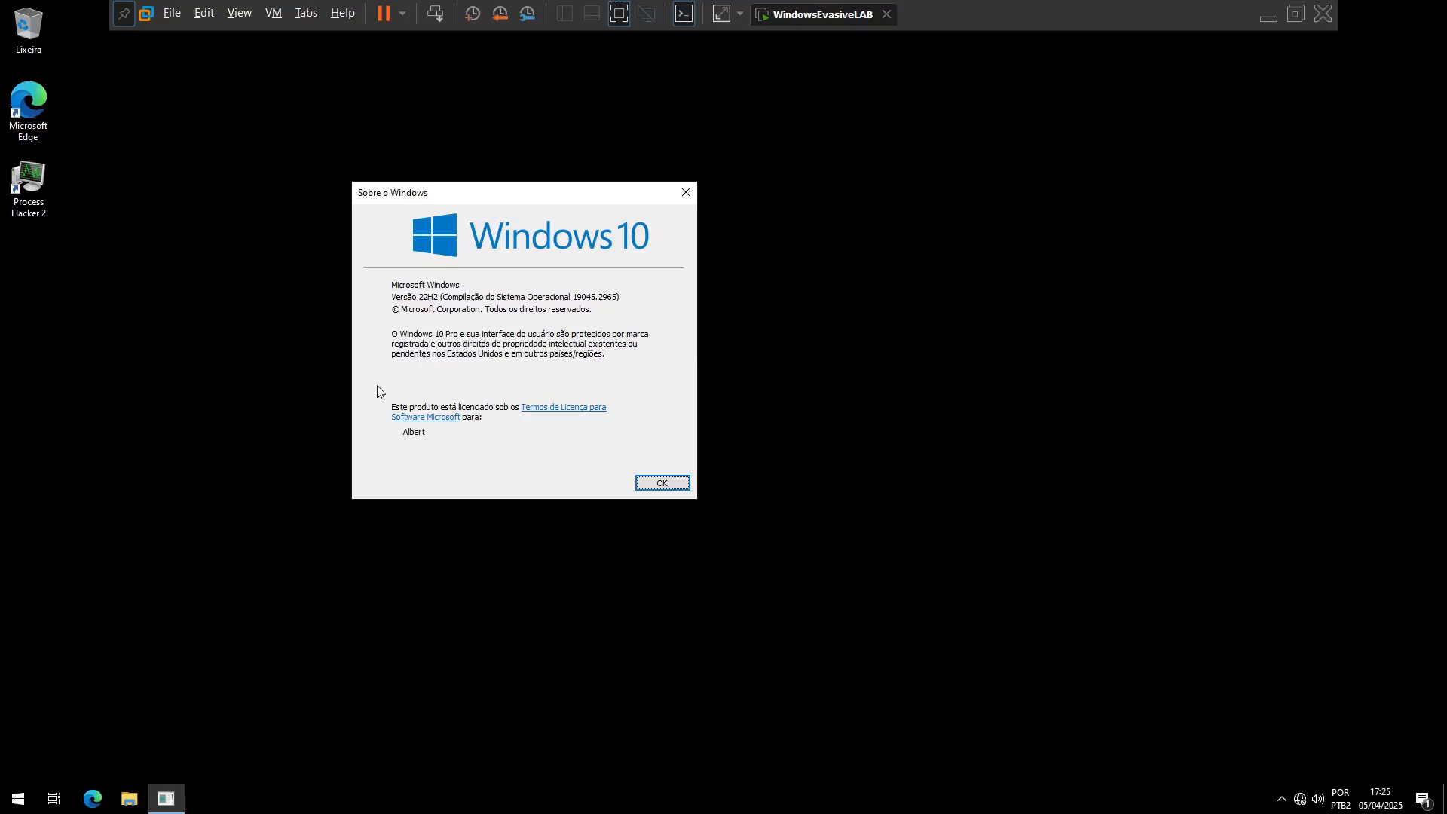
Step: Open the Local Group Policy Editor with gpedit.msc and move its window toward the middle of the desktop
left_click(17, 803)
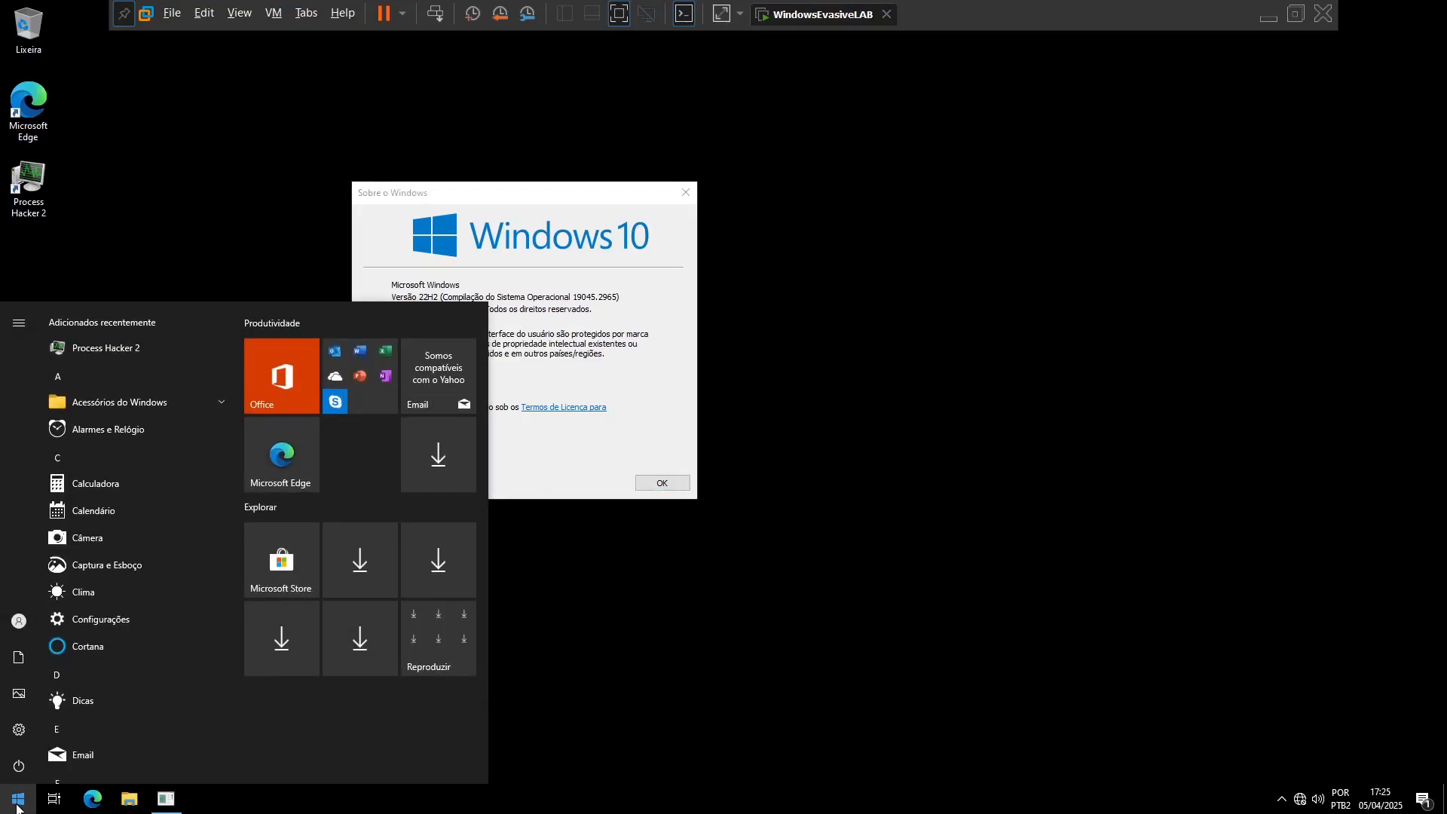
type("gpedit.msc")
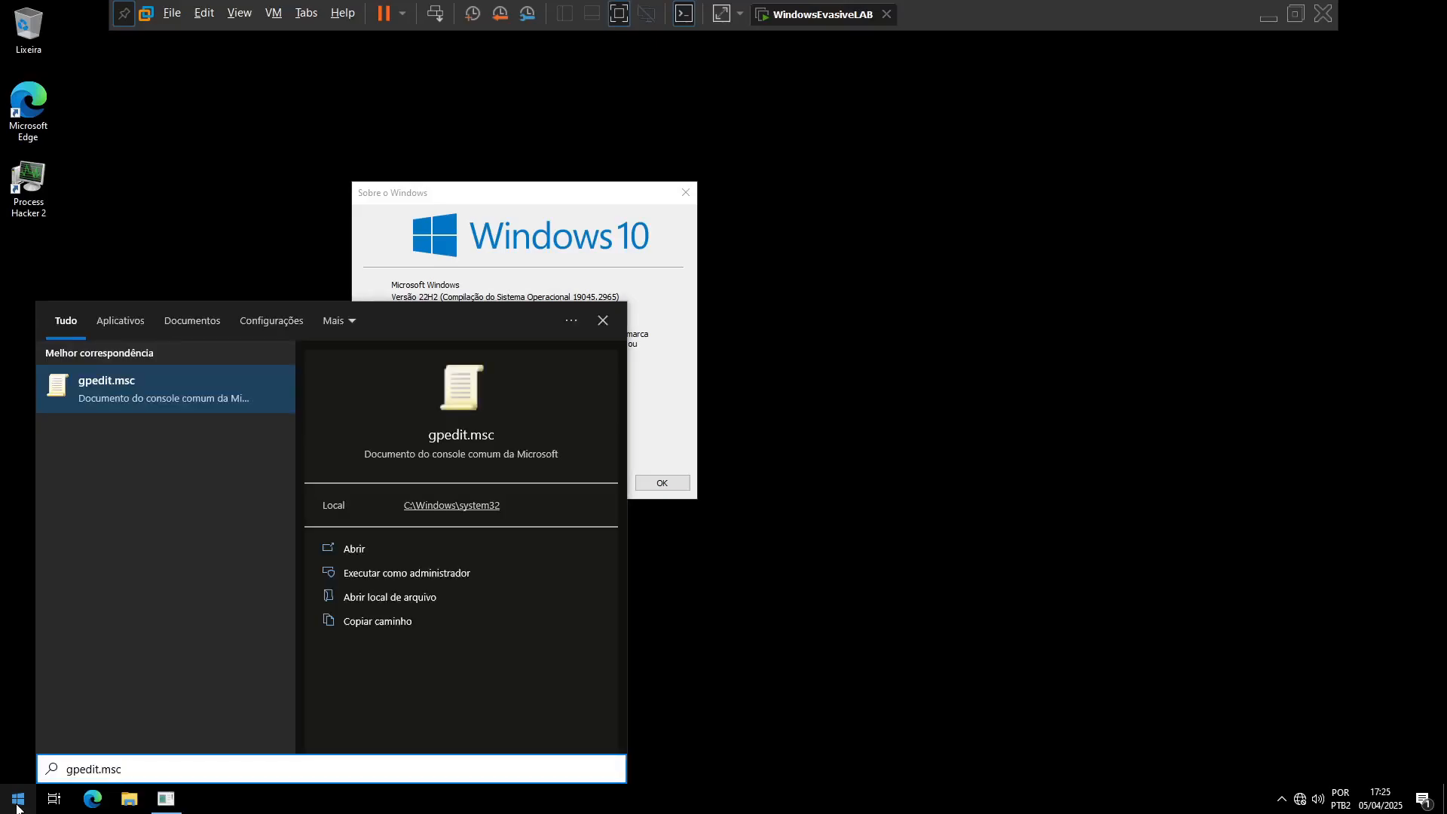
left_click(17, 805)
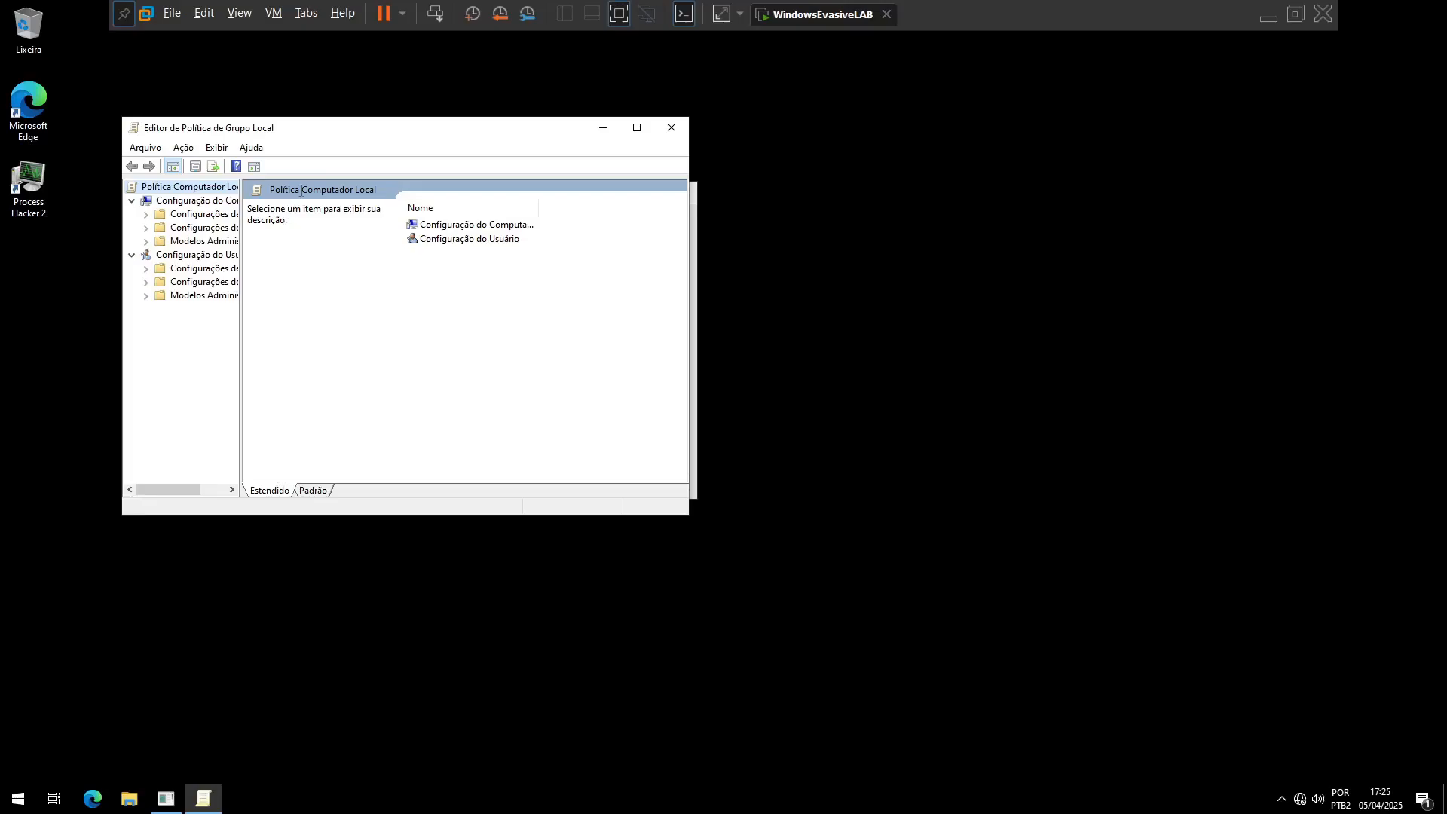
left_click_drag(322, 138, 668, 168)
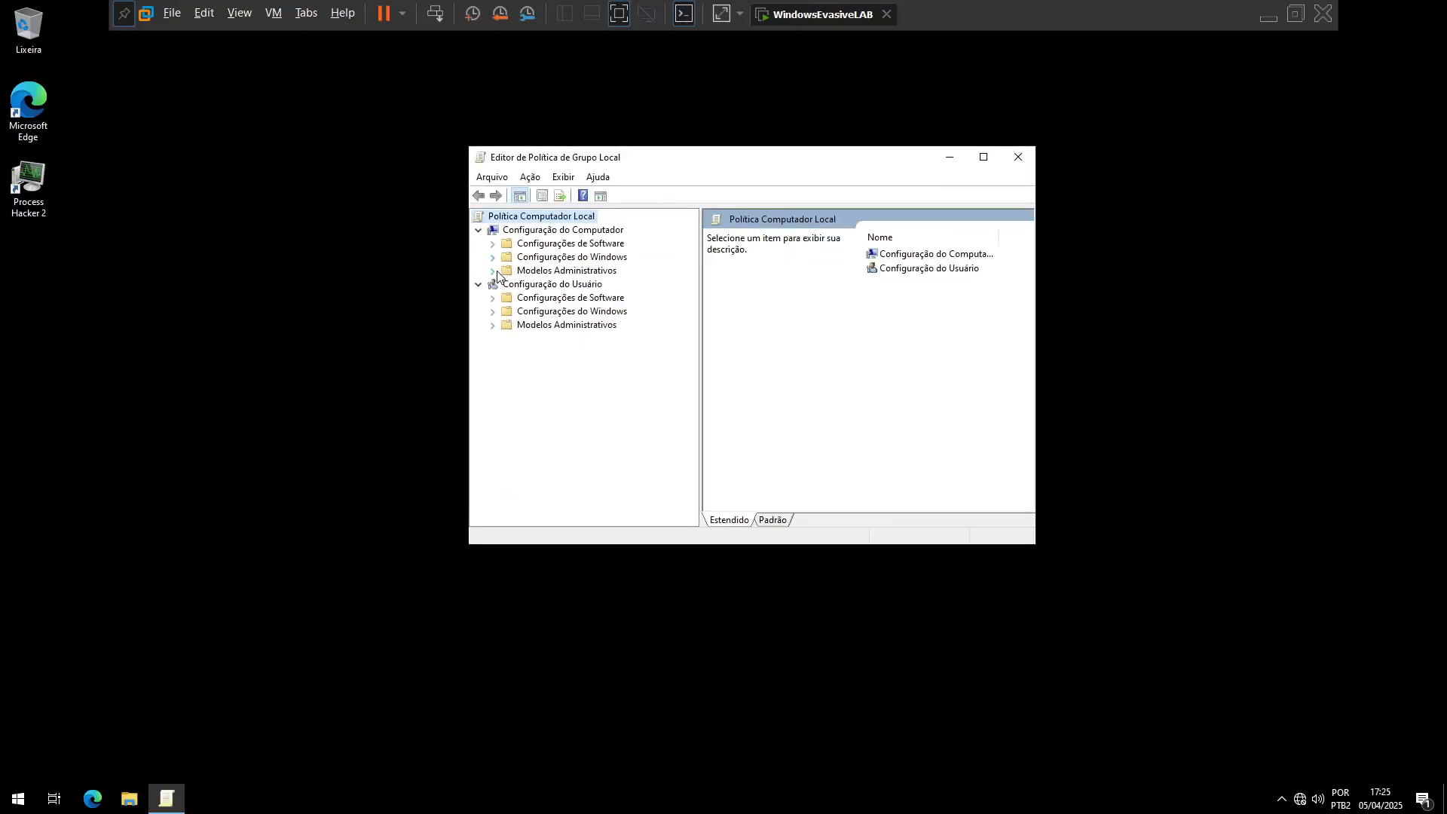
Step: Under Configuração do Computador > Modelos Administrativos > Componentes do Windows > Windows Update, open the policy Configurar Atualizações Automáticas in the maximized editor
left_click(494, 272)
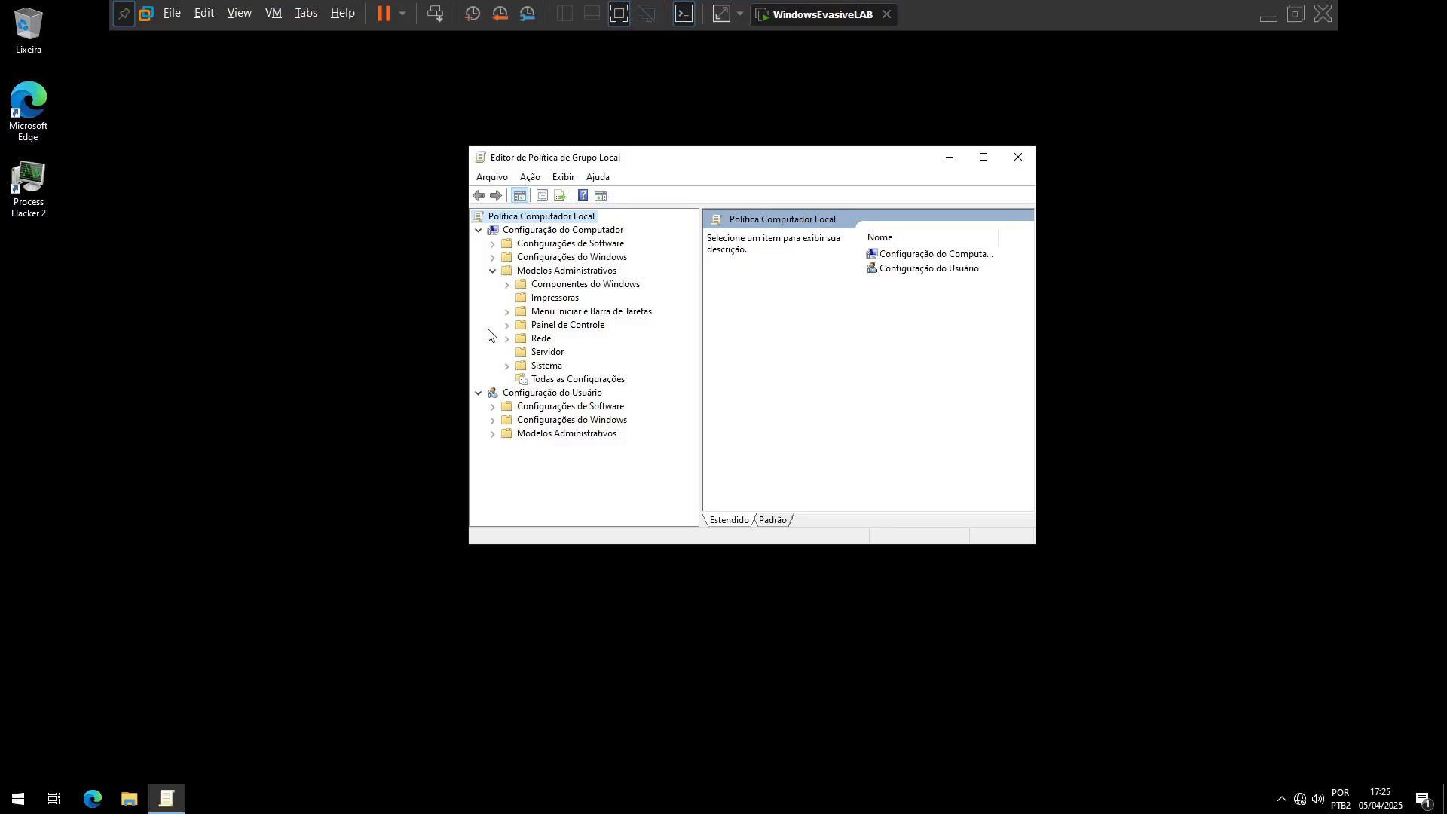
left_click(507, 284)
left_click_drag(695, 260, 708, 460)
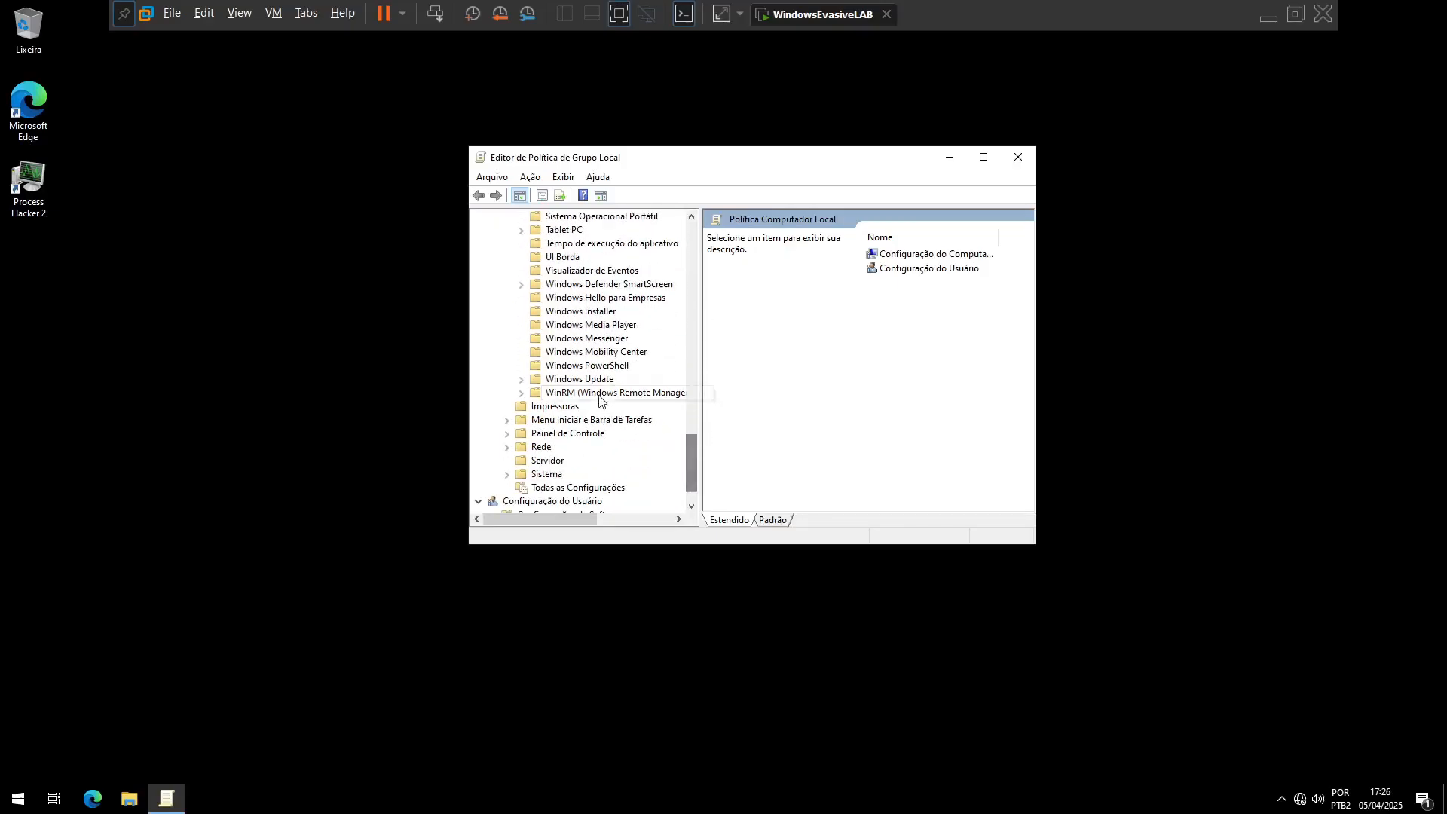
left_click(579, 378)
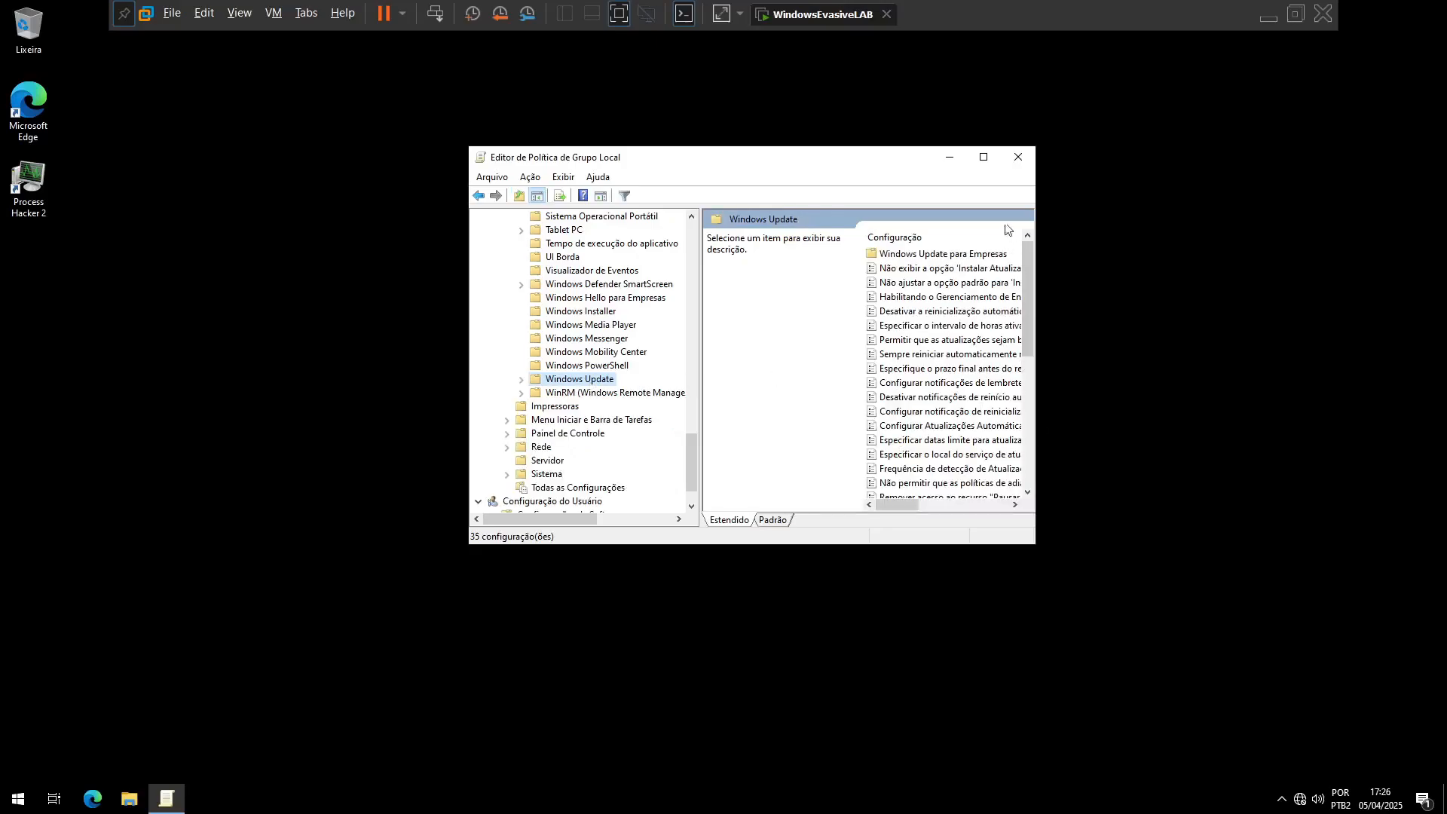
left_click(983, 157)
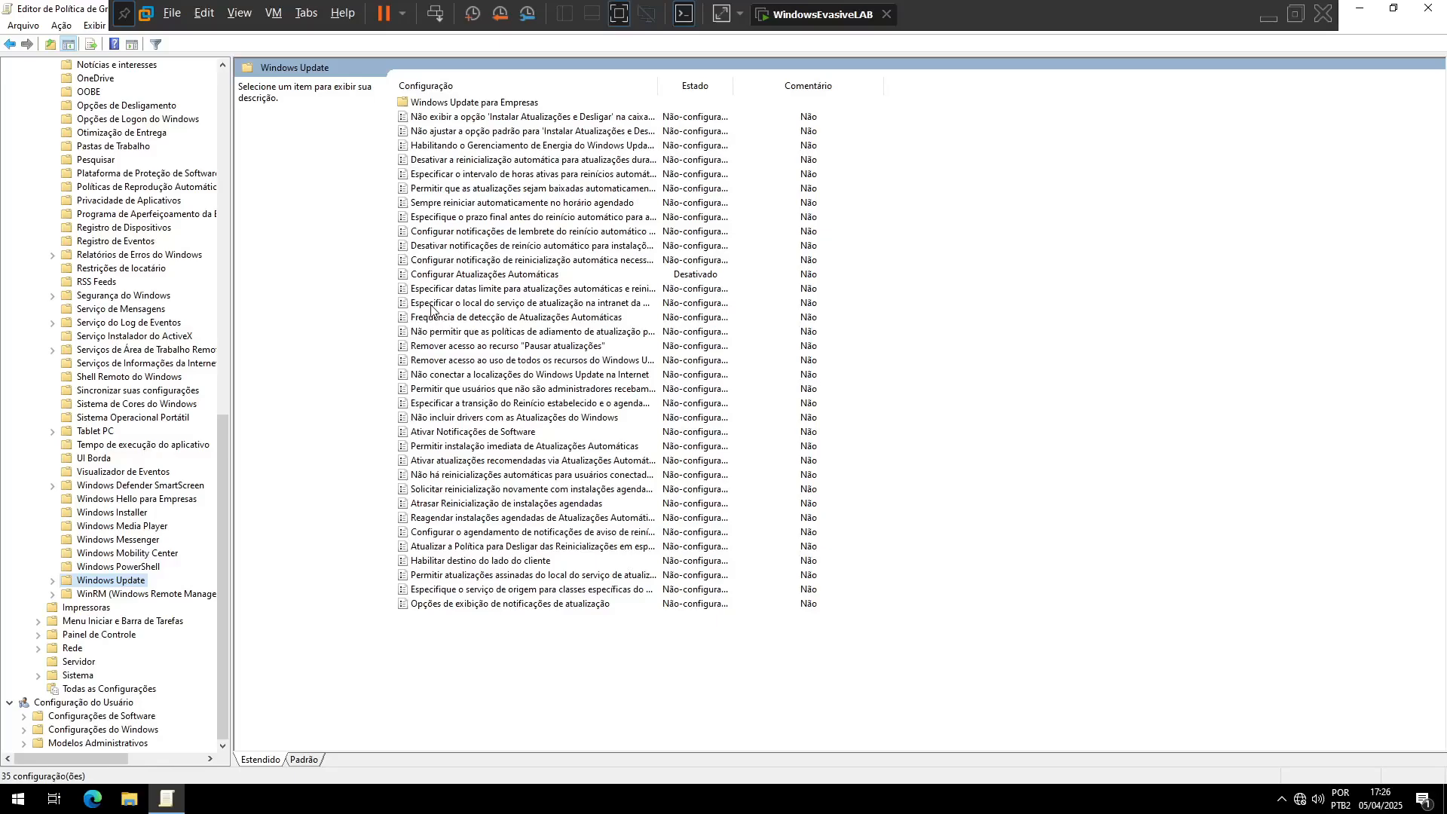
left_click(441, 274)
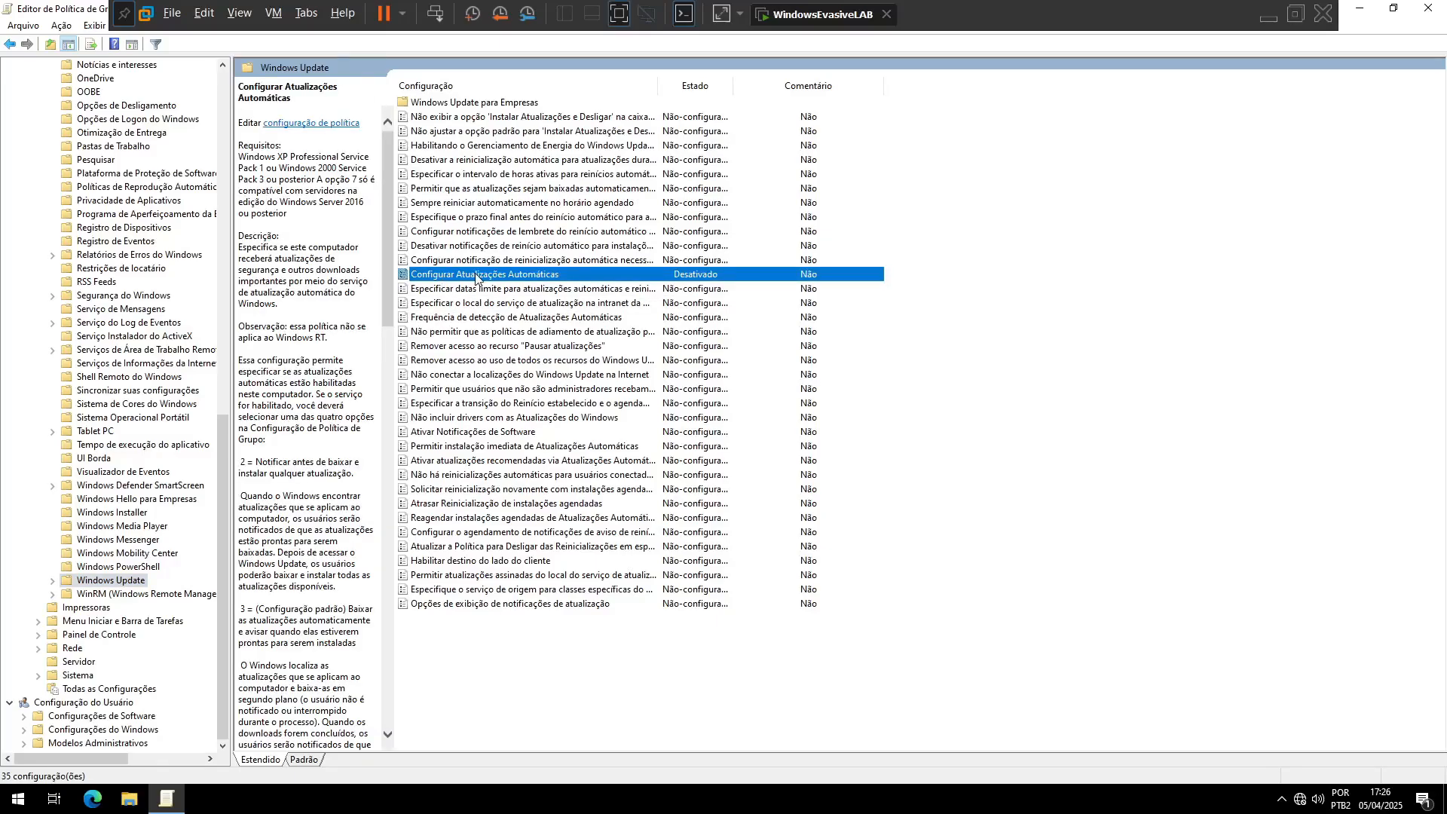
double_click(491, 274)
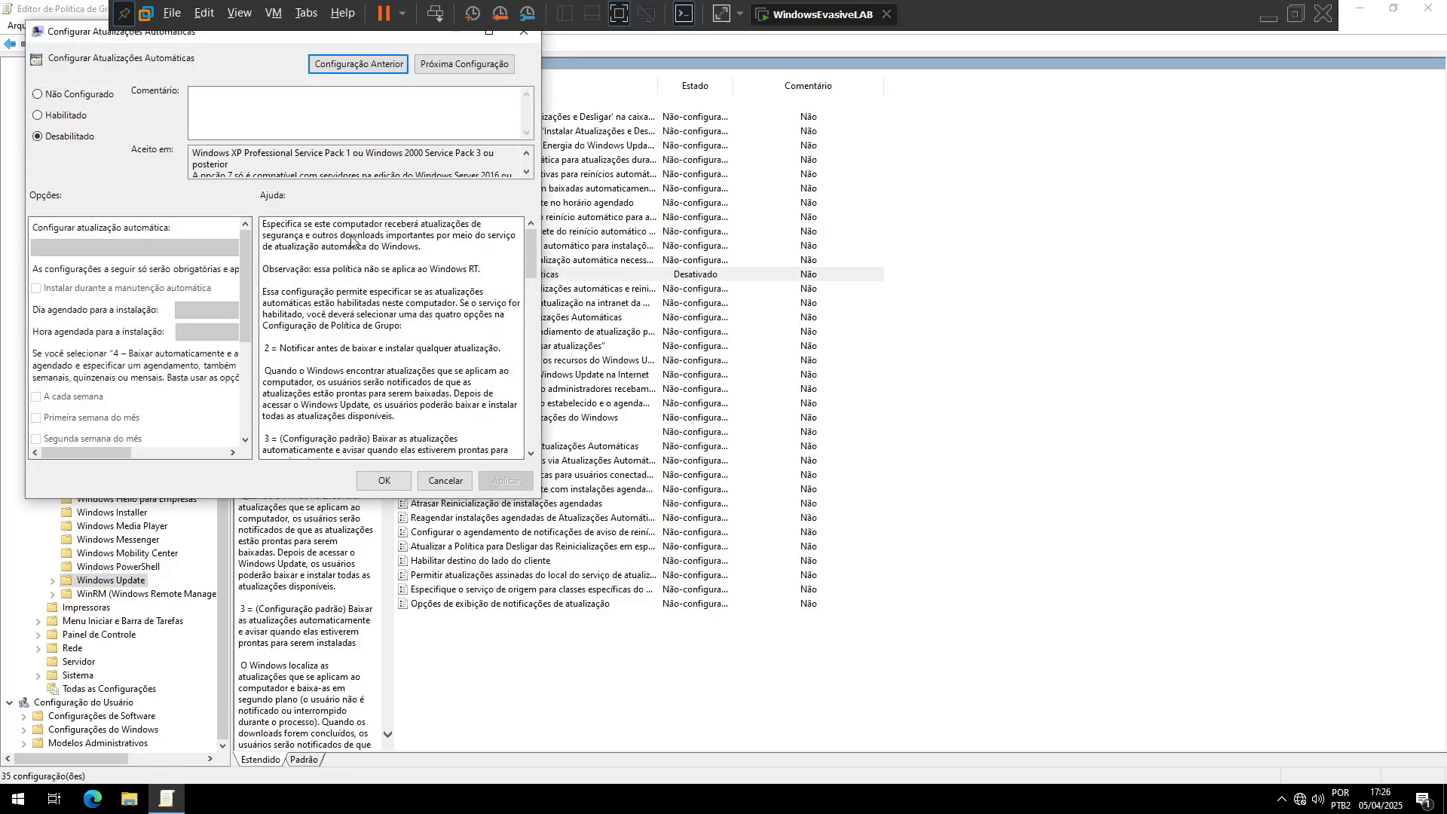
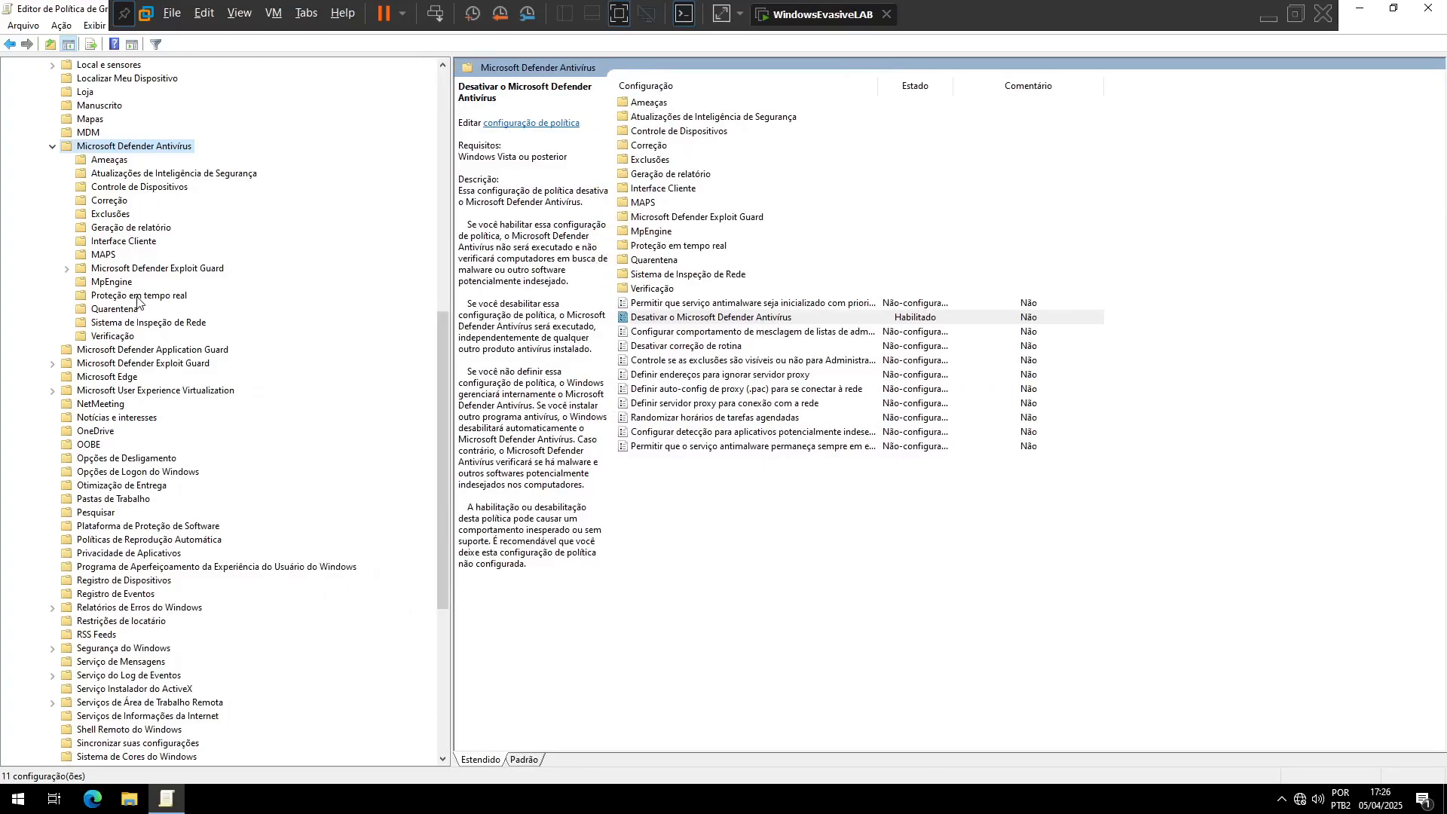
Step: Display the Proteção em tempo real policies under Microsoft Defender Antivírus in the group policy tree
left_click(138, 299)
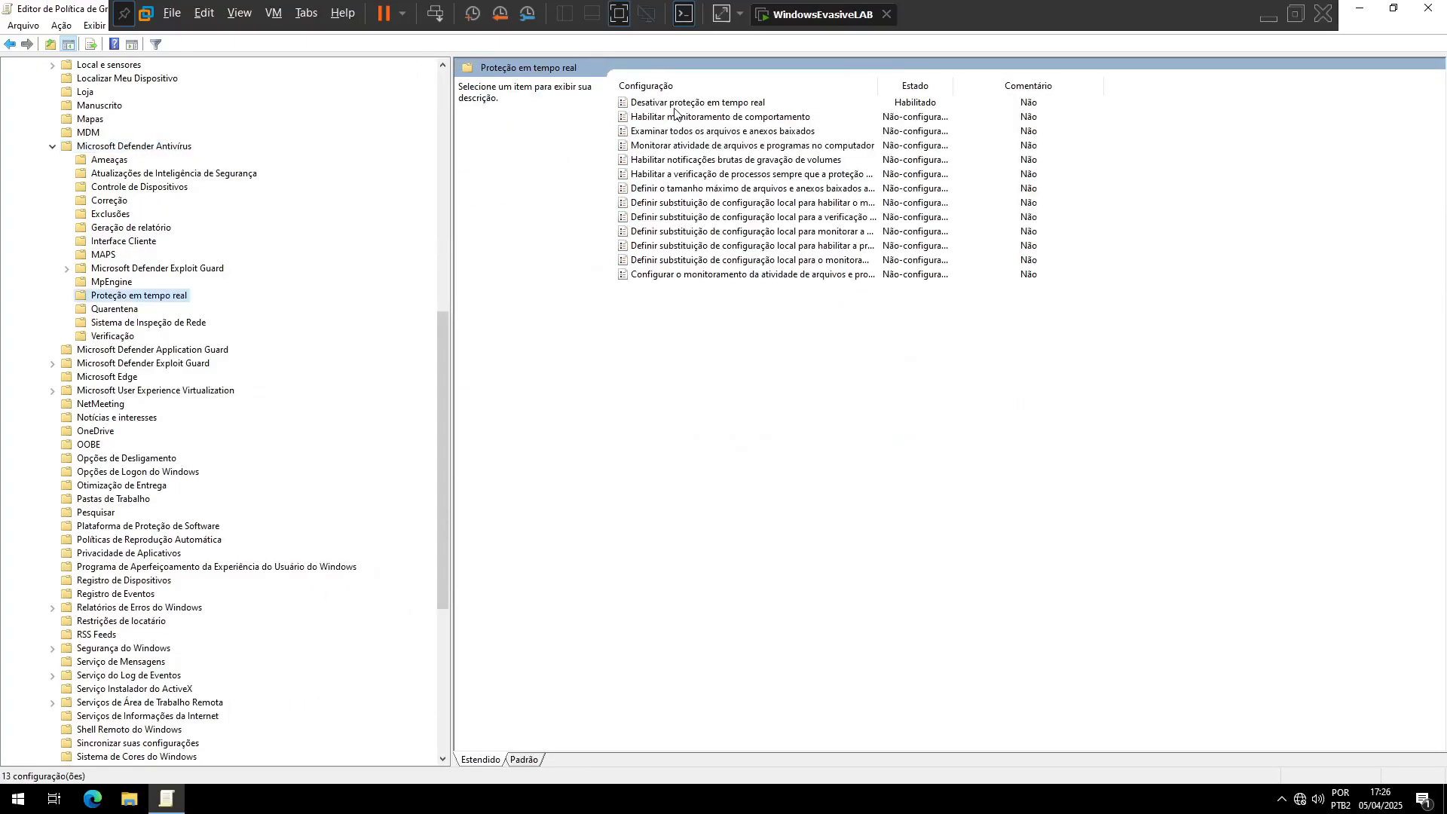
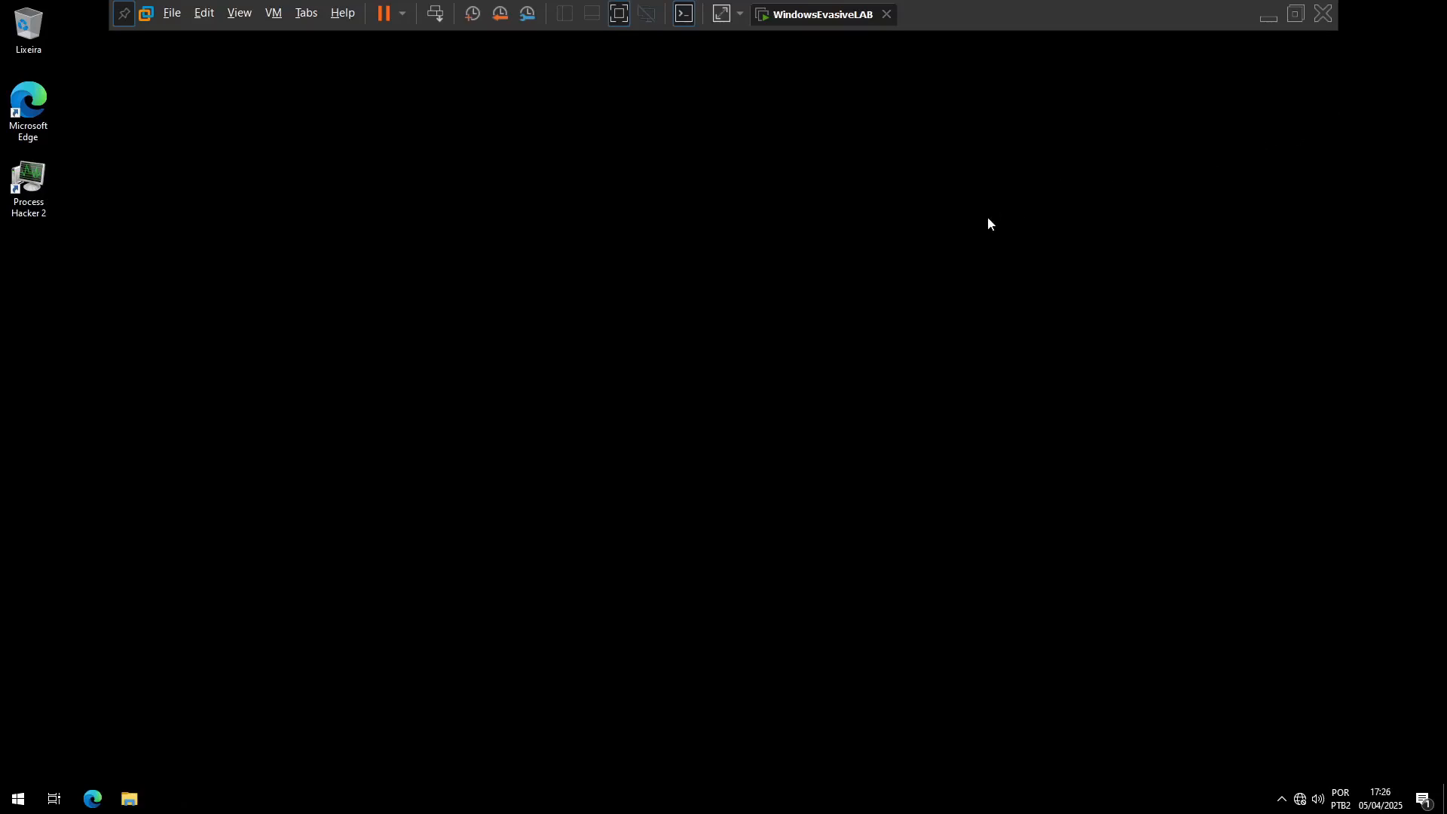
Step: Check the Proteção contra vírus e ameaças status in Segurança do Windows and close the window
left_click(1281, 799)
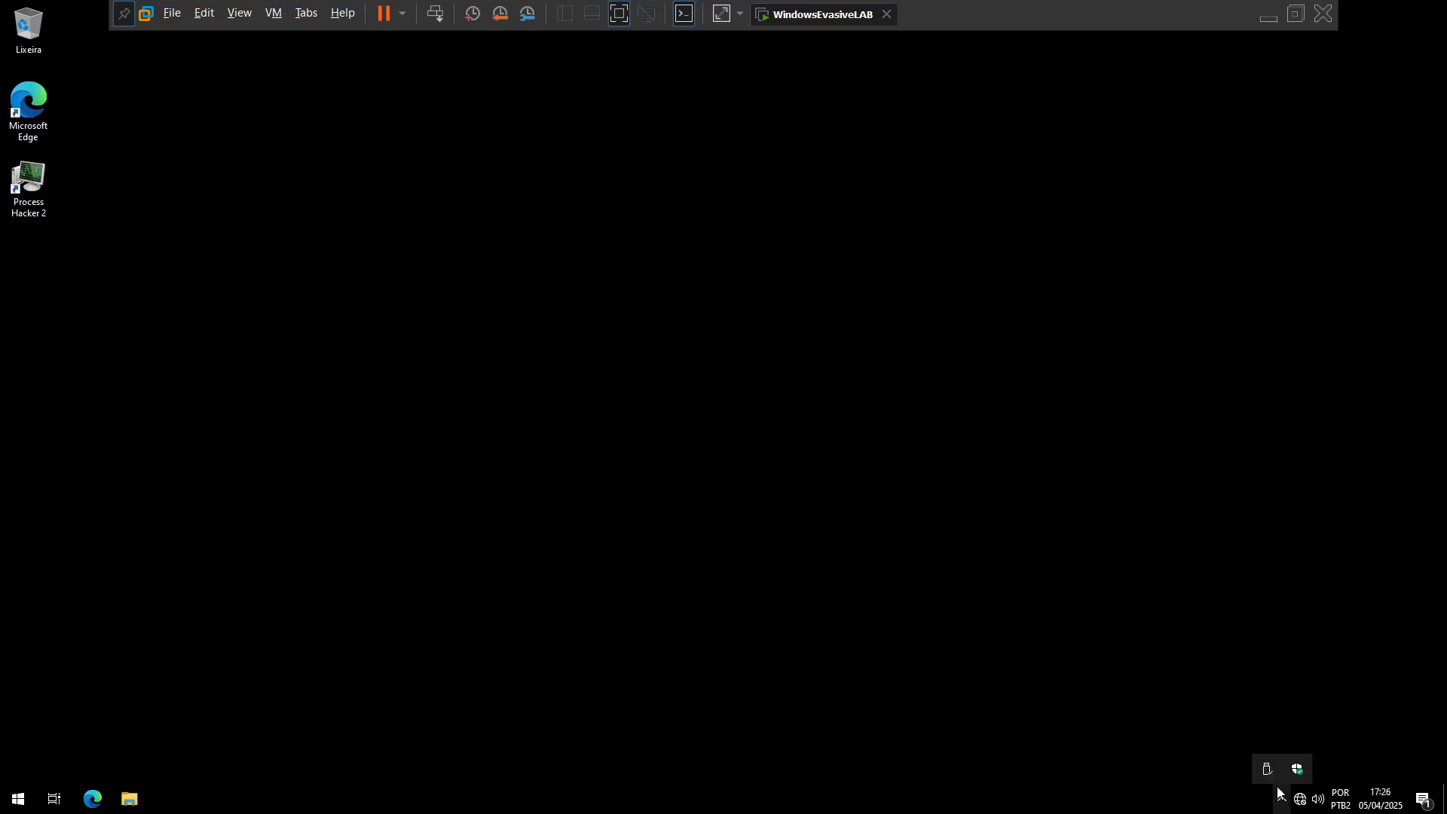
left_click(1297, 769)
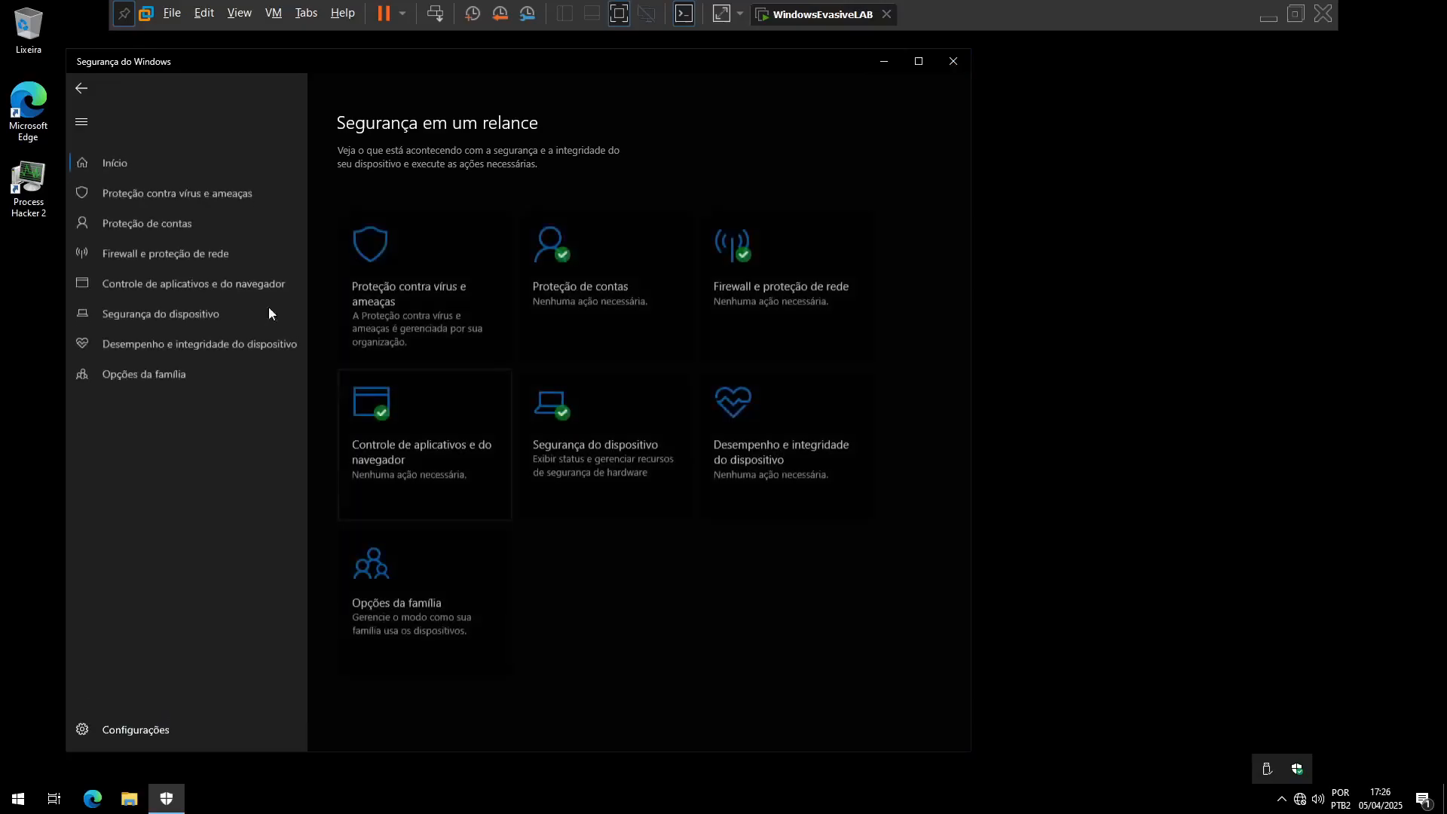
left_click(111, 197)
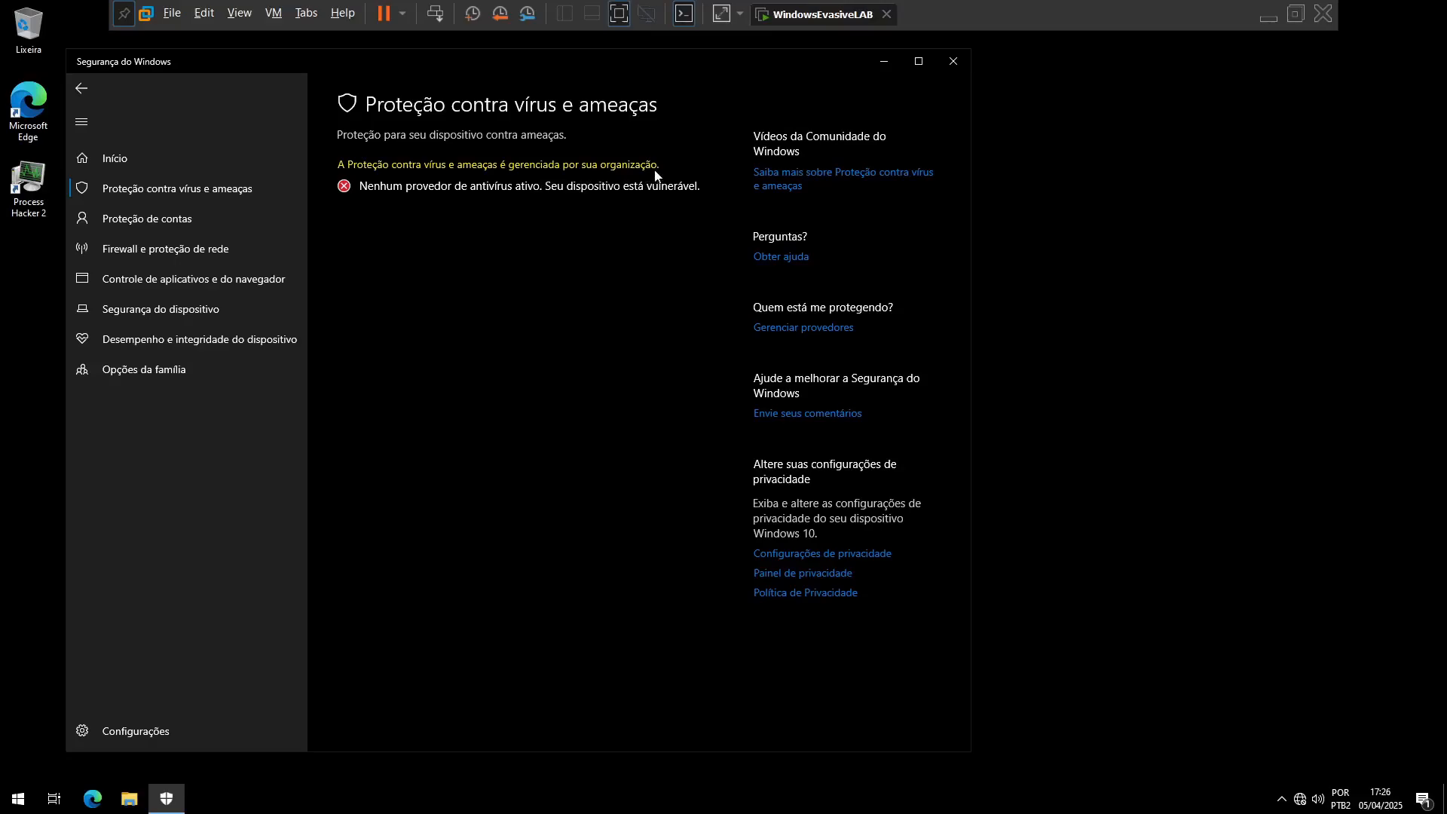
left_click(954, 63)
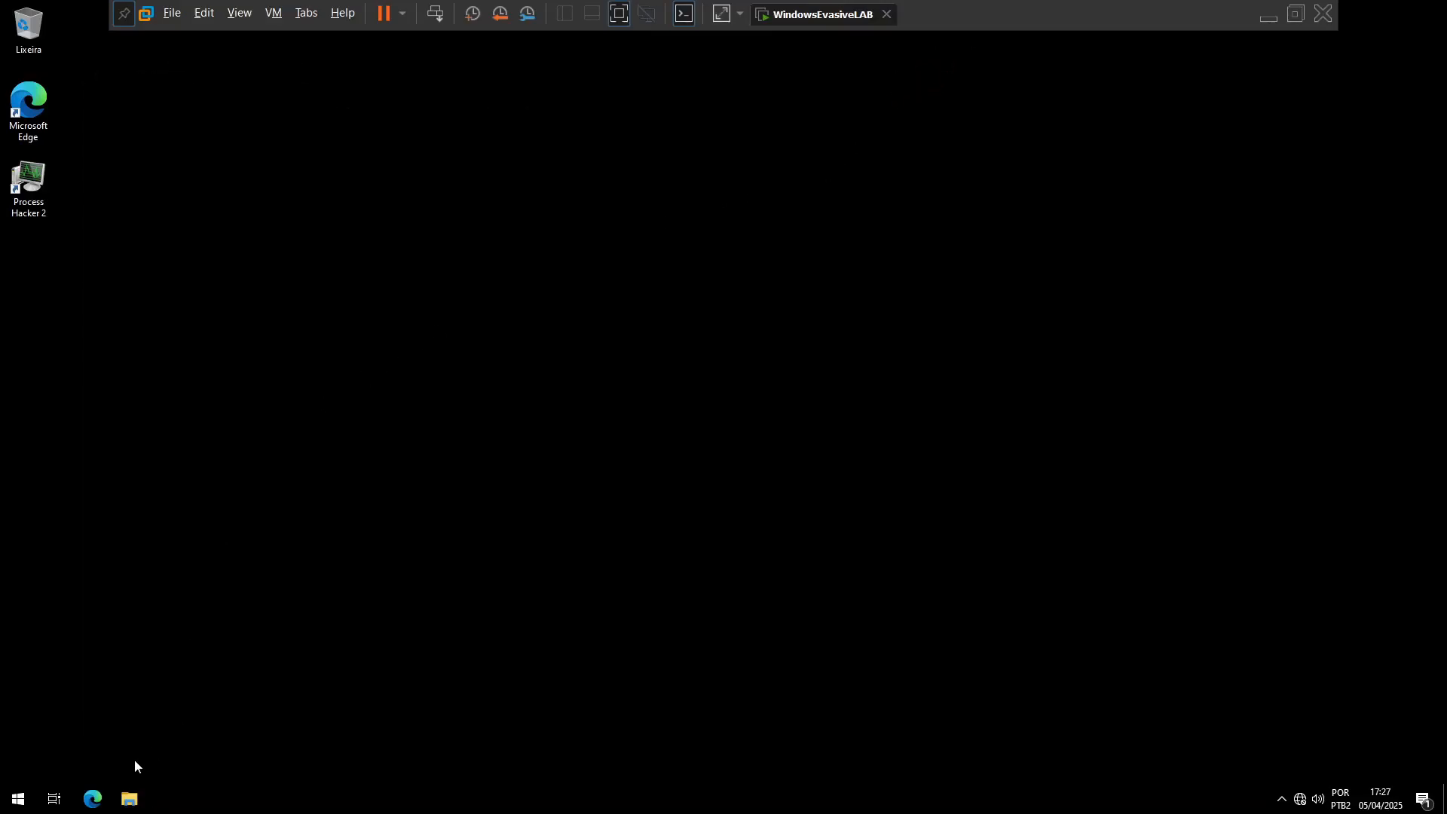
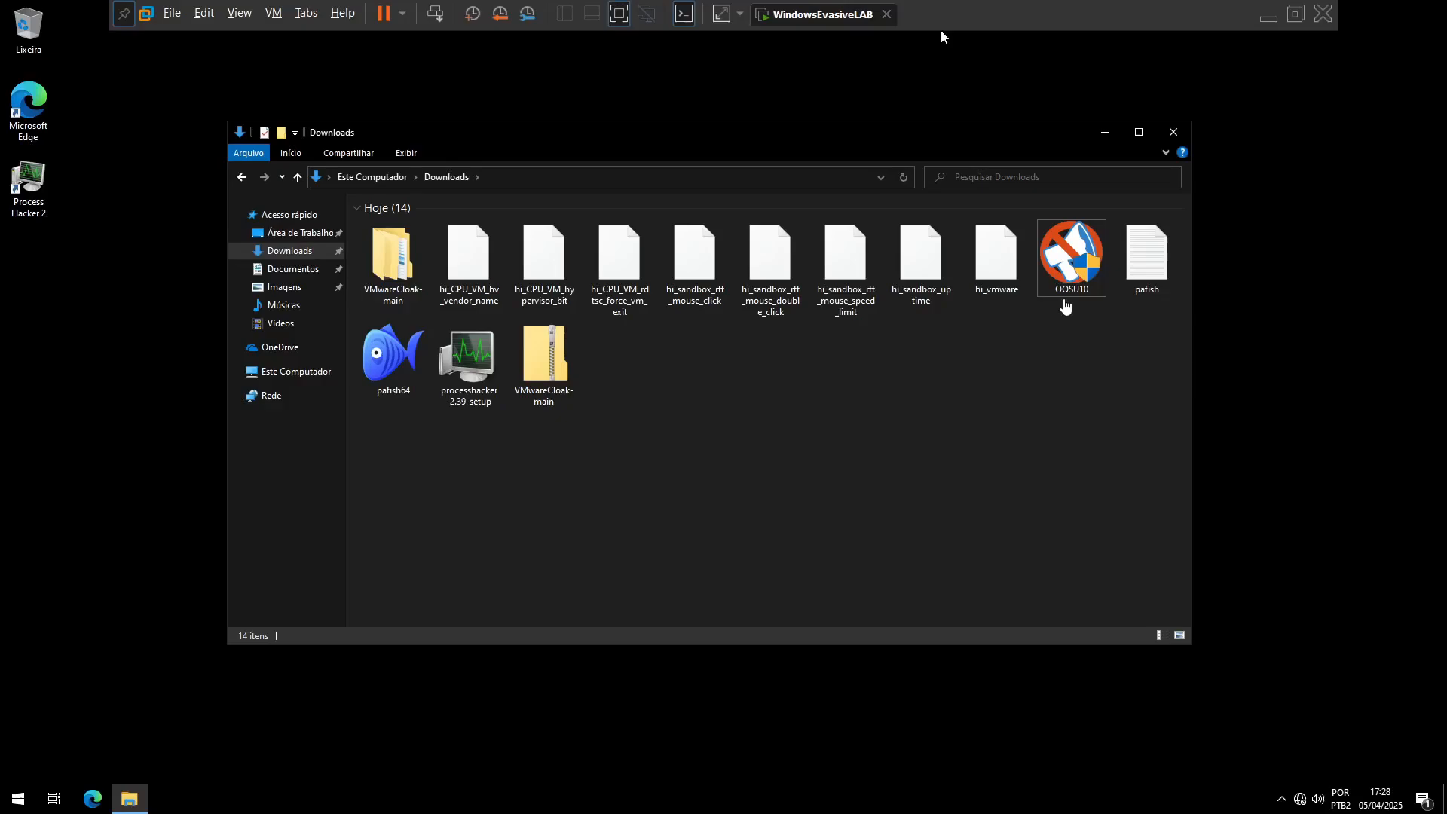
Step: Select OOSU10 in Downloads, switch to the host's Firefox browser and view the release assets of the a0rtega/pafish GitHub repository
left_click(1074, 263)
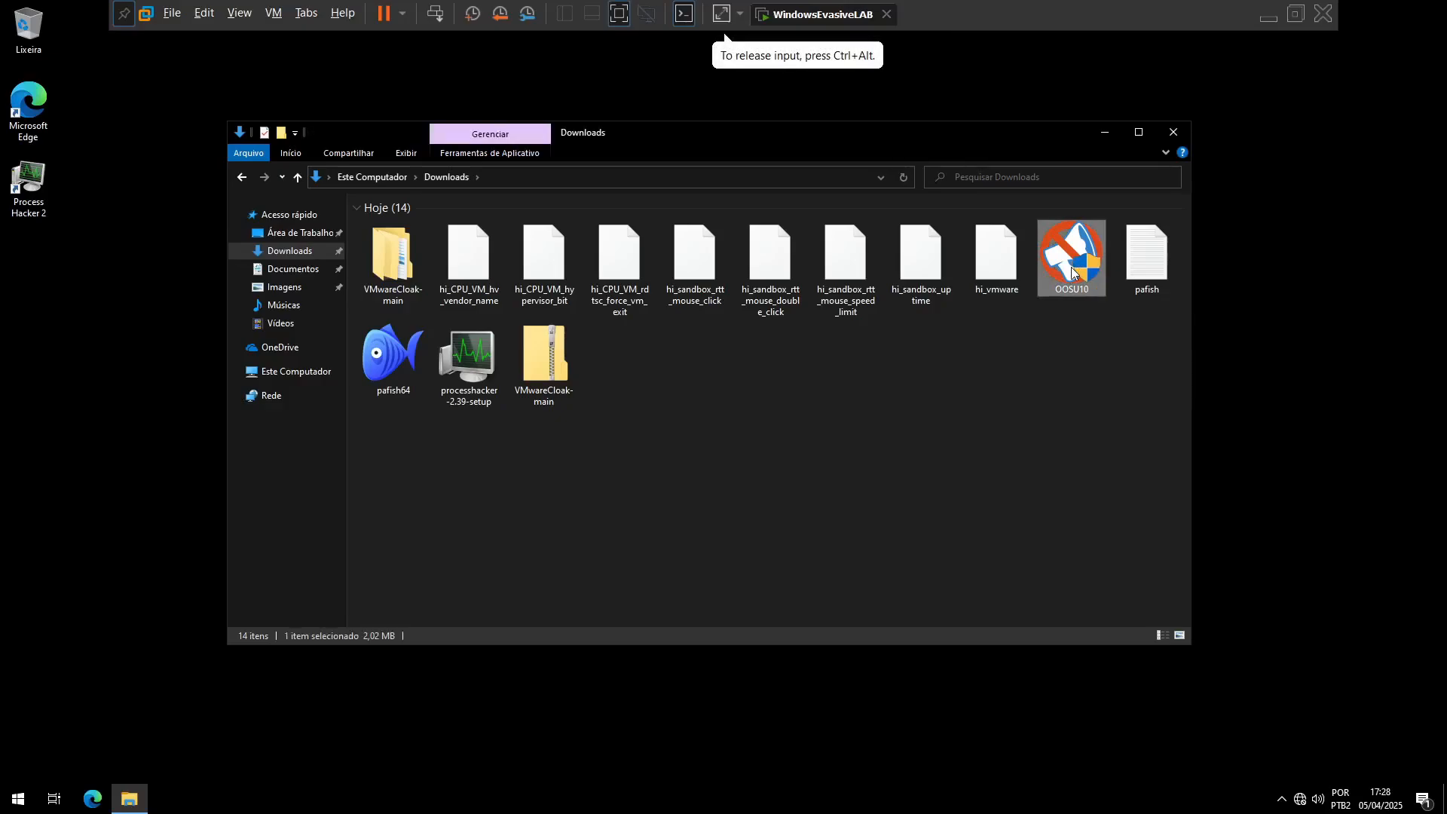
key("alt+Tab")
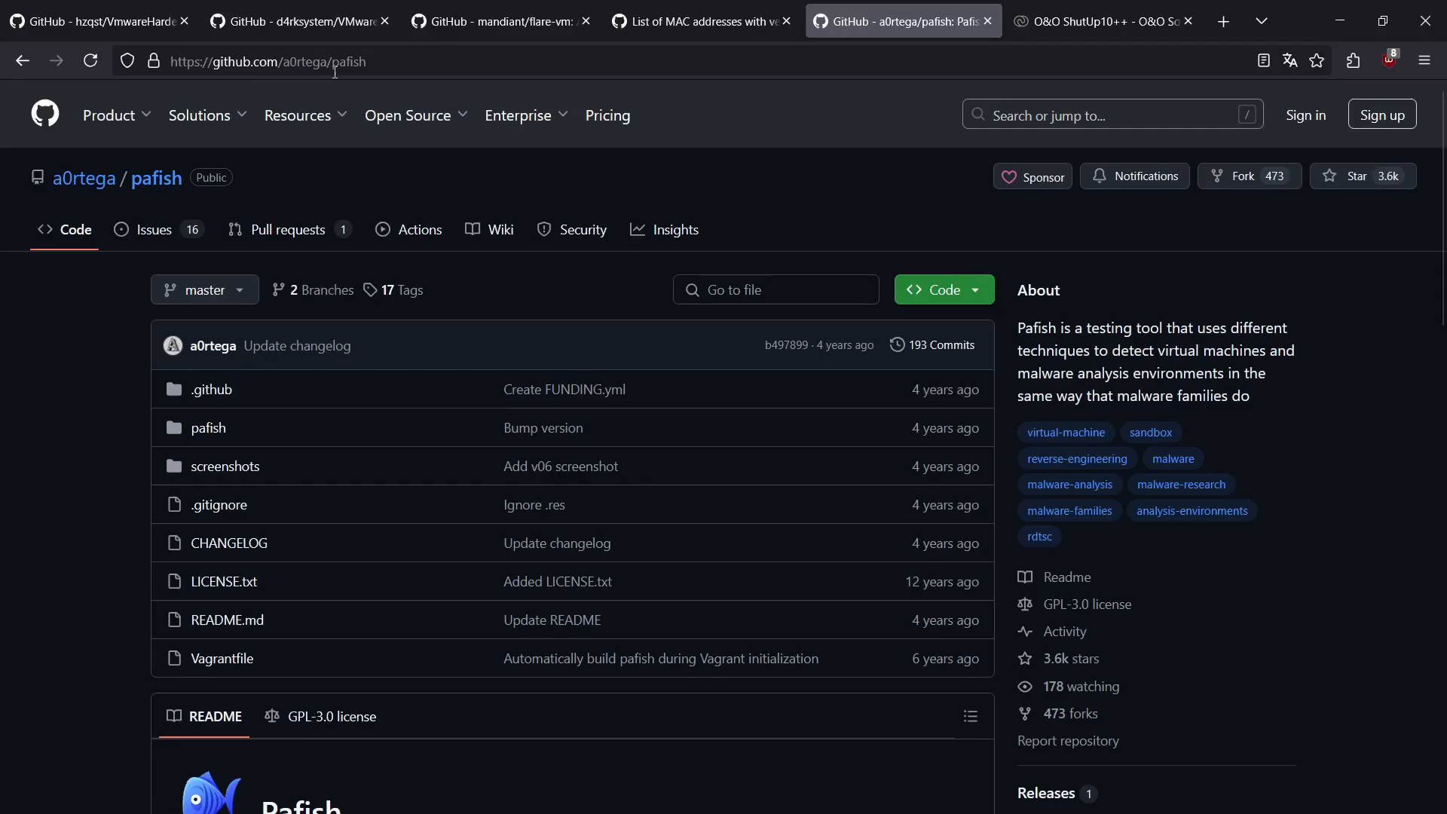
scroll(1010, 473, "down", 7)
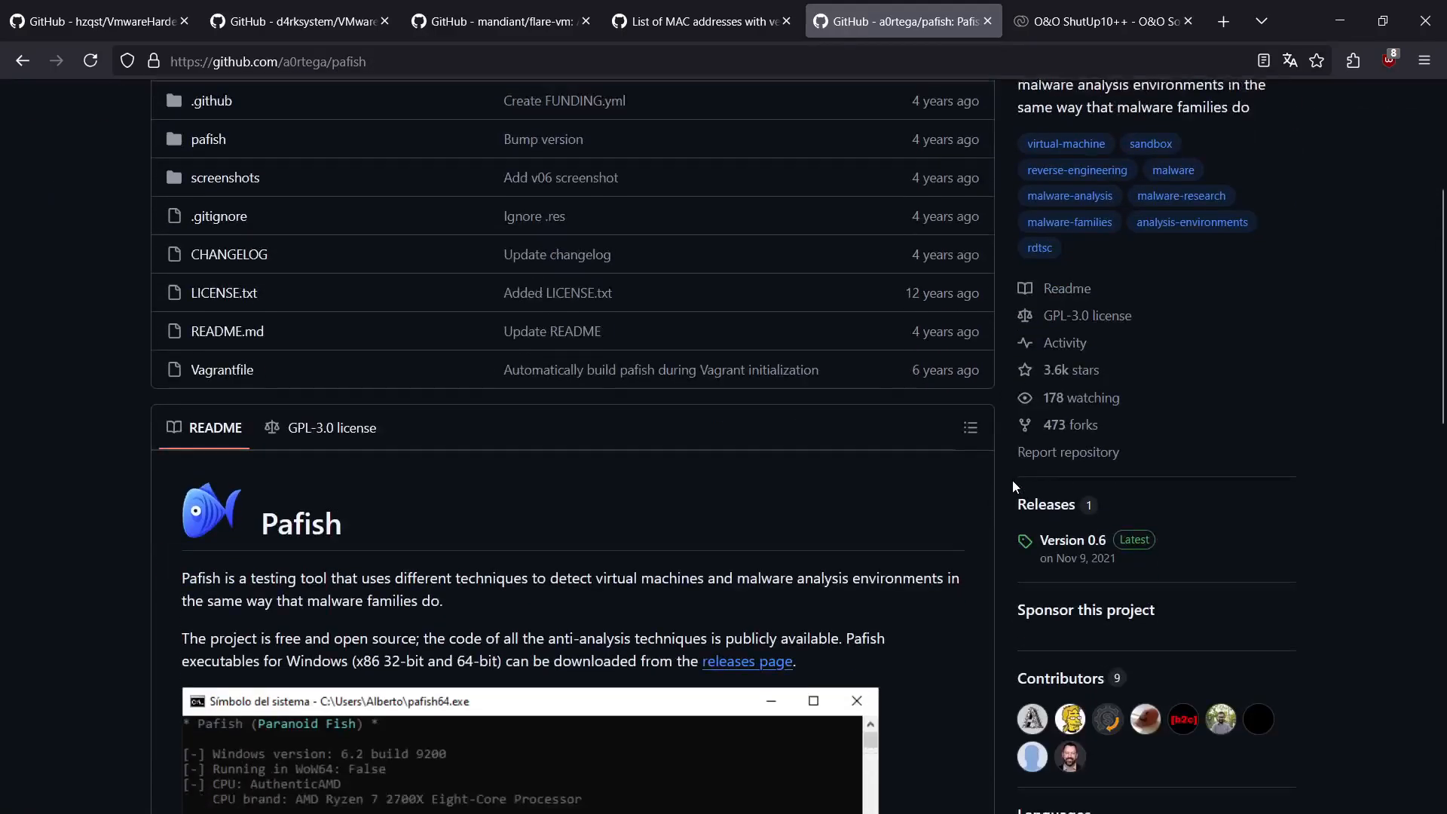
left_click(742, 356)
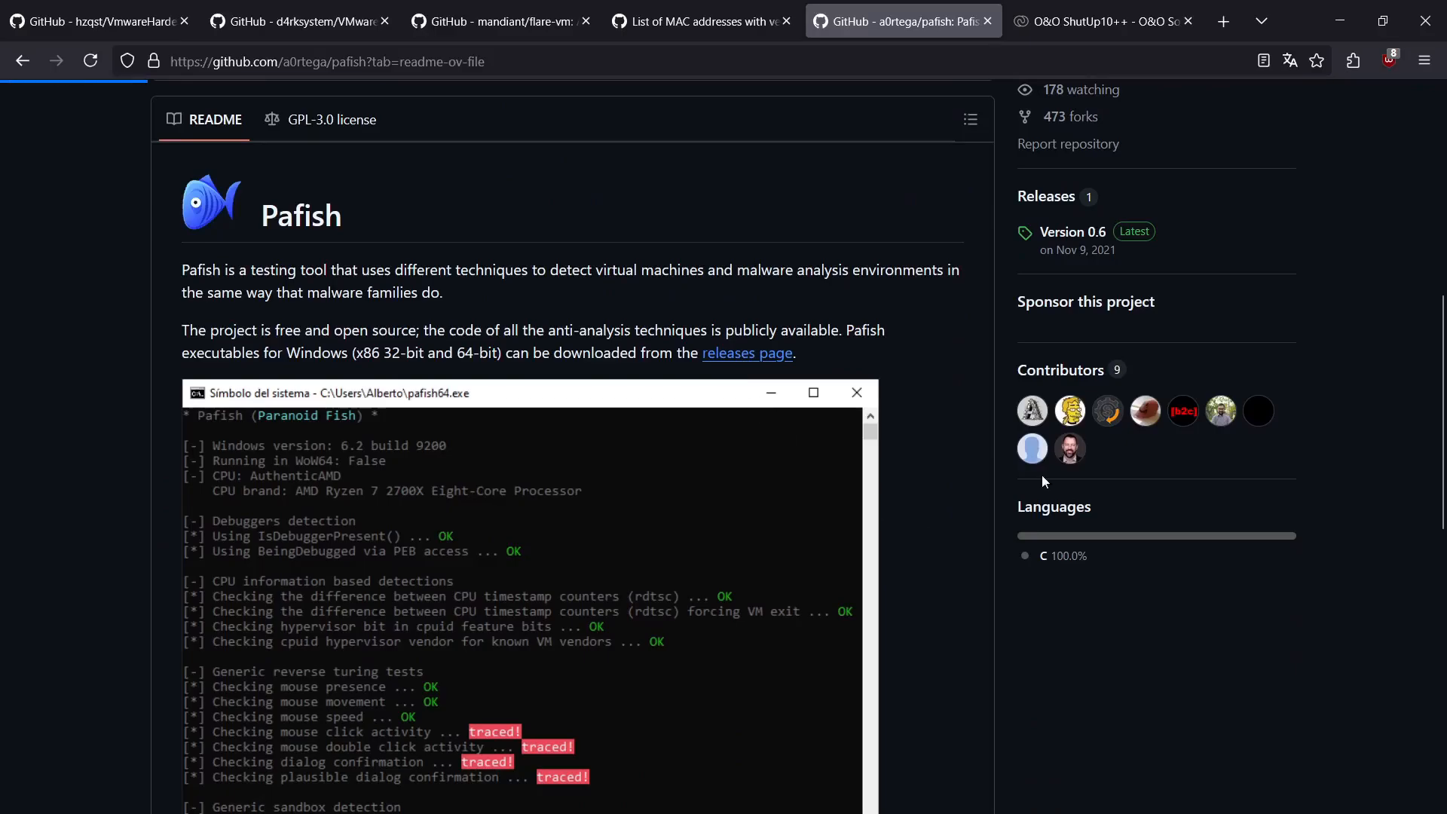
scroll(995, 499, "down", 5)
scroll(917, 462, "down", 2)
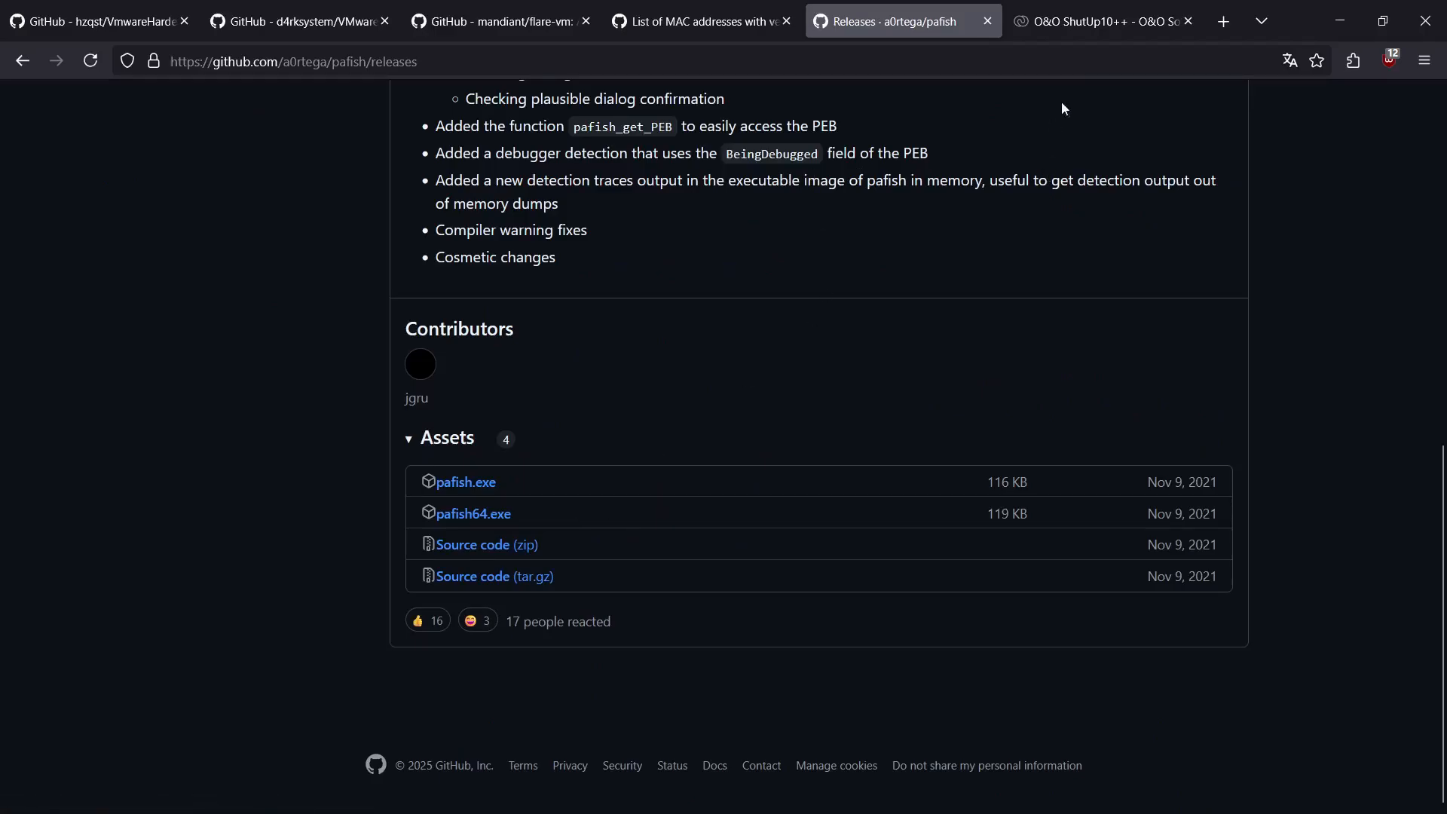
Step: Look through the O&O ShutUp10++ product page and return to the WindowsEvasiveLAB virtual machine in VMware
left_click(1078, 30)
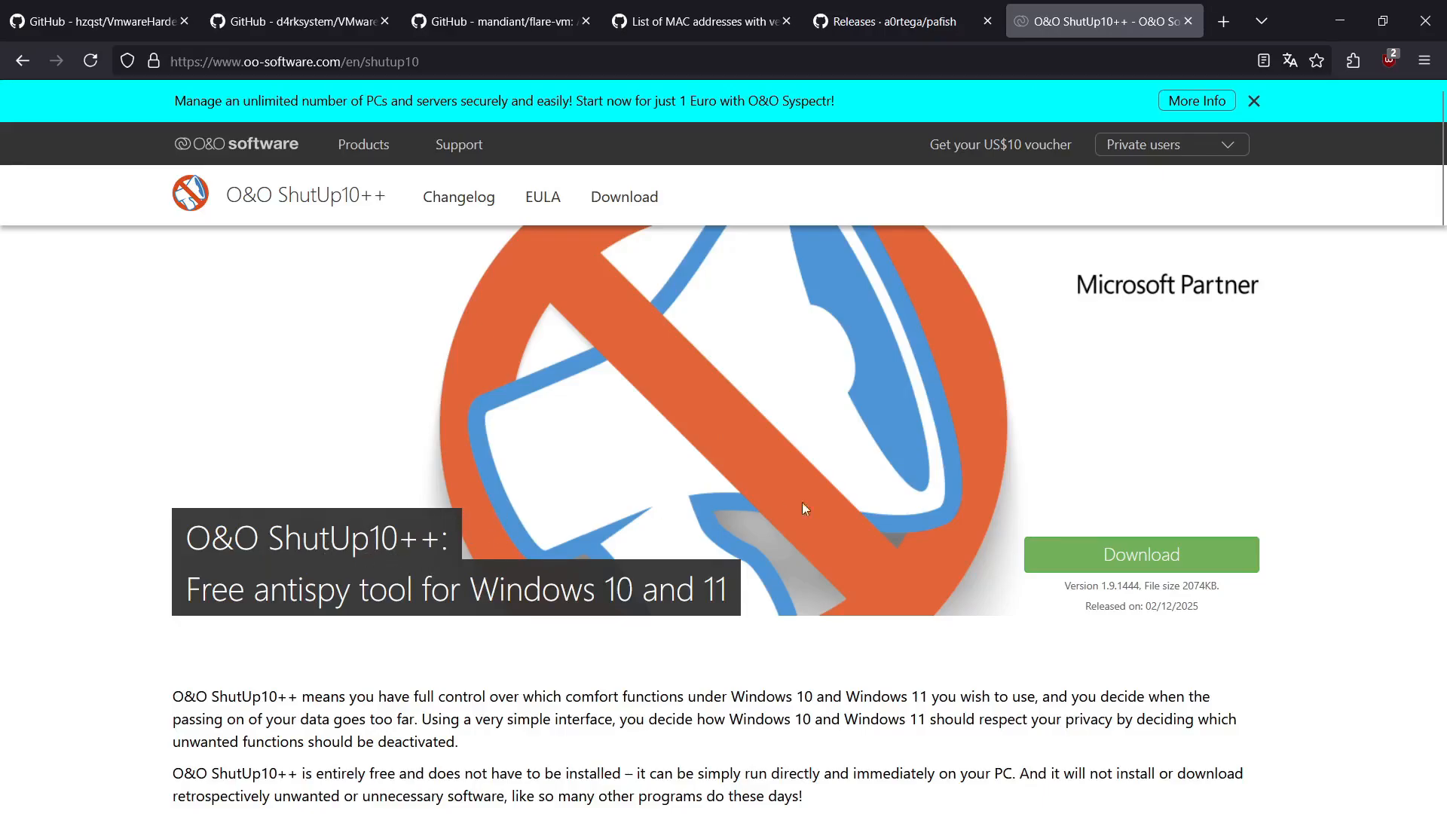
scroll(779, 508, "down", 10)
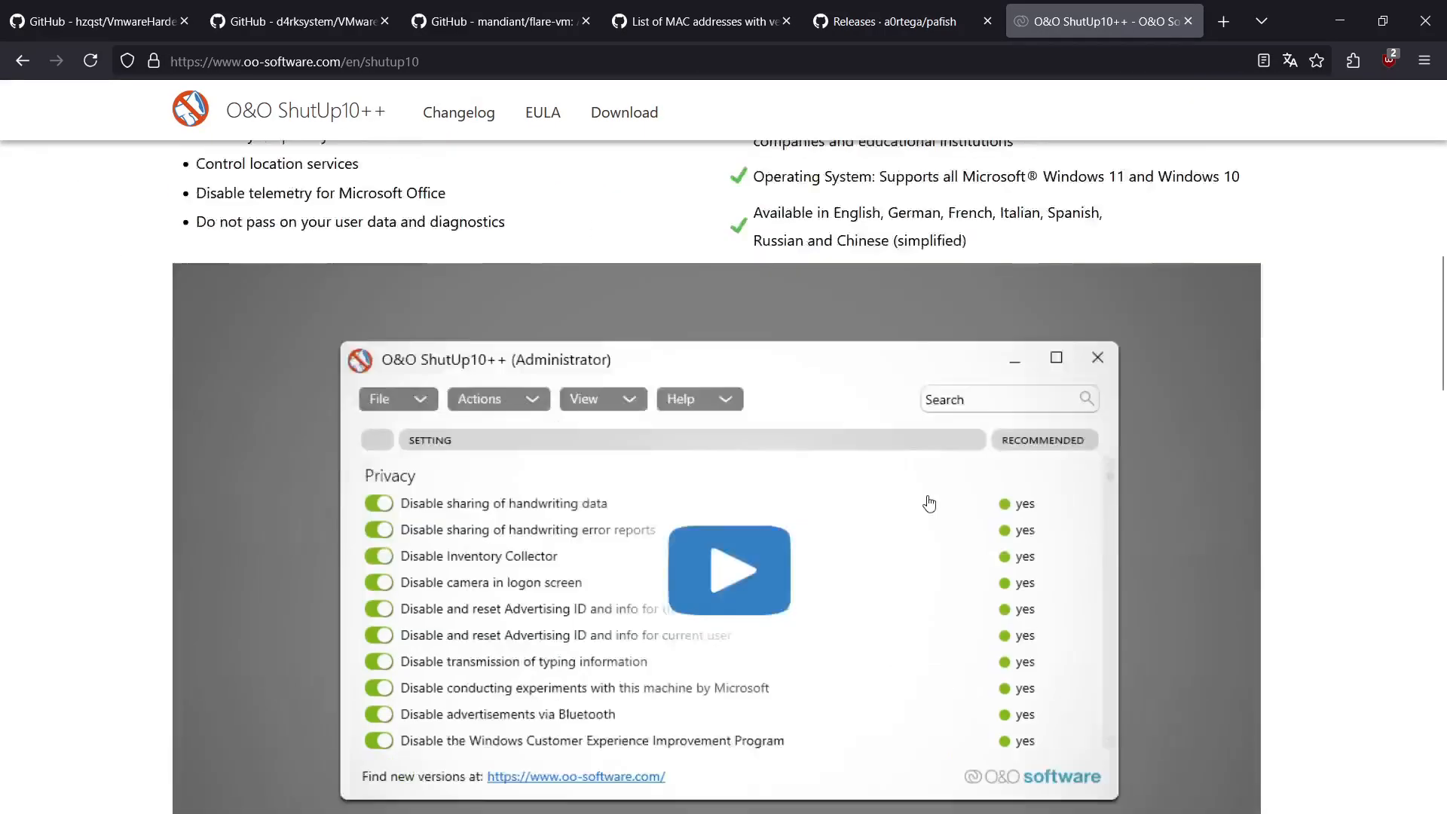
scroll(929, 503, "down", 5)
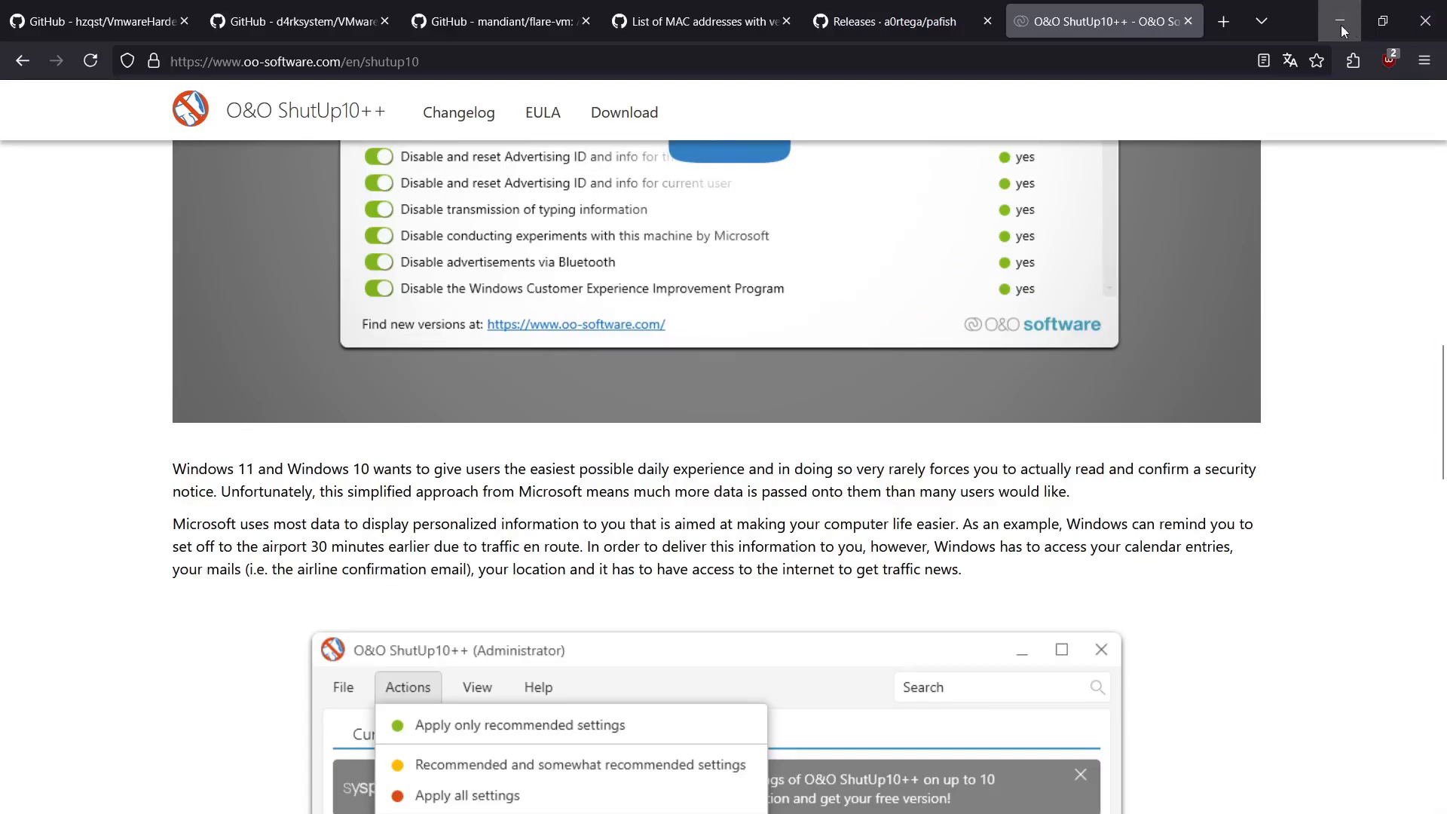
key("alt+Tab")
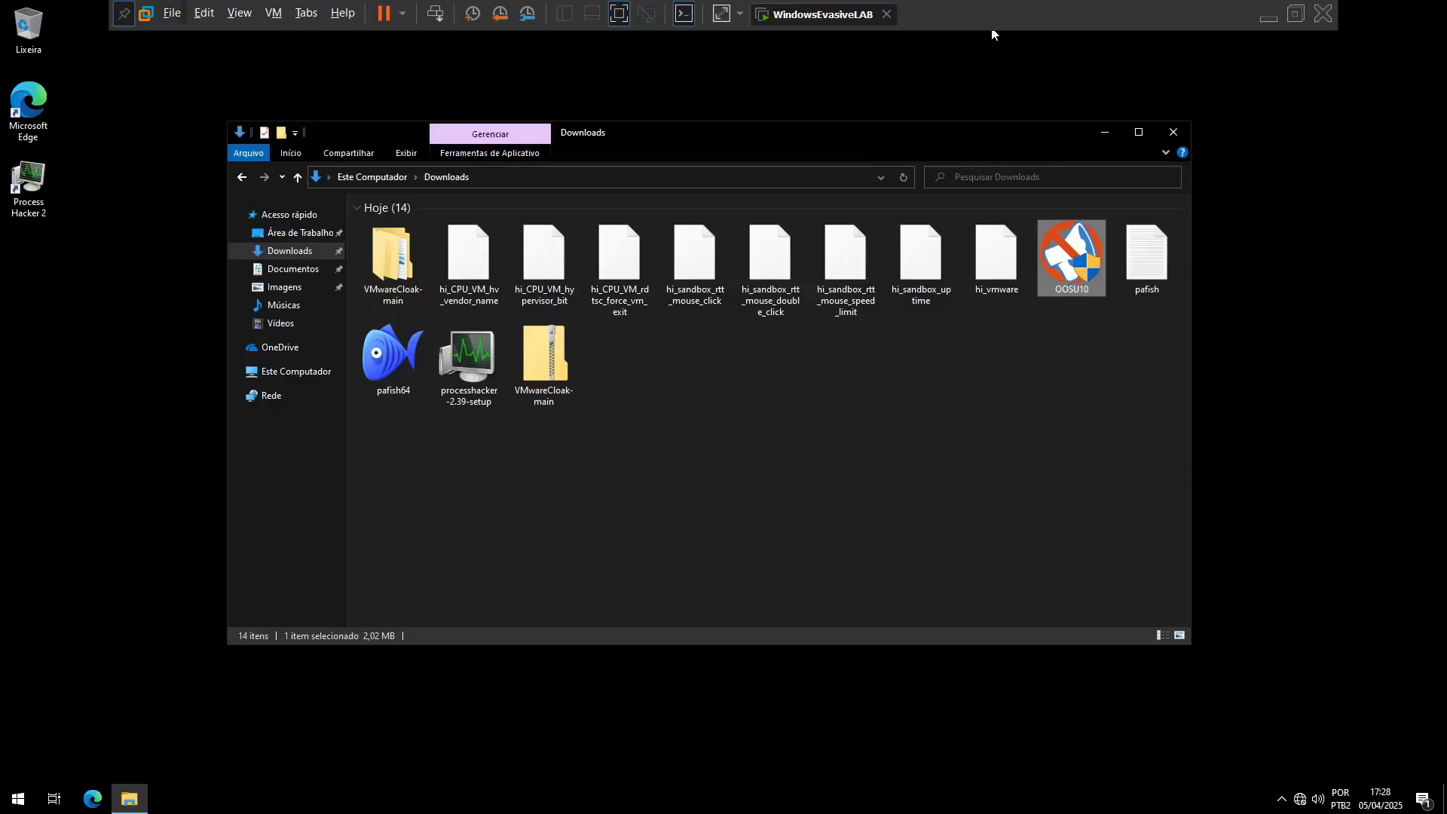
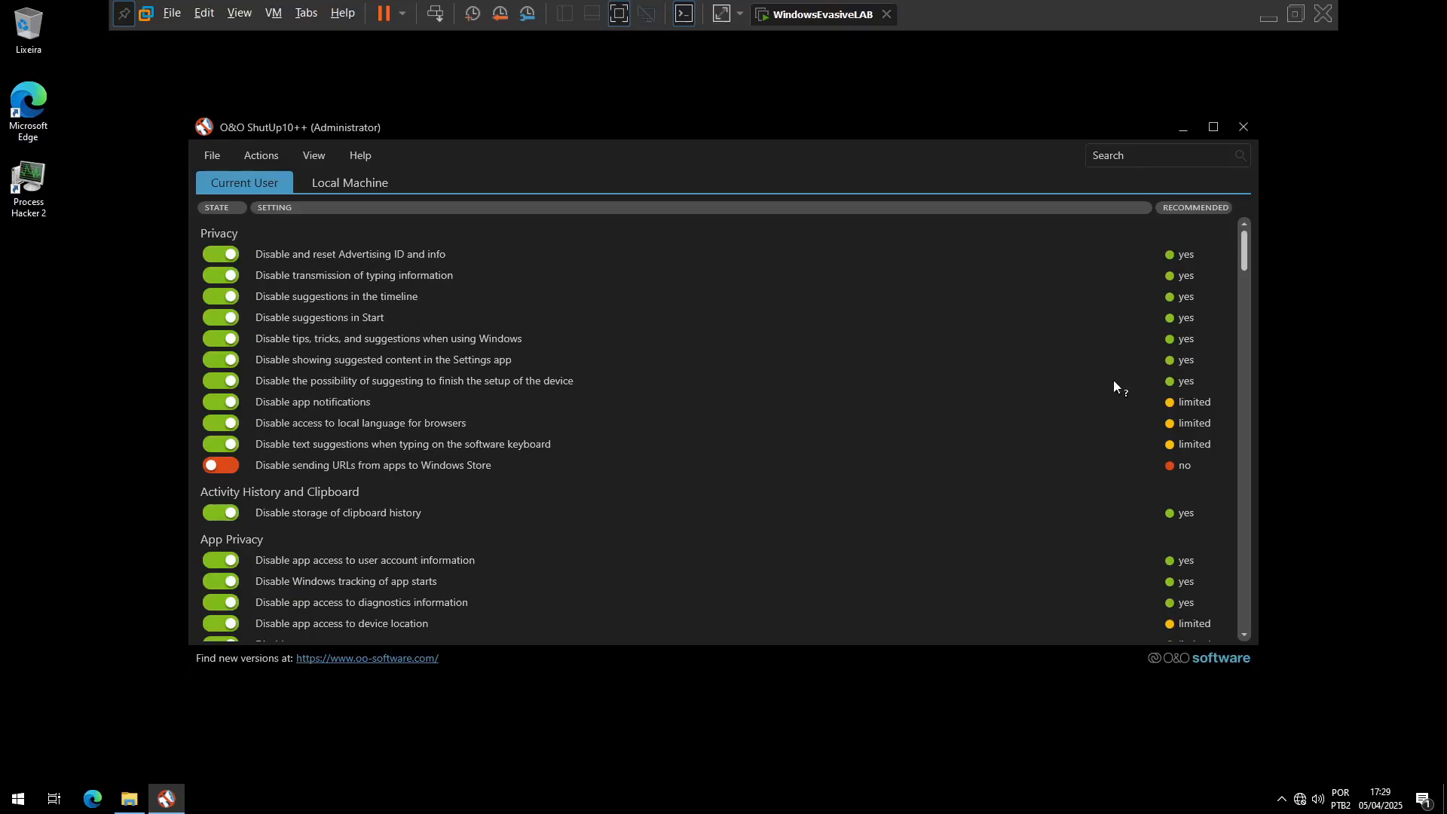
Step: Examine the available bulk actions and the current user's privacy and app access settings in O&O ShutUp10++
left_click(271, 158)
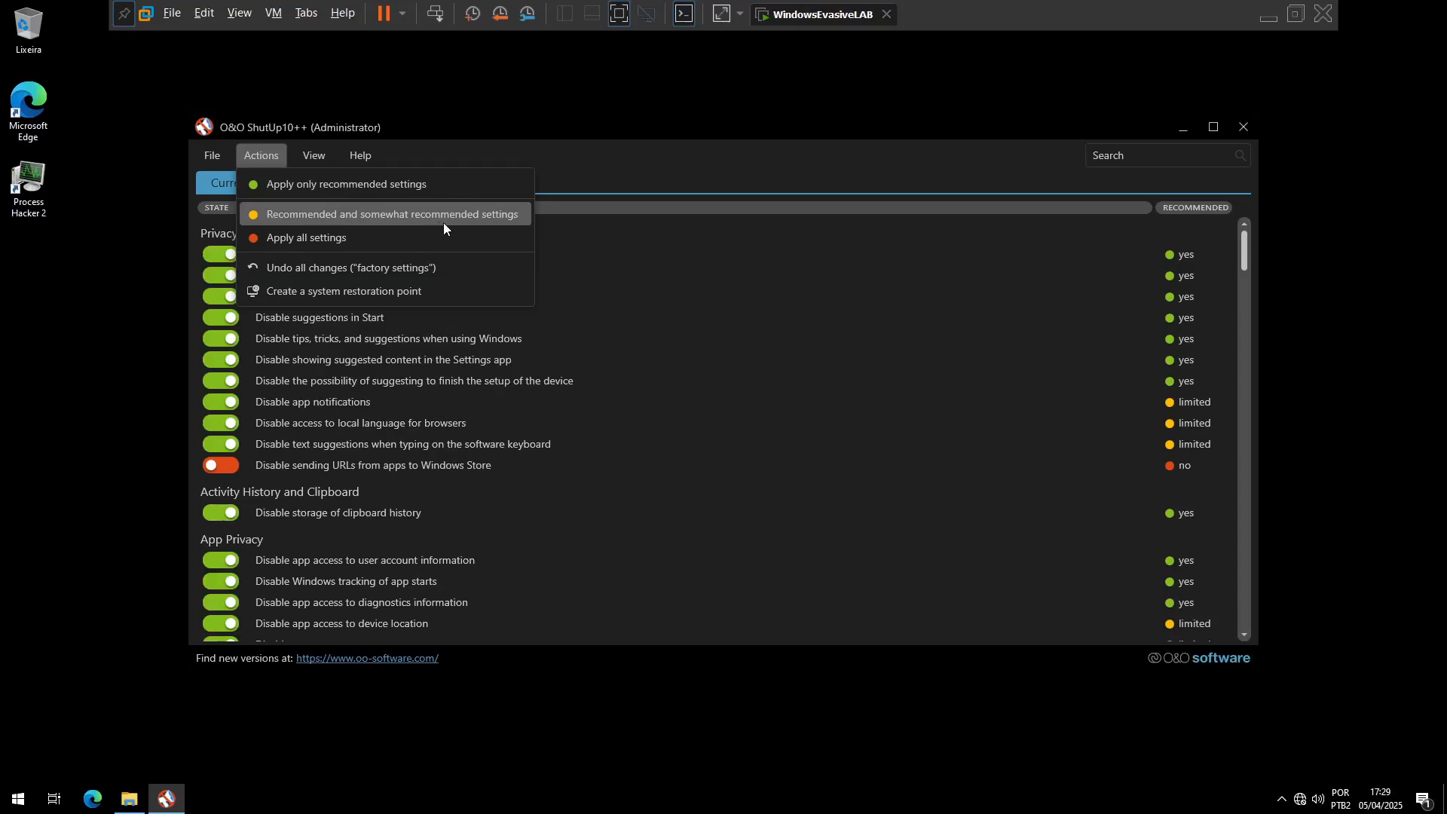
left_click(591, 146)
scroll(682, 453, "down", 15)
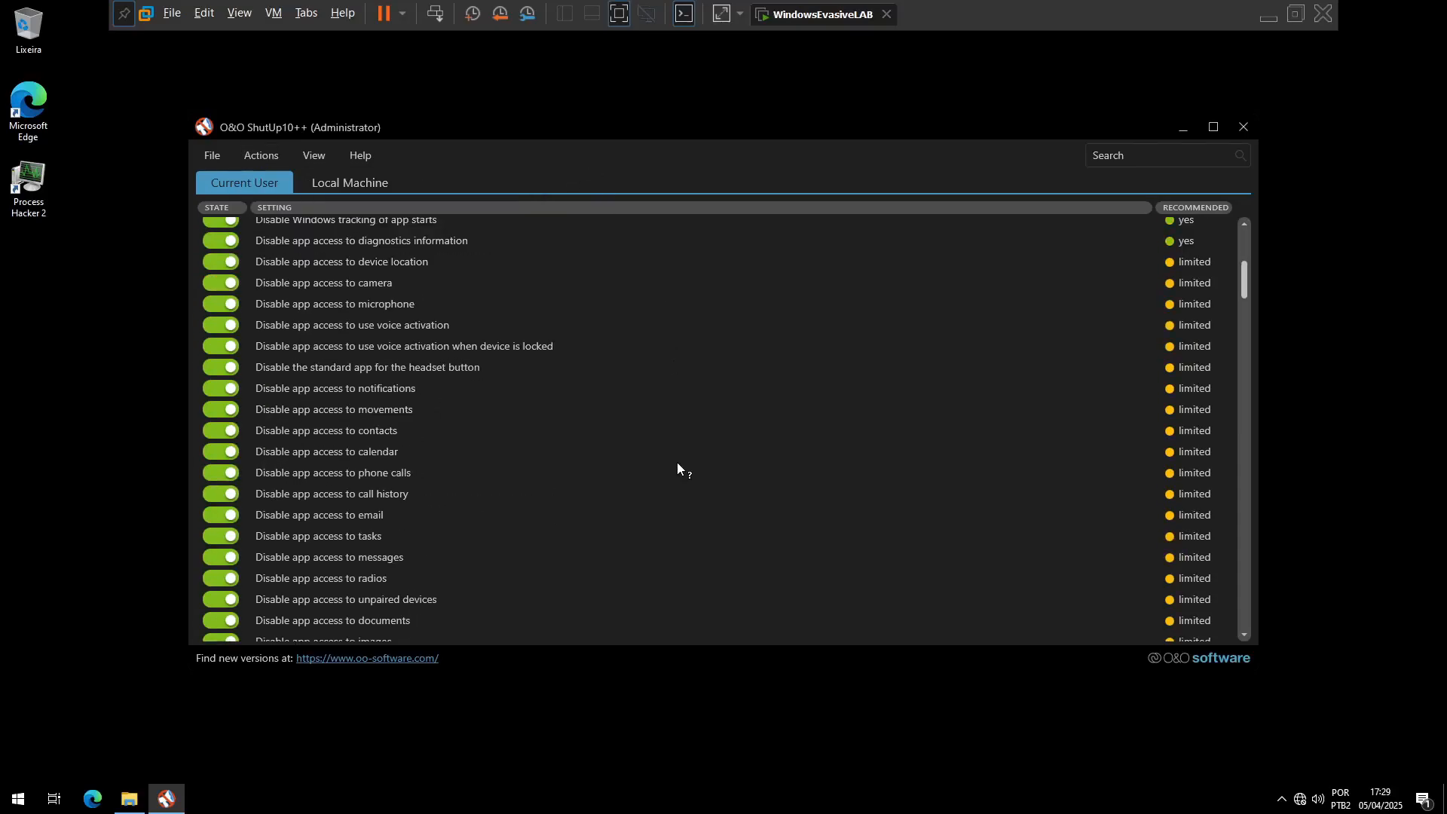
scroll(656, 479, "up", 12)
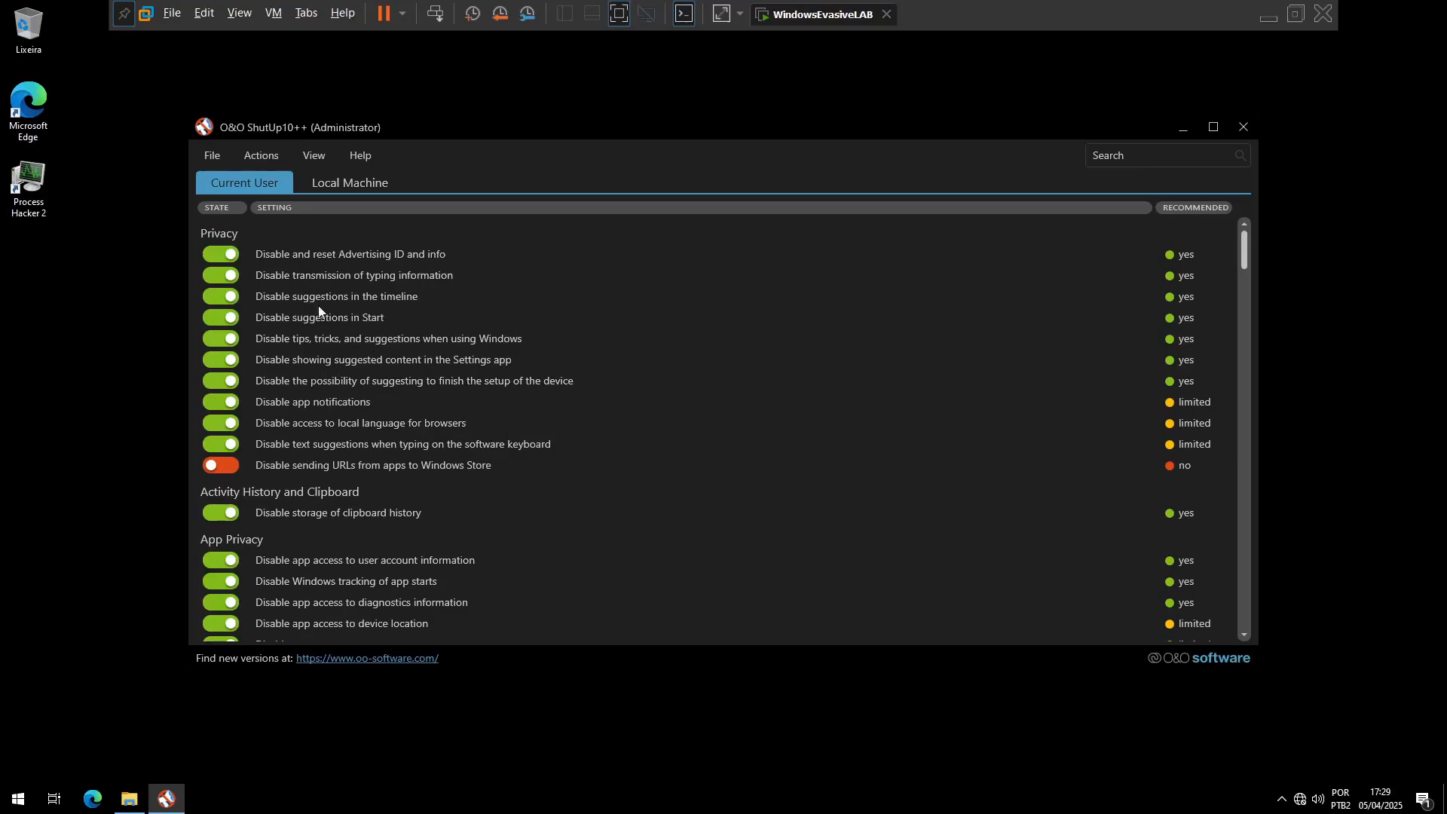
scroll(603, 496, "down", 10)
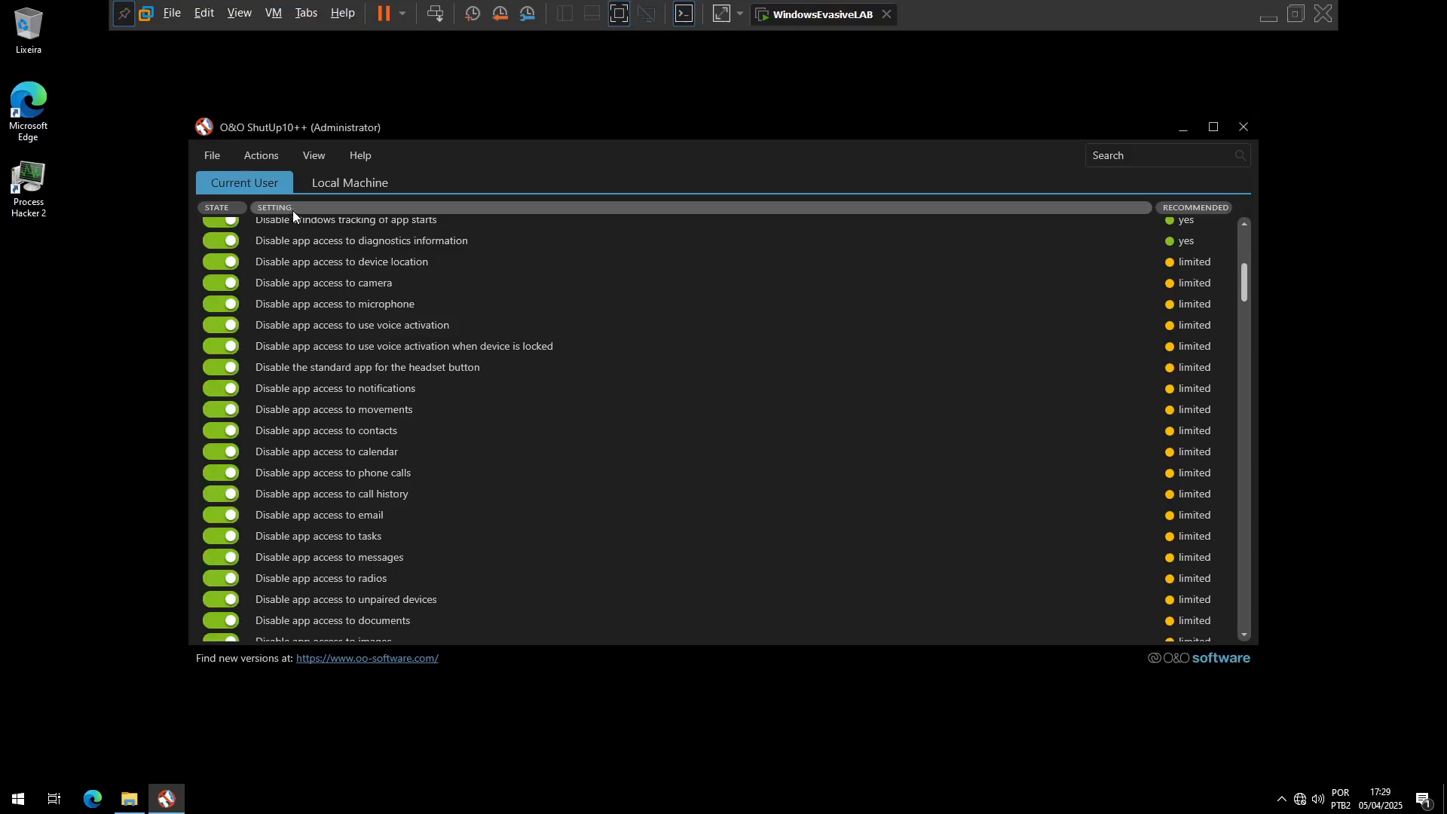
left_click(241, 155)
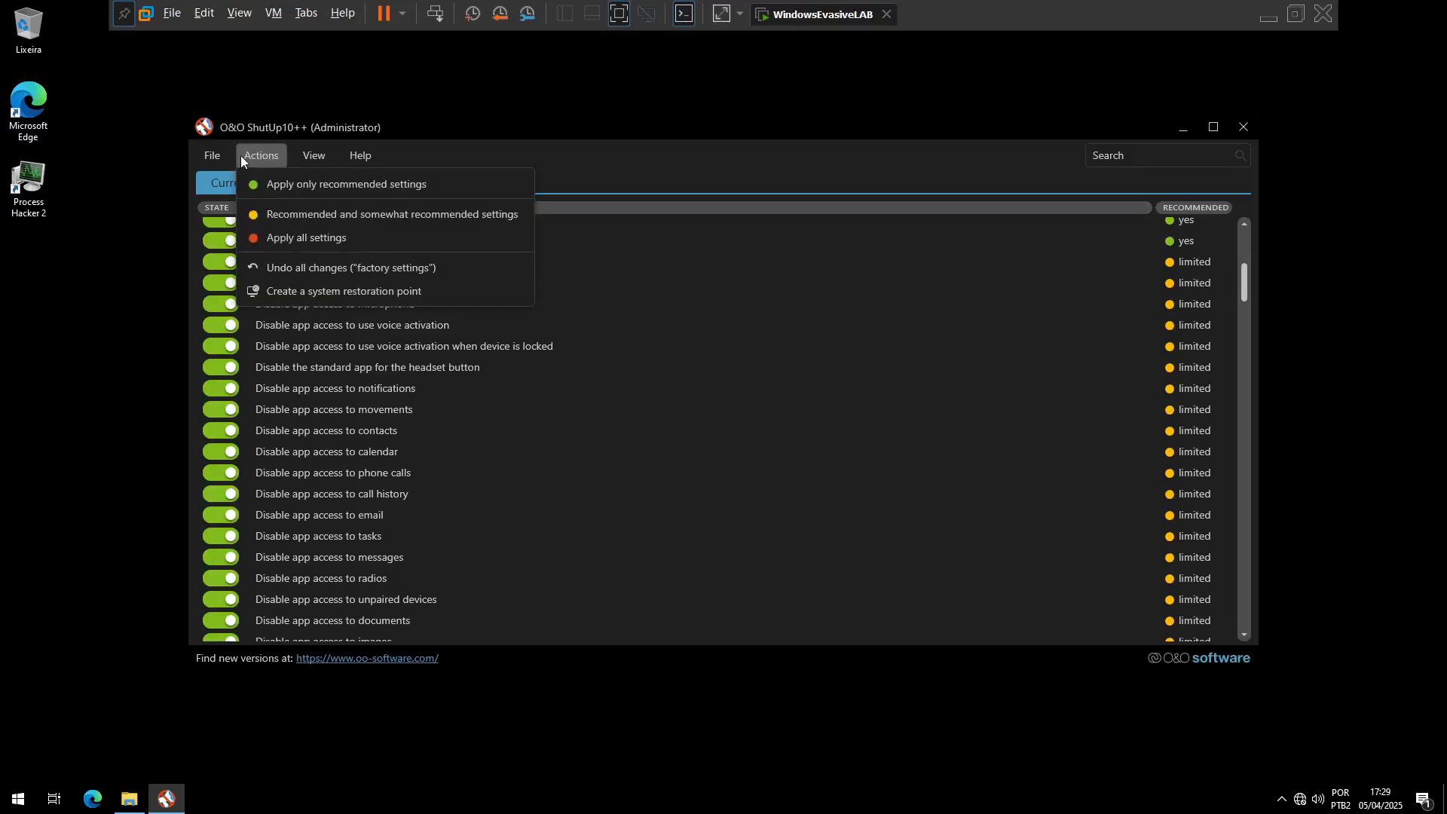
left_click(685, 143)
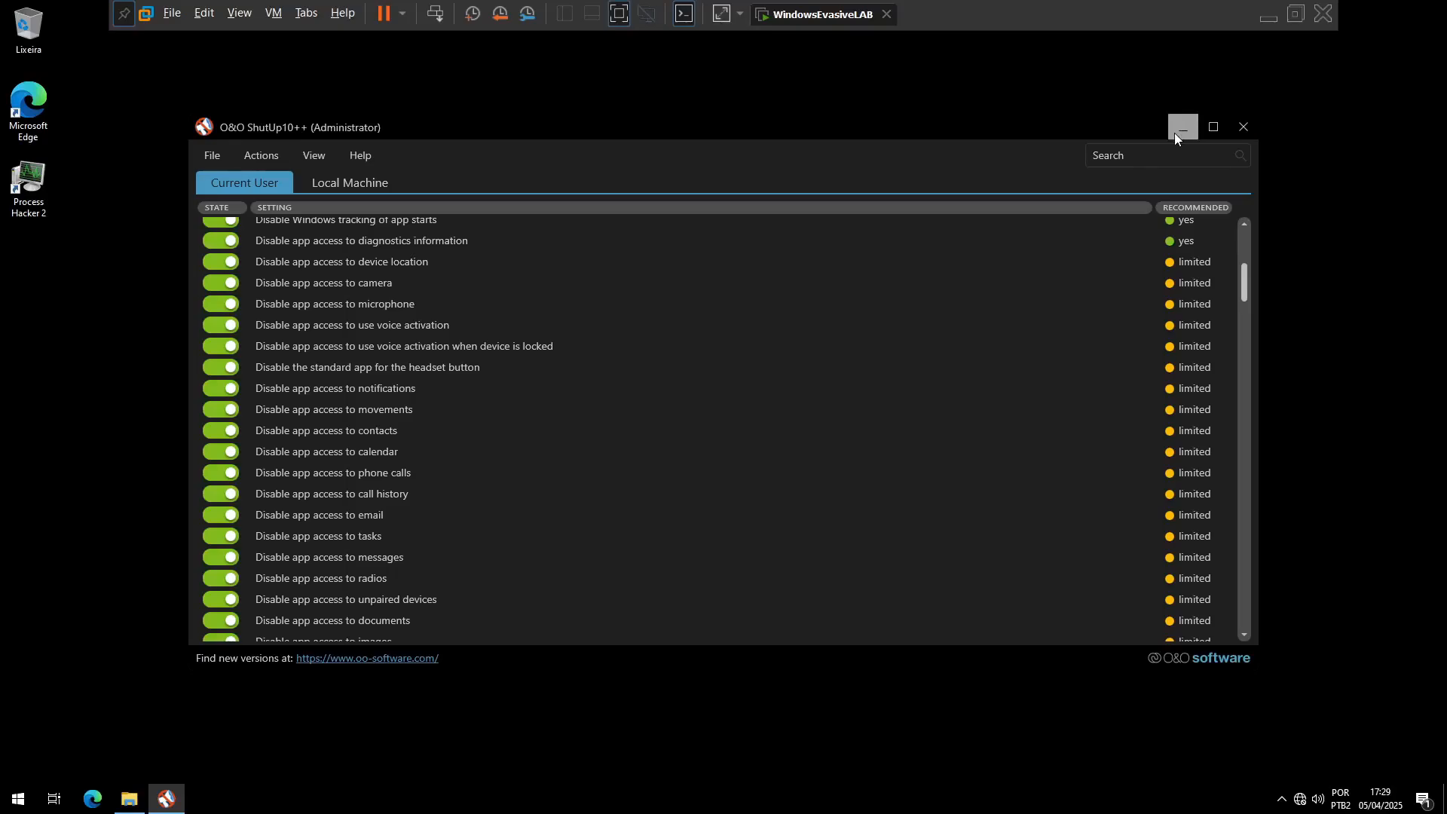
Step: Close O&O ShutUp10++, acknowledging its closing notice, and select processhacker-2.39-setup in Downloads
left_click(1241, 130)
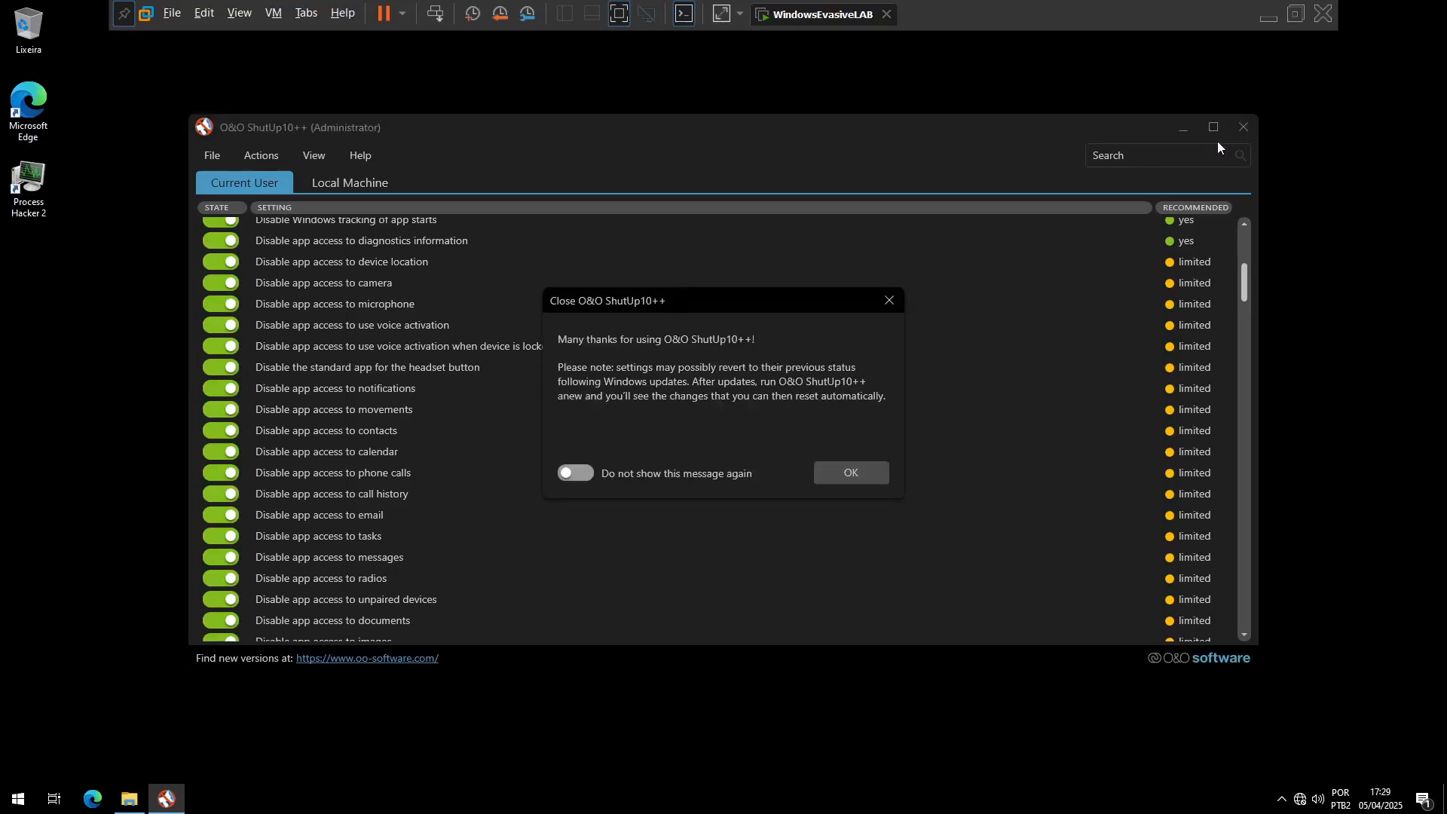
left_click(866, 470)
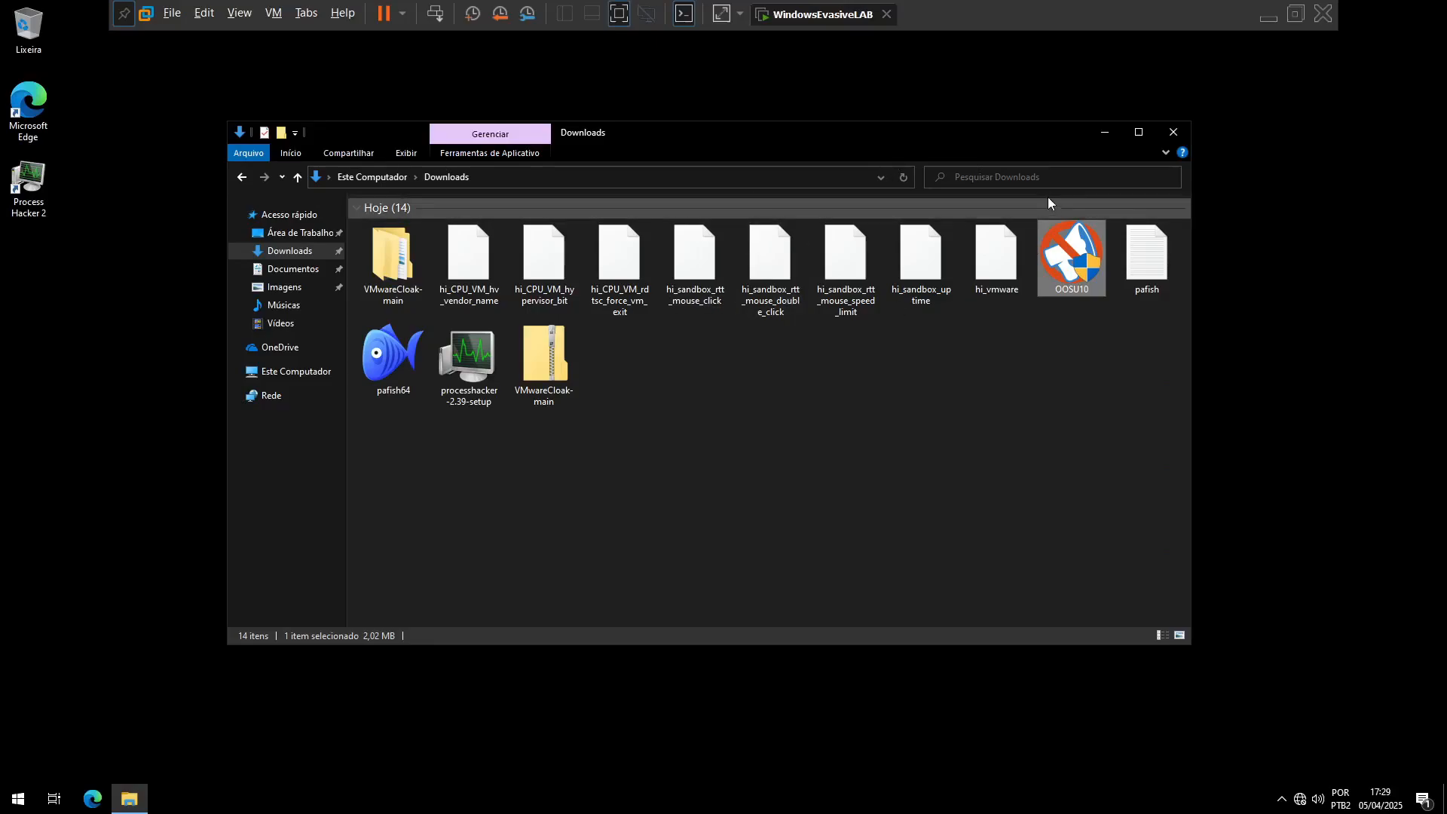
left_click(468, 362)
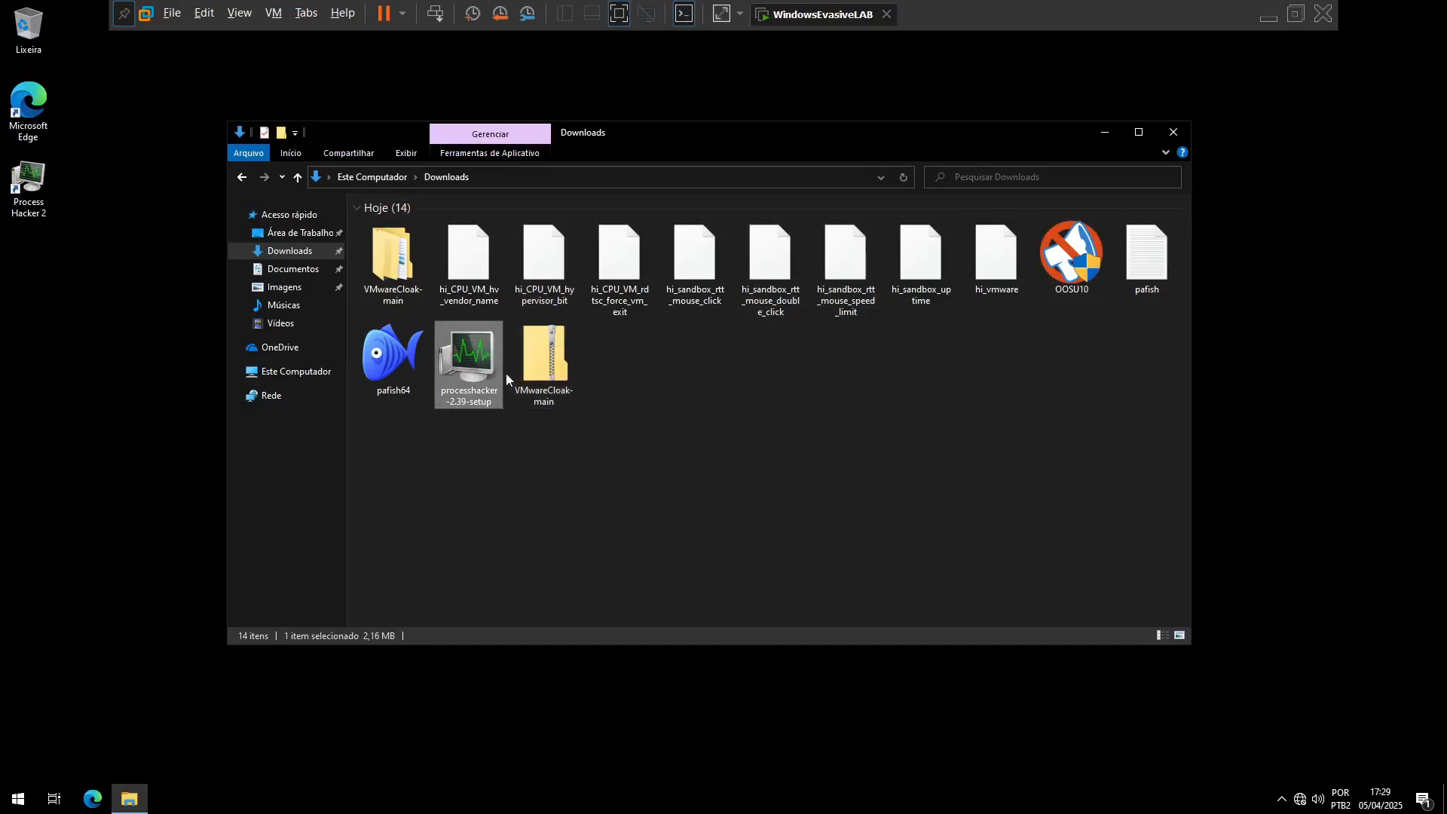
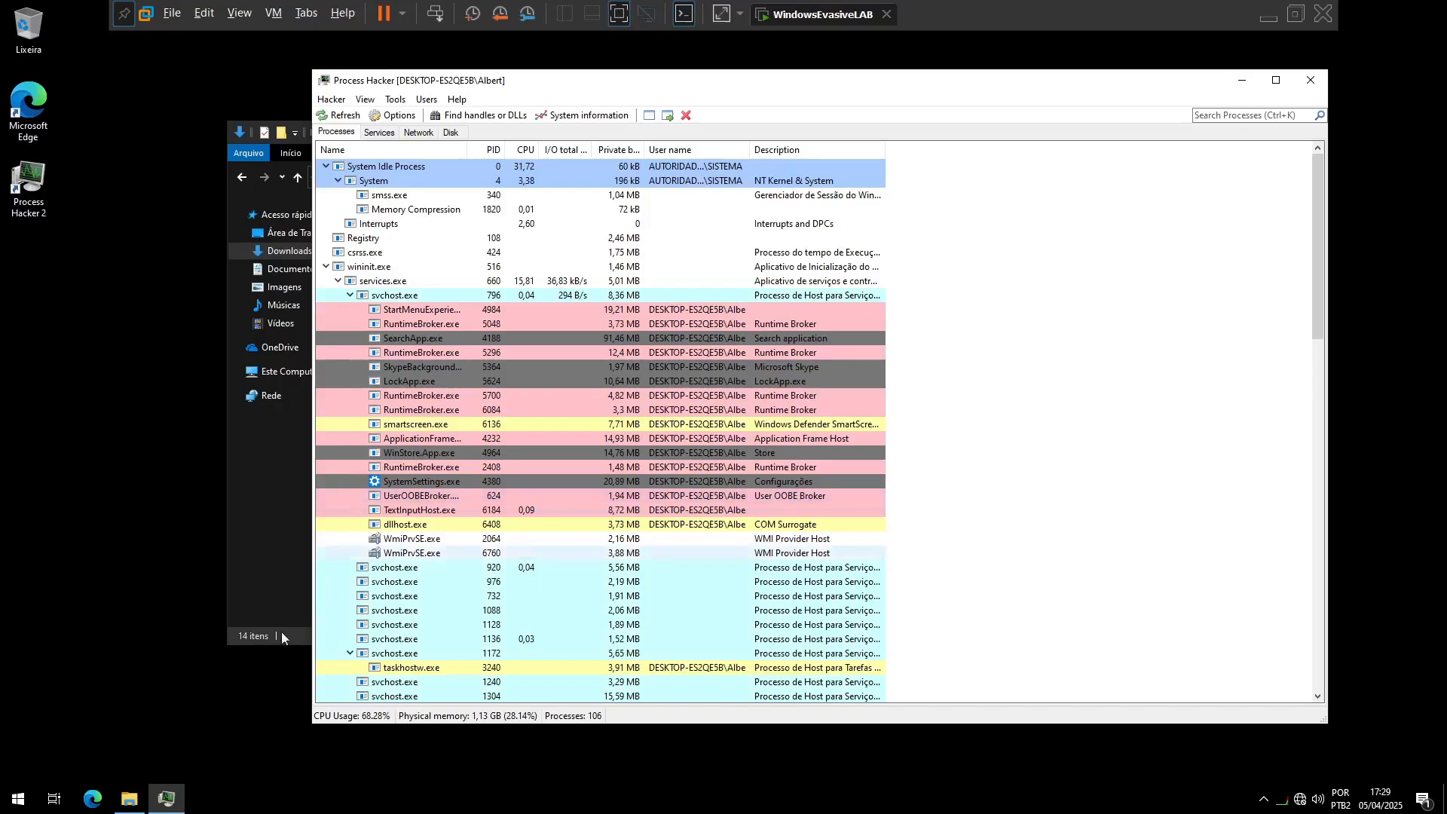
Step: Launch Windows PowerShell in the guest as a sample process to inspect
left_click(17, 800)
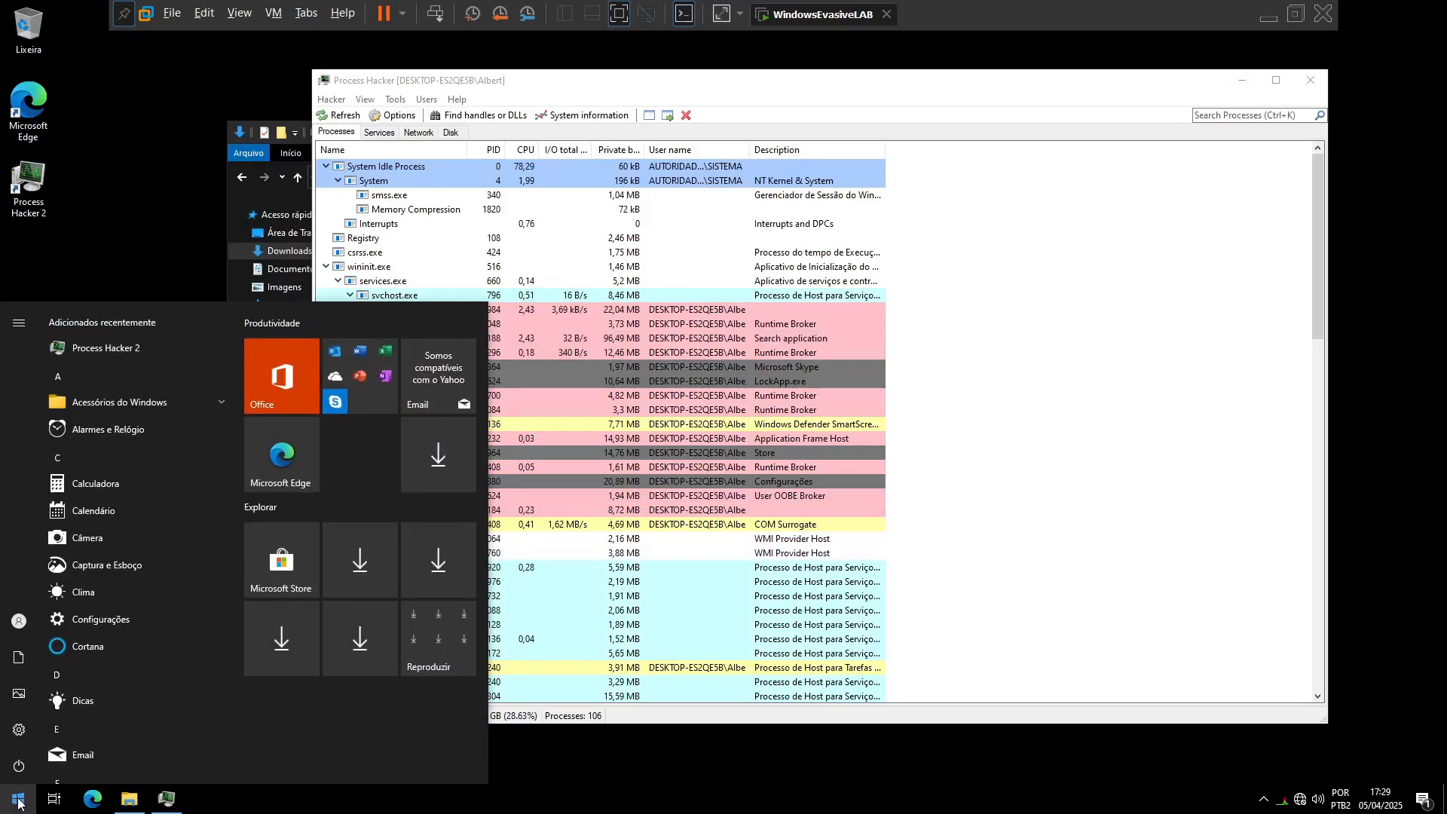
type("power")
key("Return")
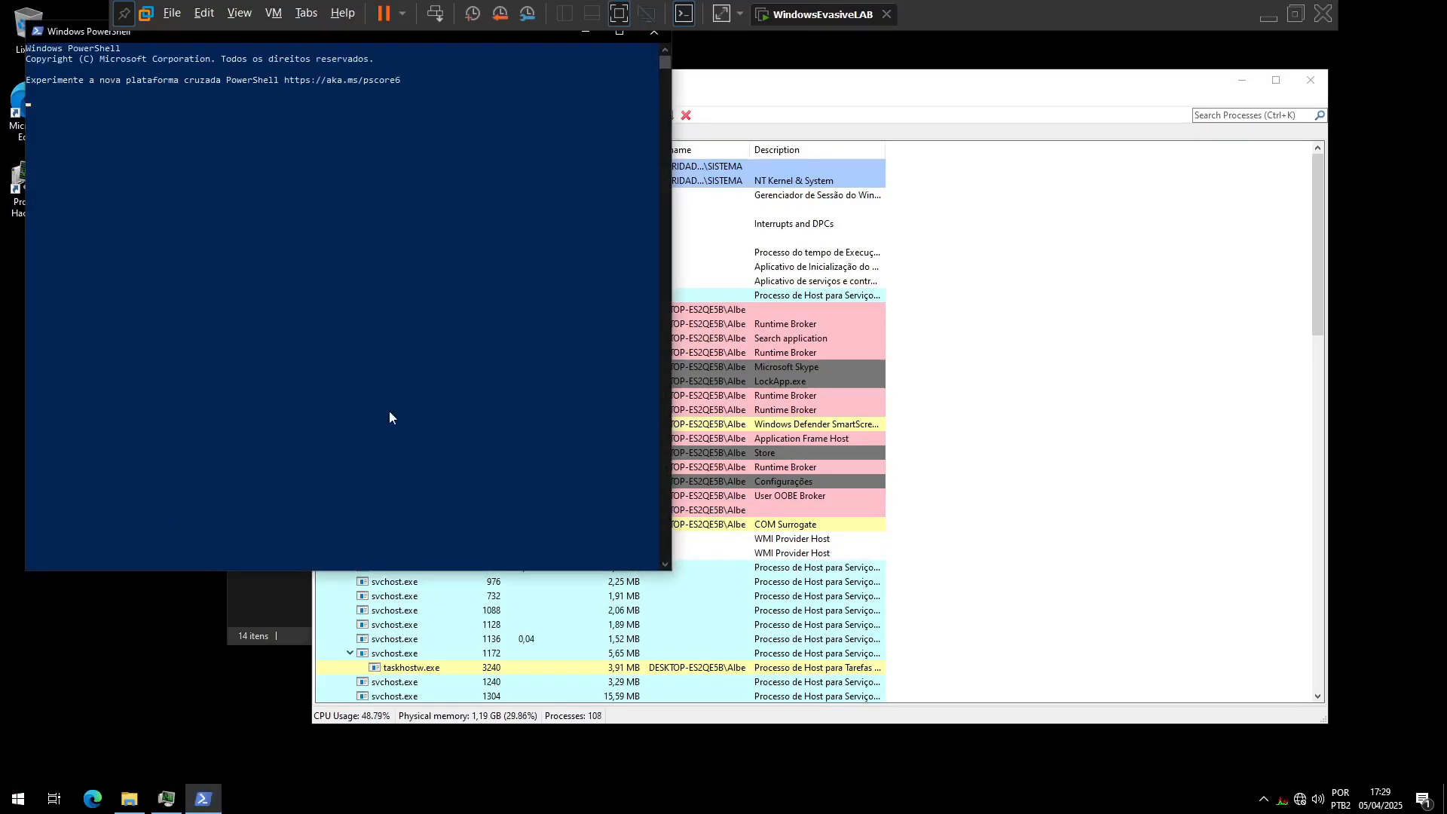
Step: Switch to Process Hacker, locate powershell.exe under explorer.exe in the process tree, and open its available process actions
left_click(902, 90)
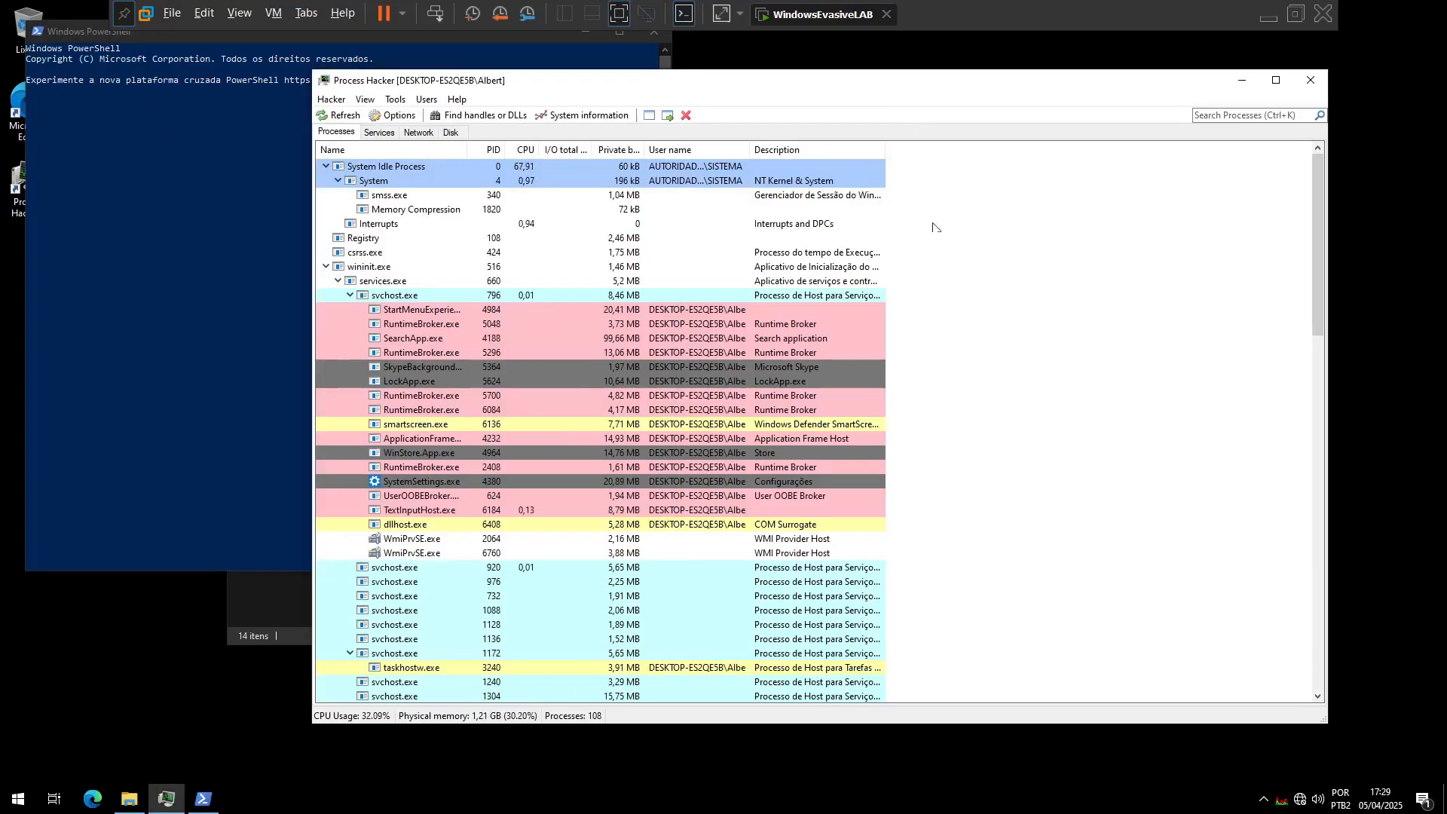
scroll(1083, 362, "down", 20)
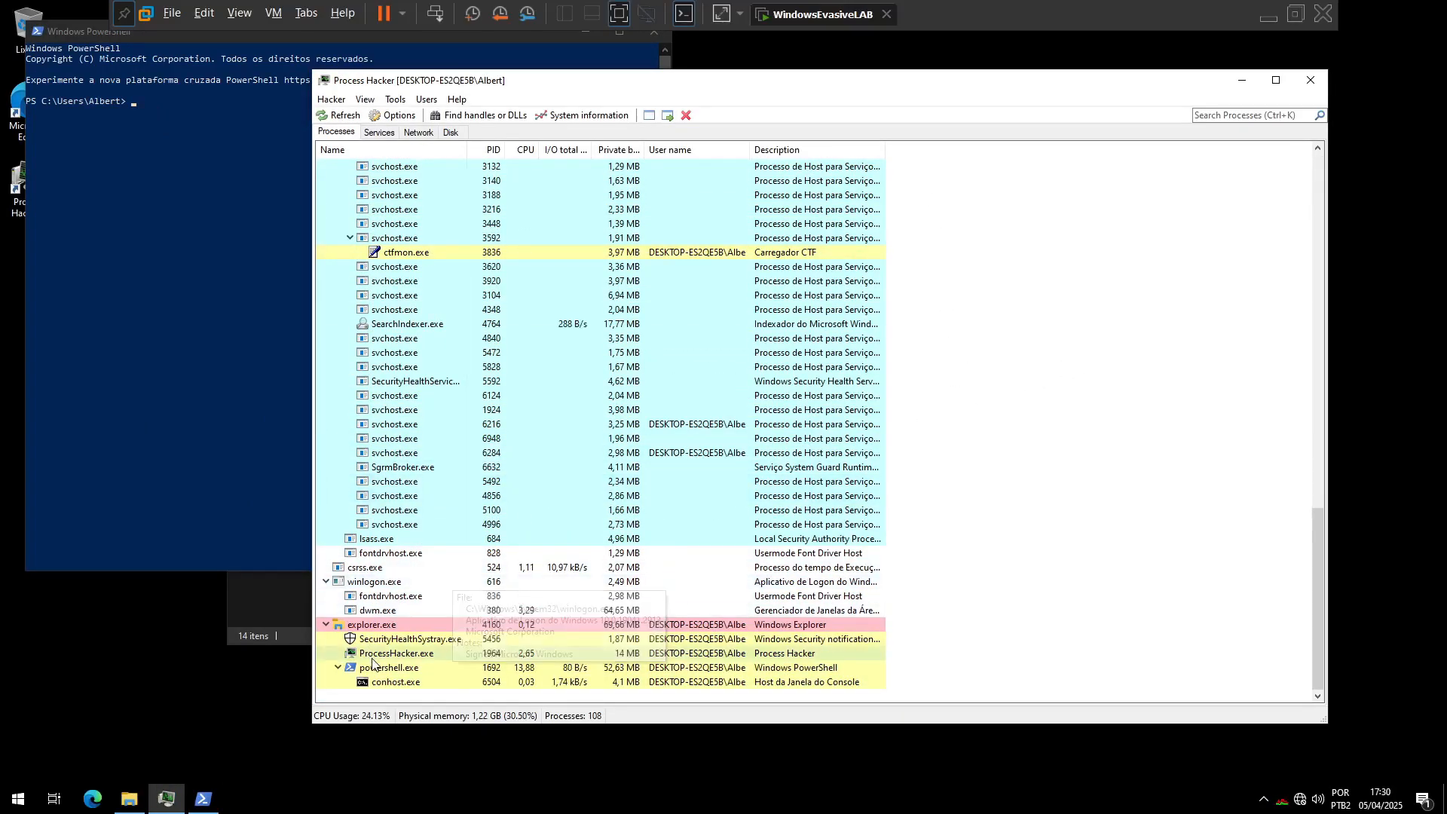
mouse_move(379, 652)
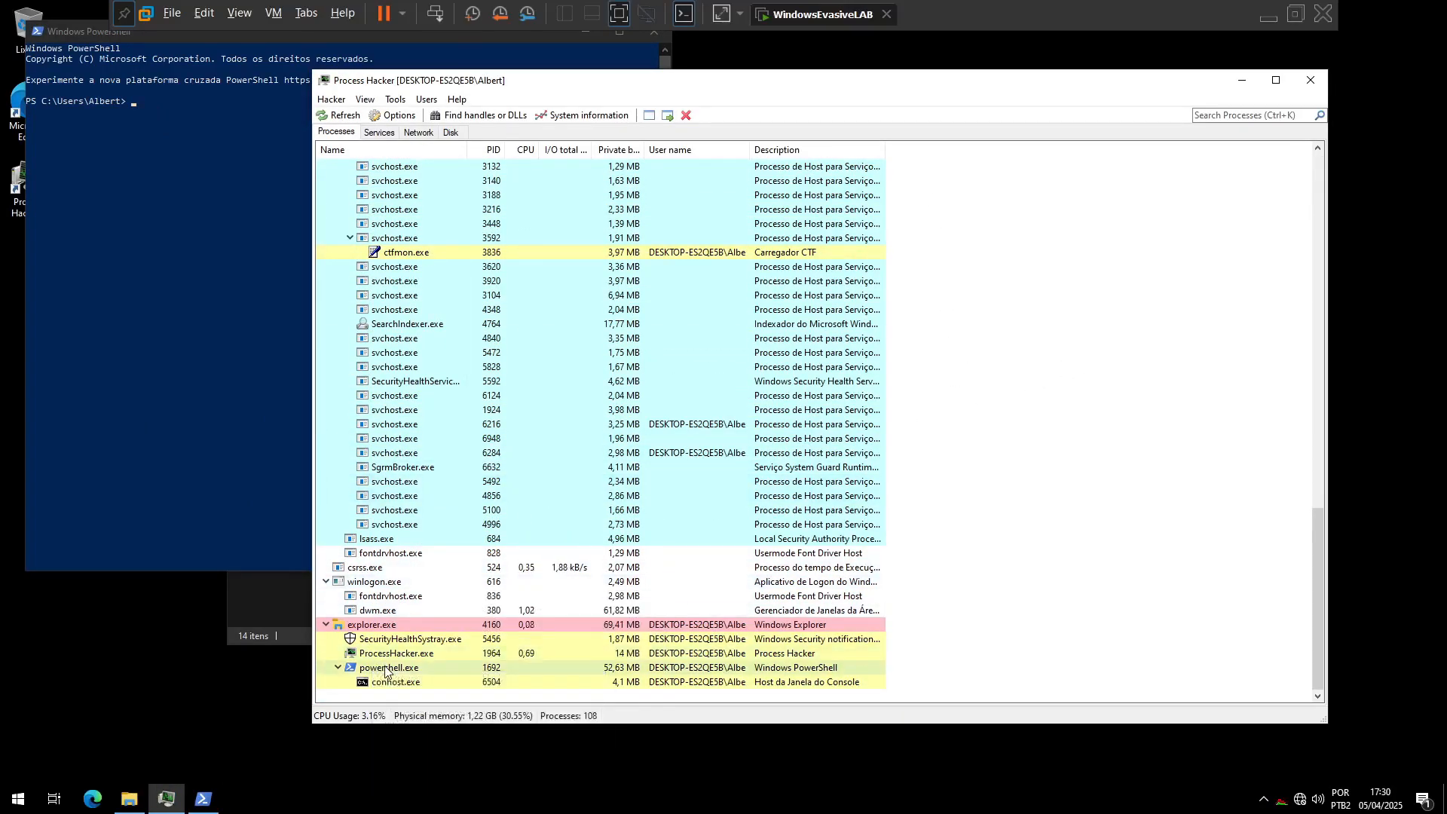
right_click(382, 670)
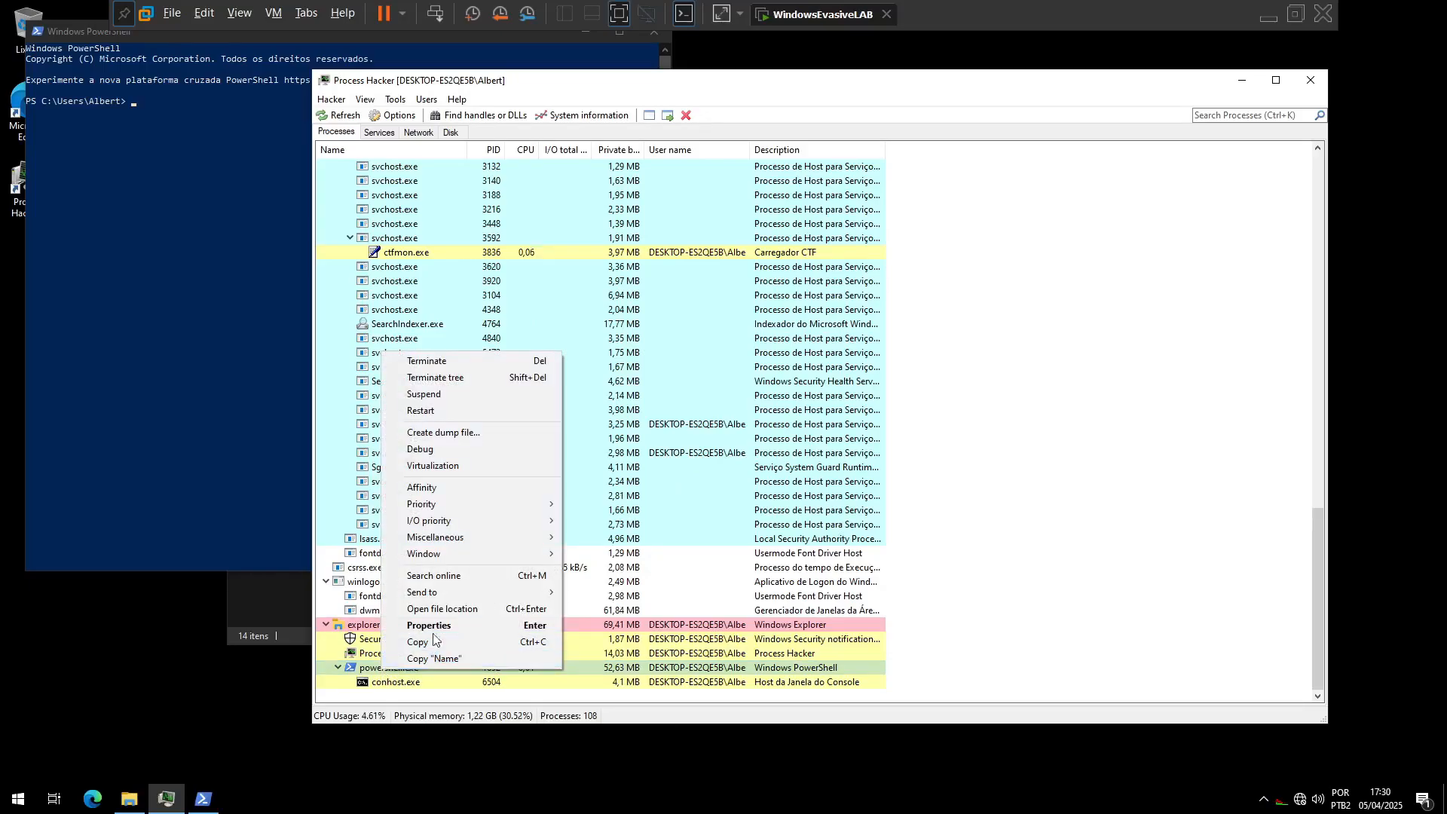
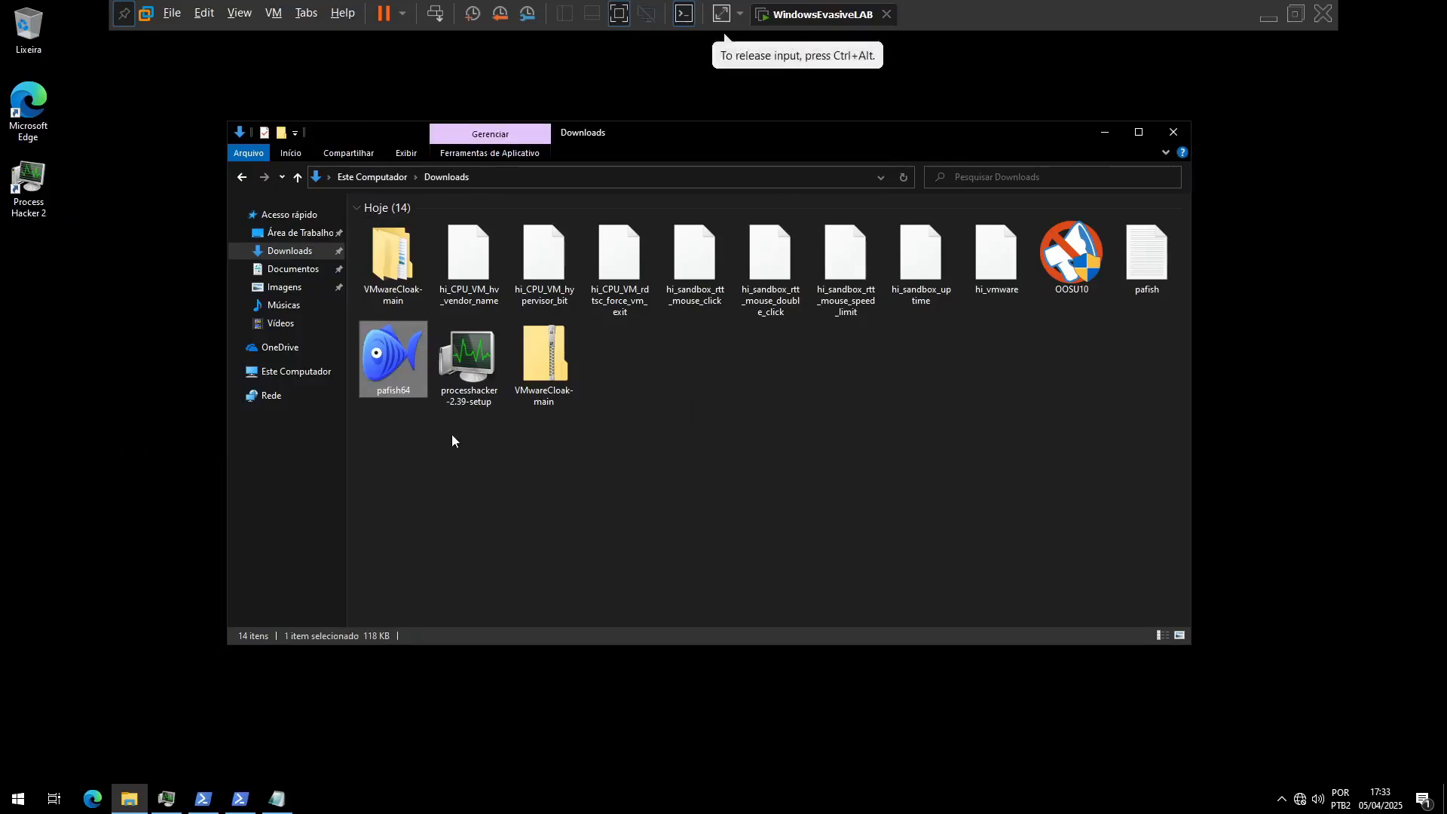
Step: Run pafish64 from Downloads as administrator, enlarge its console text and move the window toward the screen's centre
right_click(376, 356)
left_click(419, 379)
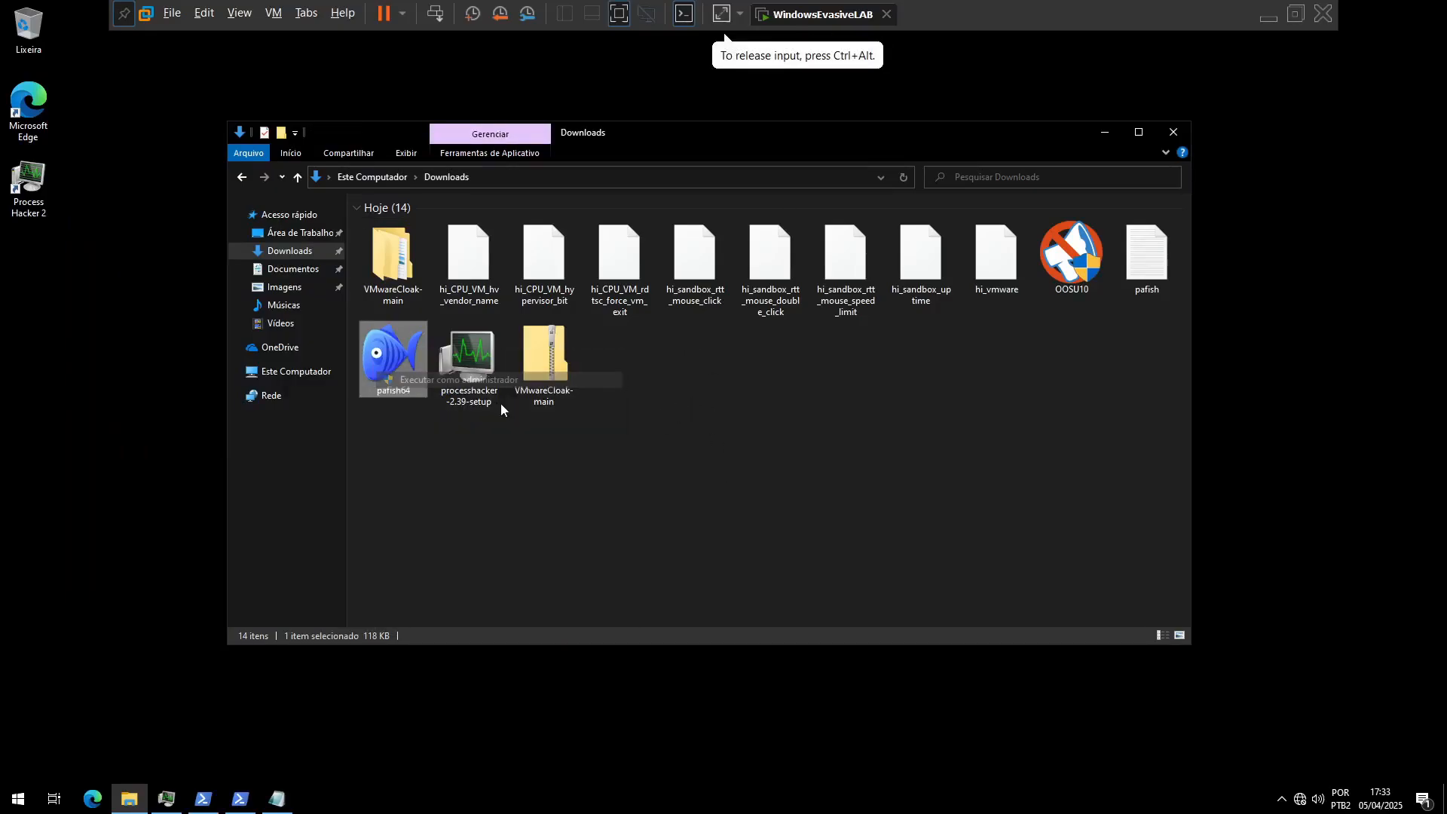
left_click(684, 496)
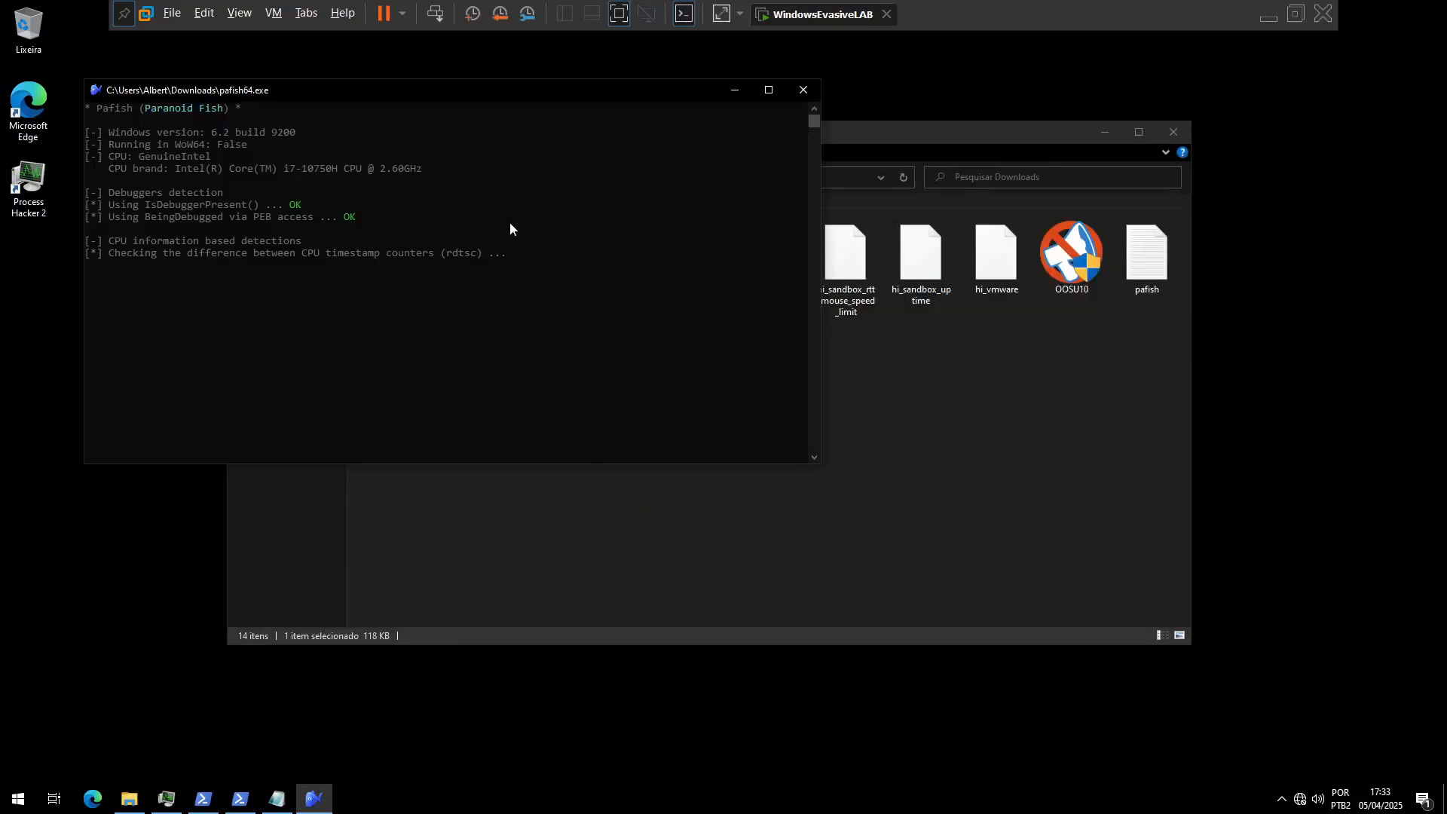
scroll(527, 298, "up", 2)
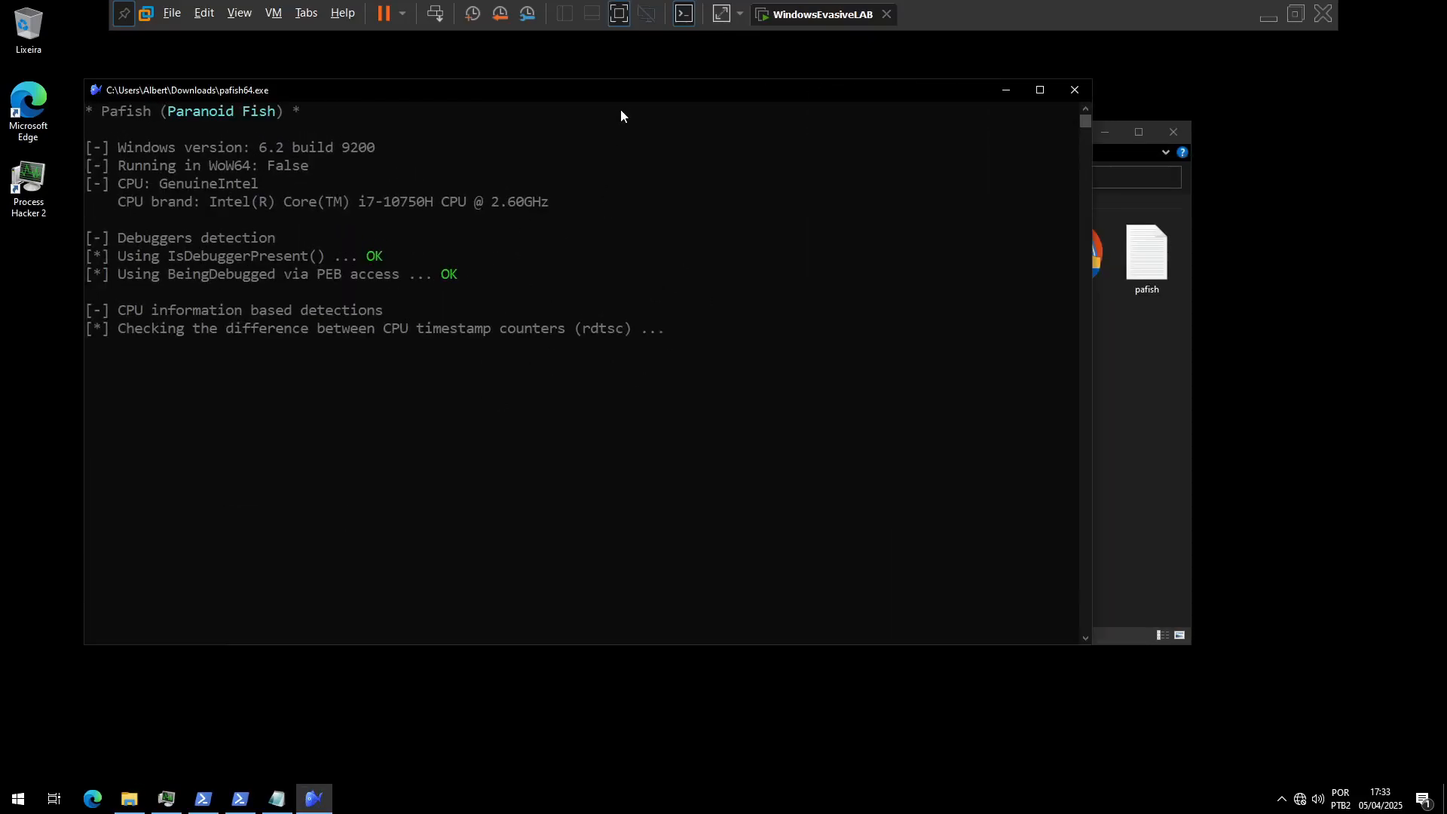
left_click_drag(607, 90, 706, 89)
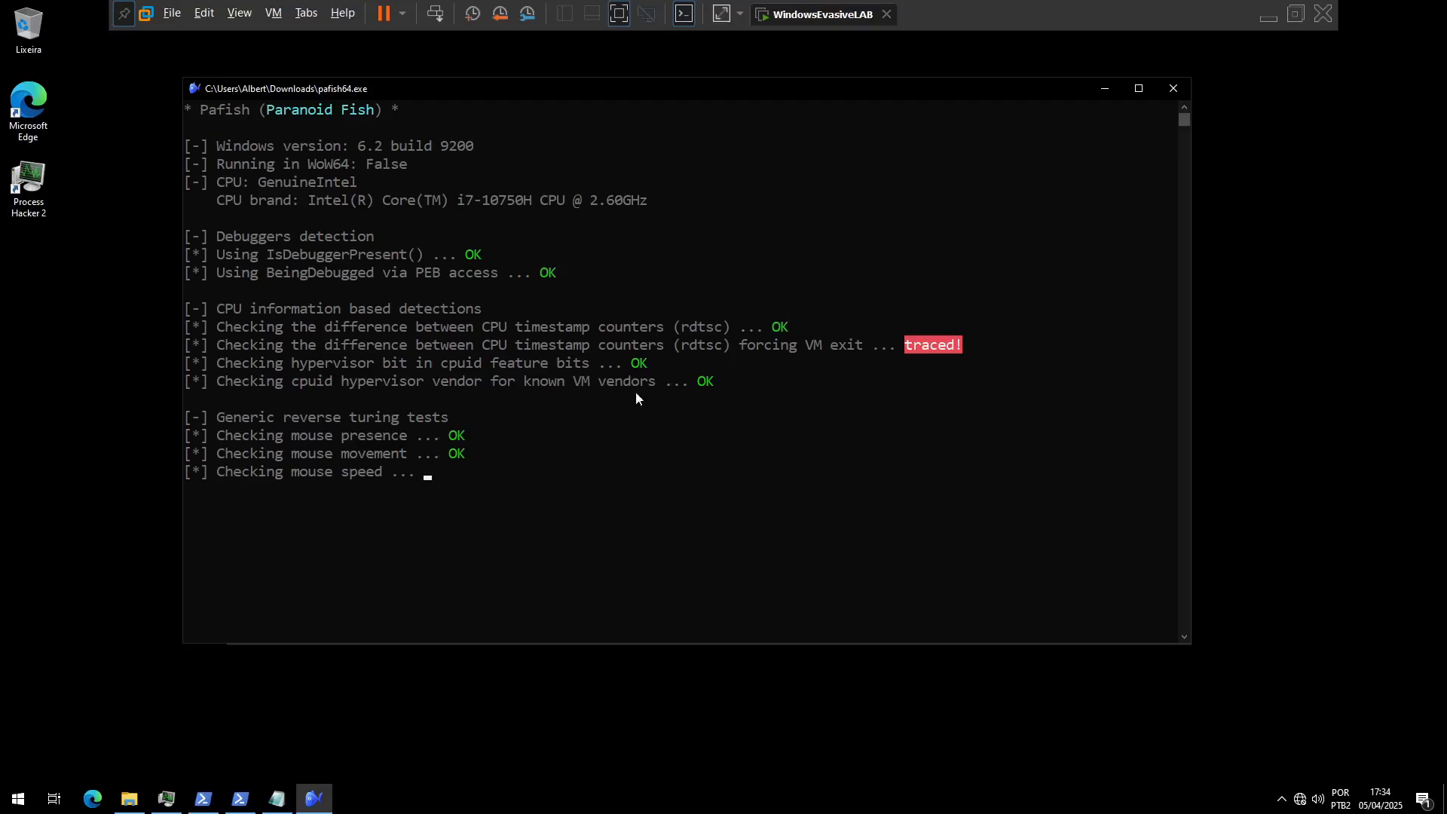
Step: Perform mouse activity for Pafish's reverse Turing tests and confirm its dialogs with OK
left_click(707, 360)
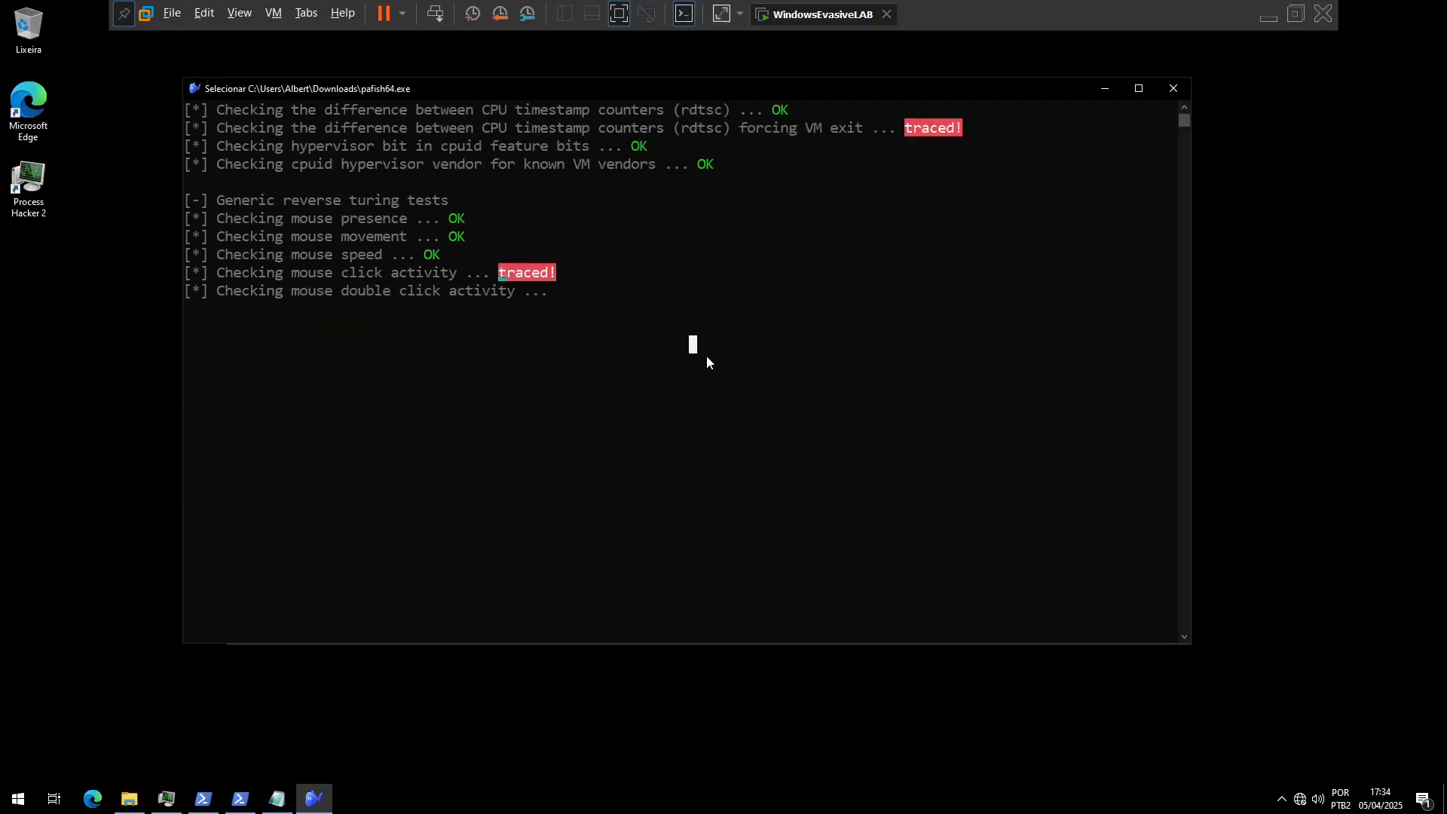
right_click(707, 357)
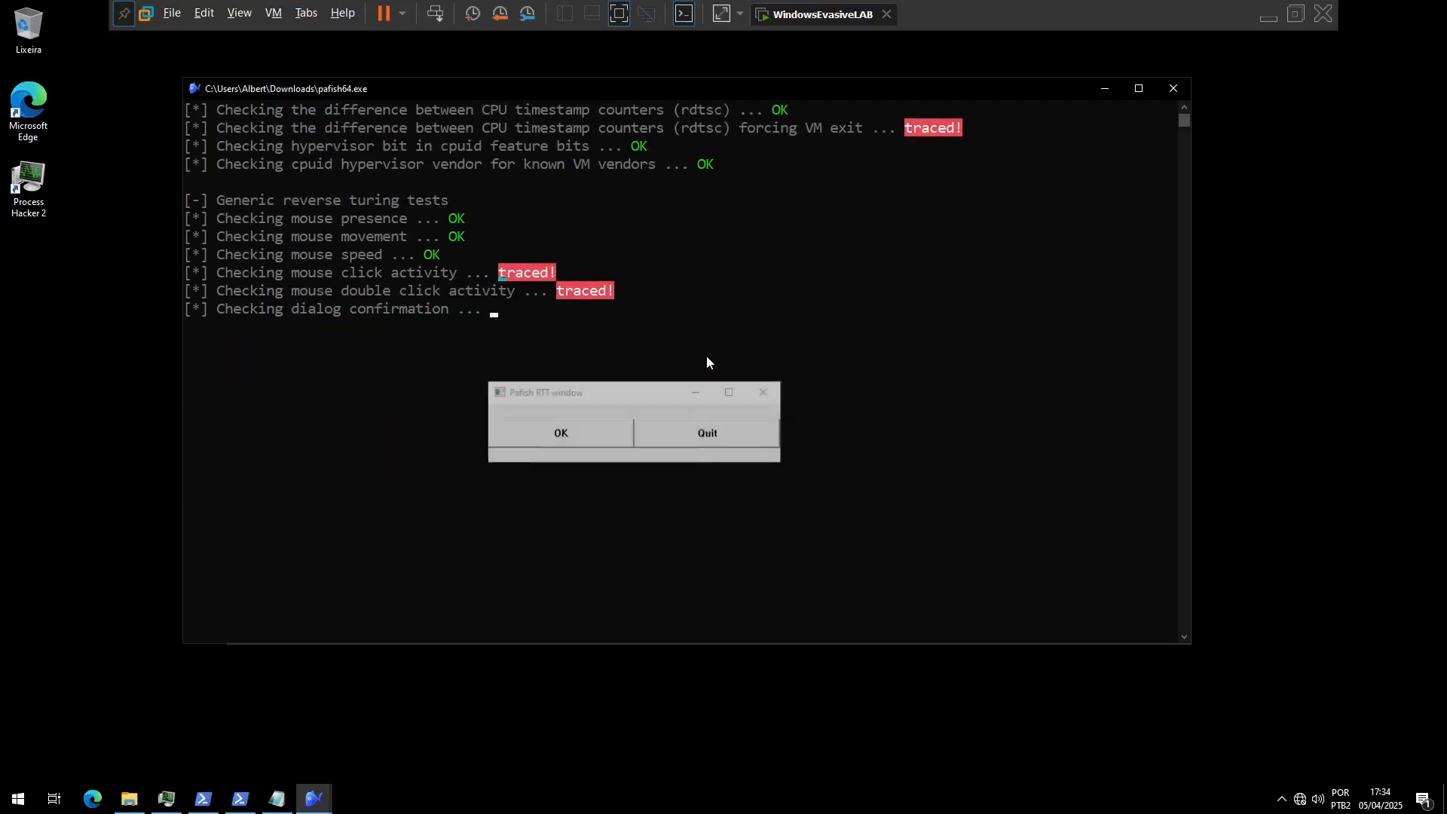
left_click(567, 432)
left_click(410, 483)
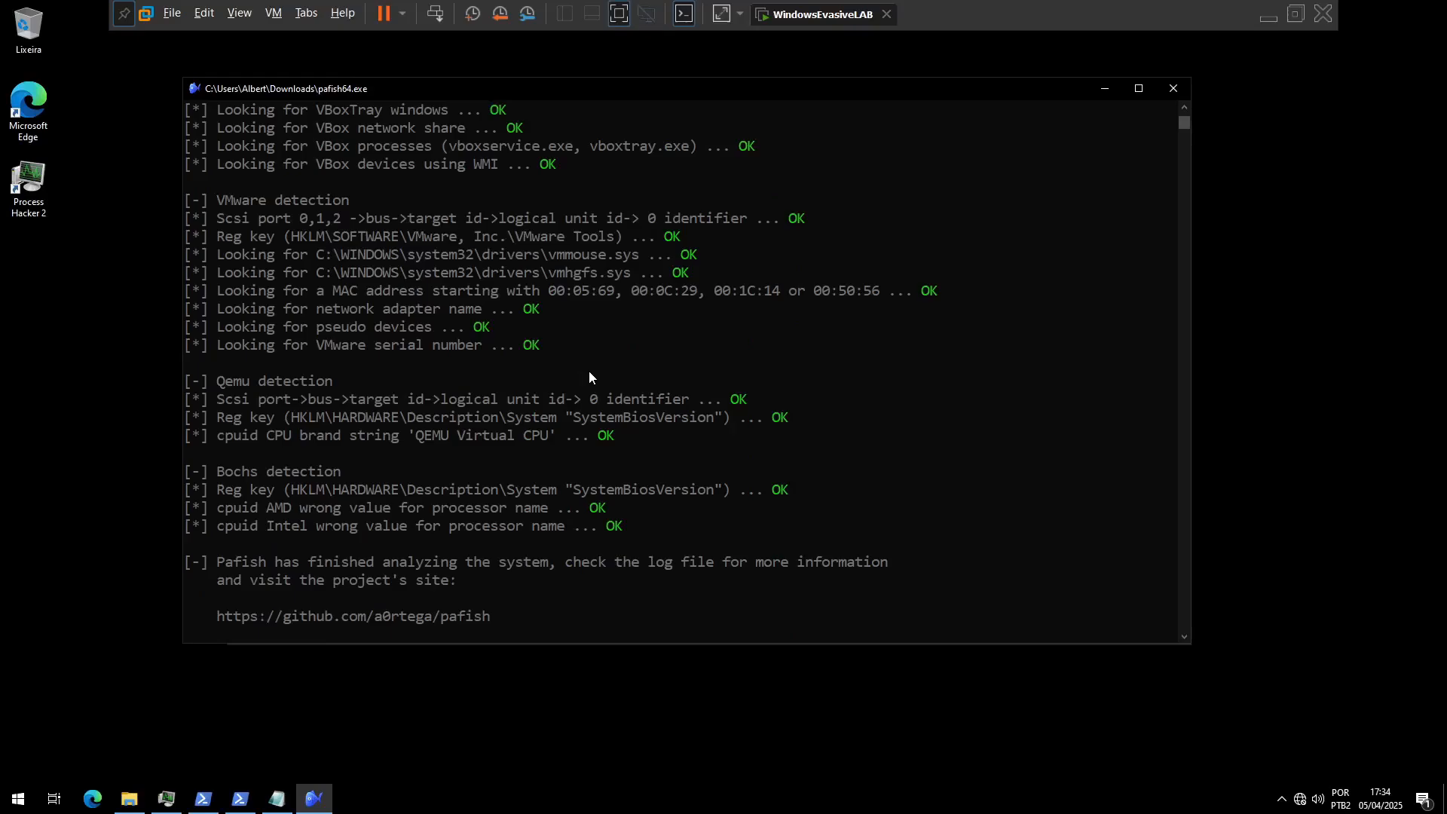
Step: Review Pafish's generic sandbox results, highlighting the operating system uptime check that uses GetTickCount()
scroll(693, 410, "up", 5)
scroll(695, 407, "up", 7)
scroll(705, 380, "up", 7)
scroll(728, 400, "down", 7)
scroll(731, 418, "down", 4)
scroll(678, 355, "up", 3)
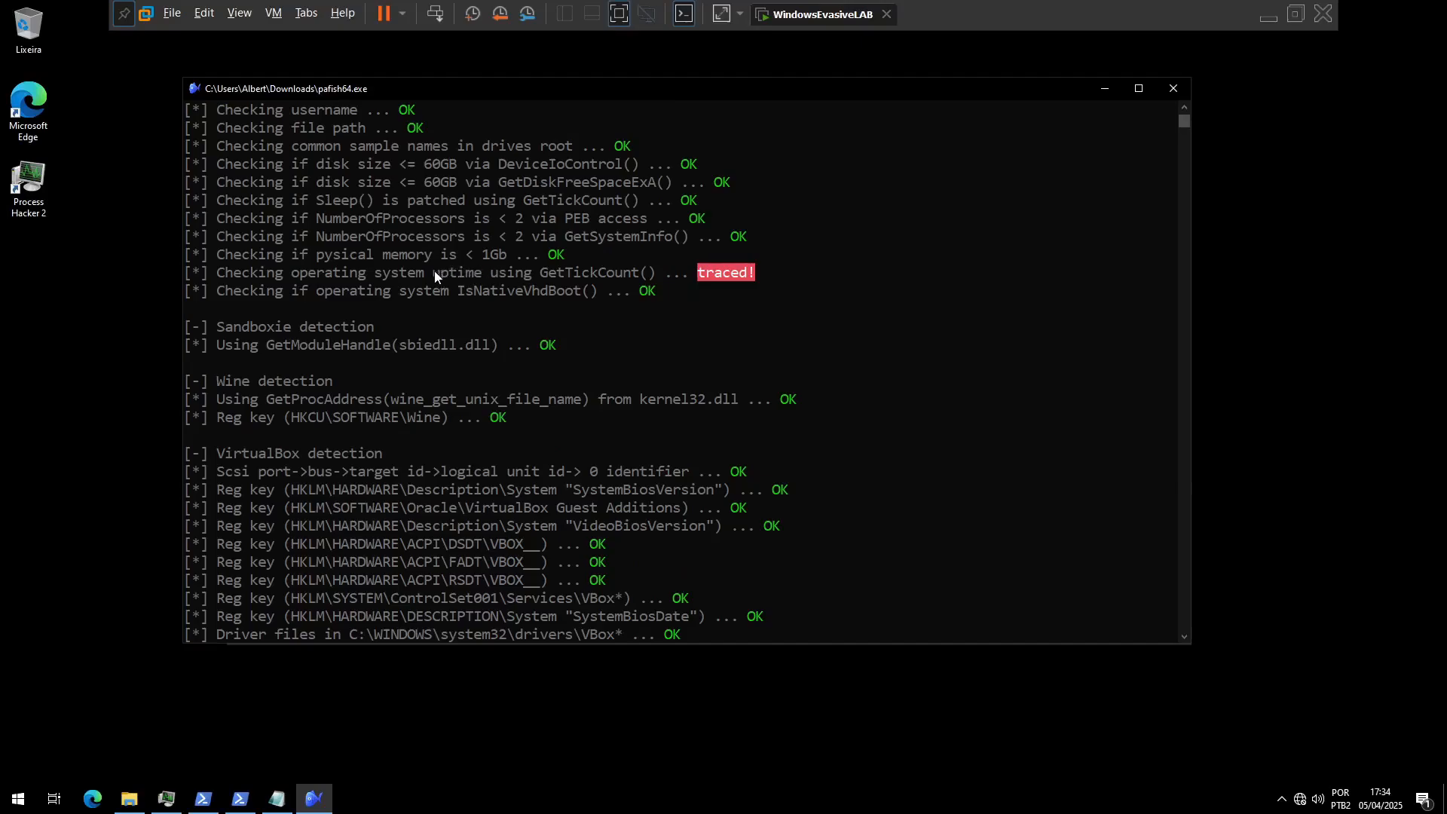
left_click_drag(434, 270, 499, 276)
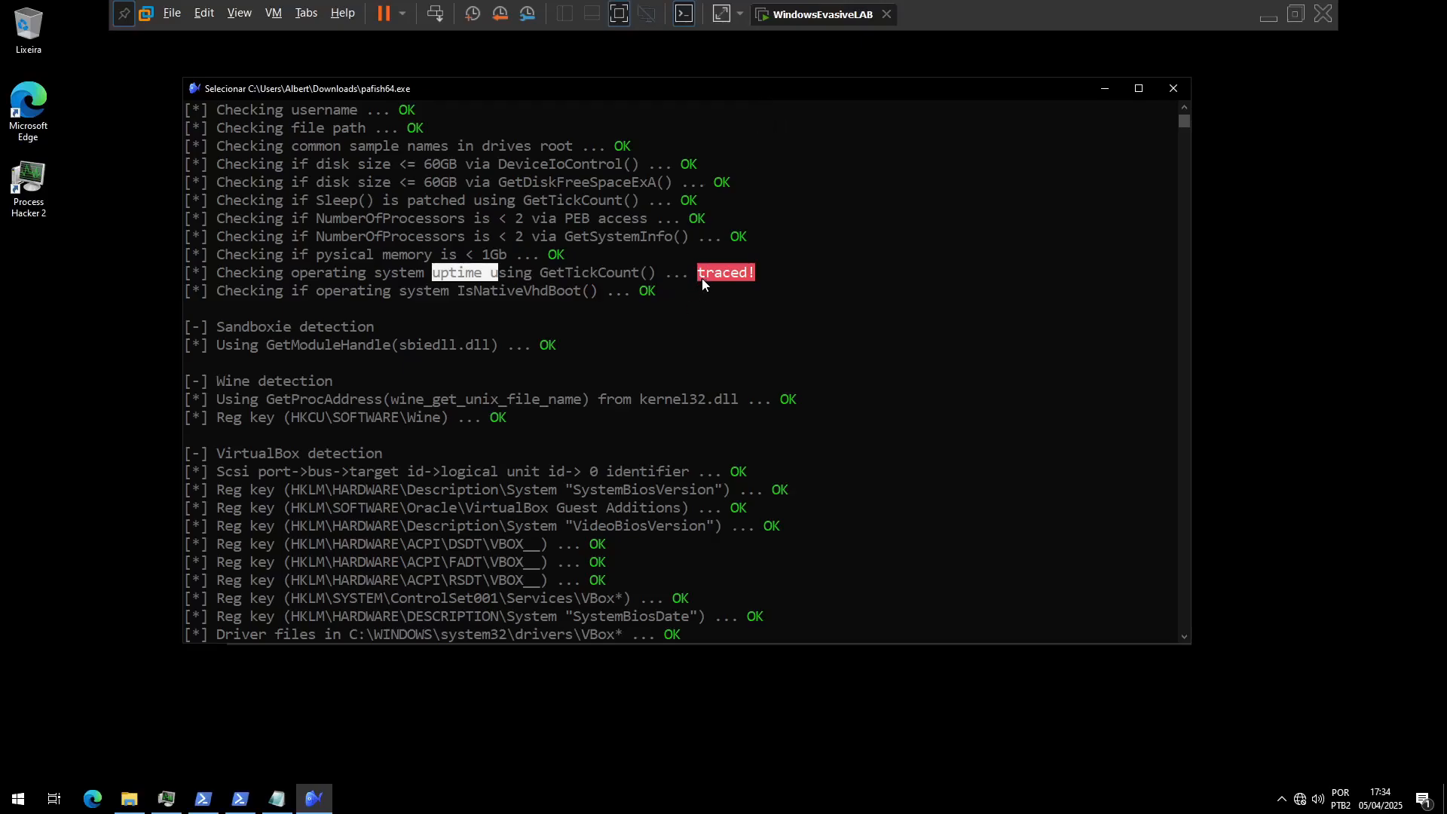
scroll(738, 294, "up", 9)
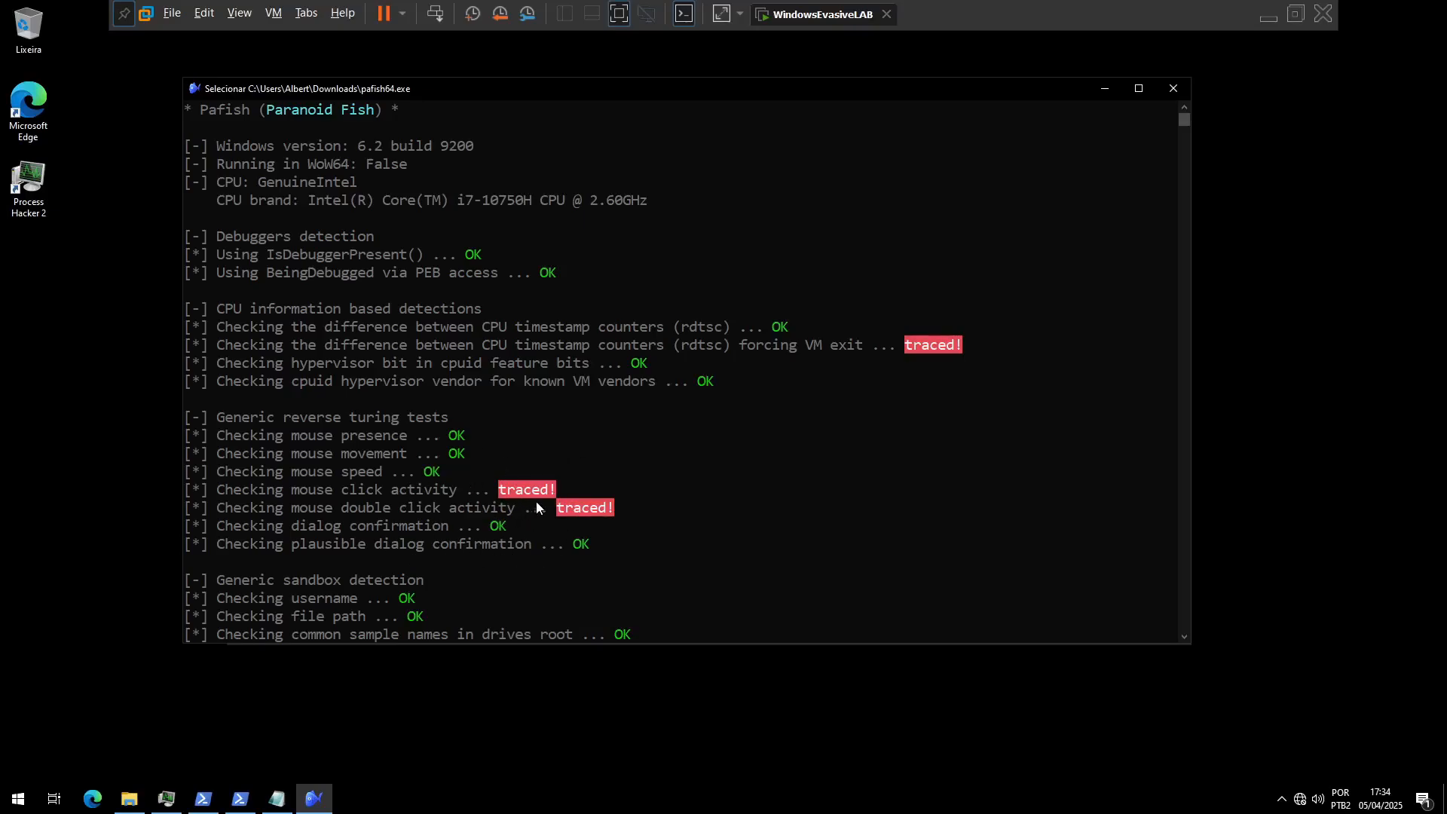
Step: Examine the rdtsc check forcing VM exit and its result in Pafish's CPU information section
left_click_drag(754, 344, 665, 346)
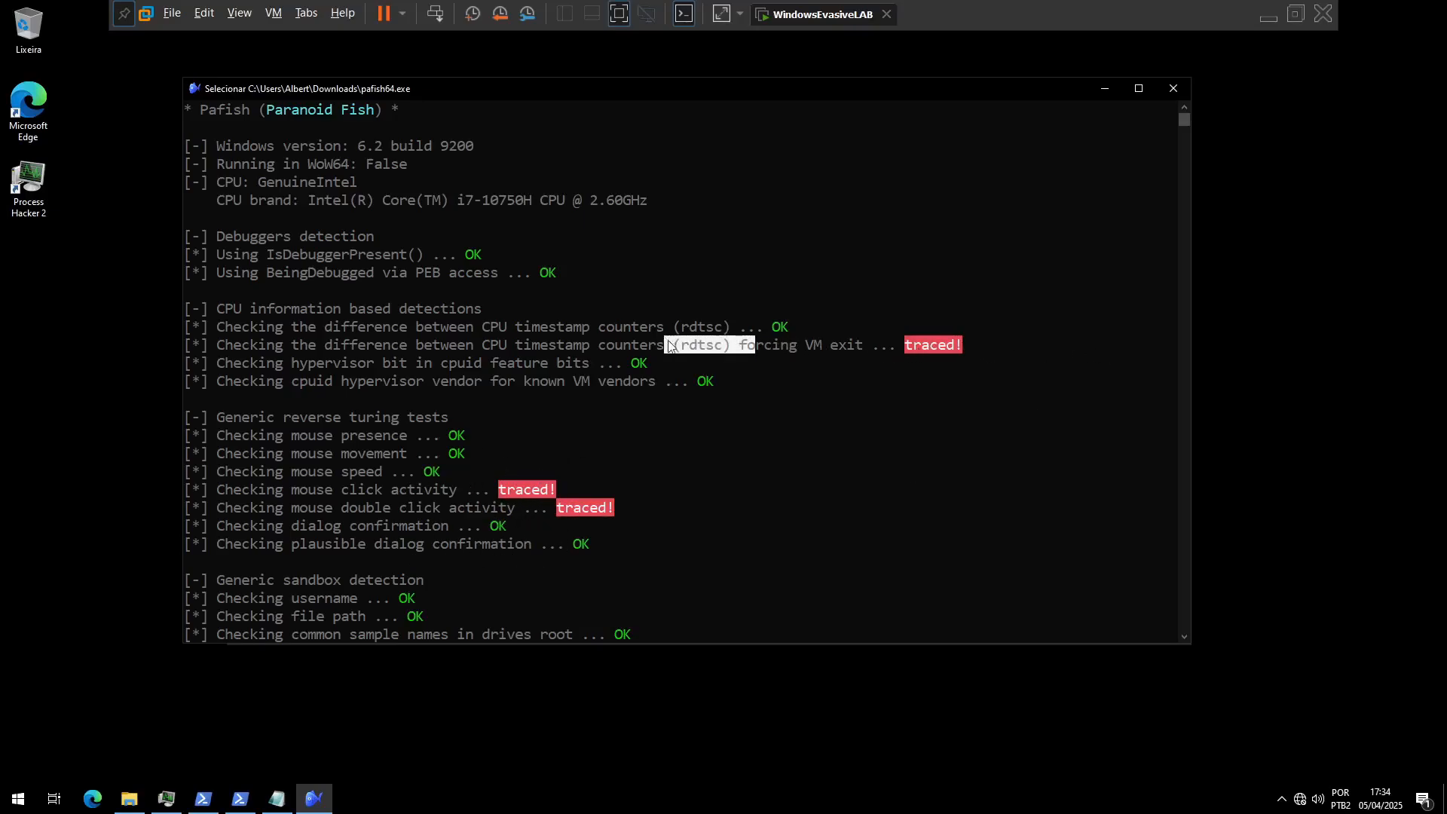
left_click(950, 357)
left_click_drag(874, 344, 994, 343)
left_click(999, 344)
scroll(875, 347, "down", 6)
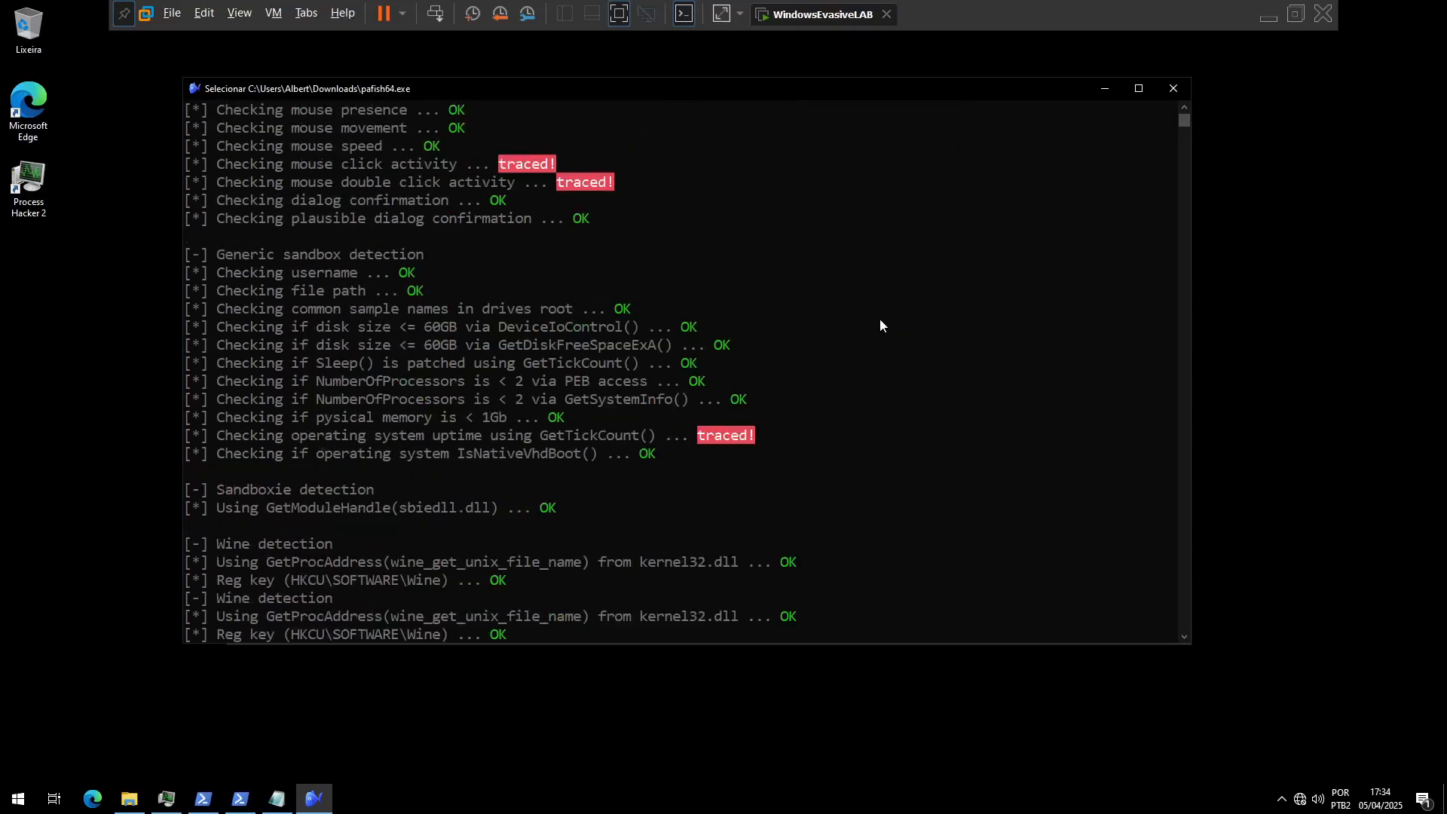
Step: Recheck the system uptime result and examine Pafish's VirtualBox, VMware, Qemu and Bochs detection sections
left_click_drag(586, 453, 386, 442)
left_click(589, 471)
left_click_drag(718, 439, 755, 436)
left_click(835, 435)
scroll(857, 471, "down", 8)
scroll(844, 471, "down", 8)
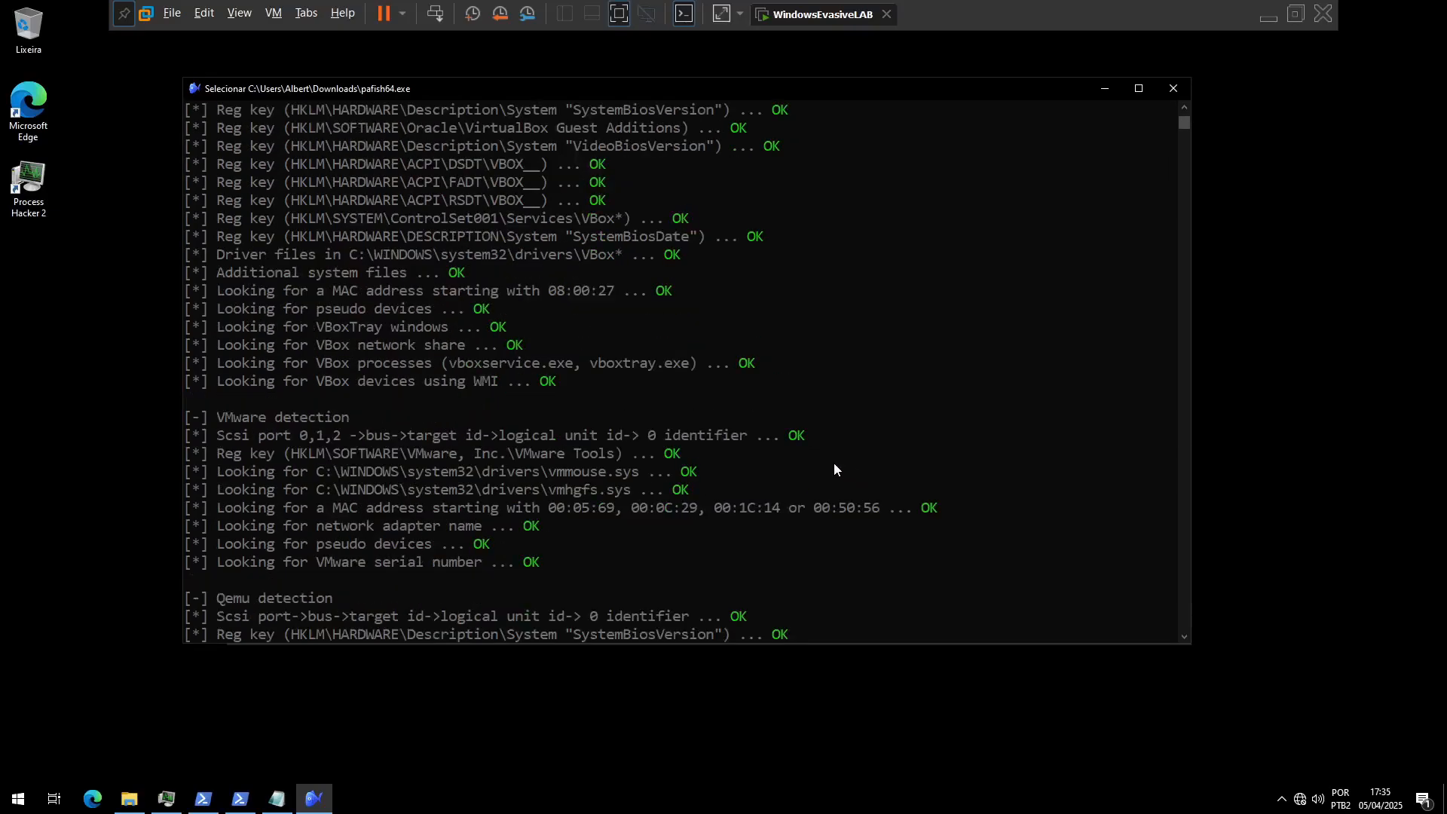
scroll(682, 418, "up", 4)
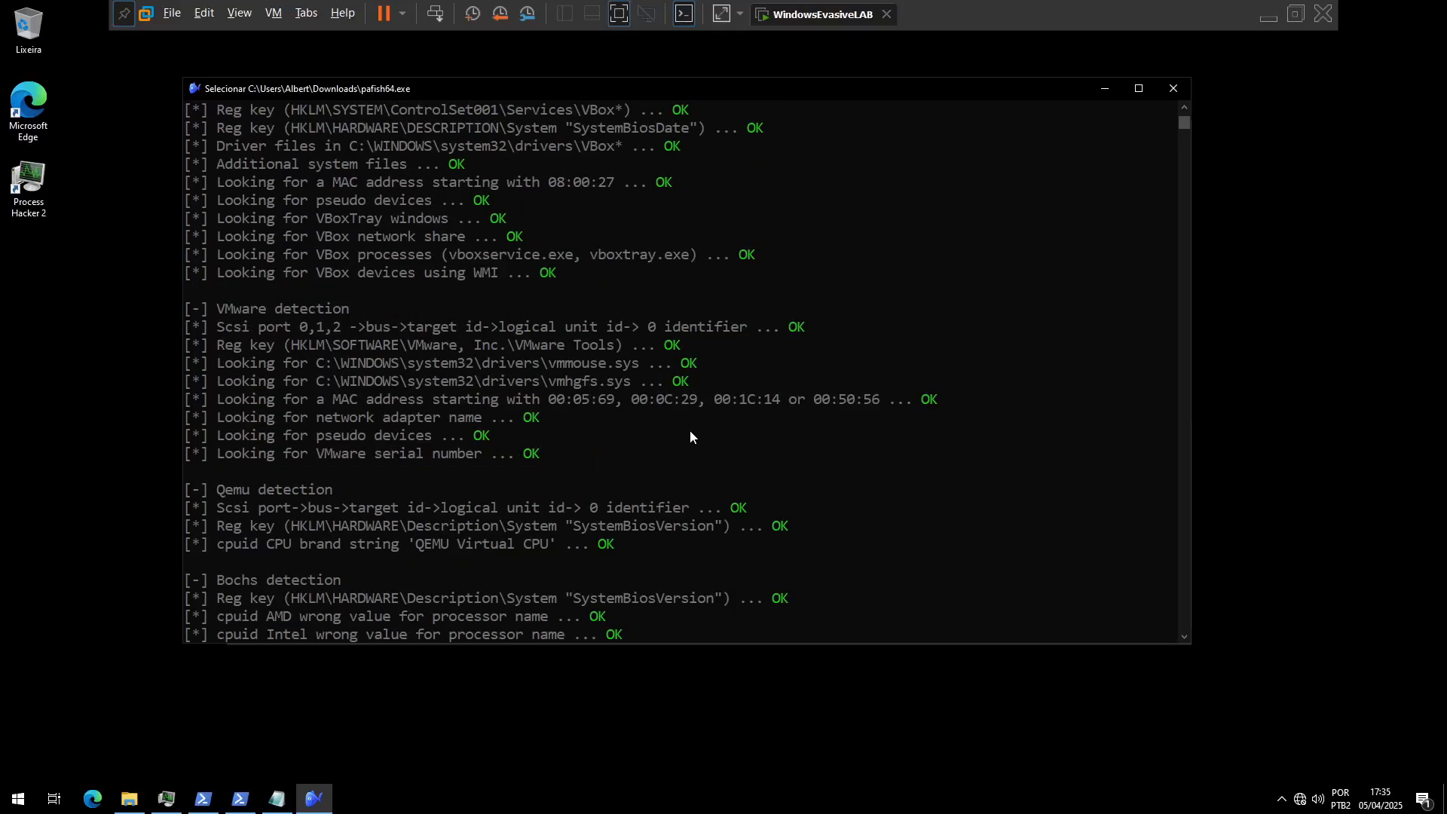
Step: Open Task Manager, inspect the guest's performance details including the Disk 0 (C:) device name, and close it
key("alt+Tab")
right_click(611, 804)
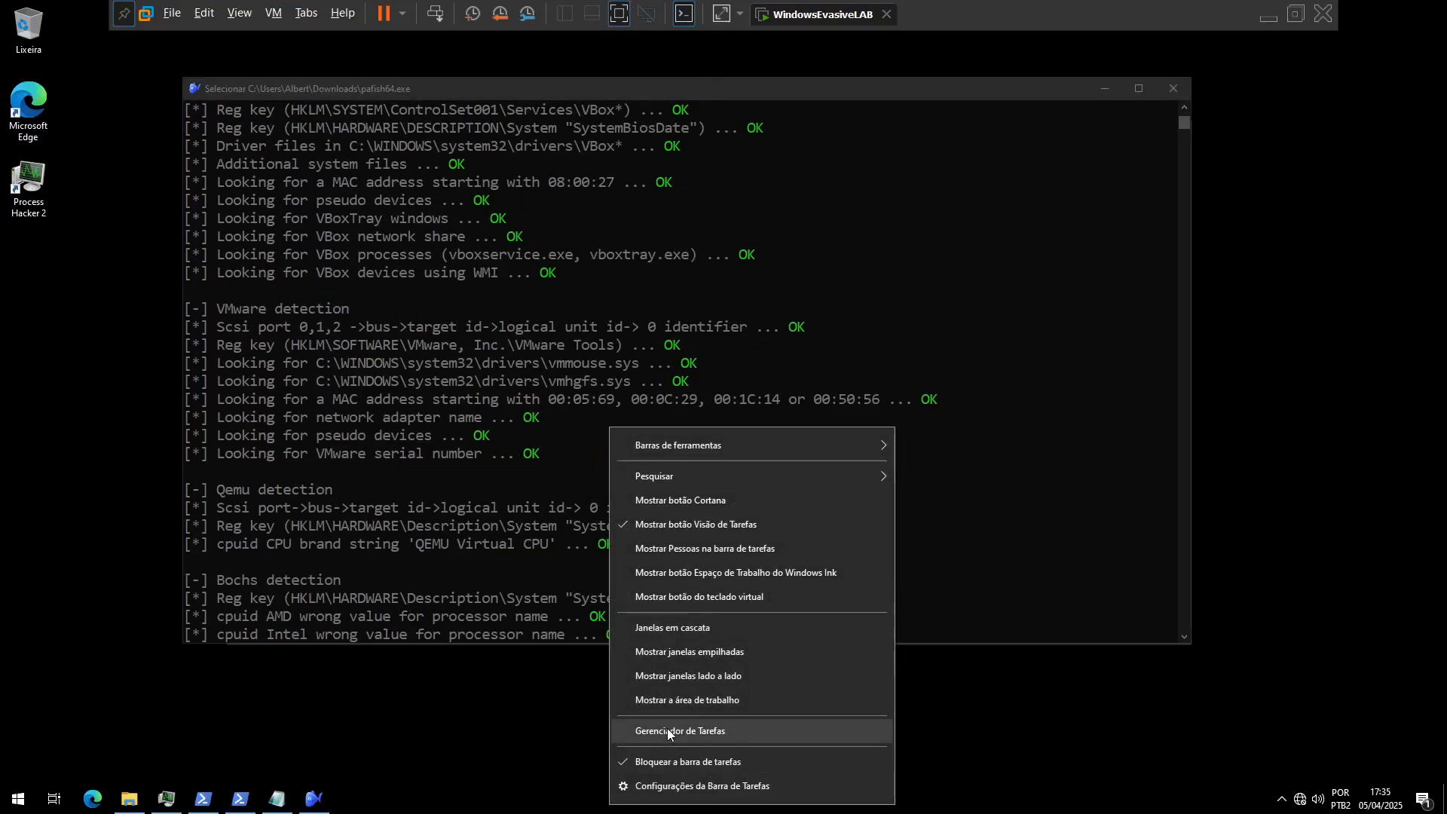
left_click(667, 728)
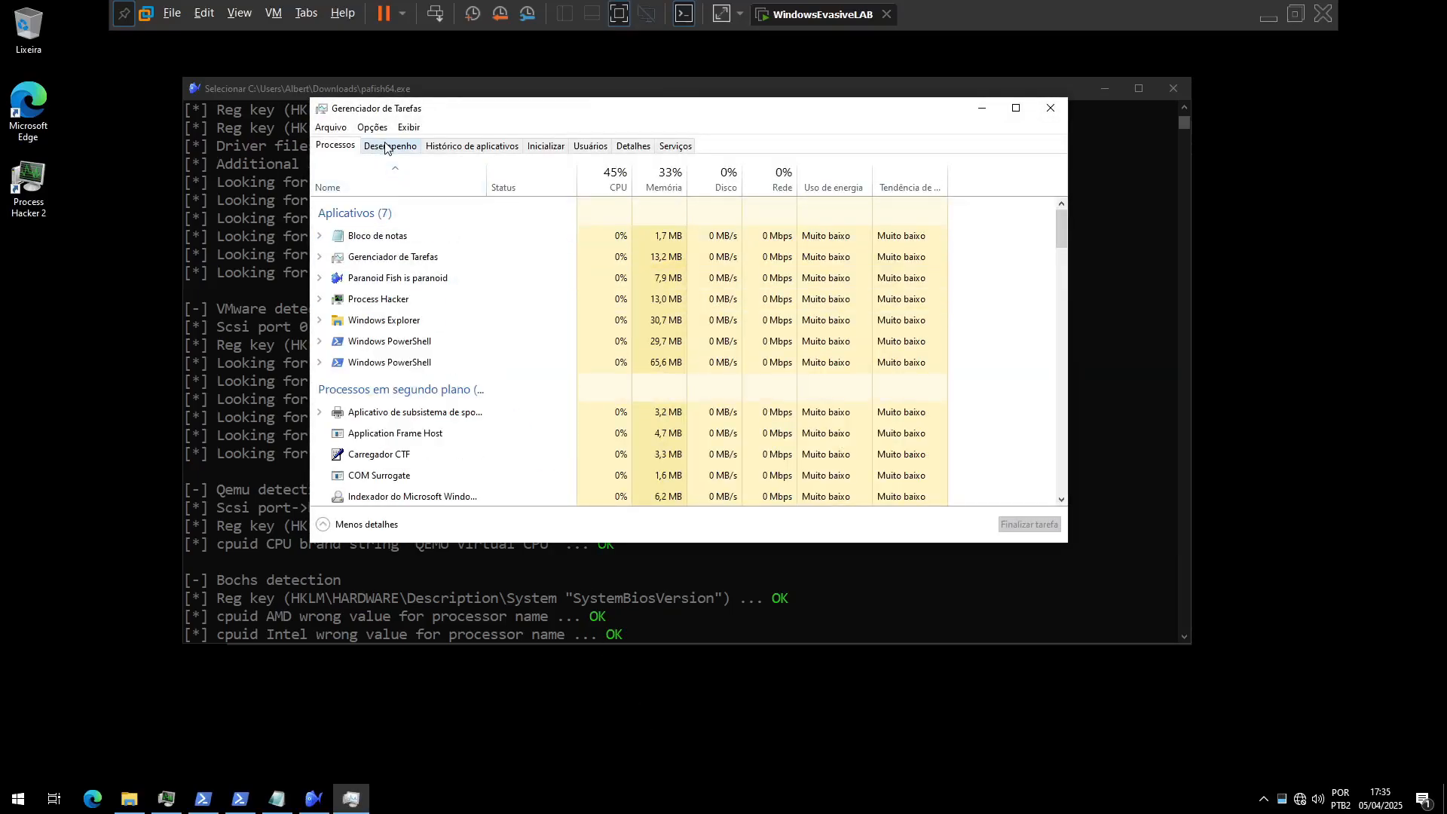
left_click(385, 146)
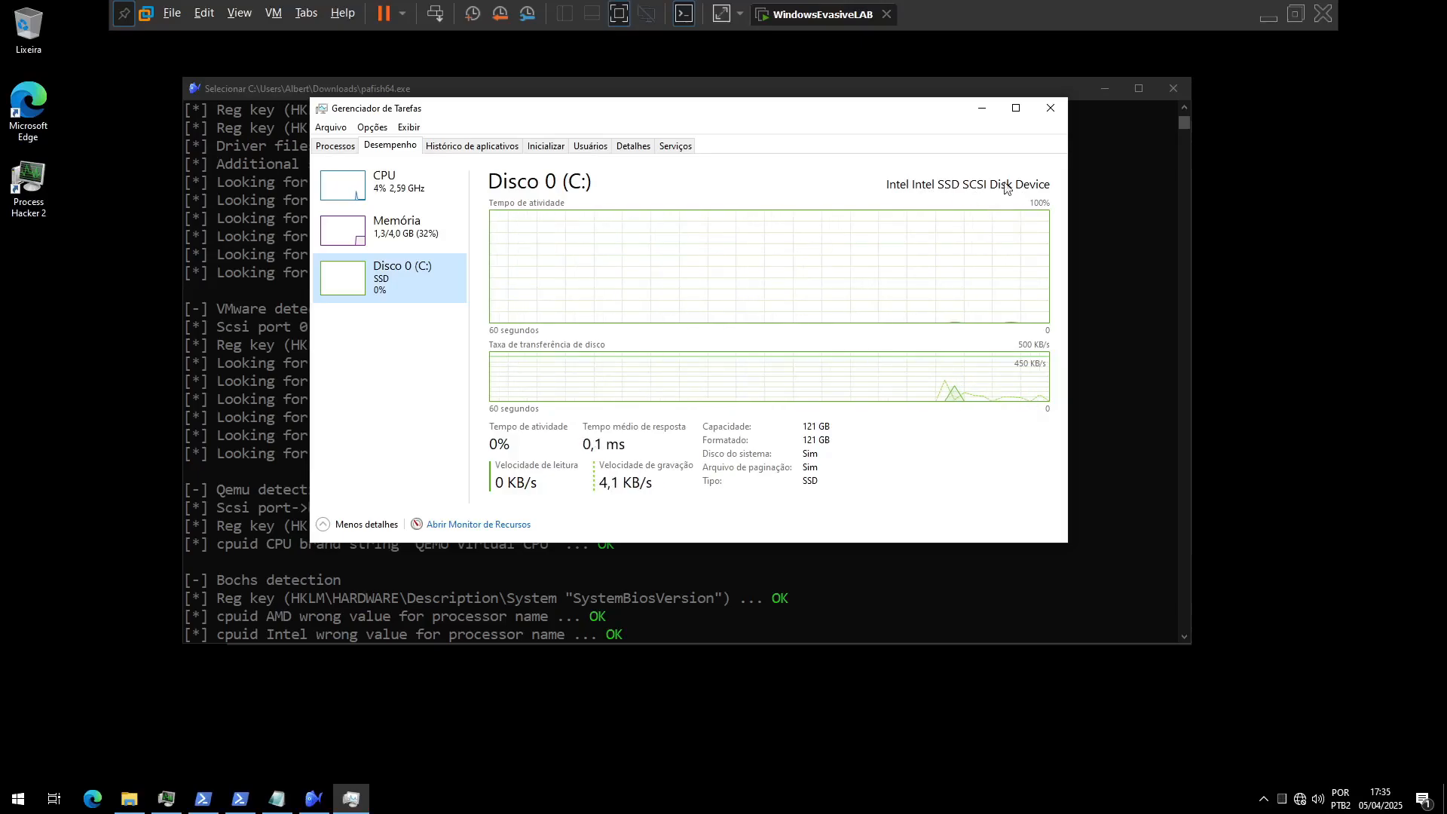
left_click(1051, 107)
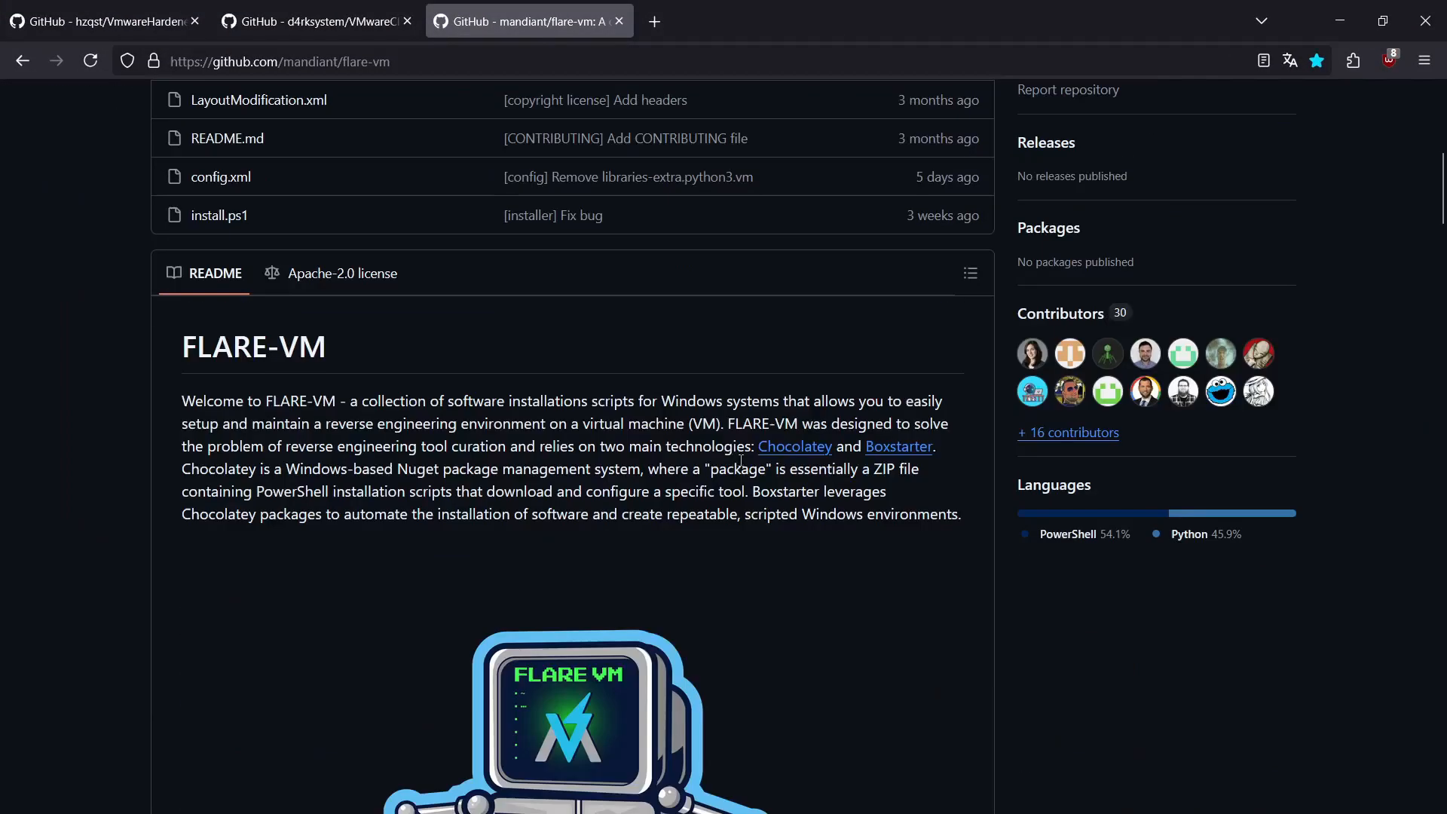
Step: Switch to the browser and read the requirements and pre-installation instructions in the mandiant/flare-vm README
scroll(741, 461, "down", 9)
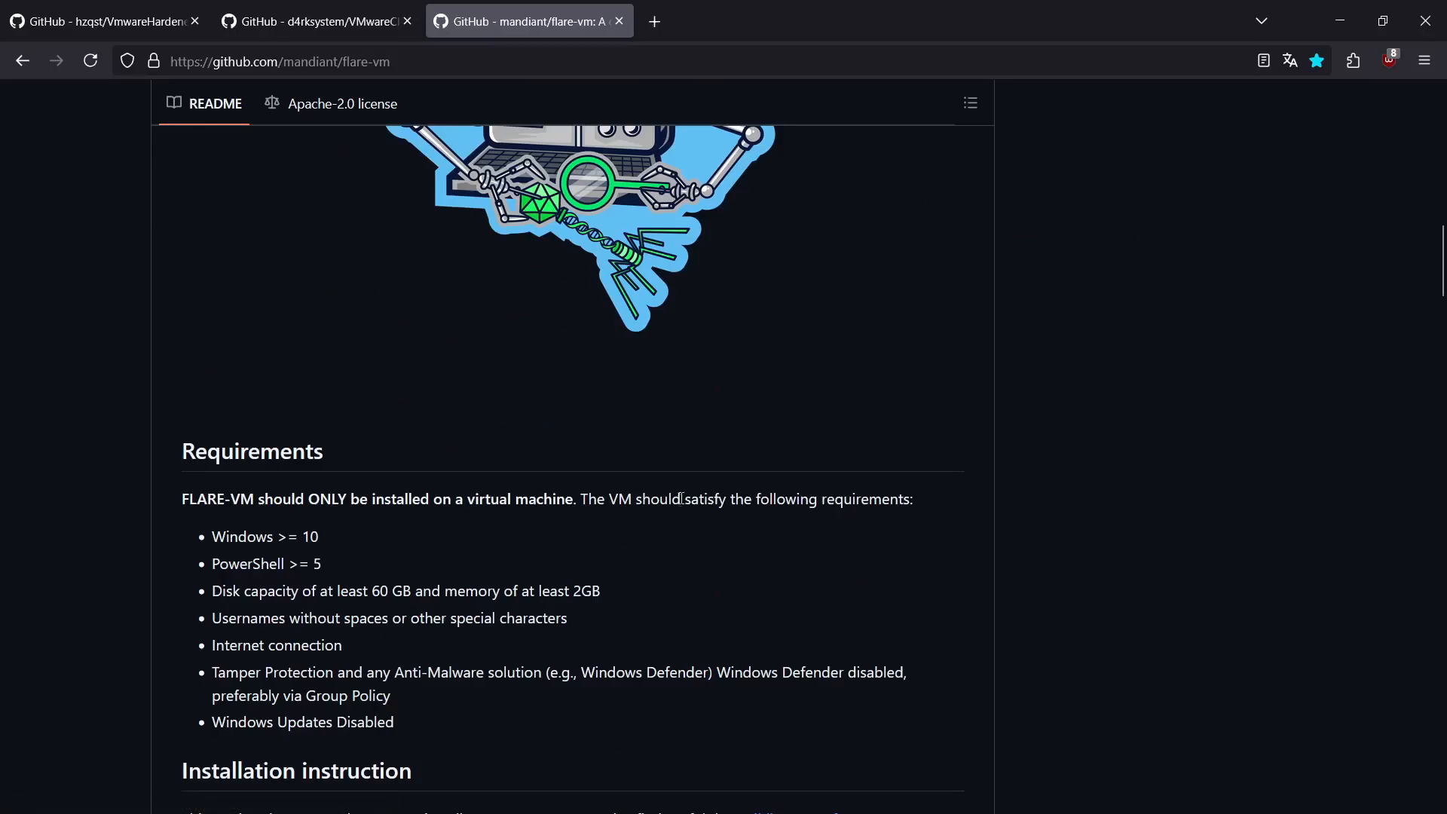
scroll(626, 492, "down", 5)
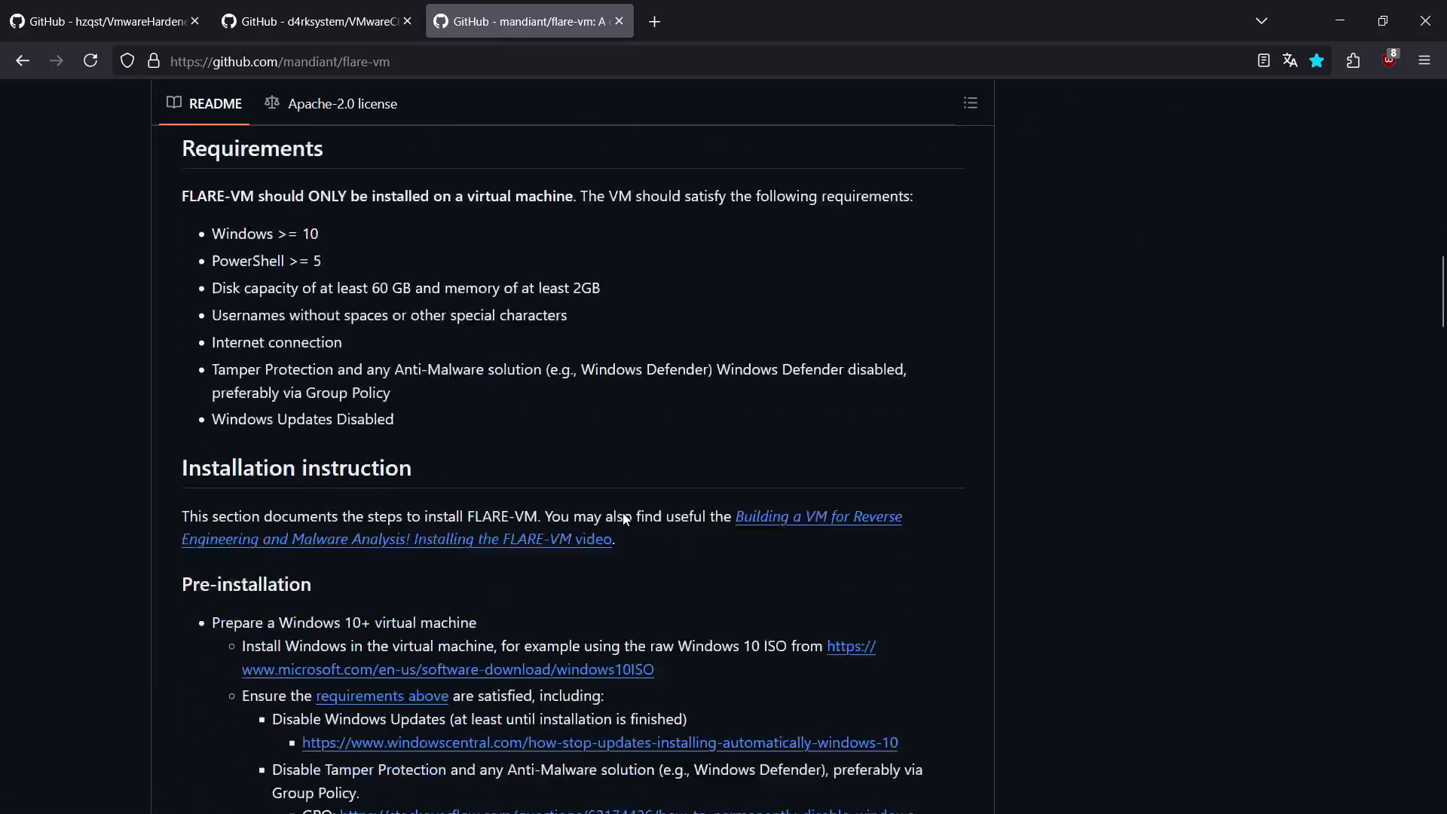
scroll(551, 517, "down", 1)
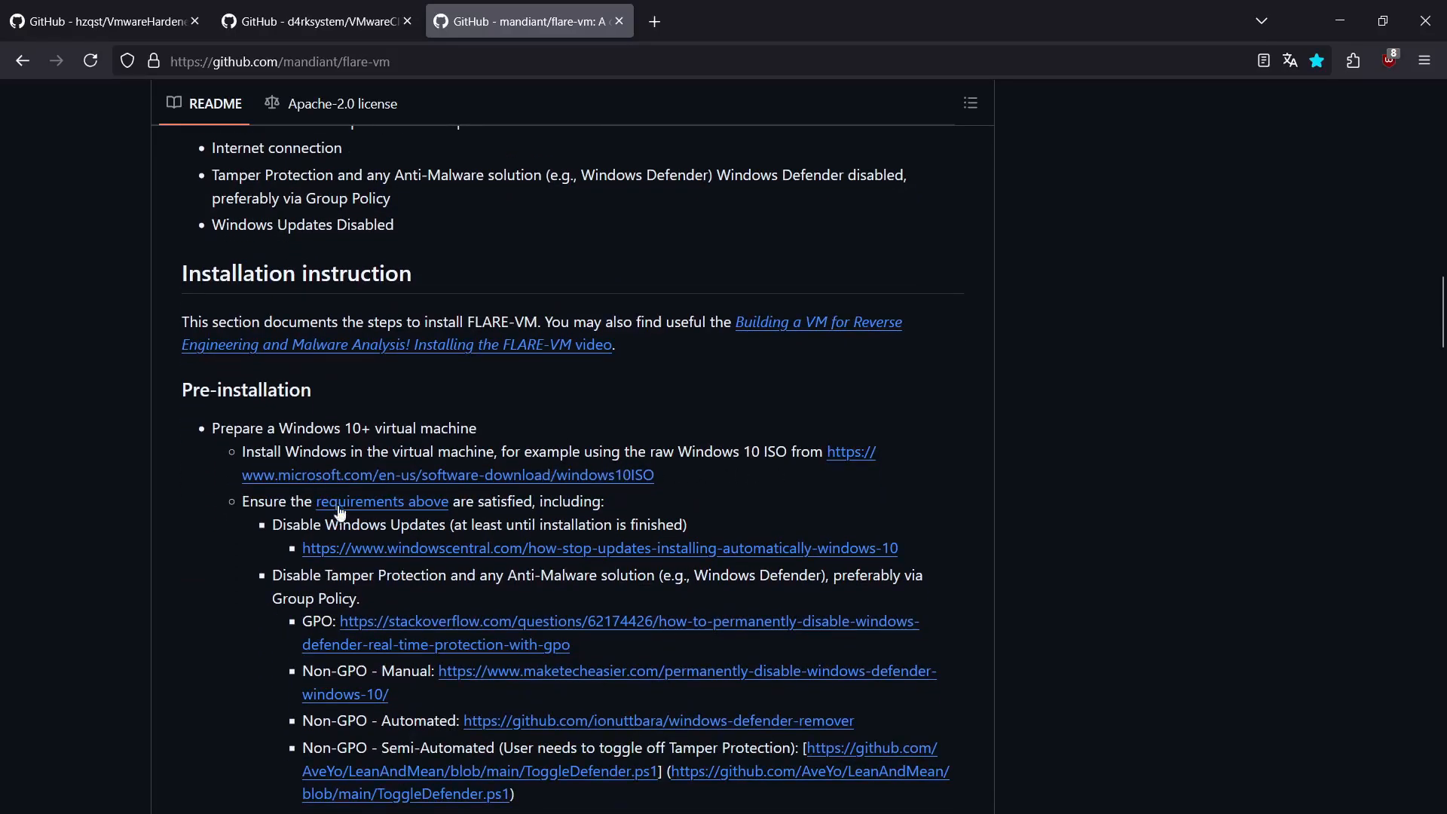
scroll(531, 536, "down", 1)
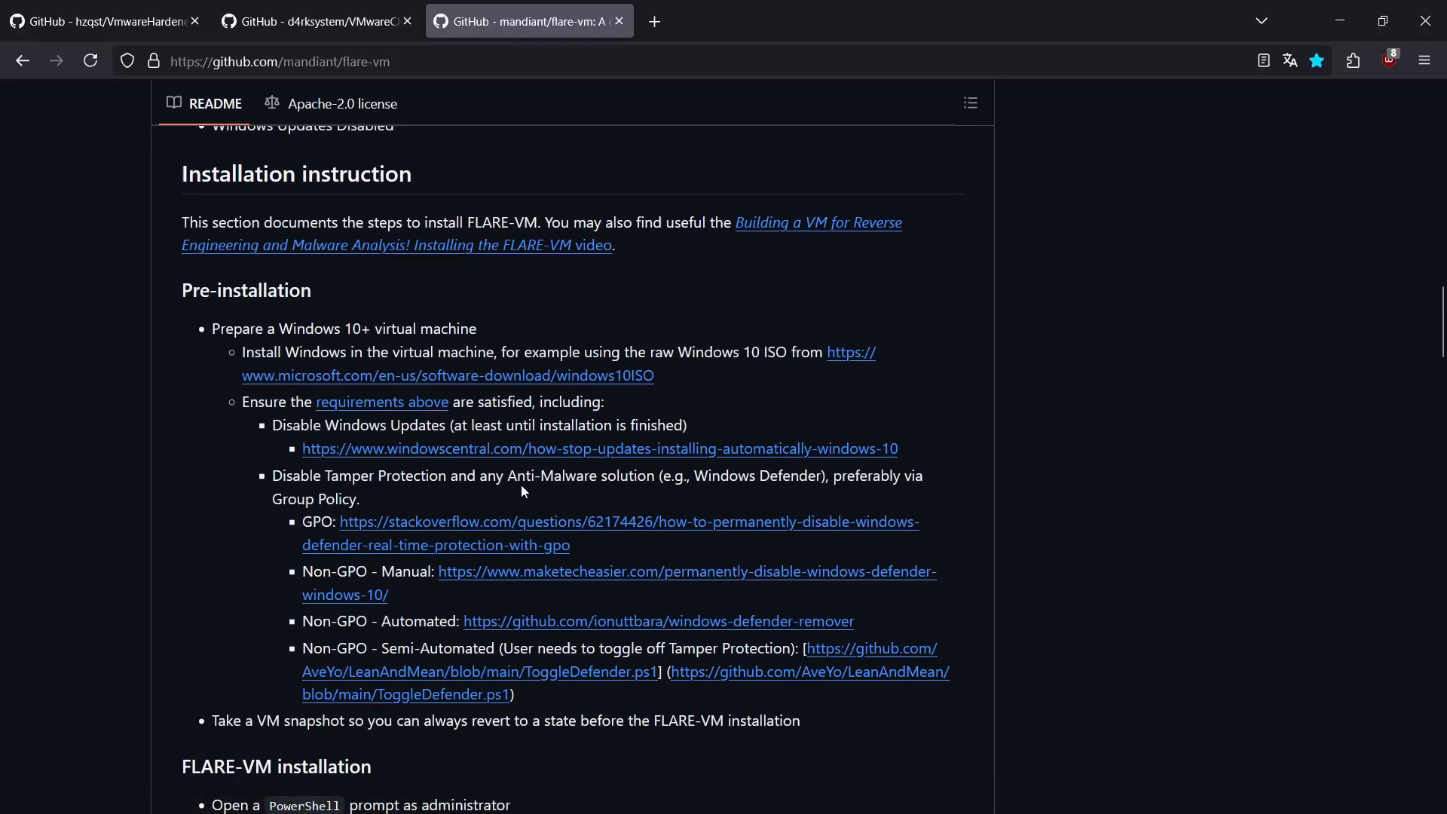
scroll(536, 539, "down", 1)
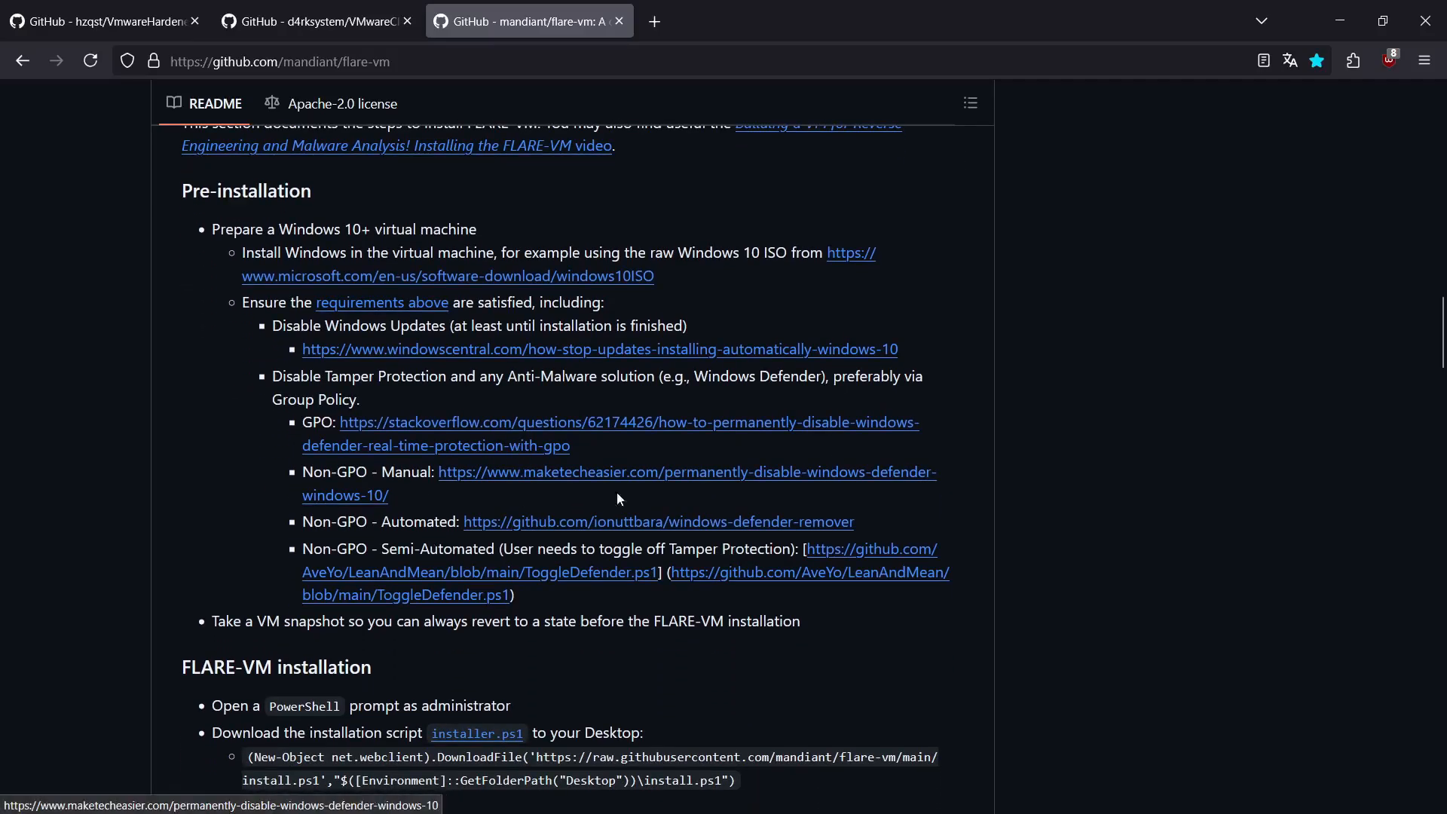
scroll(653, 497, "down", 1)
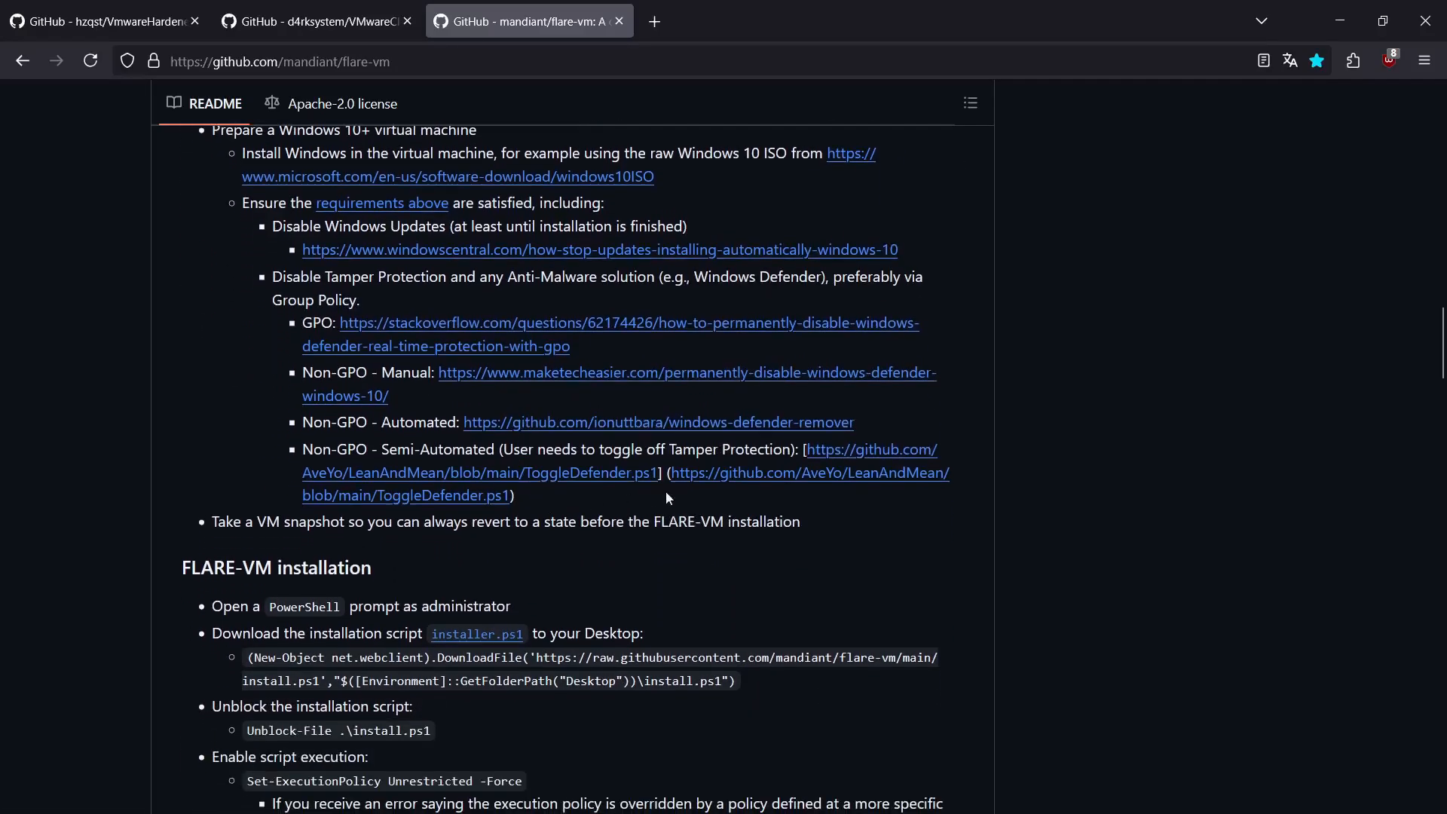
scroll(653, 497, "down", 2)
scroll(751, 388, "down", 1)
Step: Examine the FLARE-VM installation commands for downloading install.ps1, setting the execution policy to Unrestricted with -Force, and running .\install.ps1
left_click_drag(750, 388, 245, 360)
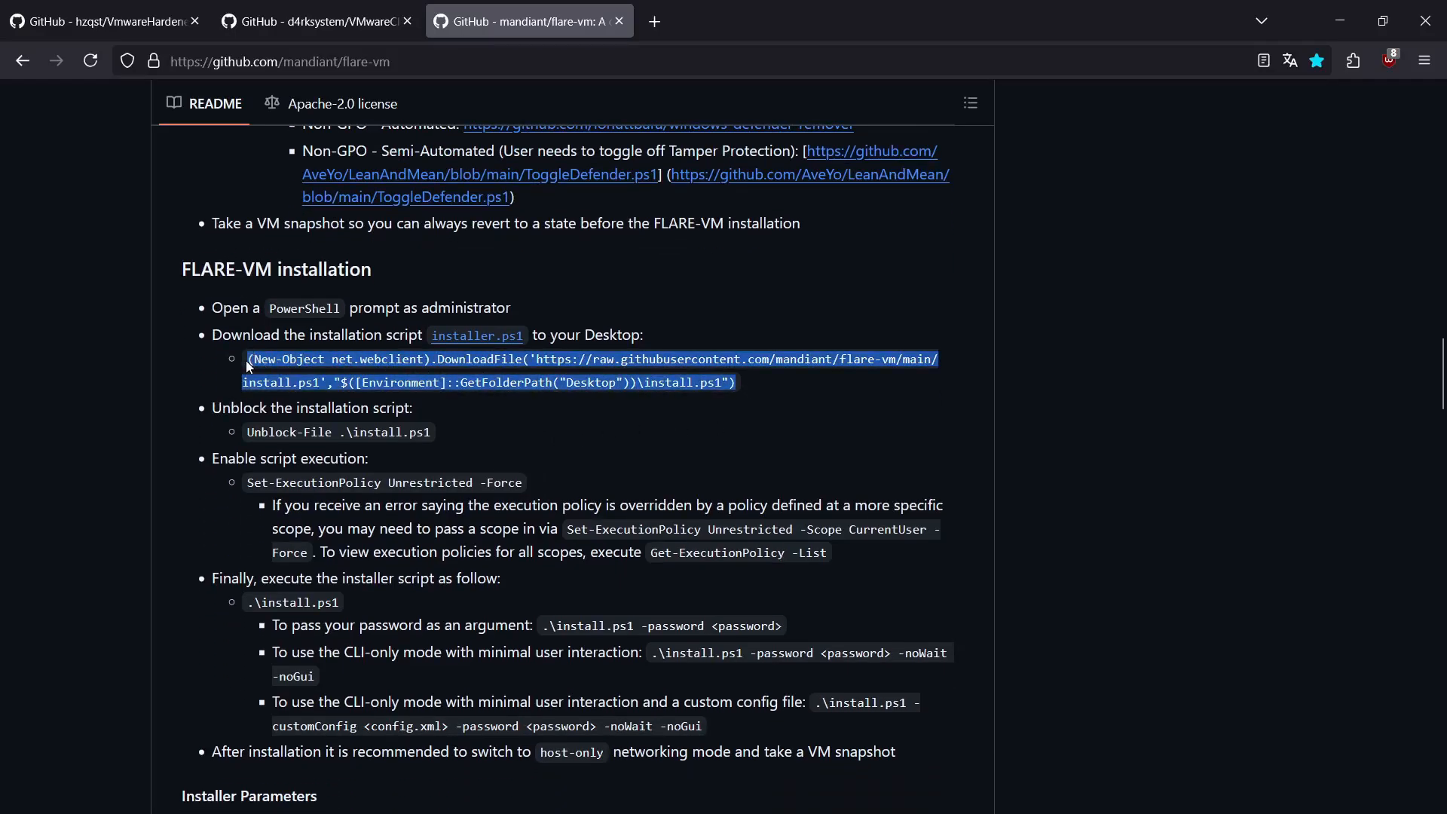
scroll(238, 327, "down", 1)
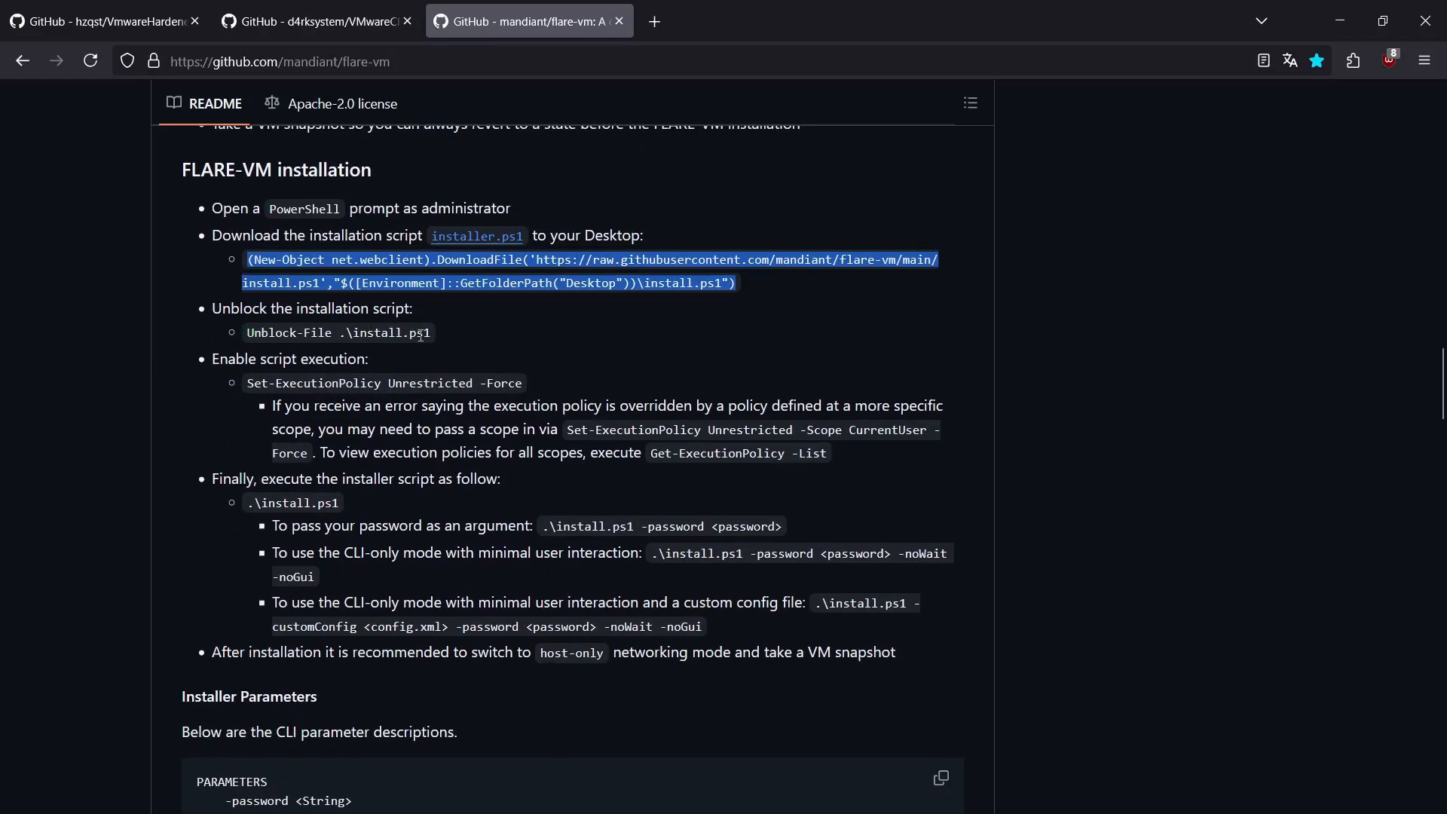
left_click_drag(262, 384, 388, 385)
left_click(507, 385)
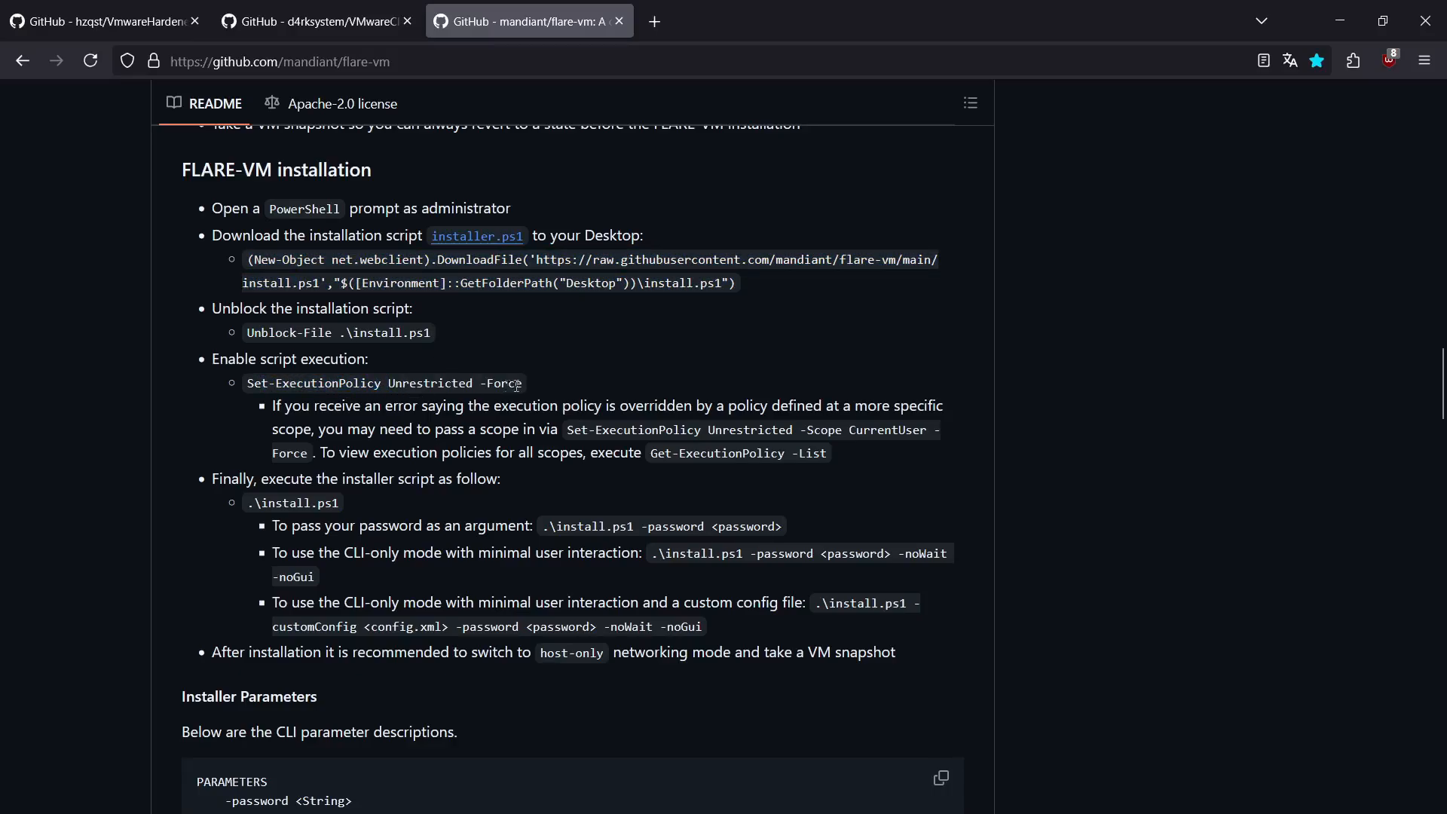
left_click_drag(527, 382, 480, 383)
scroll(292, 439, "down", 2)
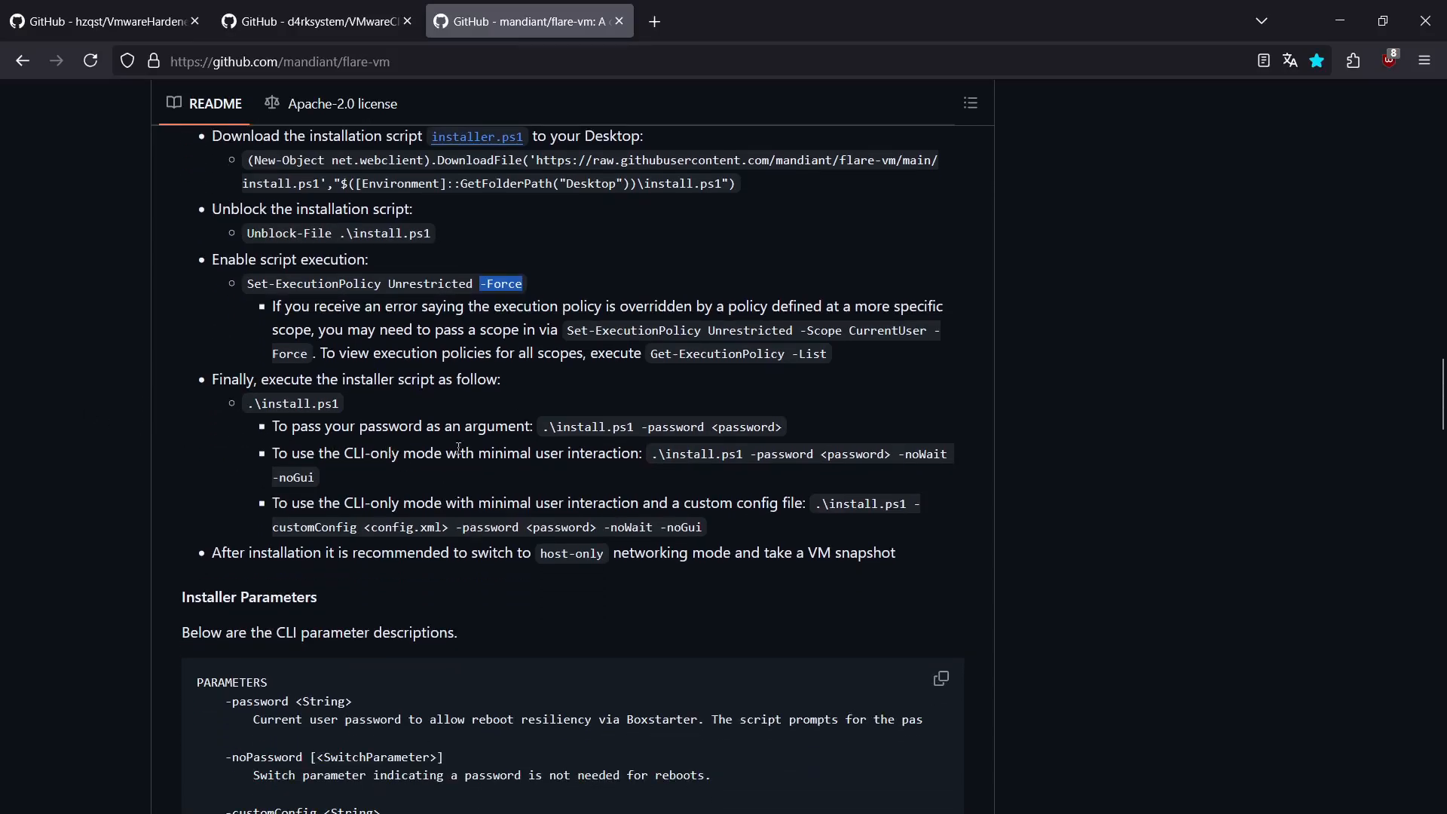
left_click_drag(246, 405, 358, 414)
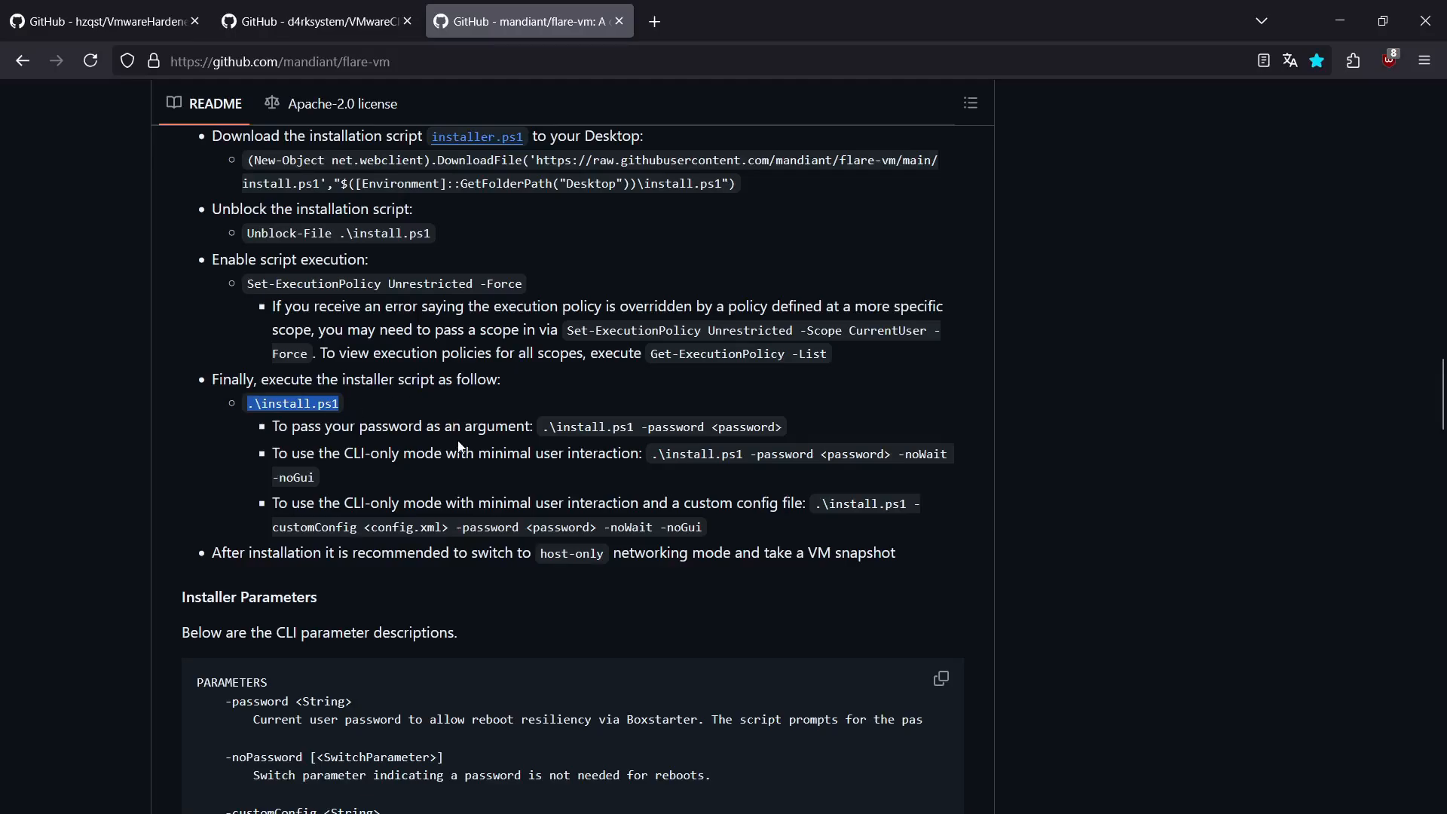
scroll(667, 535, "down", 6)
scroll(667, 535, "down", 12)
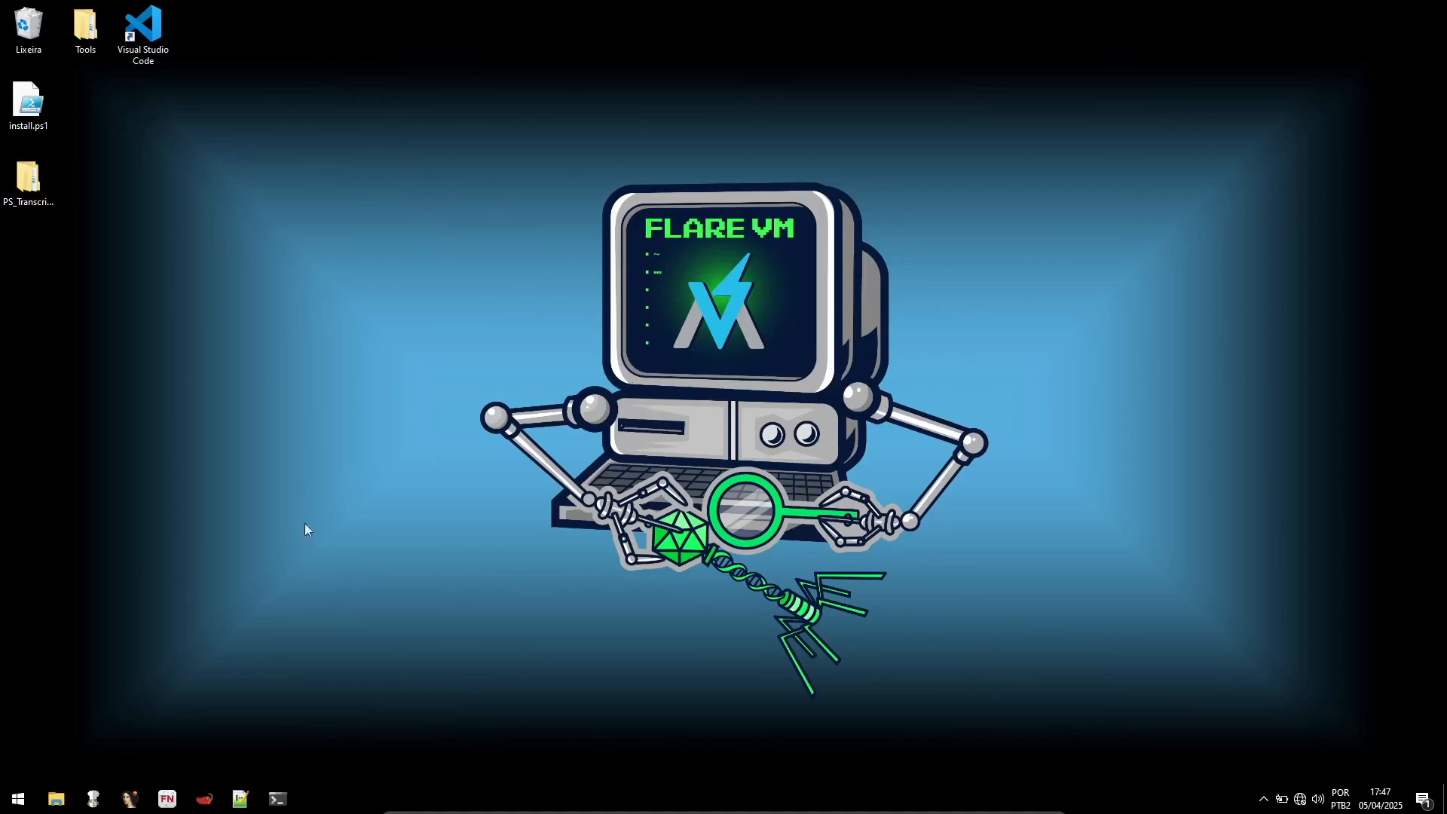
Step: Switch to the FLARE-VM guest, search for PowerShell and launch Windows PowerShell as administrator
left_click(17, 798)
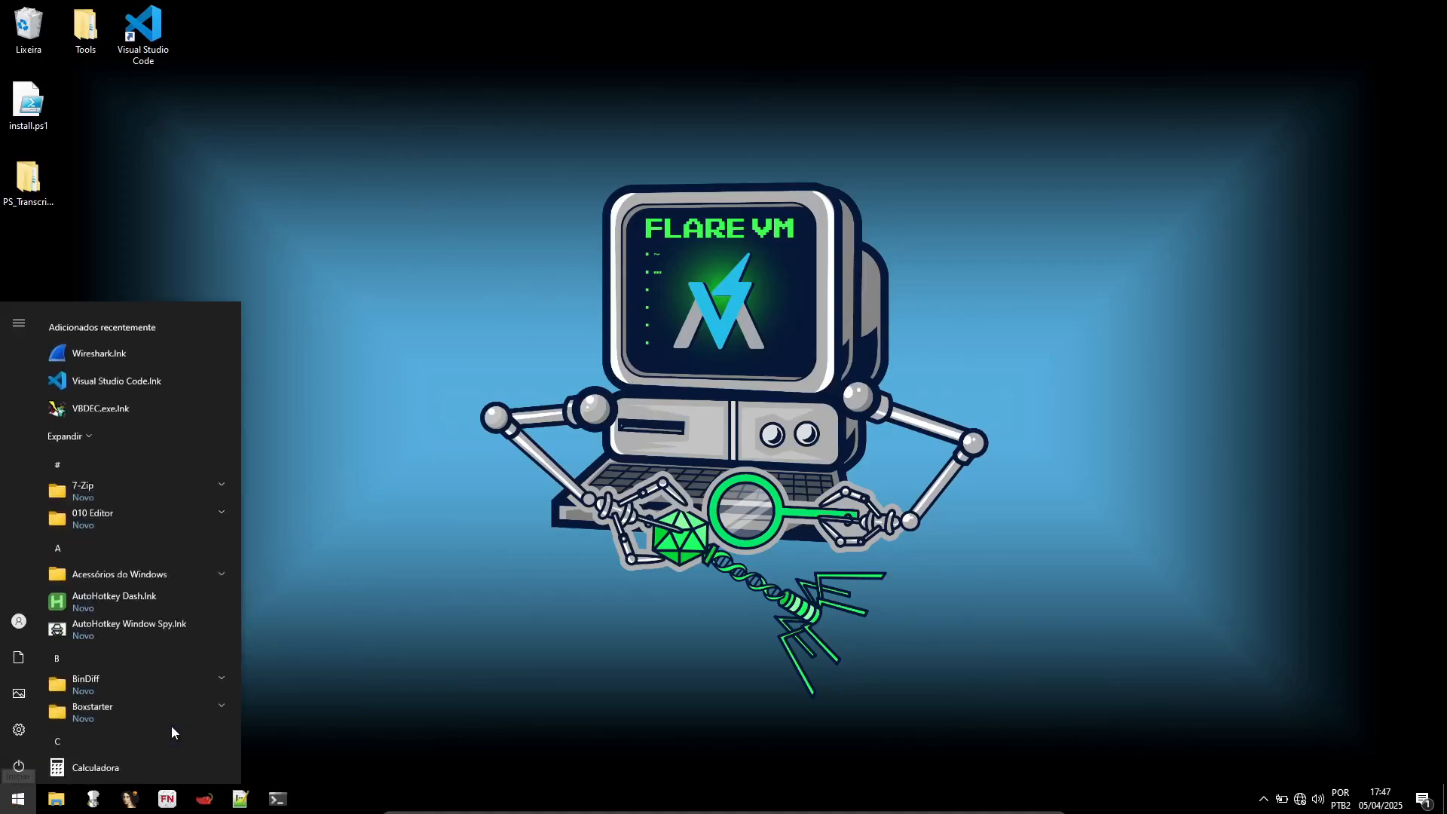
type("pow")
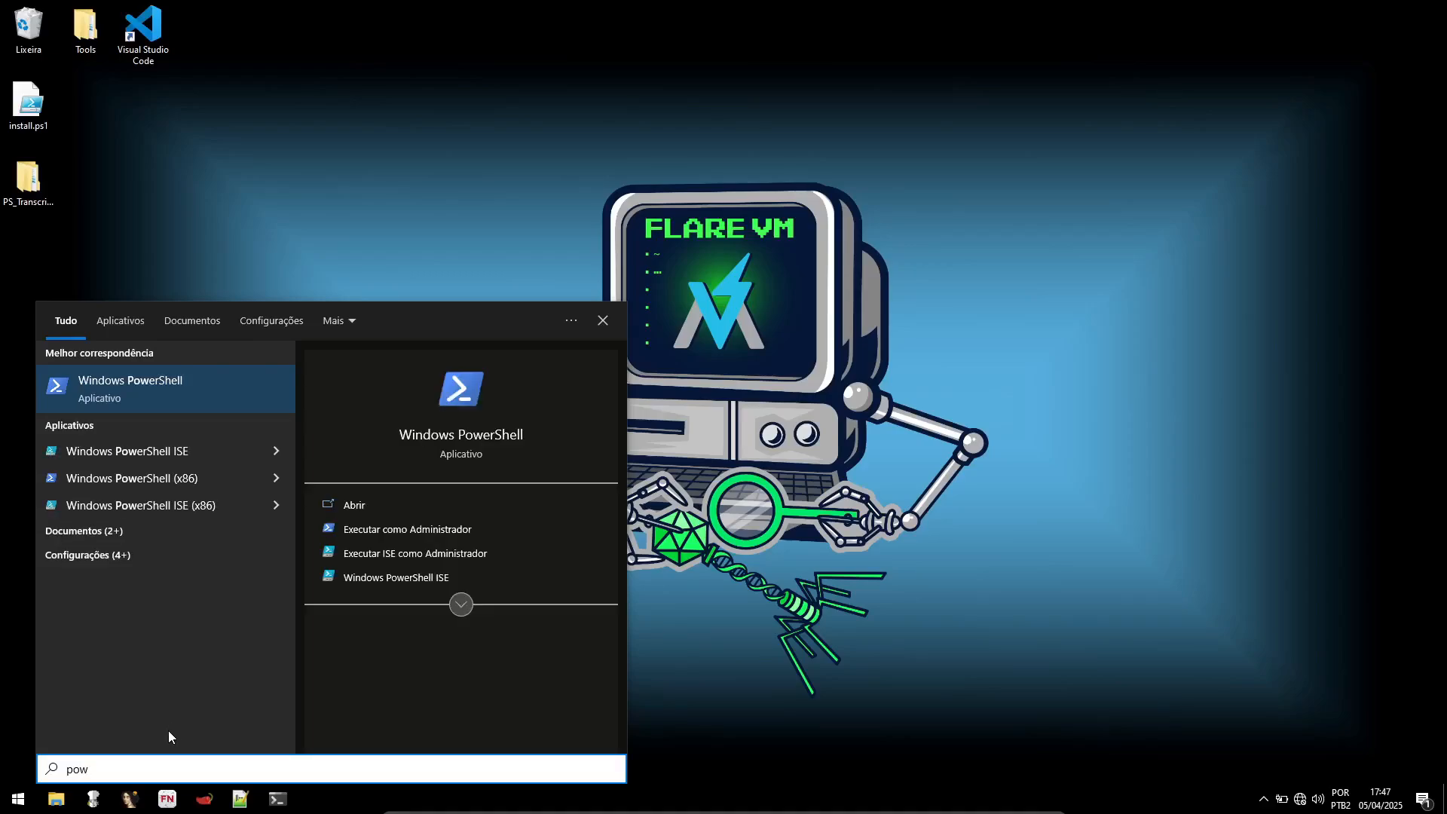
right_click(169, 400)
left_click(201, 423)
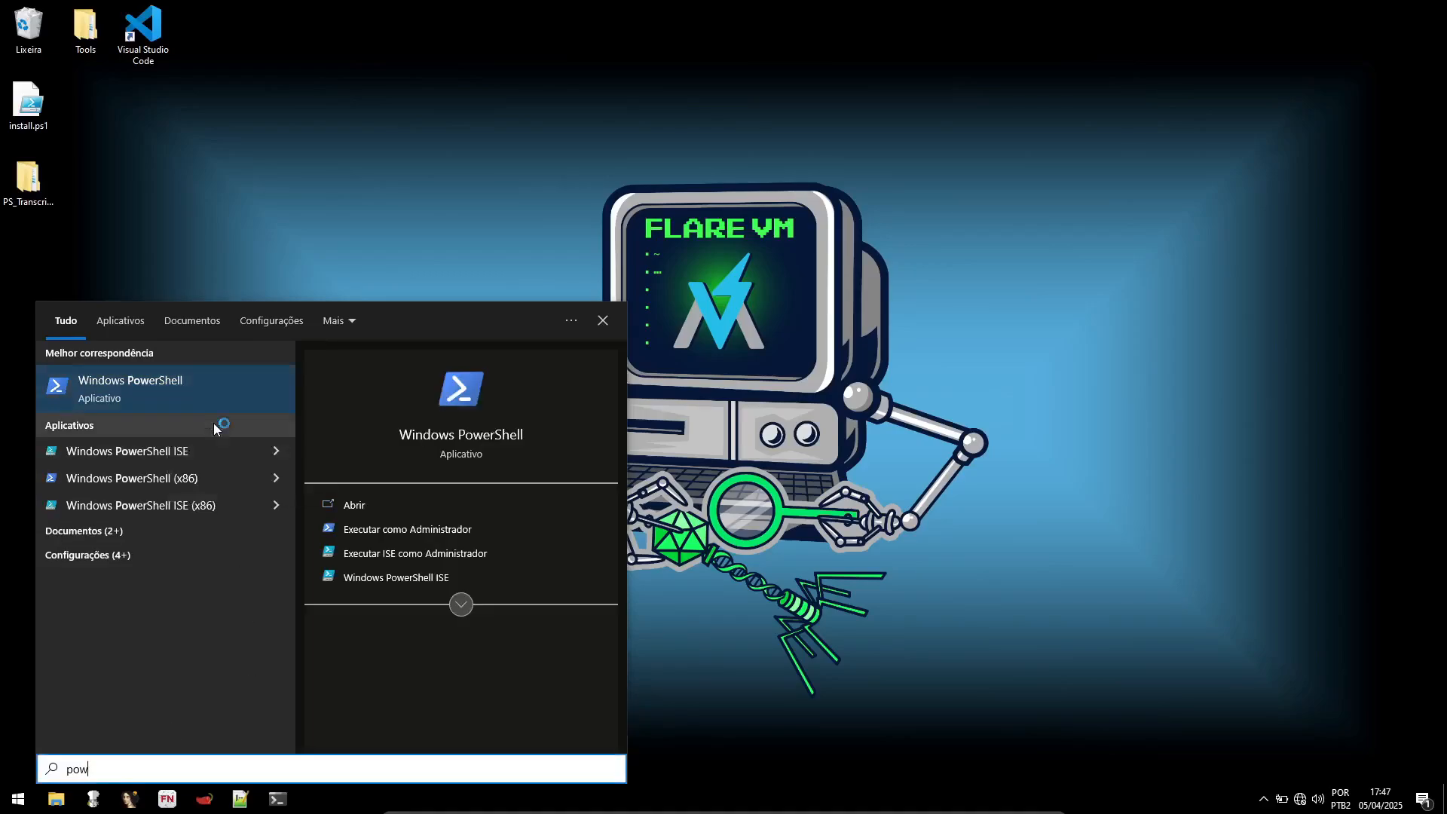
left_click(667, 494)
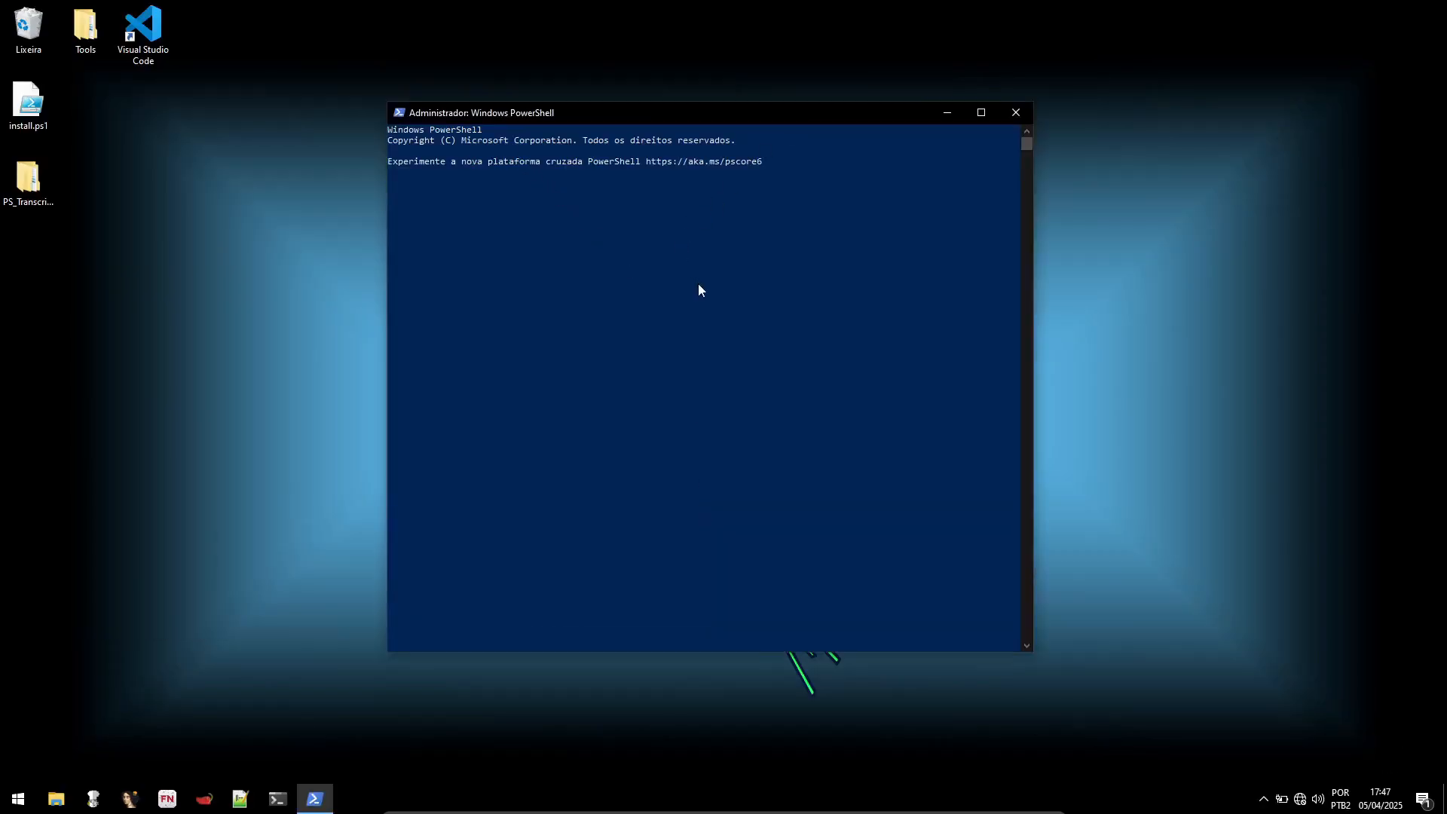
Step: Change the PowerShell working directory to the user's Desktop folder under C:\Users
type("cd \\us")
key("Tab")
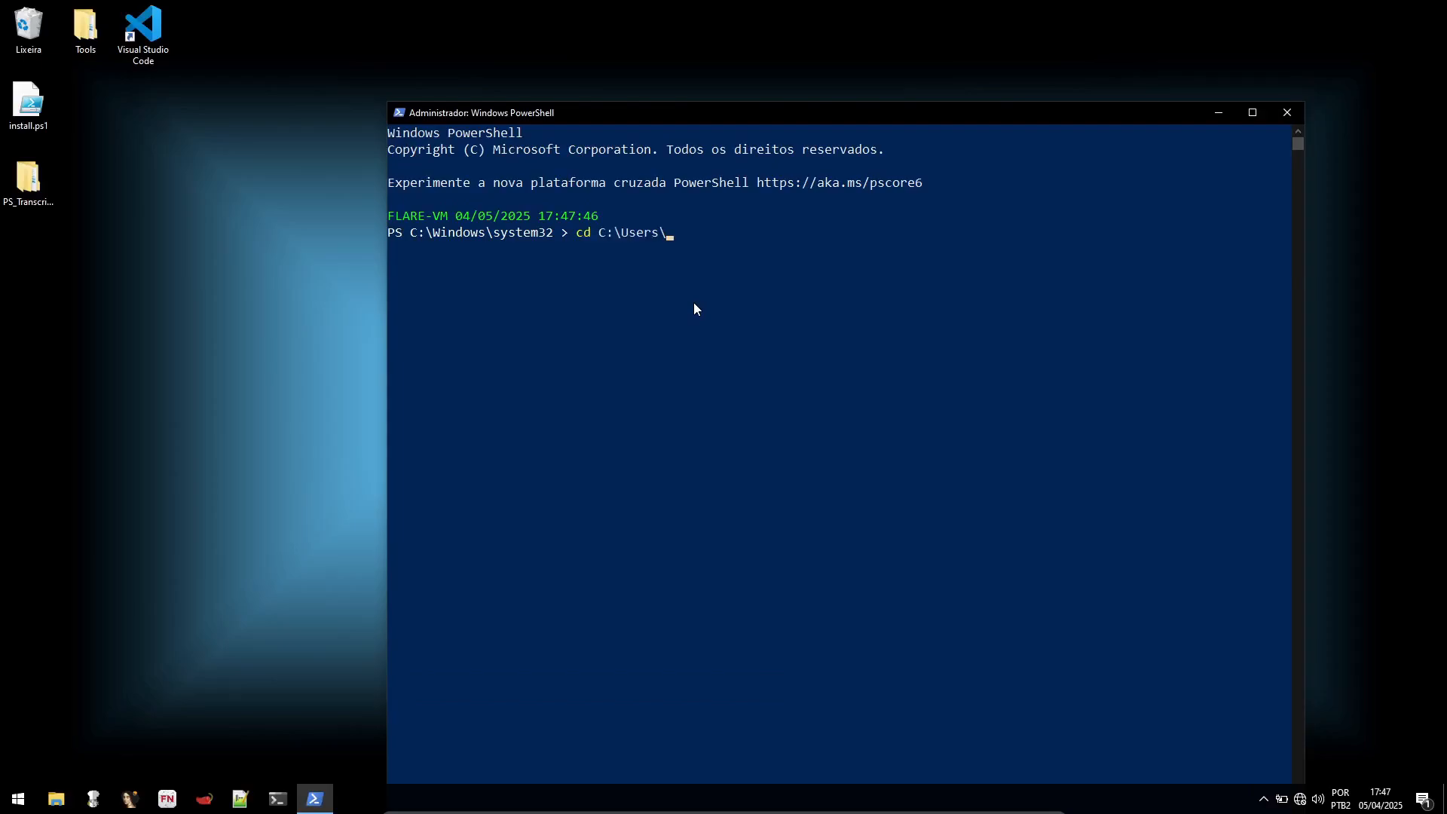
type("g")
key("Tab")
type("d")
key("Tab")
key("Return")
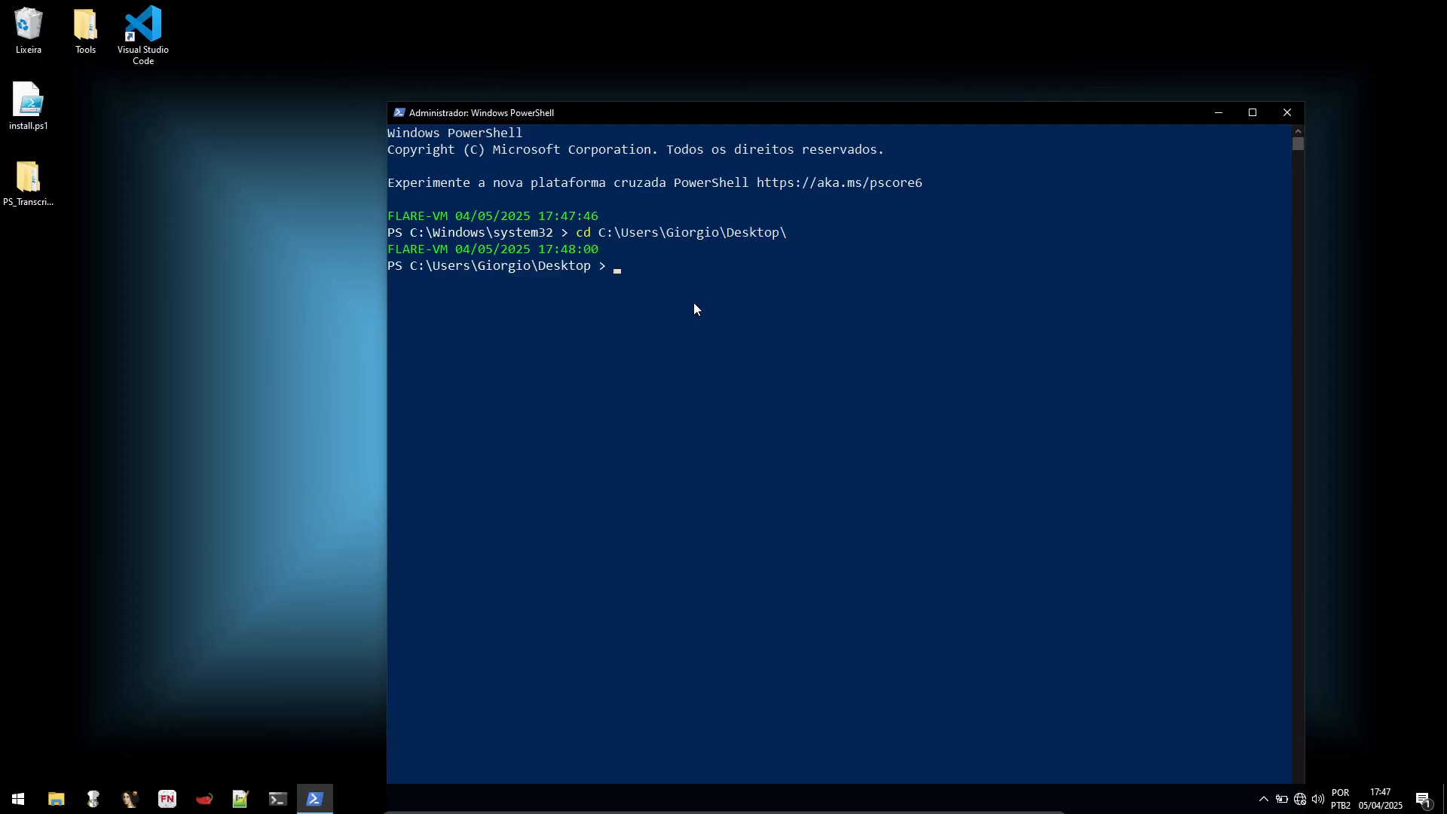
Step: Recall the Unblock-File .\install.ps1 command from the history and run it to unblock the installer script
key("ctrl+r")
type("un")
key("Left")
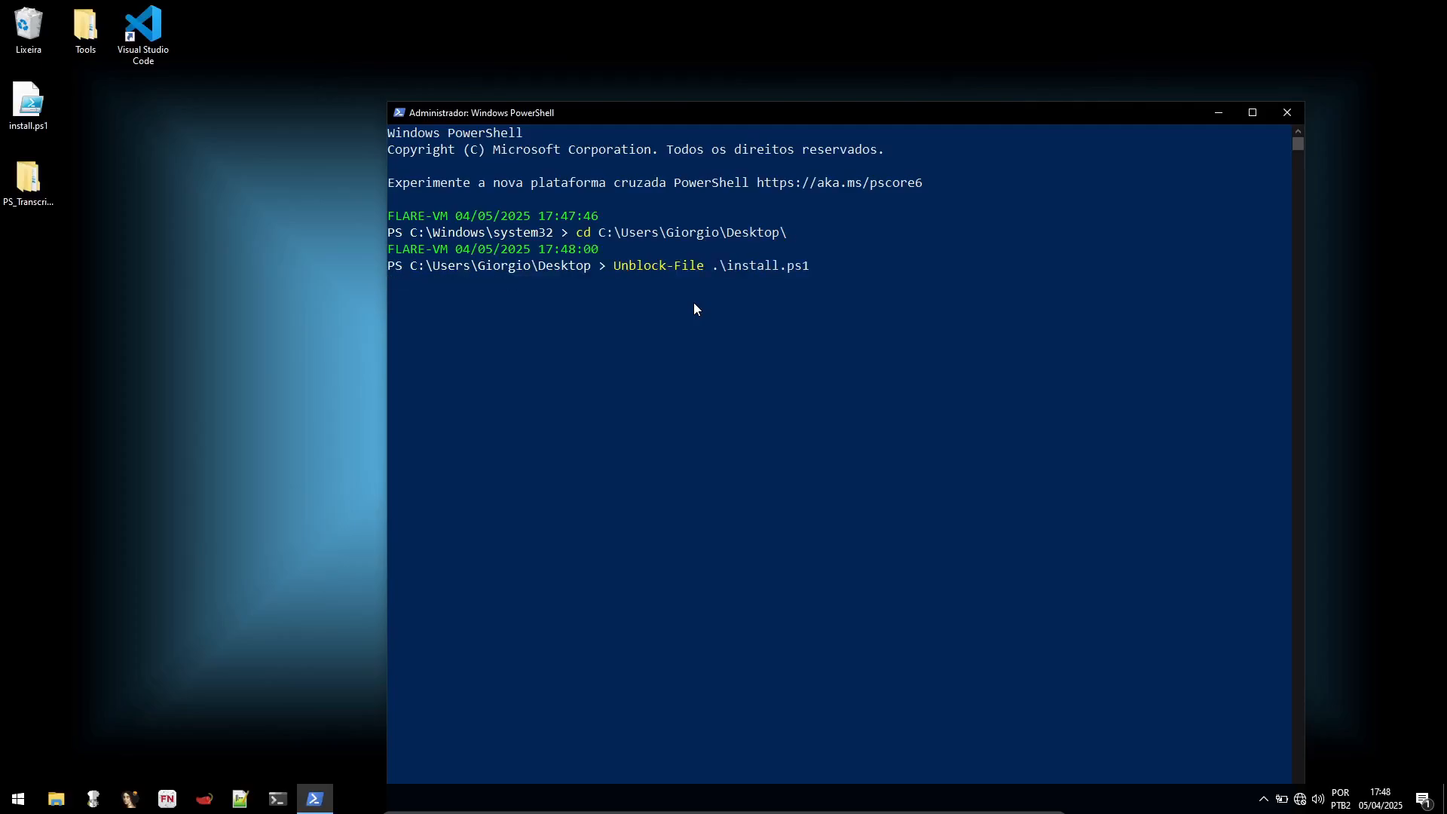
key("Return")
Step: Recall and run Set-ExecutionPolicy Unrestricted -Force to allow the script to execute
key("ctrl+r")
type("set")
key("Left")
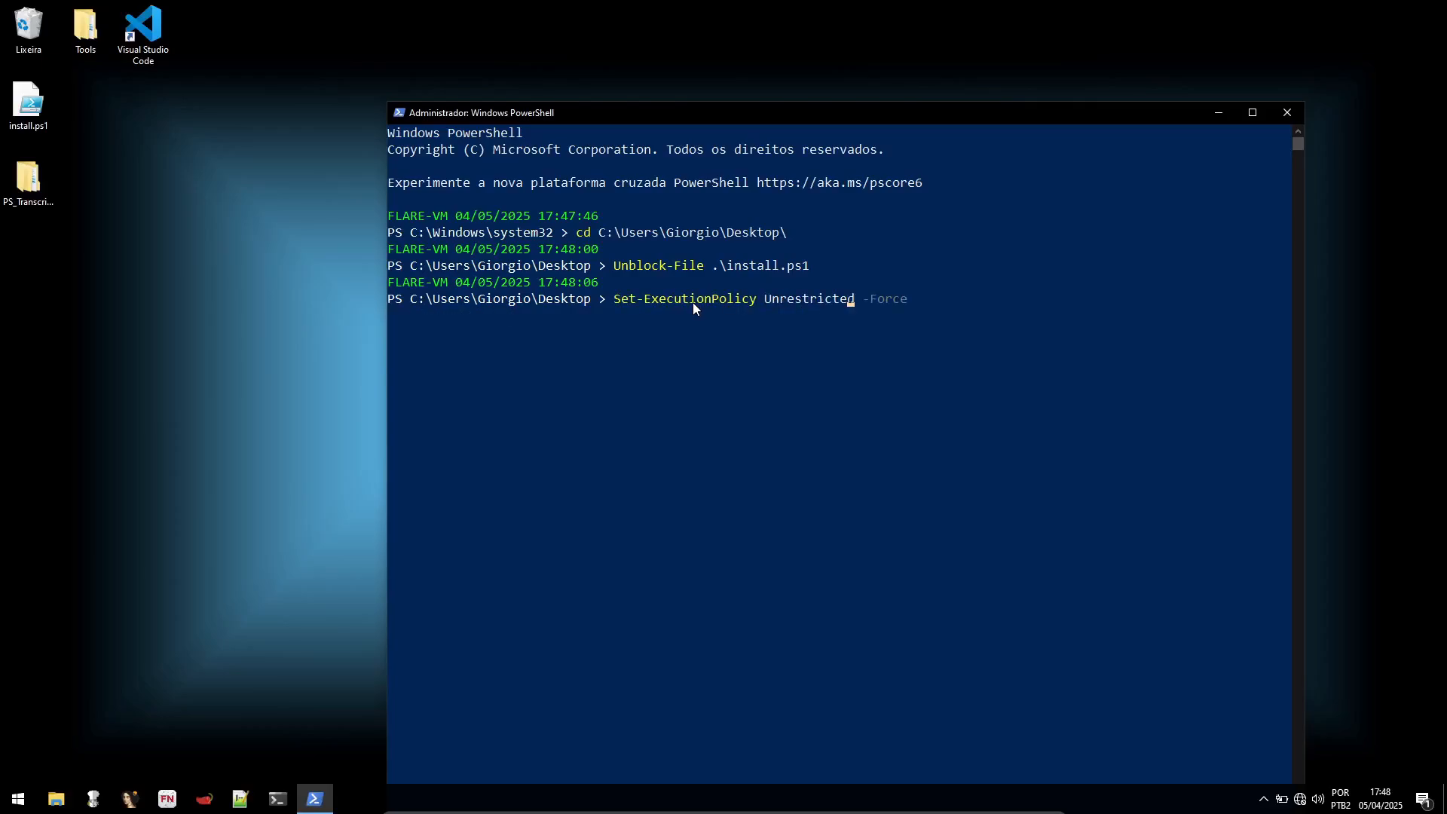
key("Return")
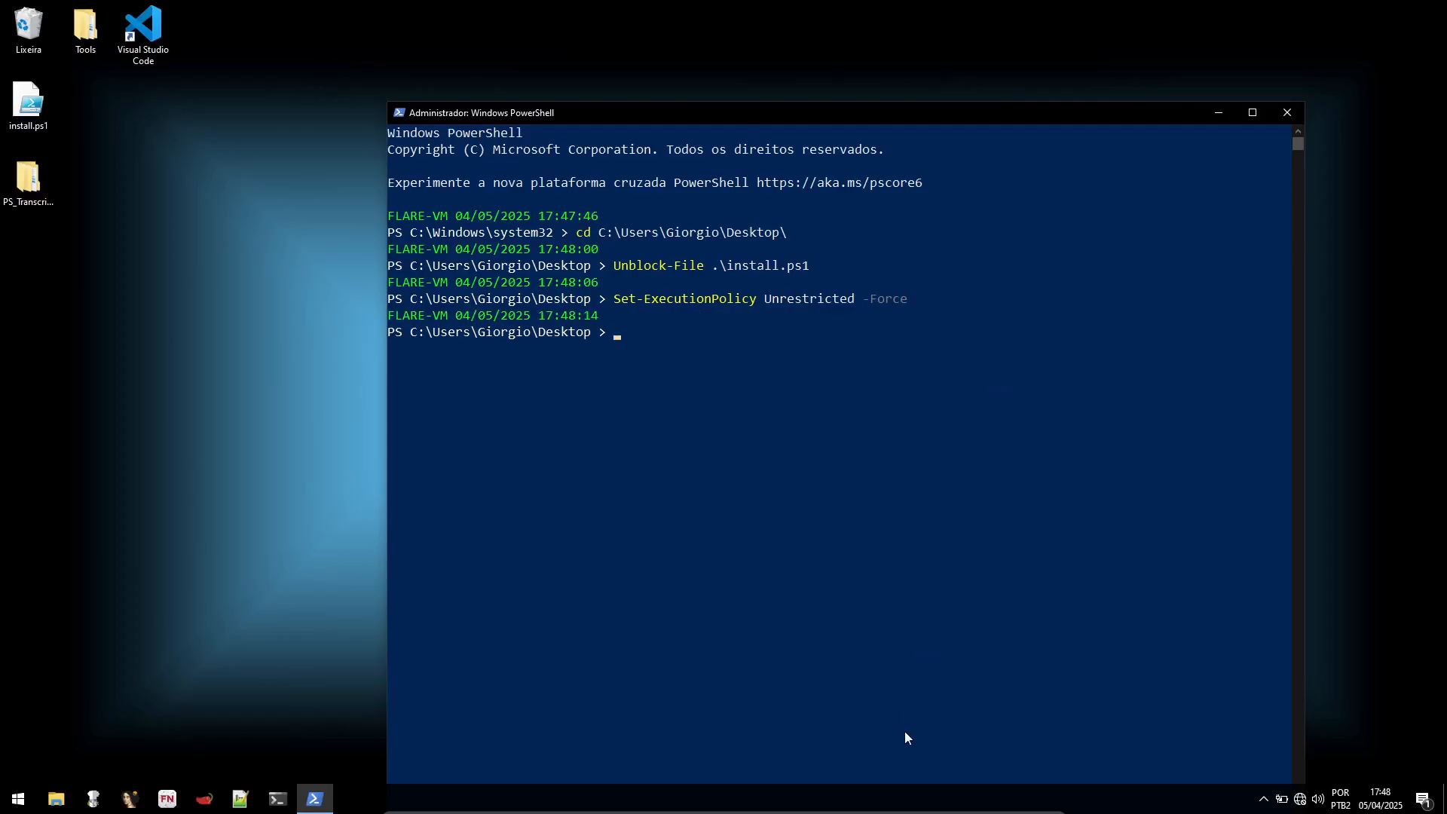
Step: Connect the virtual machine's network adapter and move the PowerShell window toward the upper part of the desktop
mouse_move(888, 812)
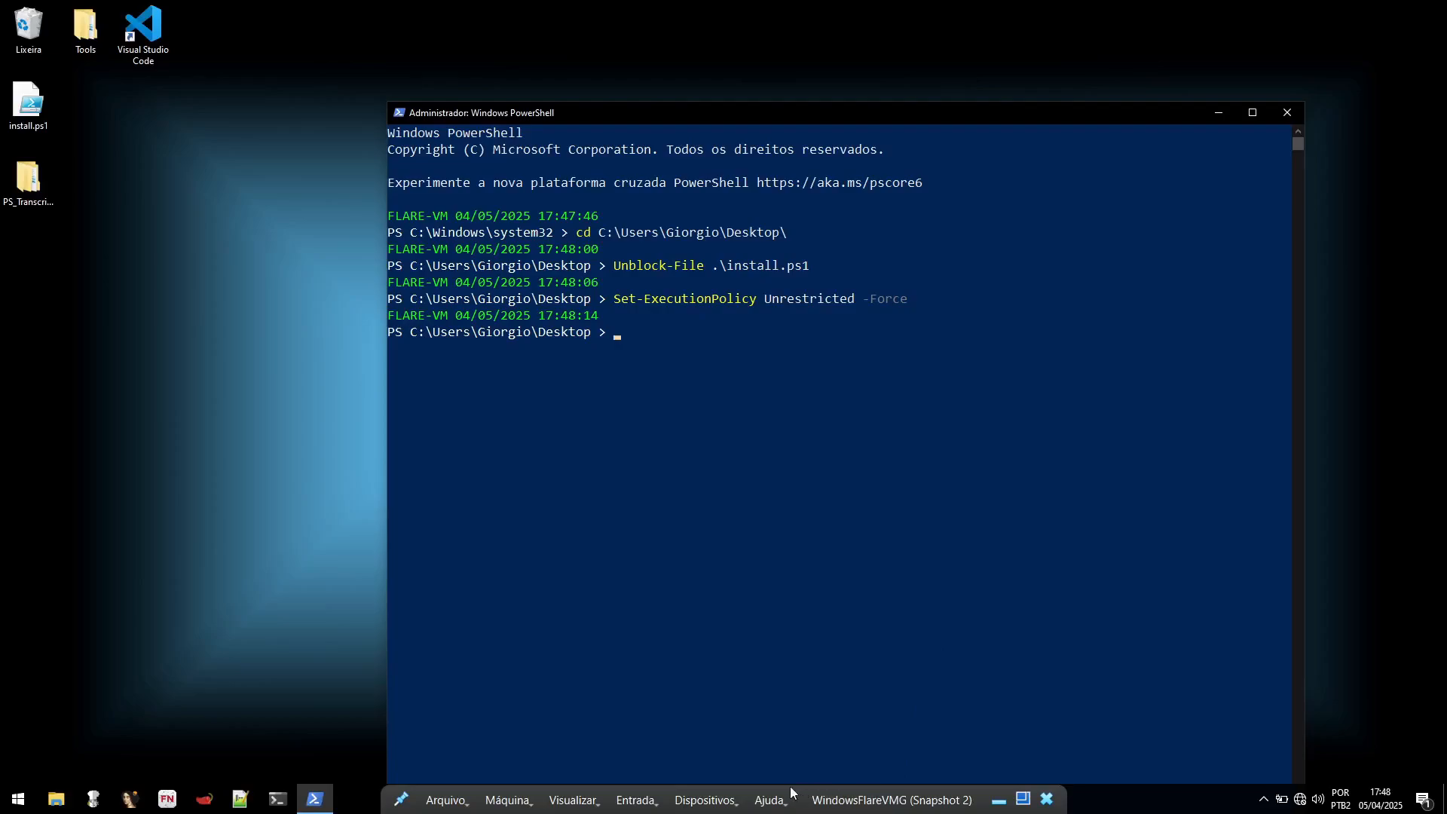
left_click(707, 801)
mouse_move(740, 613)
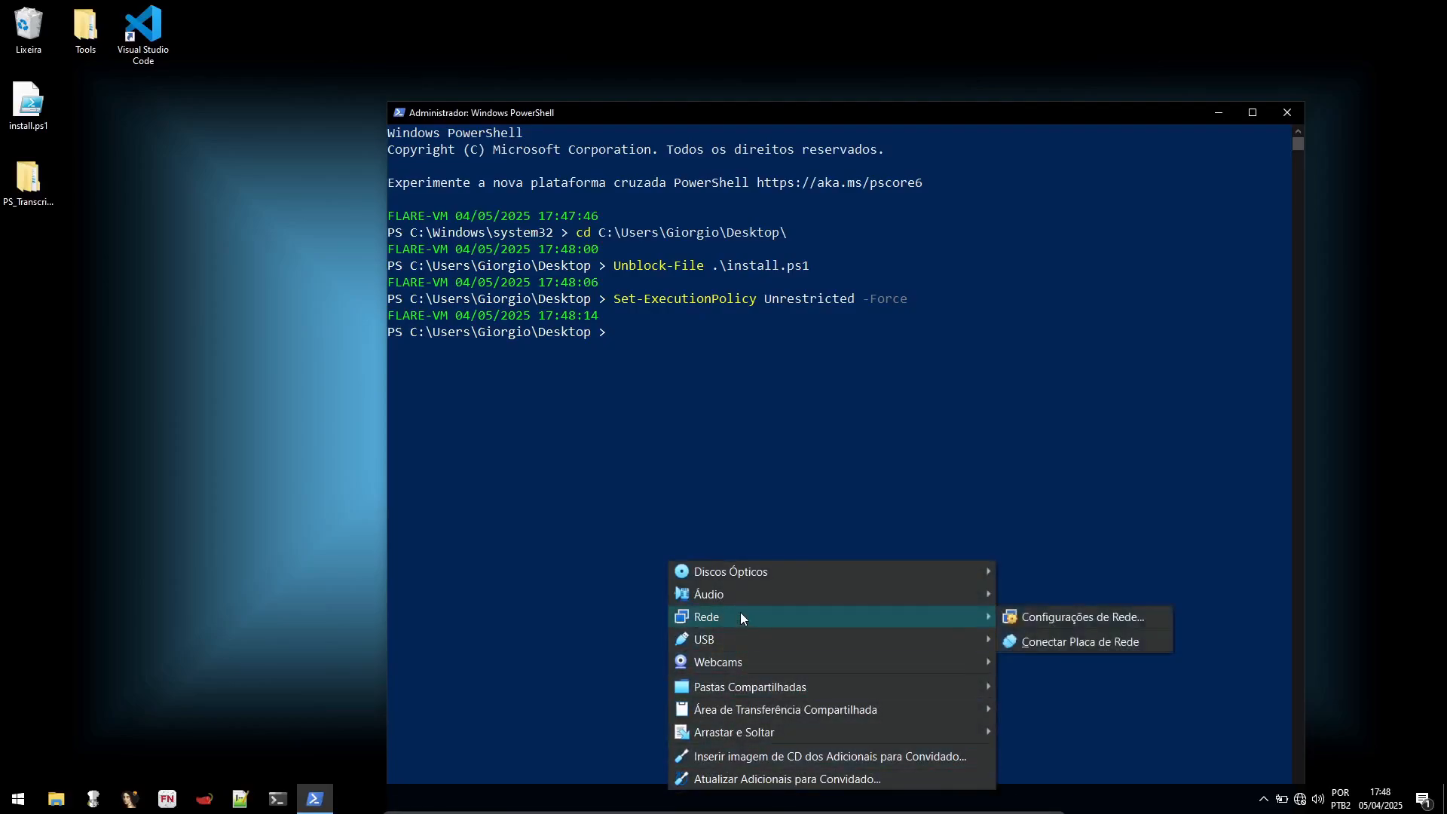
left_click(1053, 642)
left_click_drag(898, 117, 802, 52)
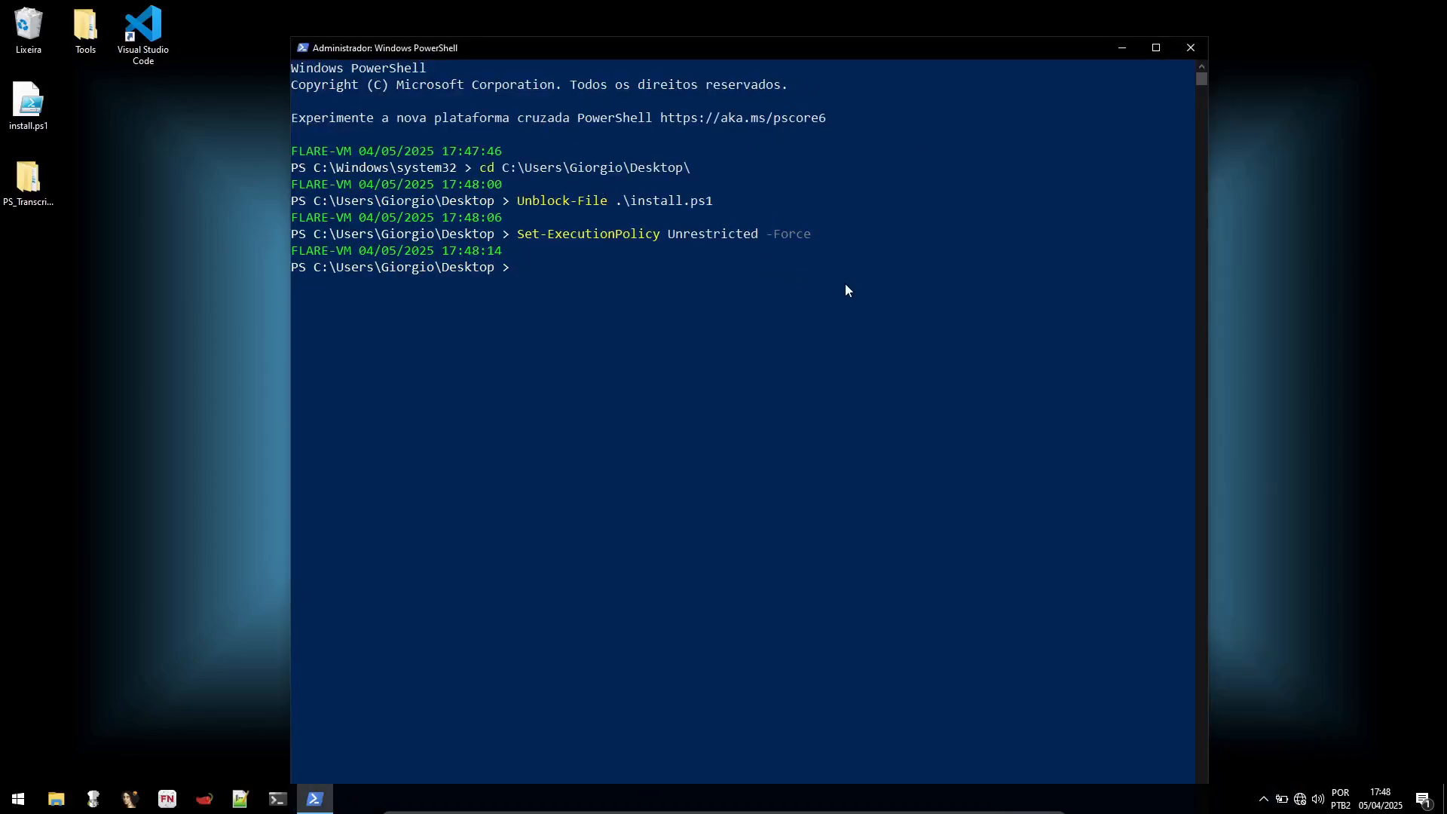
Step: Minimize PowerShell, then check the desktop wallpaper's internet status and view the Start menu
mouse_move(315, 801)
left_click(313, 799)
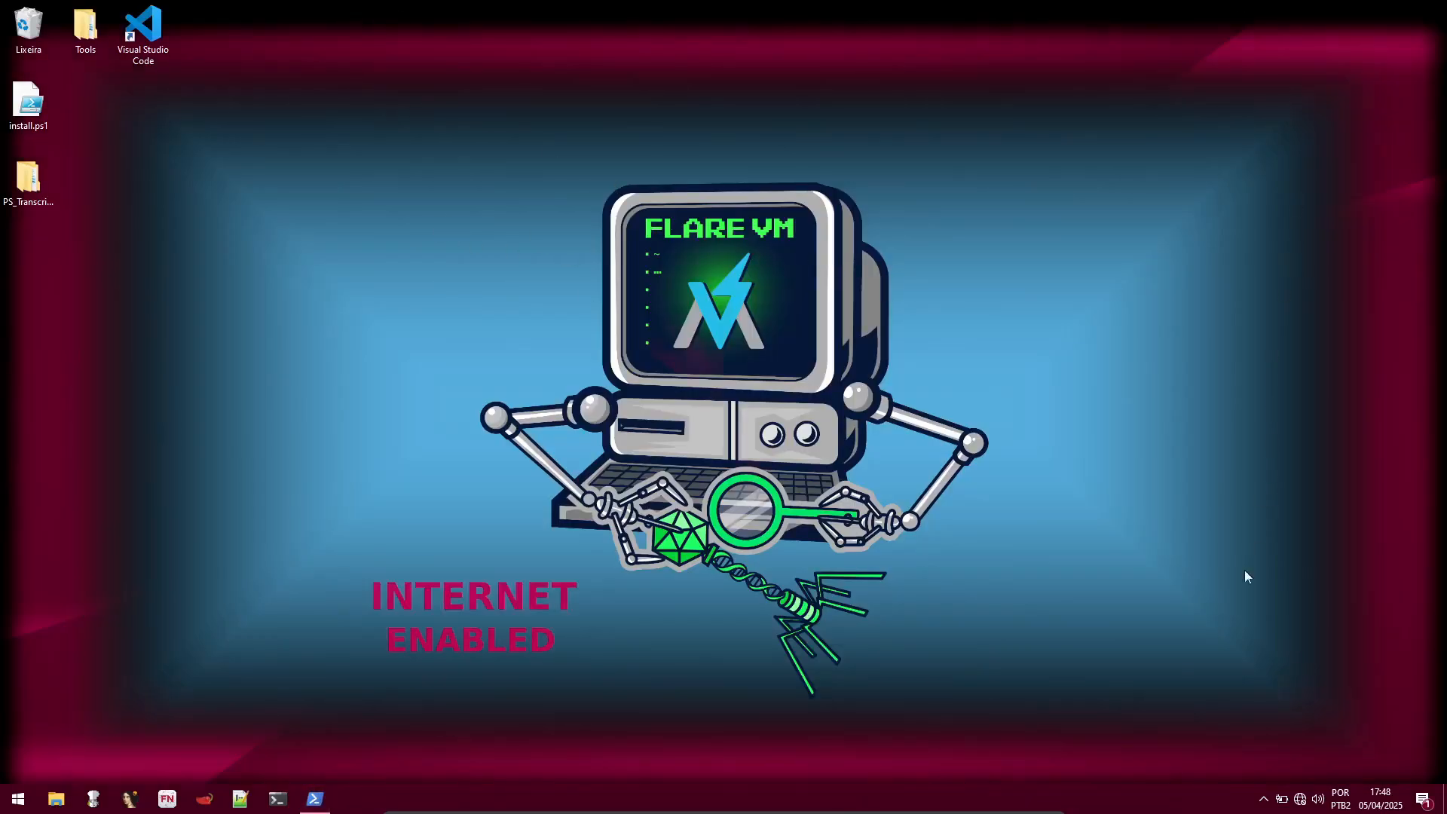
left_click(18, 798)
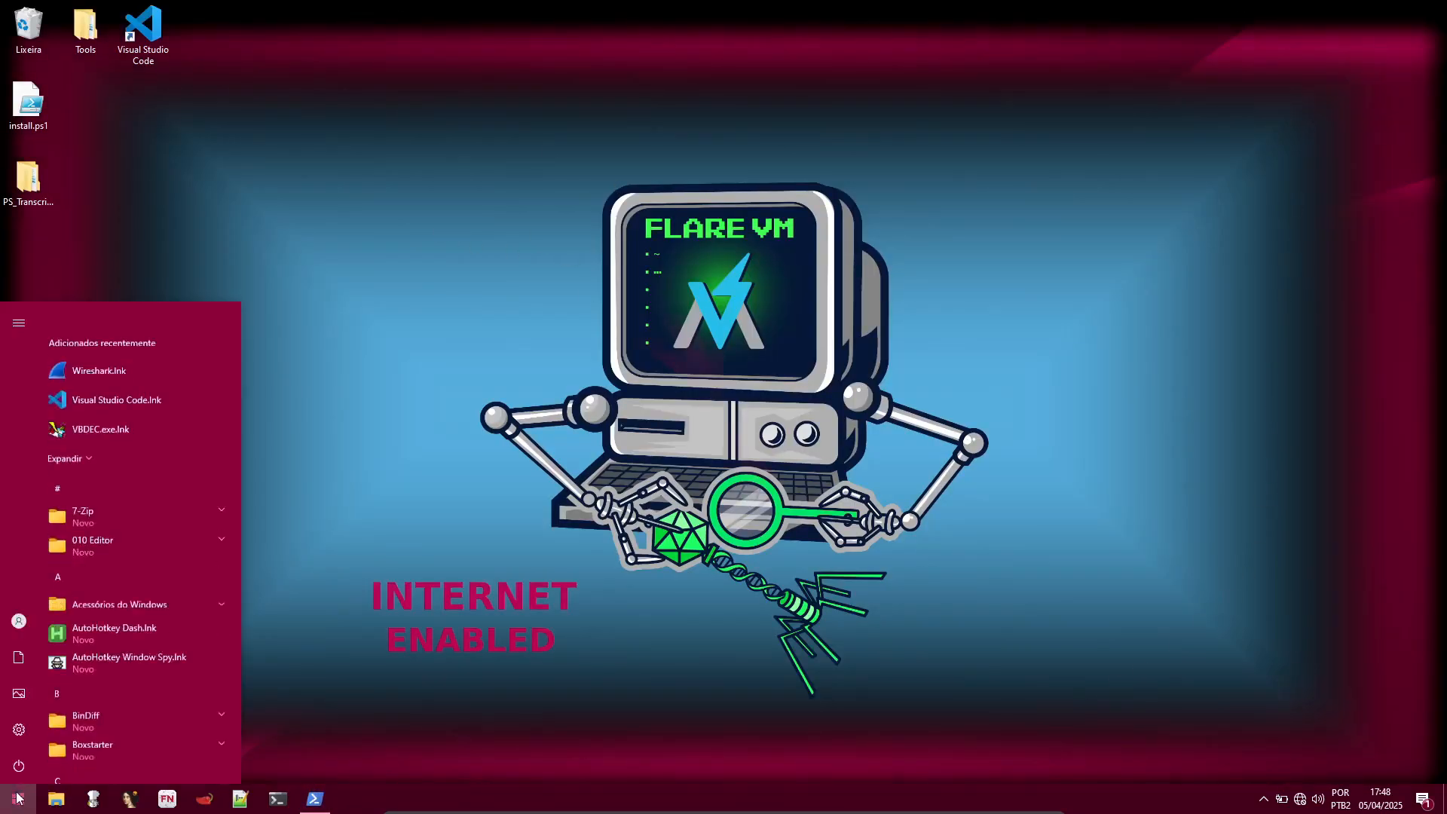
left_click(516, 477)
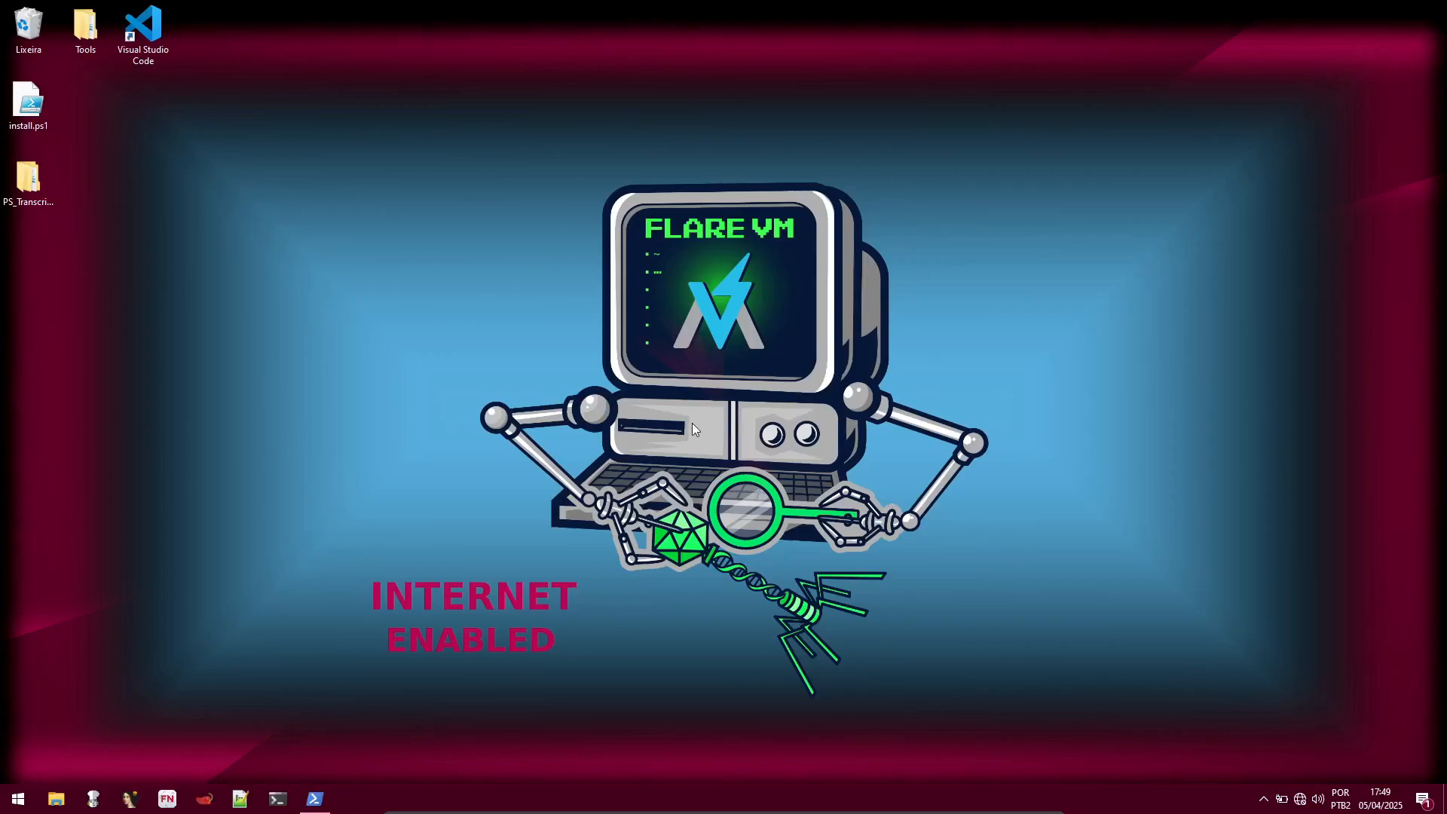
Step: Bring PowerShell back up and run the FLARE-VM installer script with .\install.ps1
left_click(315, 799)
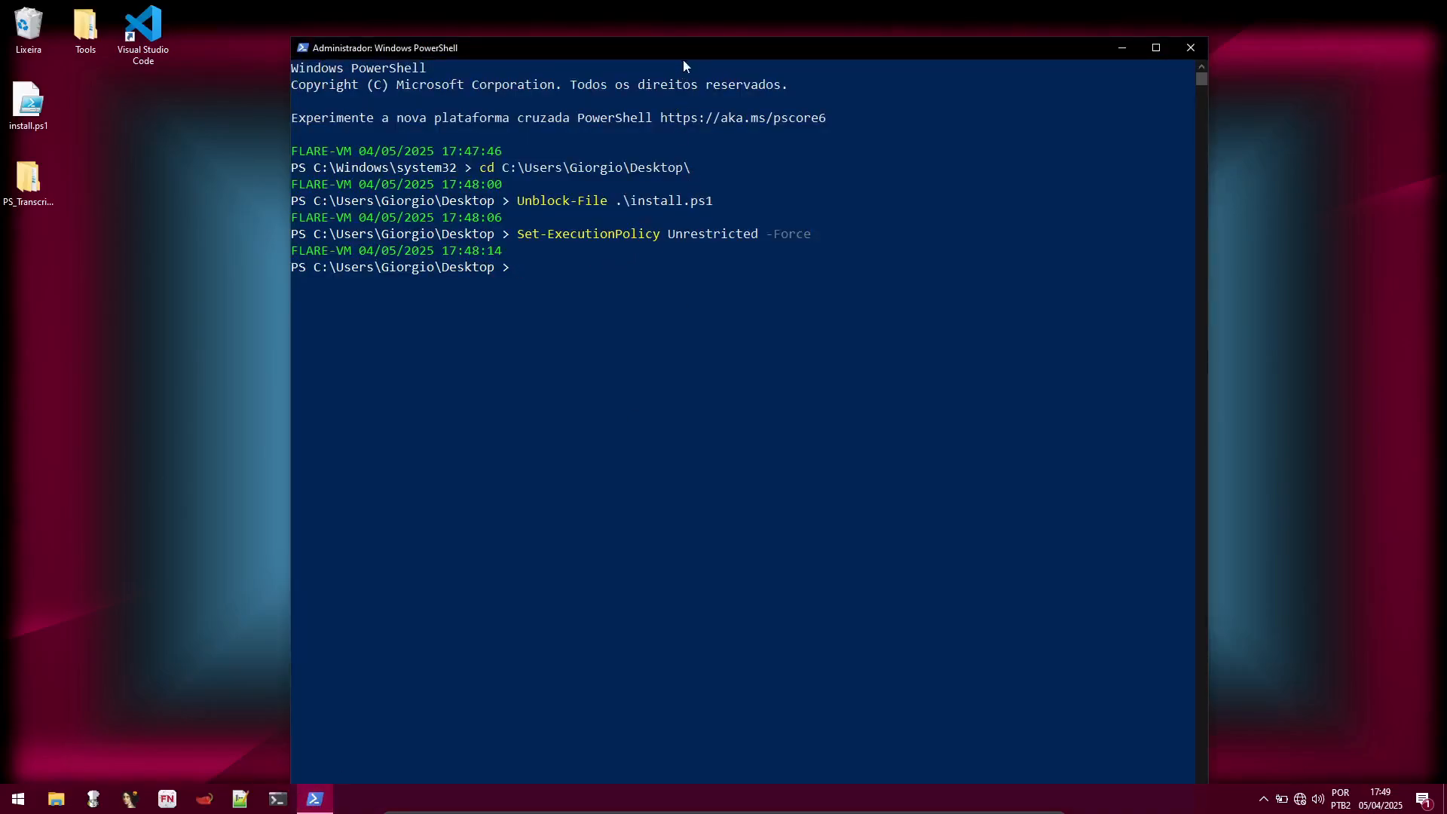
type(".\\install.ps1")
key("Return")
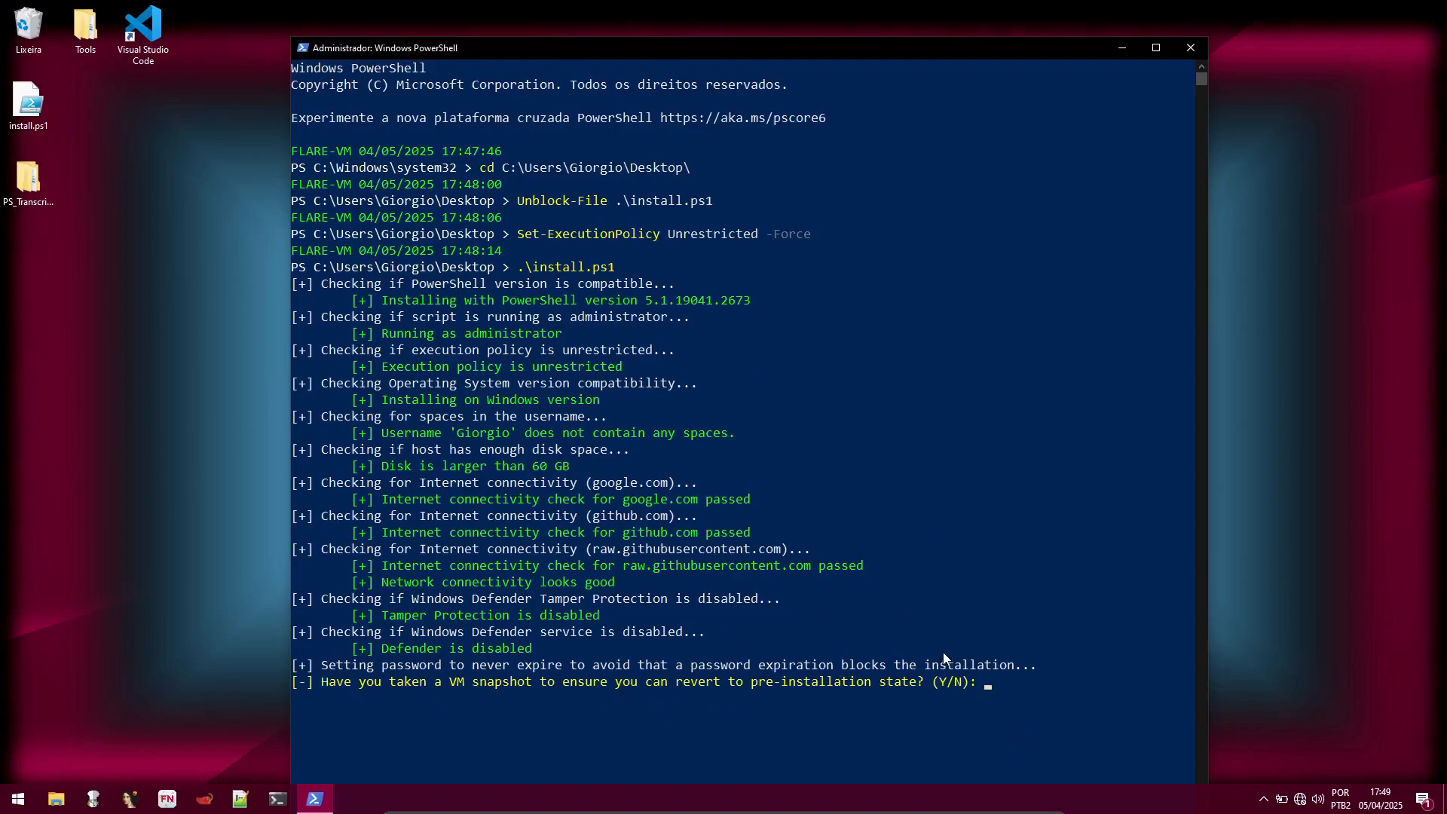
Step: Answer Y to the VM snapshot question after reviewing the installer's pre-installation checks
type("Y")
left_click(679, 267)
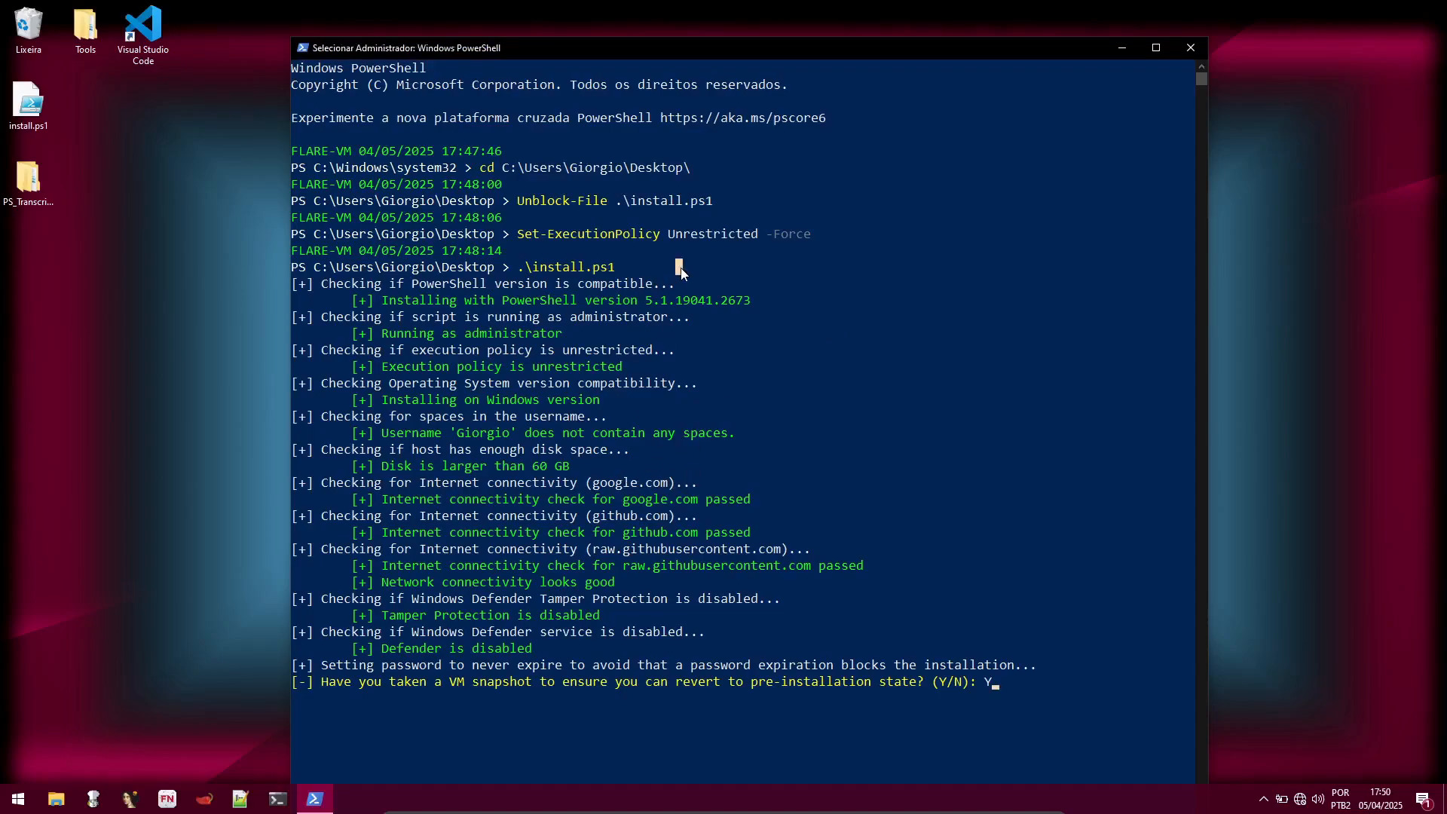
left_click(703, 319)
left_click(714, 400)
left_click(714, 403)
scroll(844, 493, "down", 2)
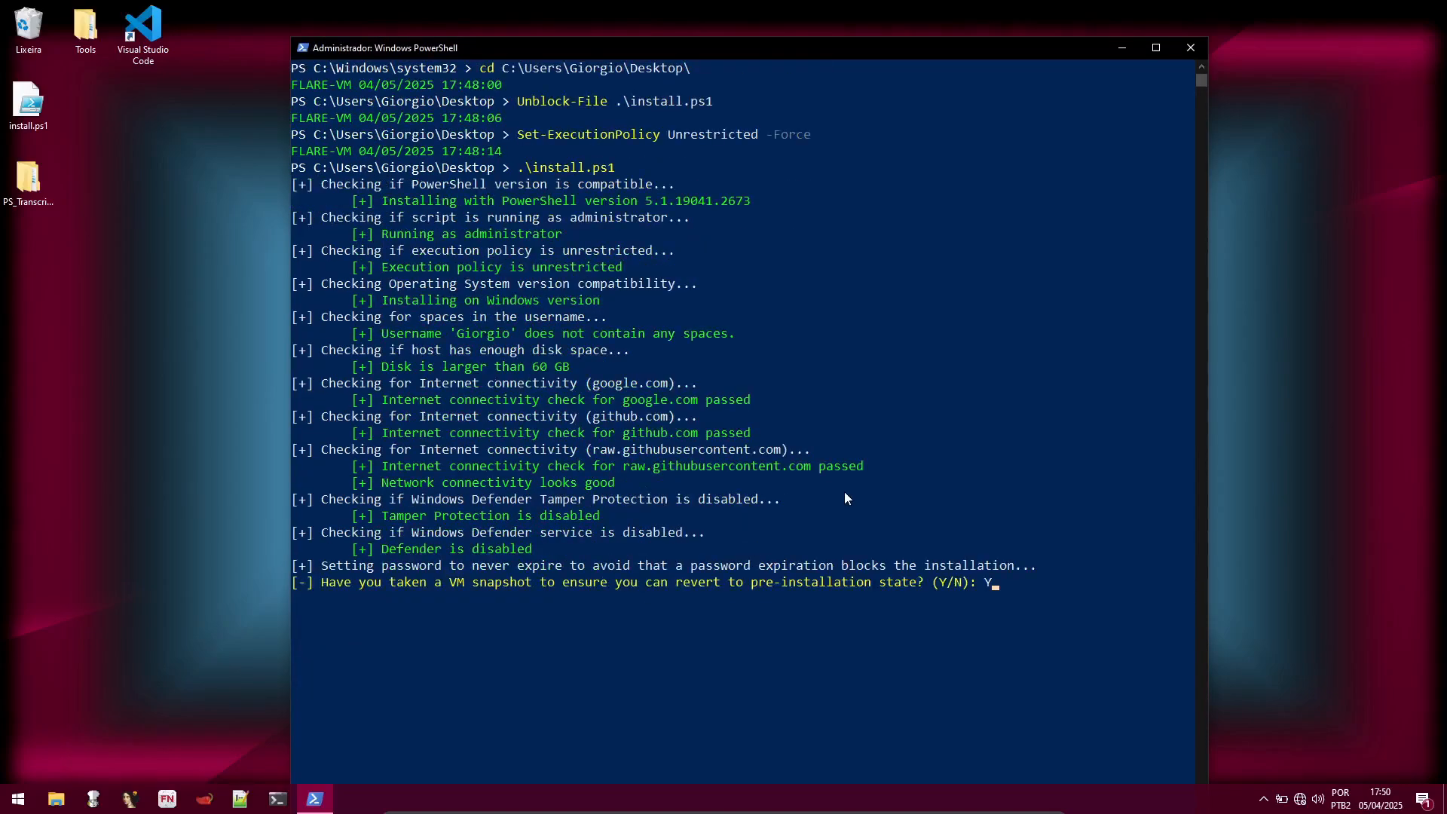
key("Return")
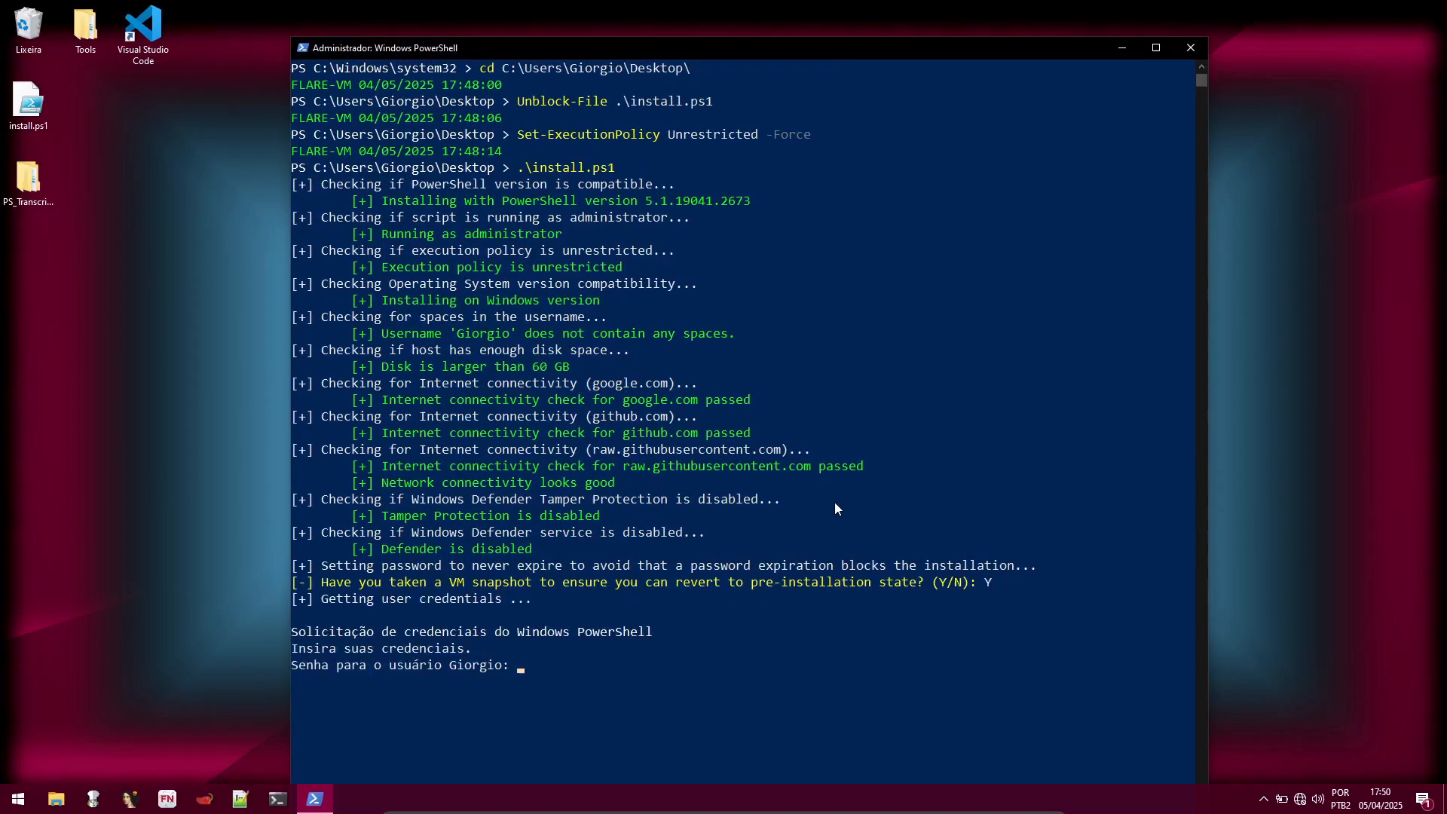
Step: Examine the credential request and close PowerShell without entering the account password
scroll(499, 653, "down", 2)
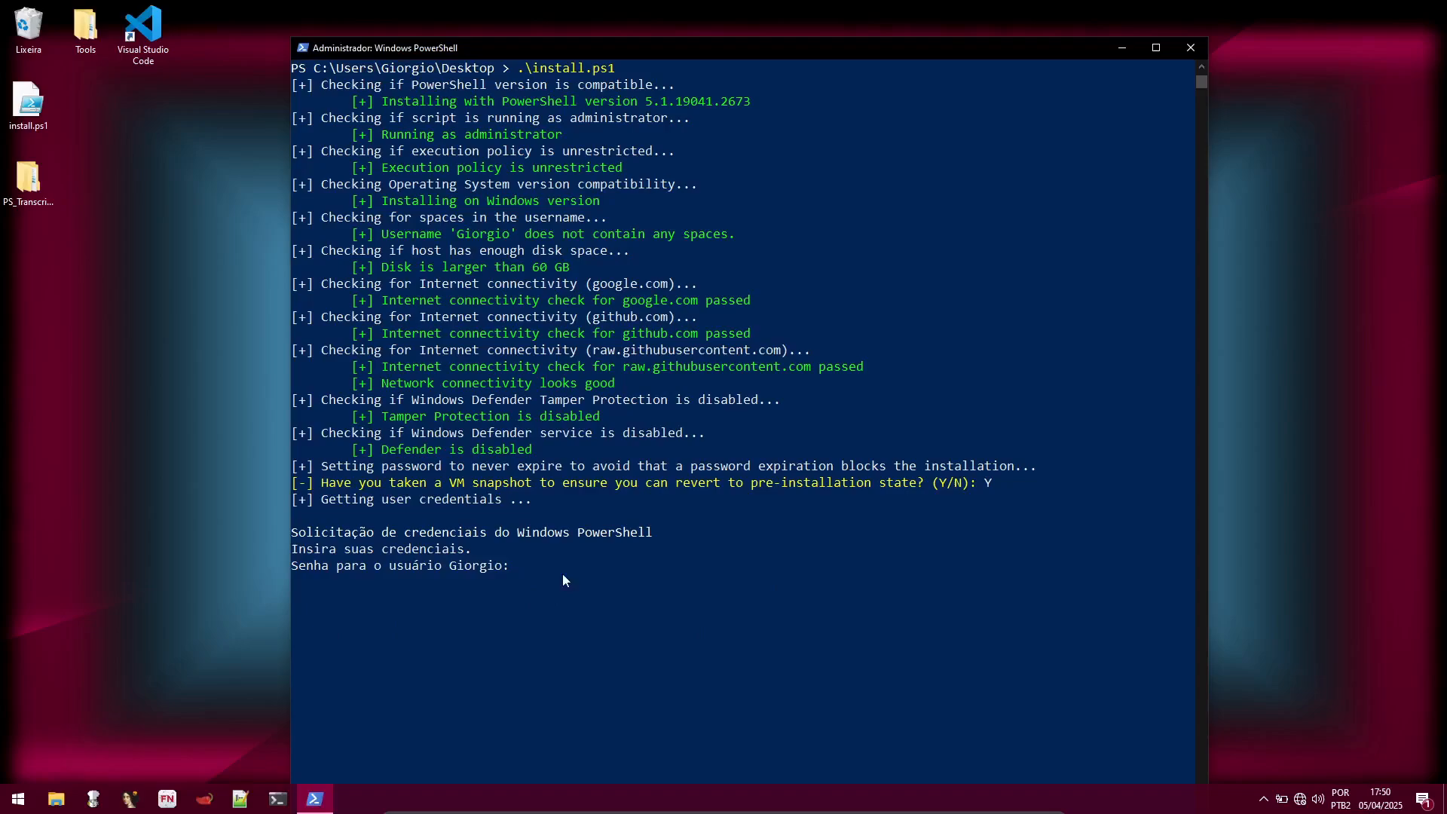
left_click_drag(503, 551, 689, 575)
left_click(689, 570)
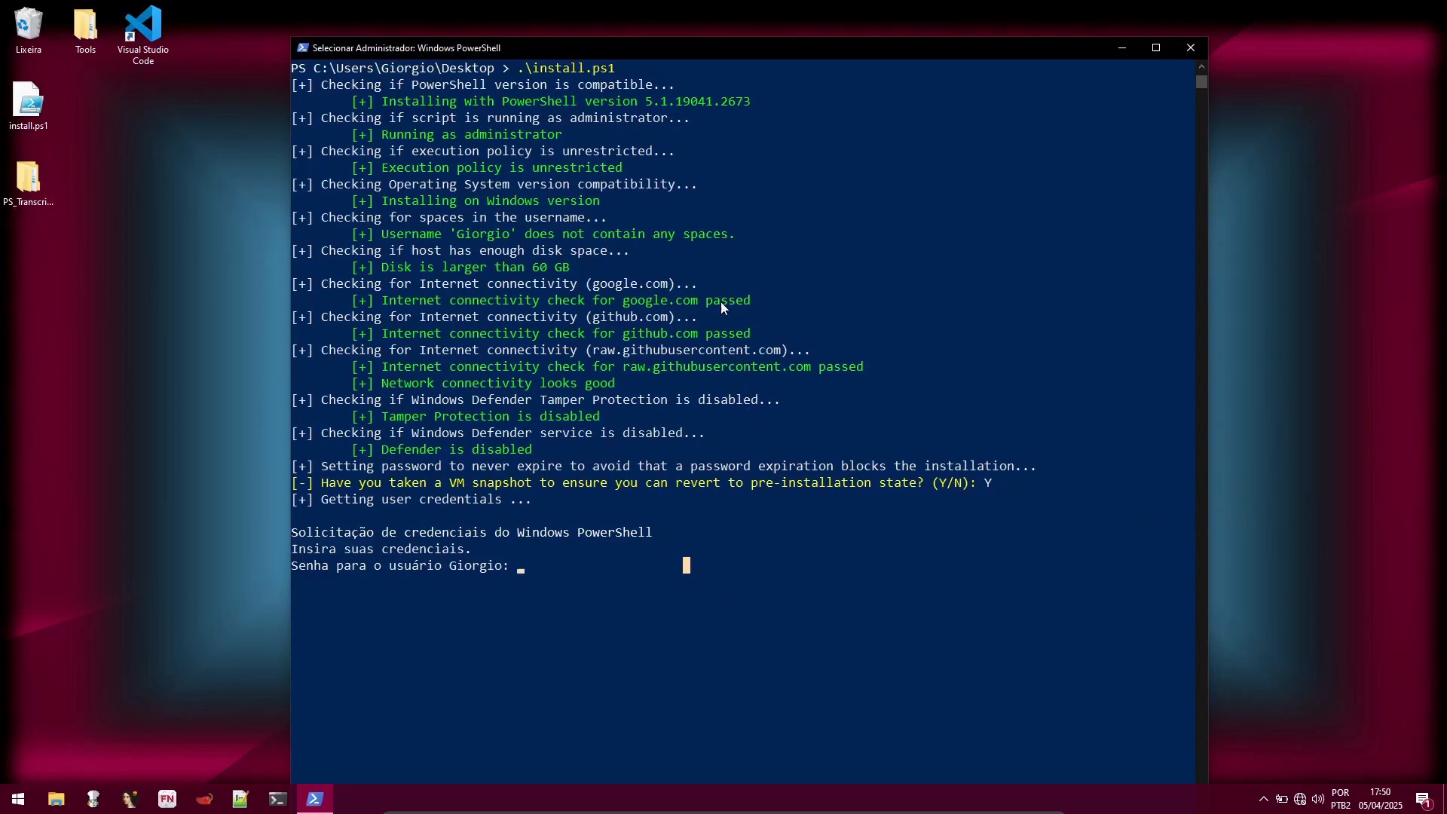
left_click(649, 482)
left_click(1192, 47)
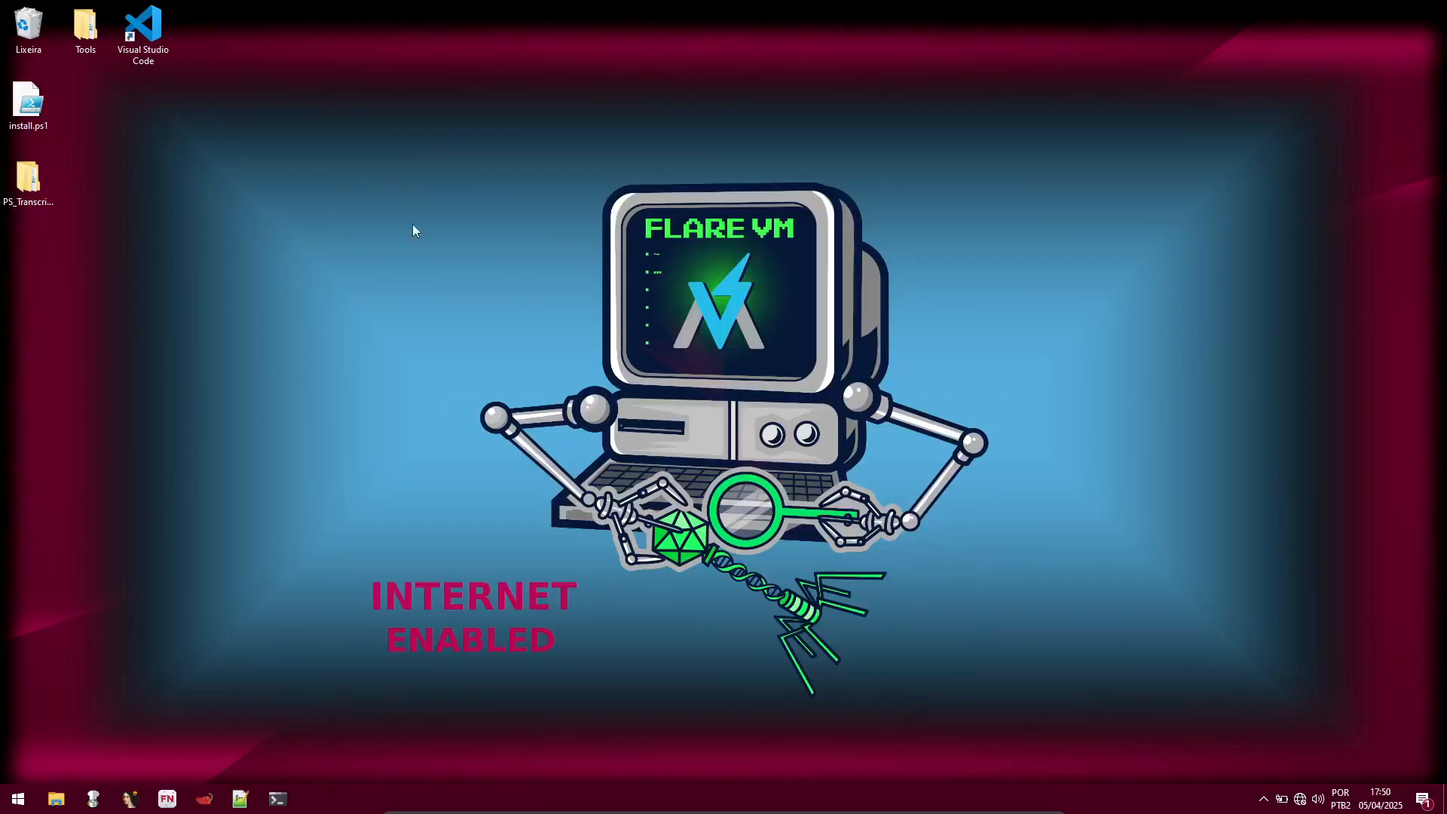
Step: Open the Tools folder on the desktop and inspect the contents of its Debuggers and Disassemblers folders
double_click(86, 31)
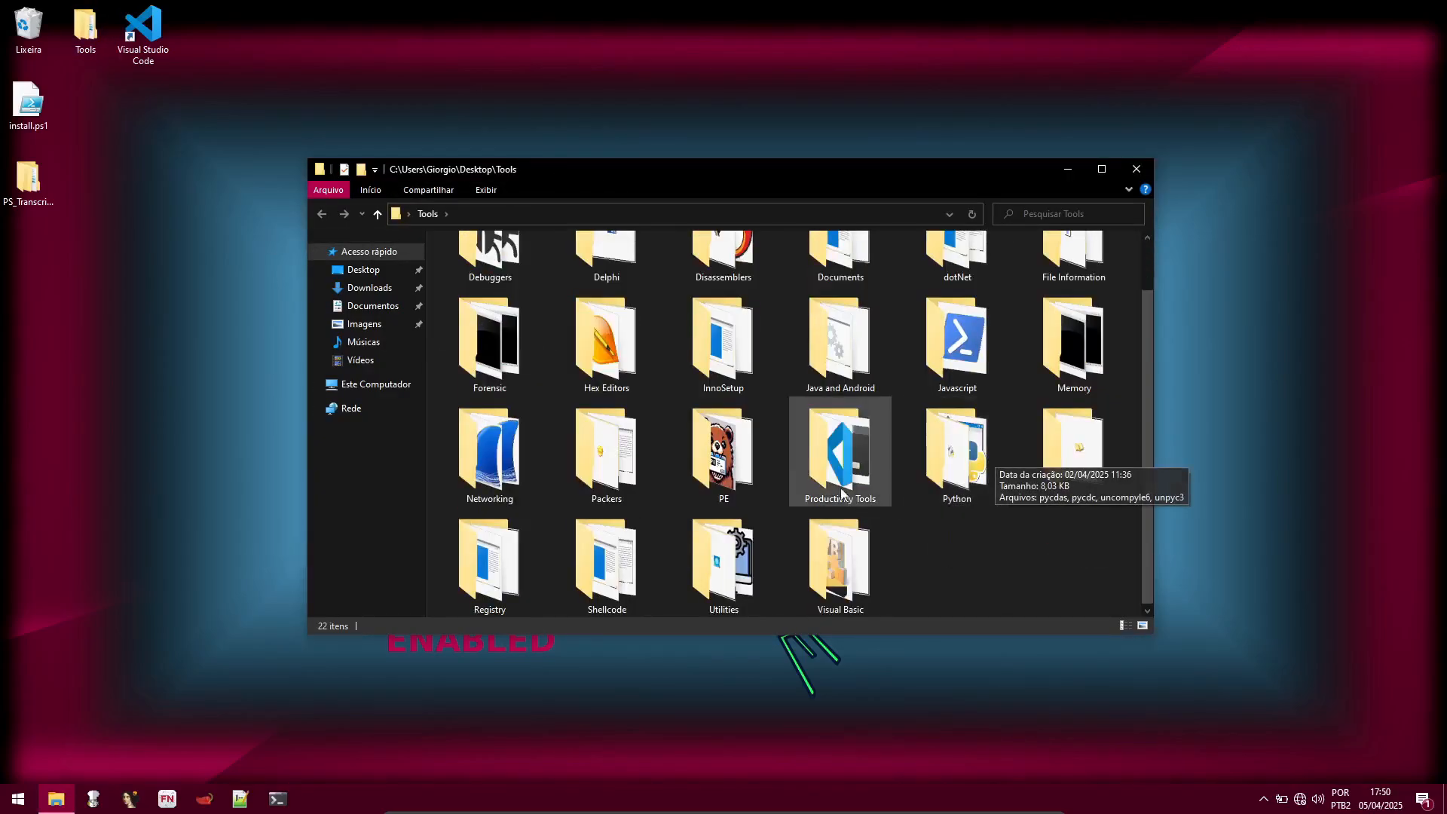
scroll(829, 444, "up", 1)
double_click(522, 303)
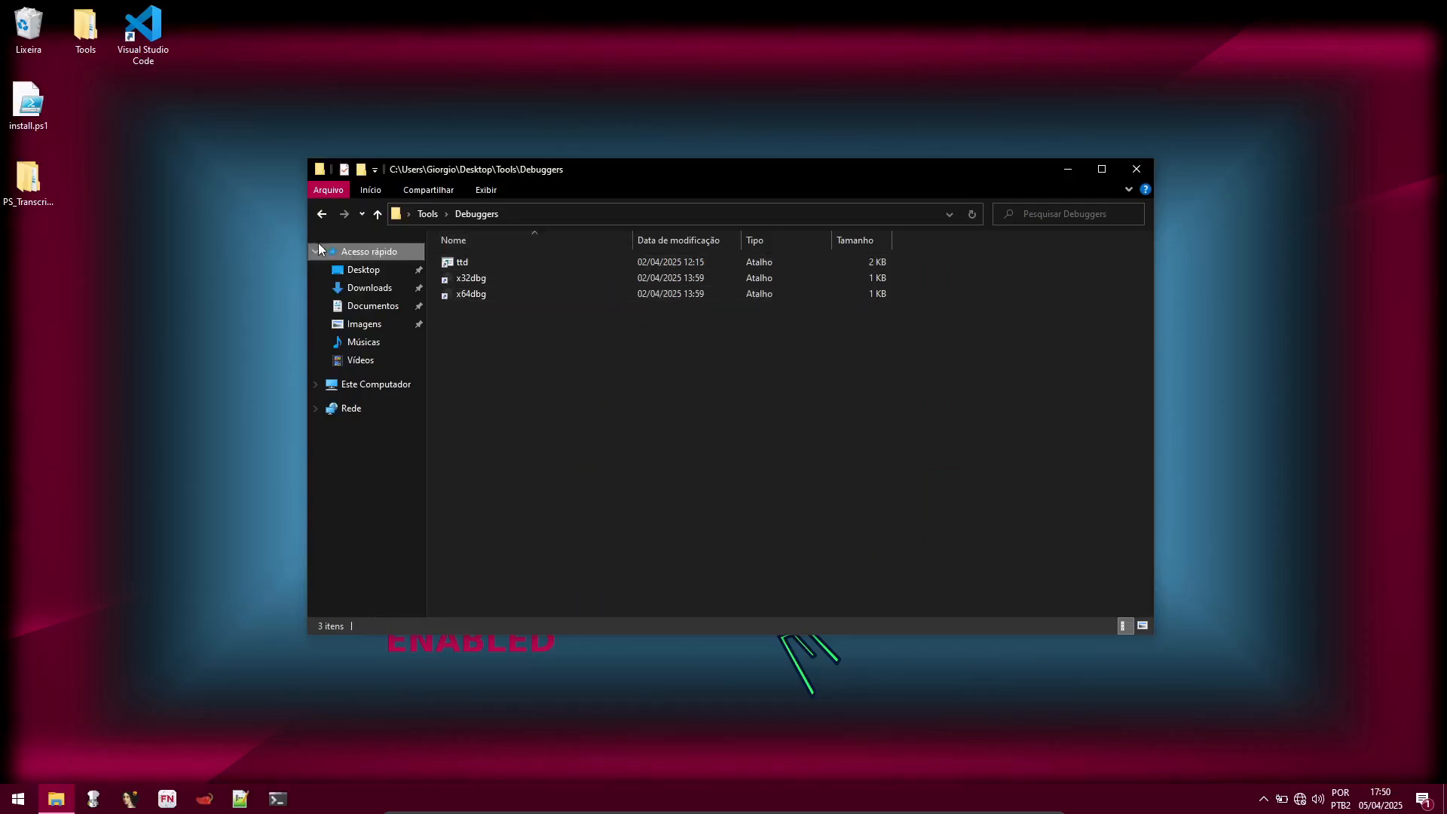
key("alt+Left")
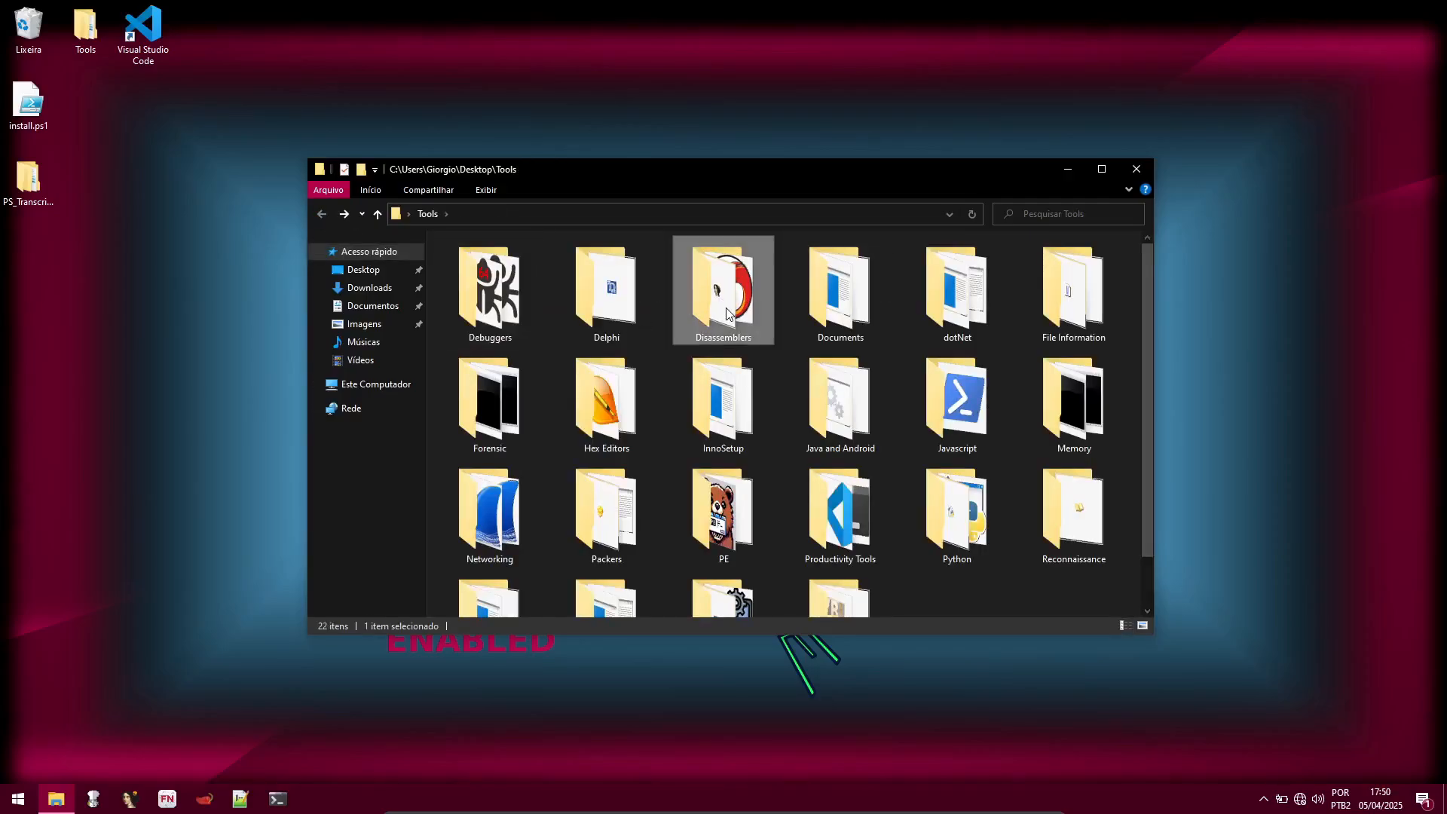
double_click(728, 313)
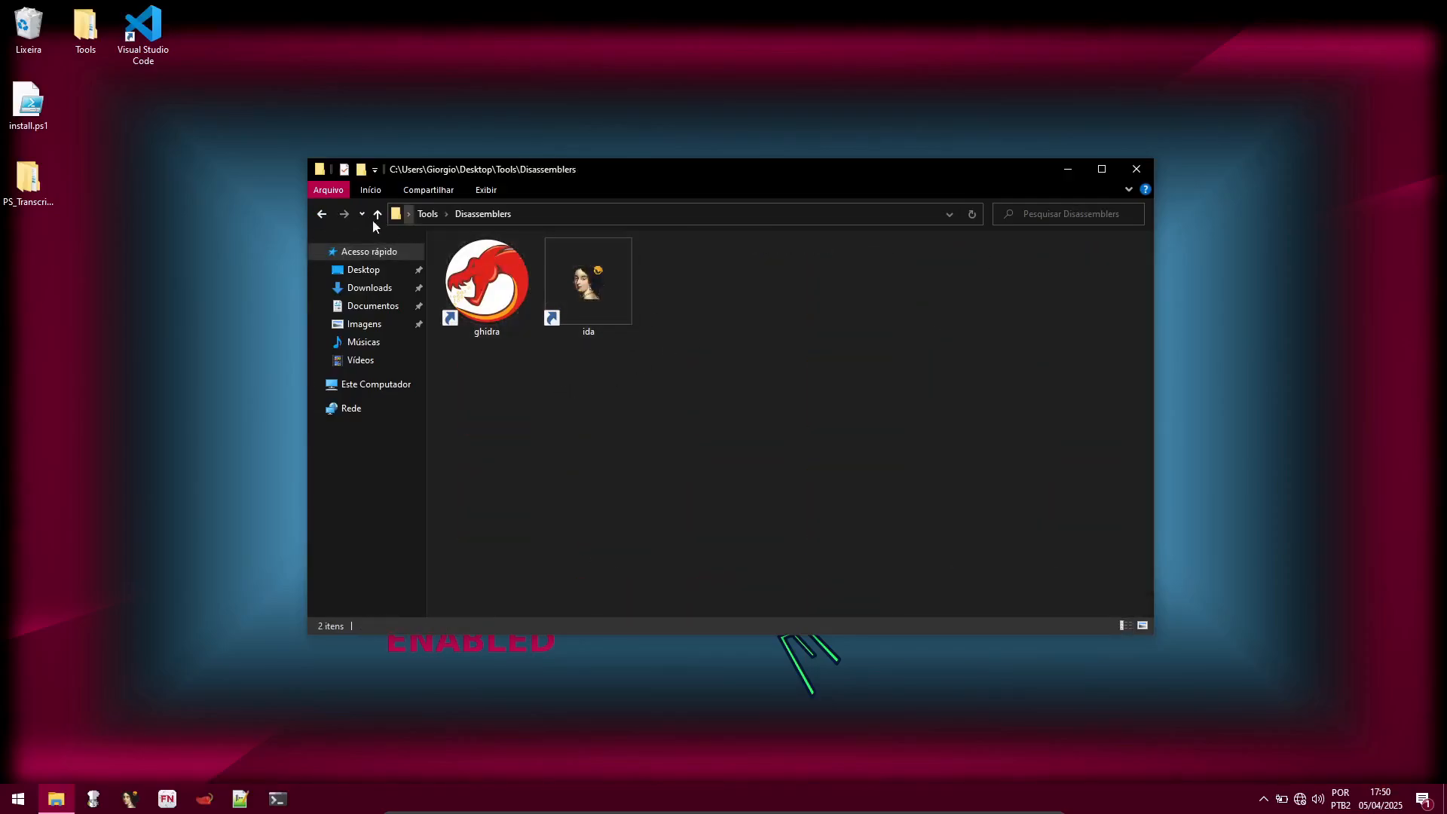
left_click(321, 214)
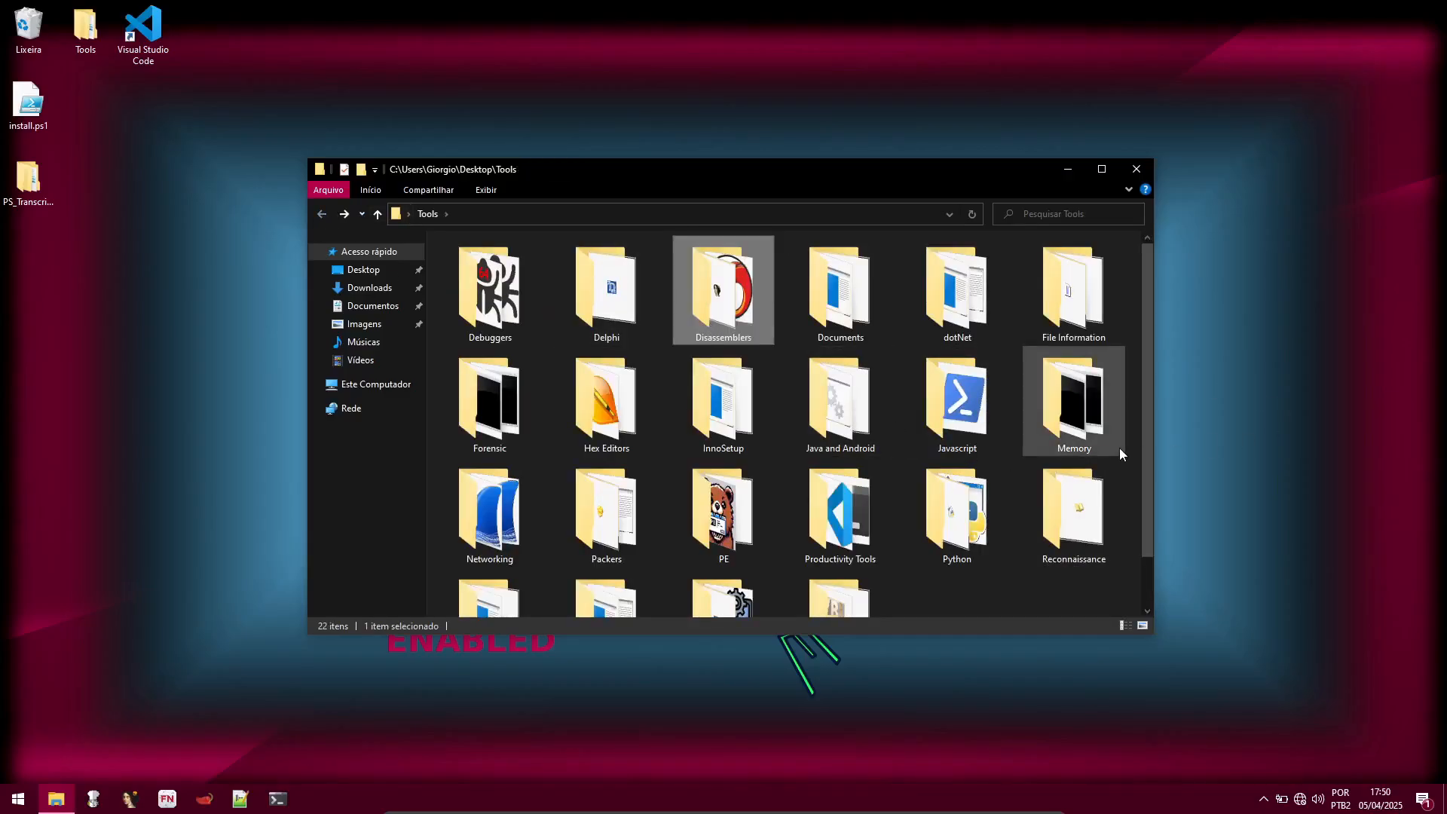
Step: Look over the remaining tool category folders in Tools, including Productivity Tools, and close the window
scroll(897, 423, "down", 2)
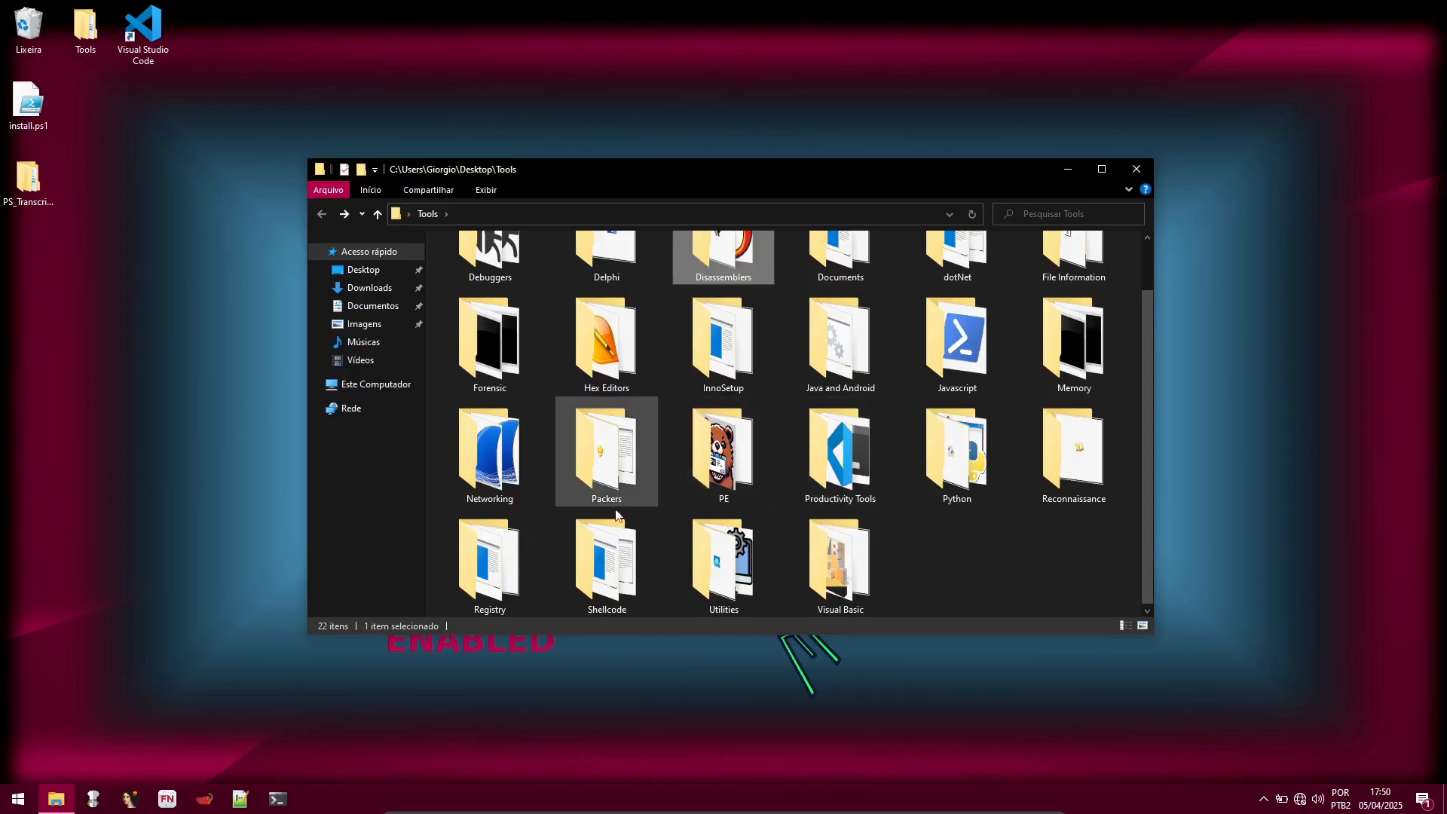
mouse_move(879, 476)
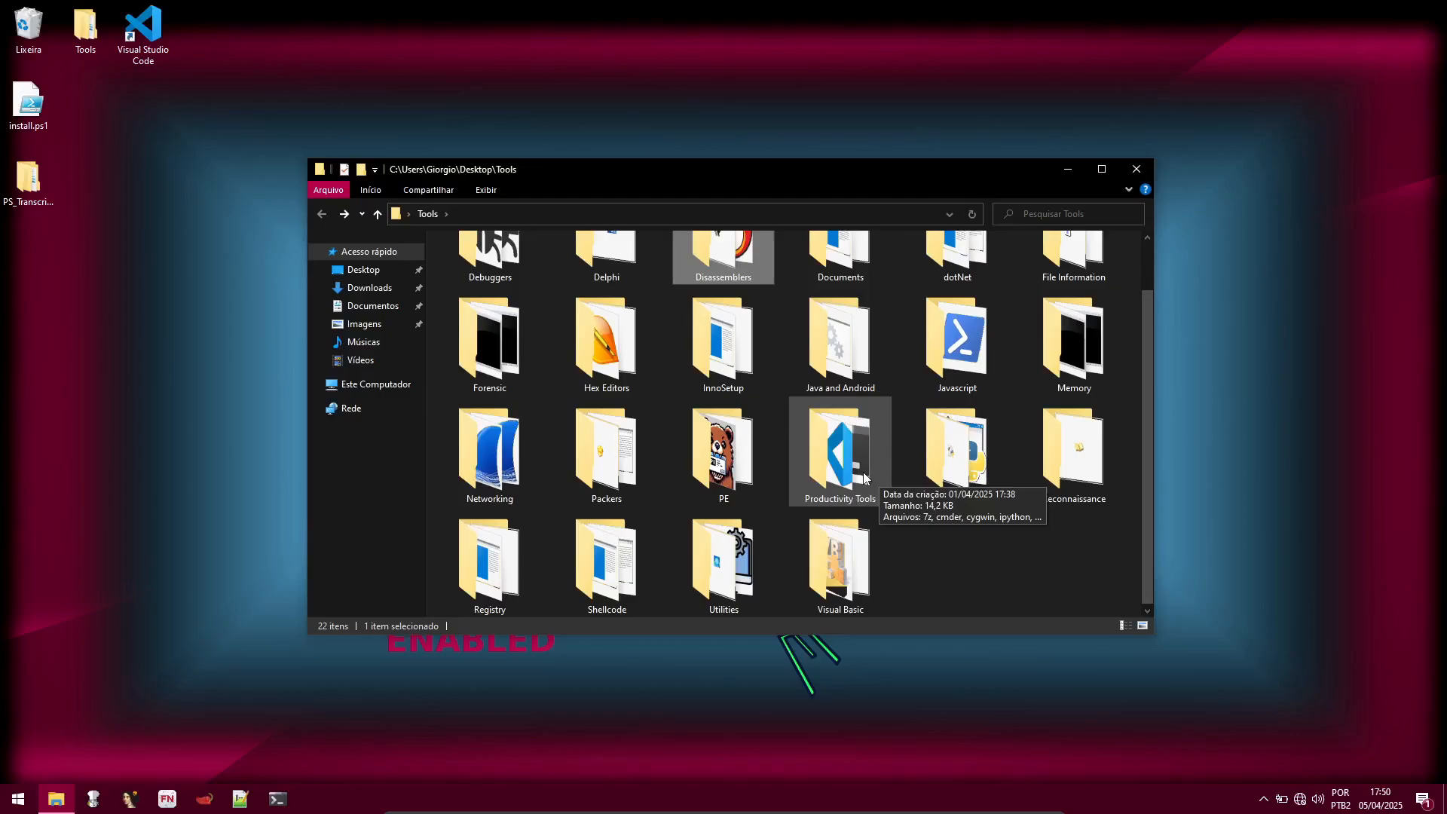
scroll(885, 460, "up", 1)
mouse_move(926, 413)
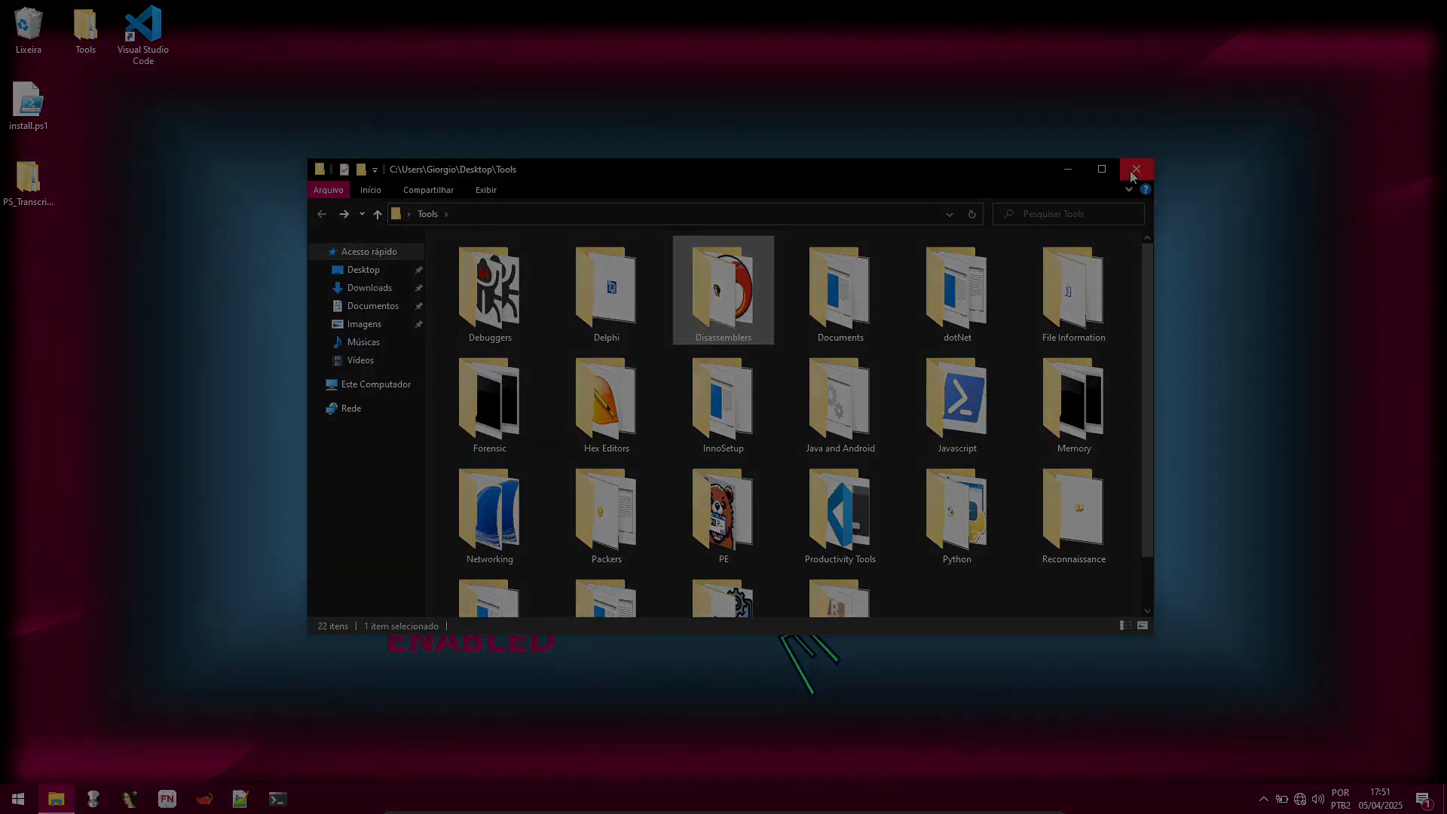
left_click(1132, 172)
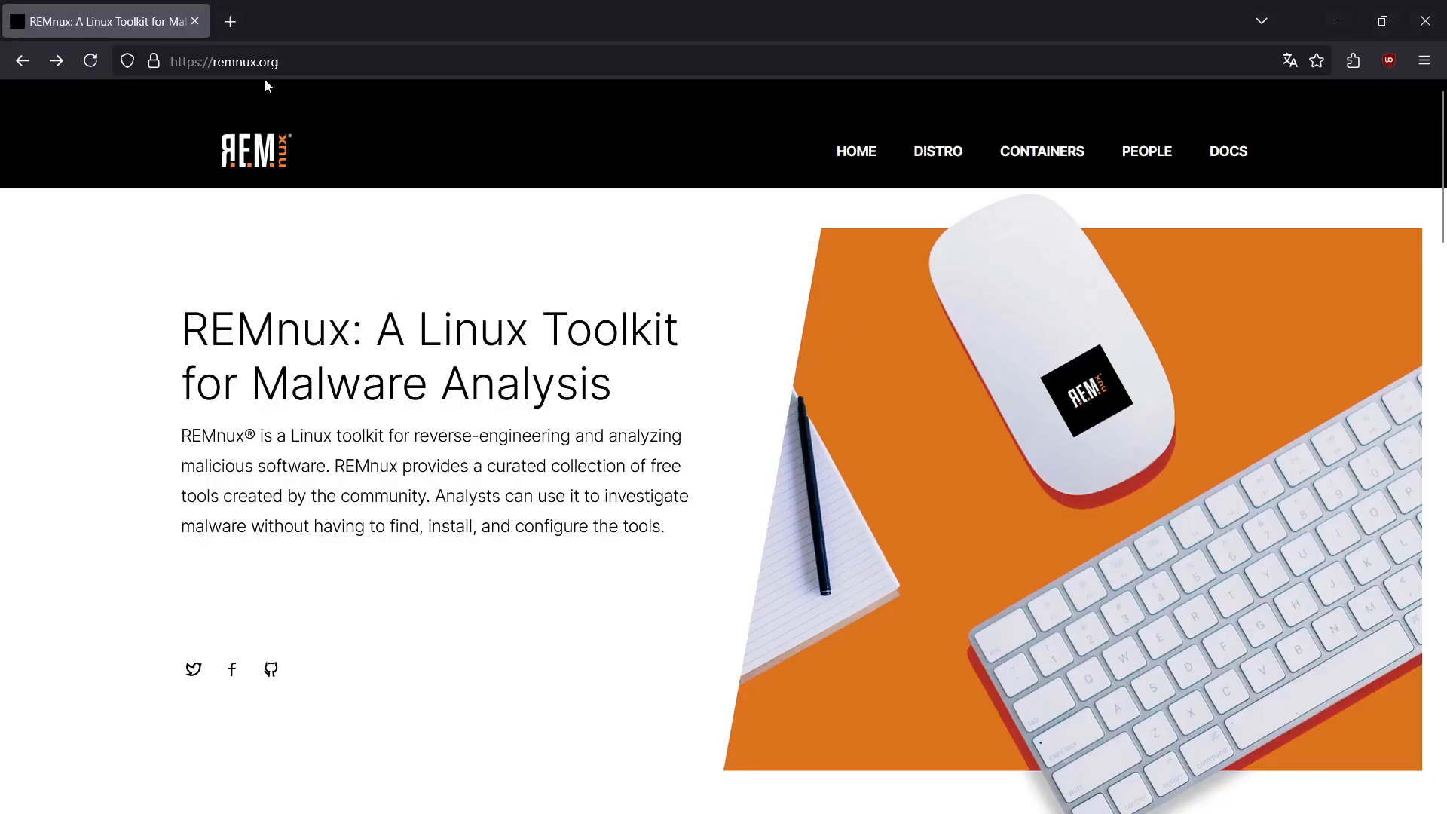
Step: Open the REMnux VM download page from remnux.org, read the virtual appliance instructions, and minimize the browser
scroll(766, 333, "down", 10)
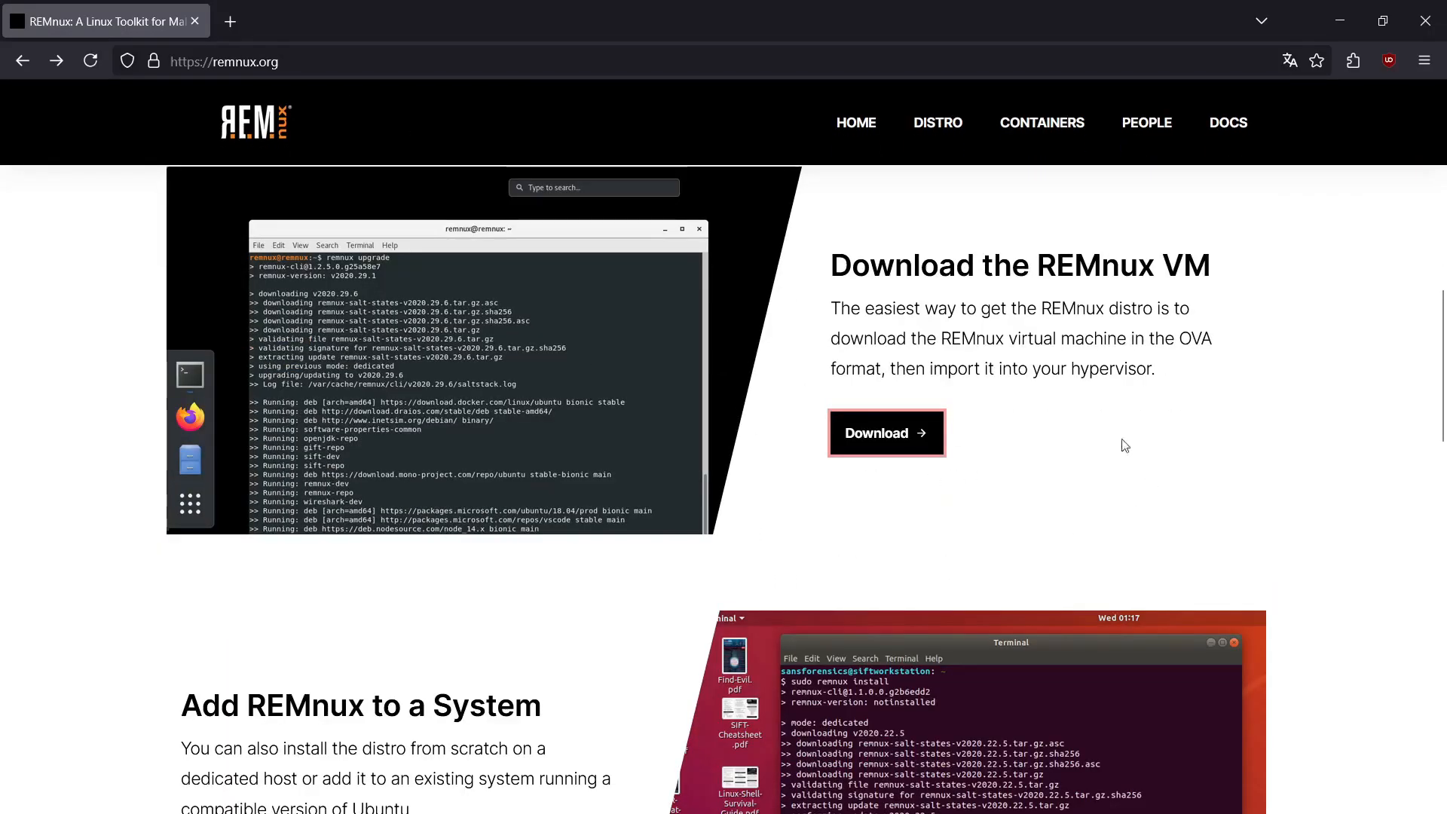
left_click(902, 441)
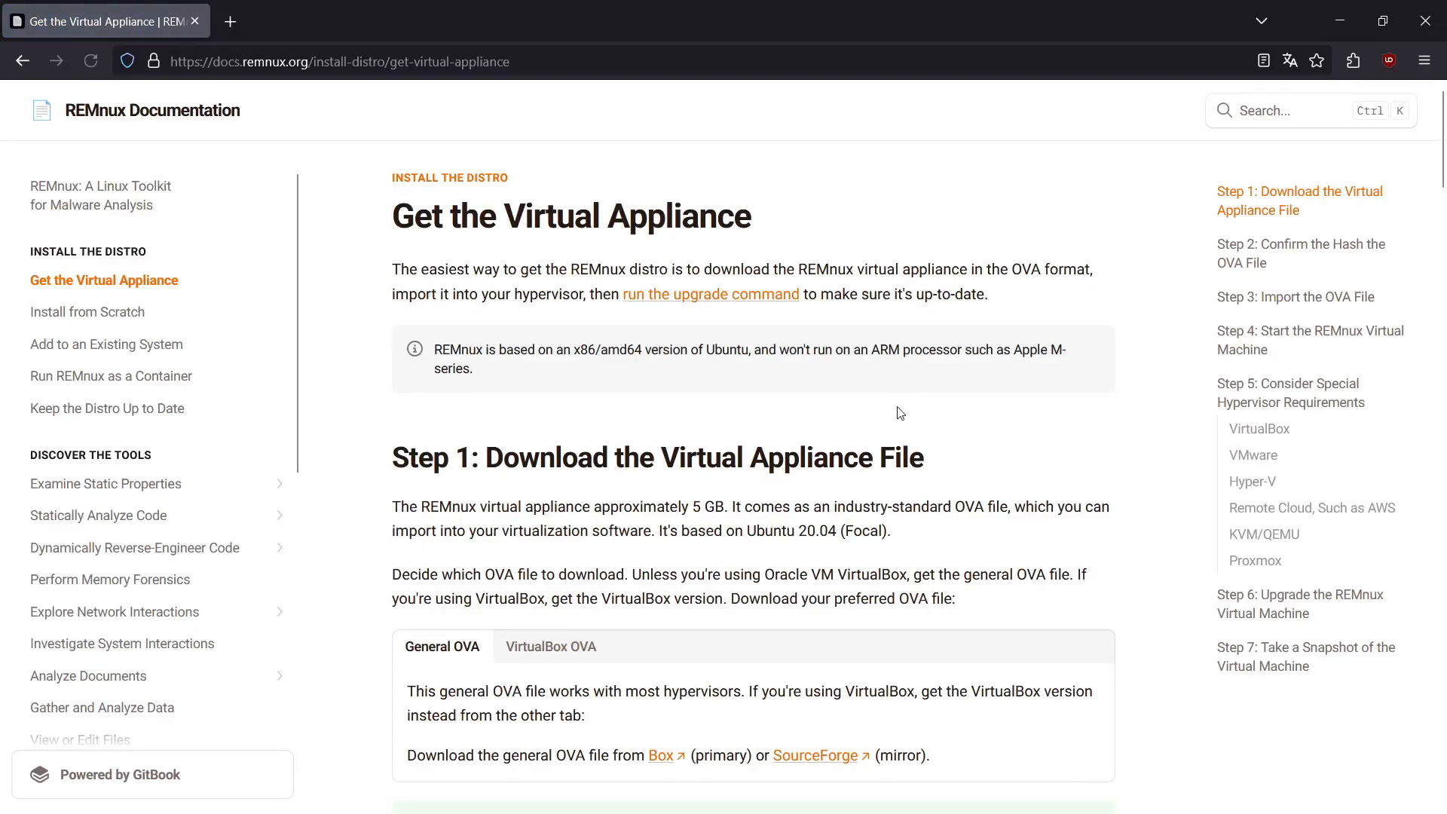
scroll(865, 365, "down", 5)
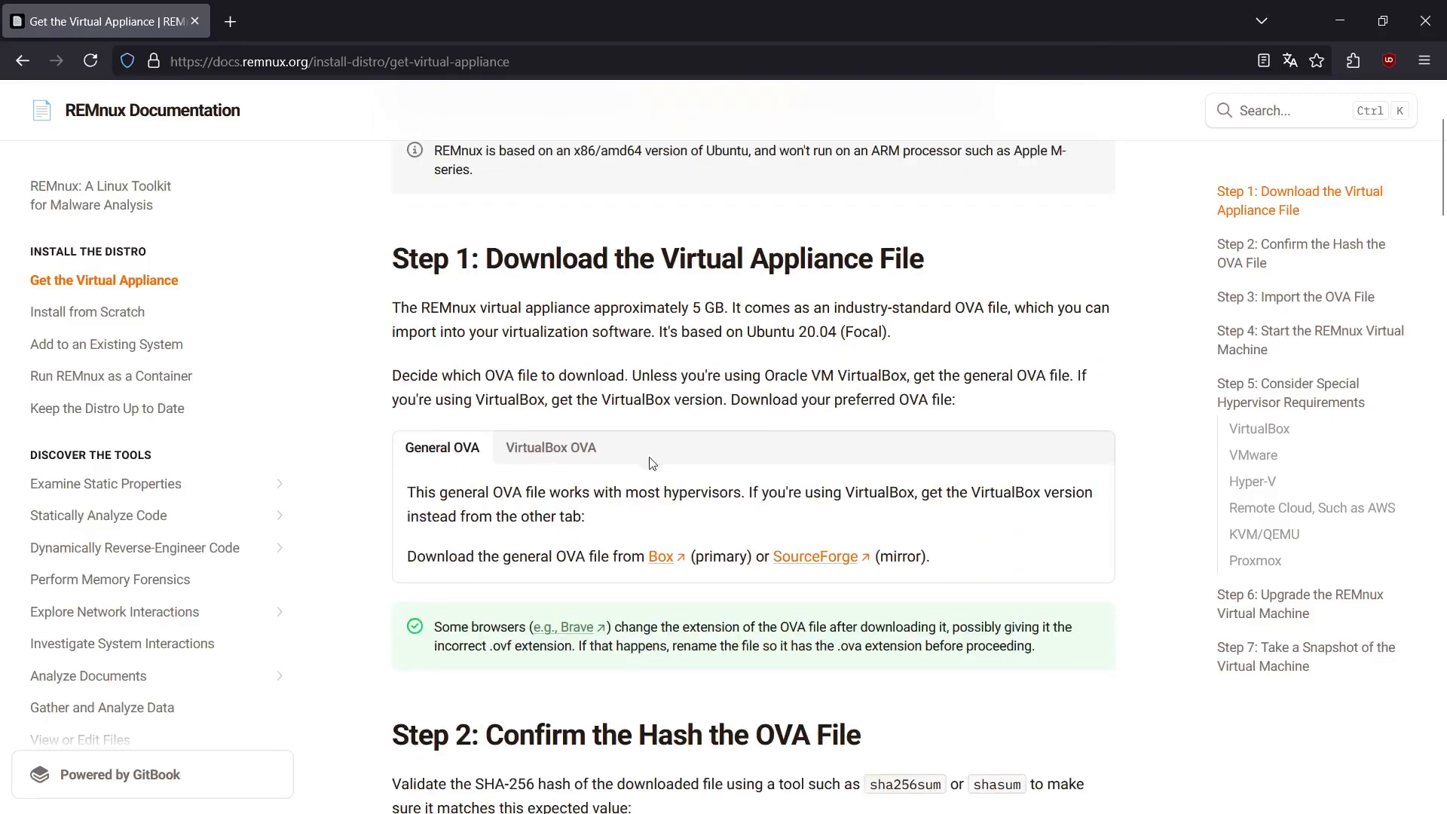
scroll(749, 478, "down", 10)
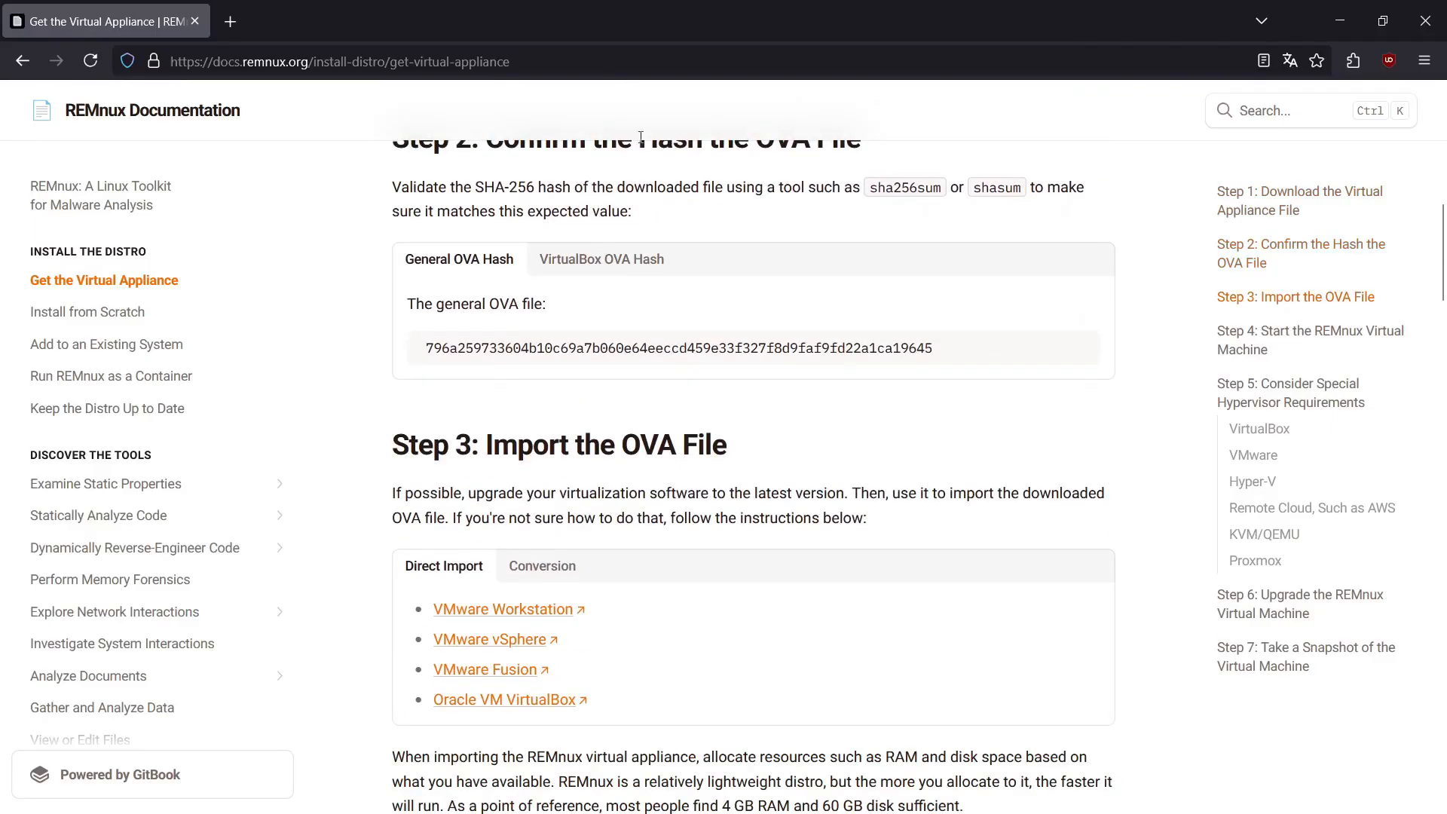
scroll(948, 522, "down", 8)
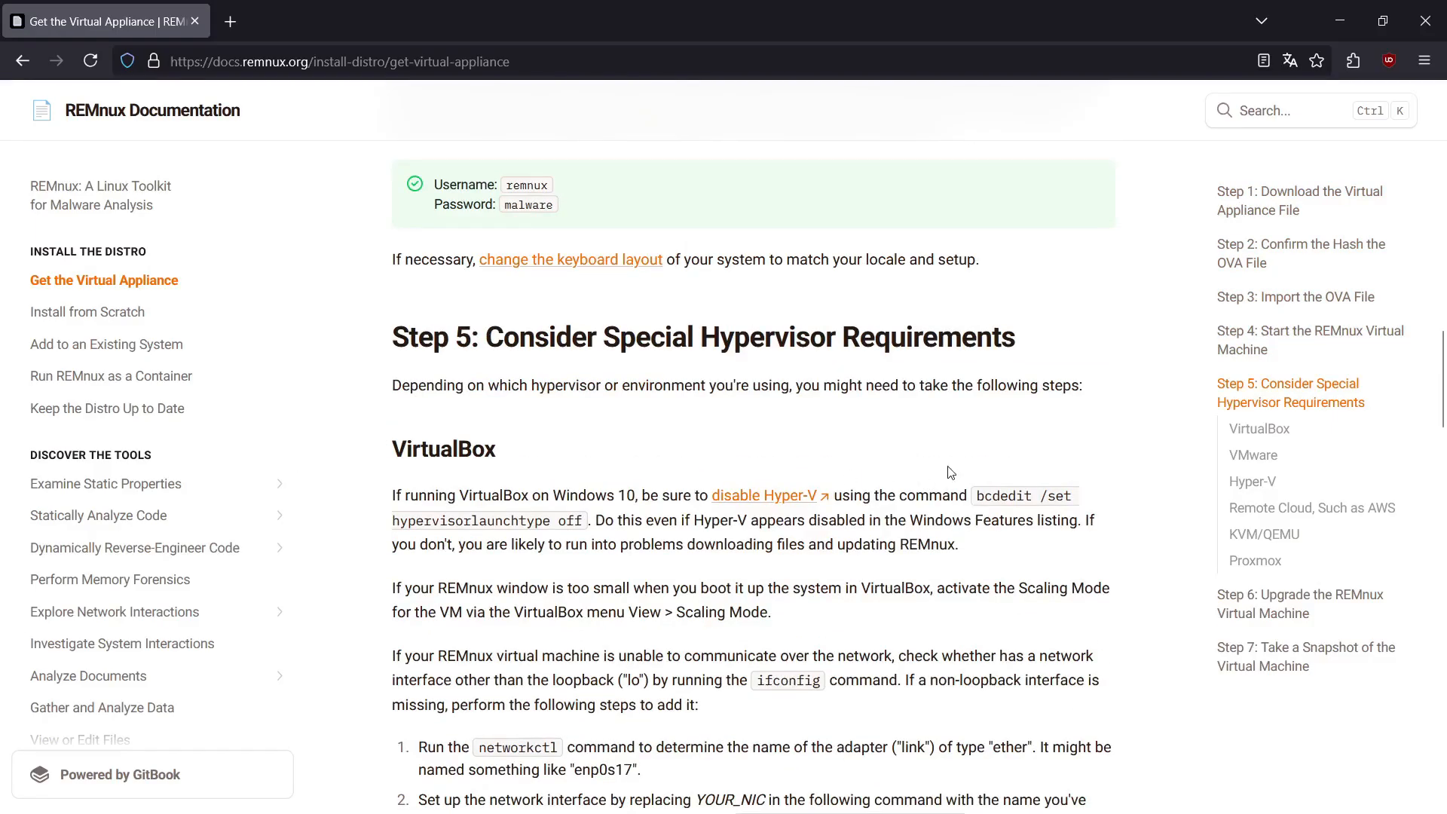
scroll(1085, 417, "down", 6)
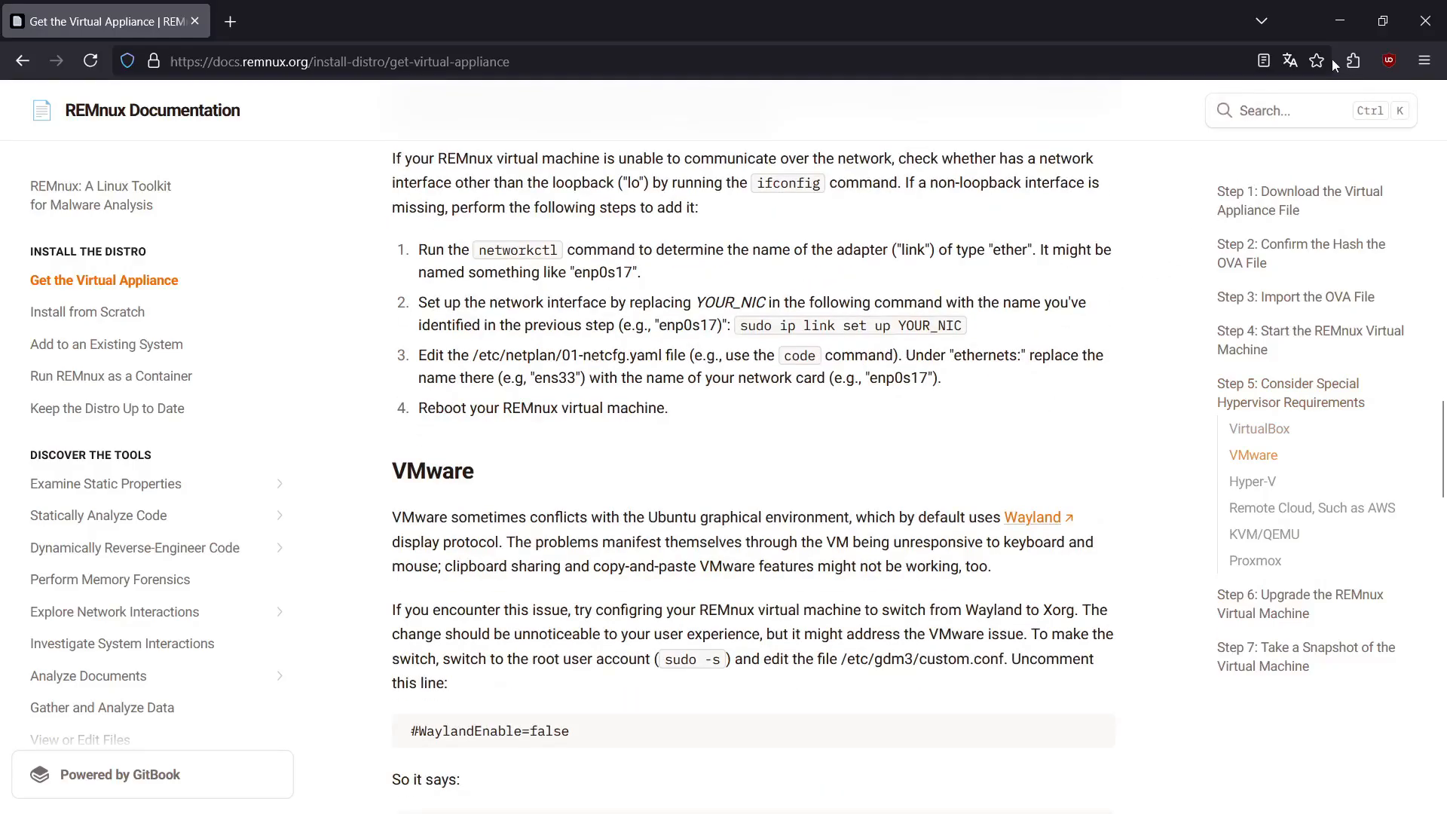
left_click(1337, 22)
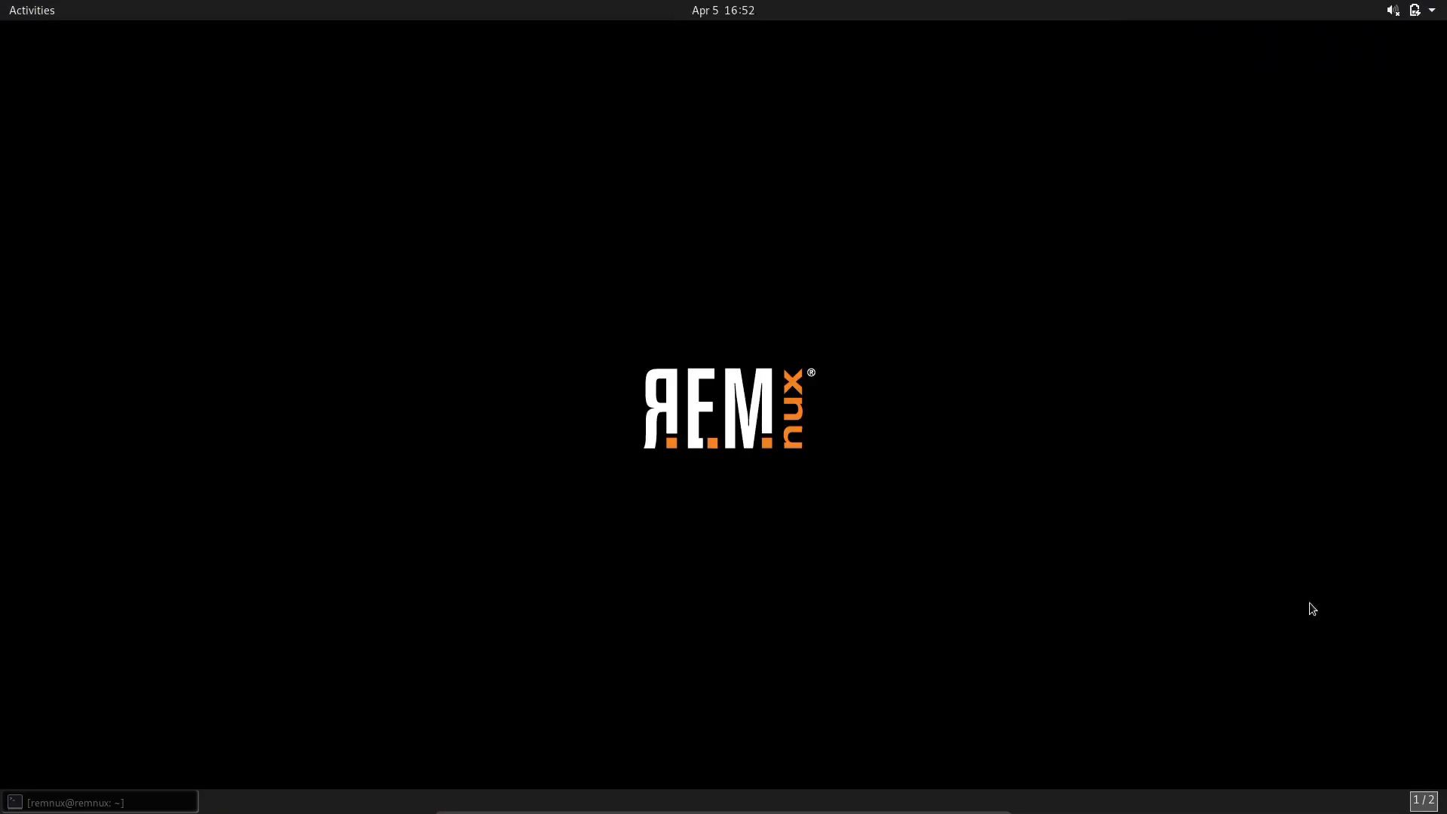
Step: Restore the REMnux terminal window and switch to a root shell with sudo su
left_click(150, 801)
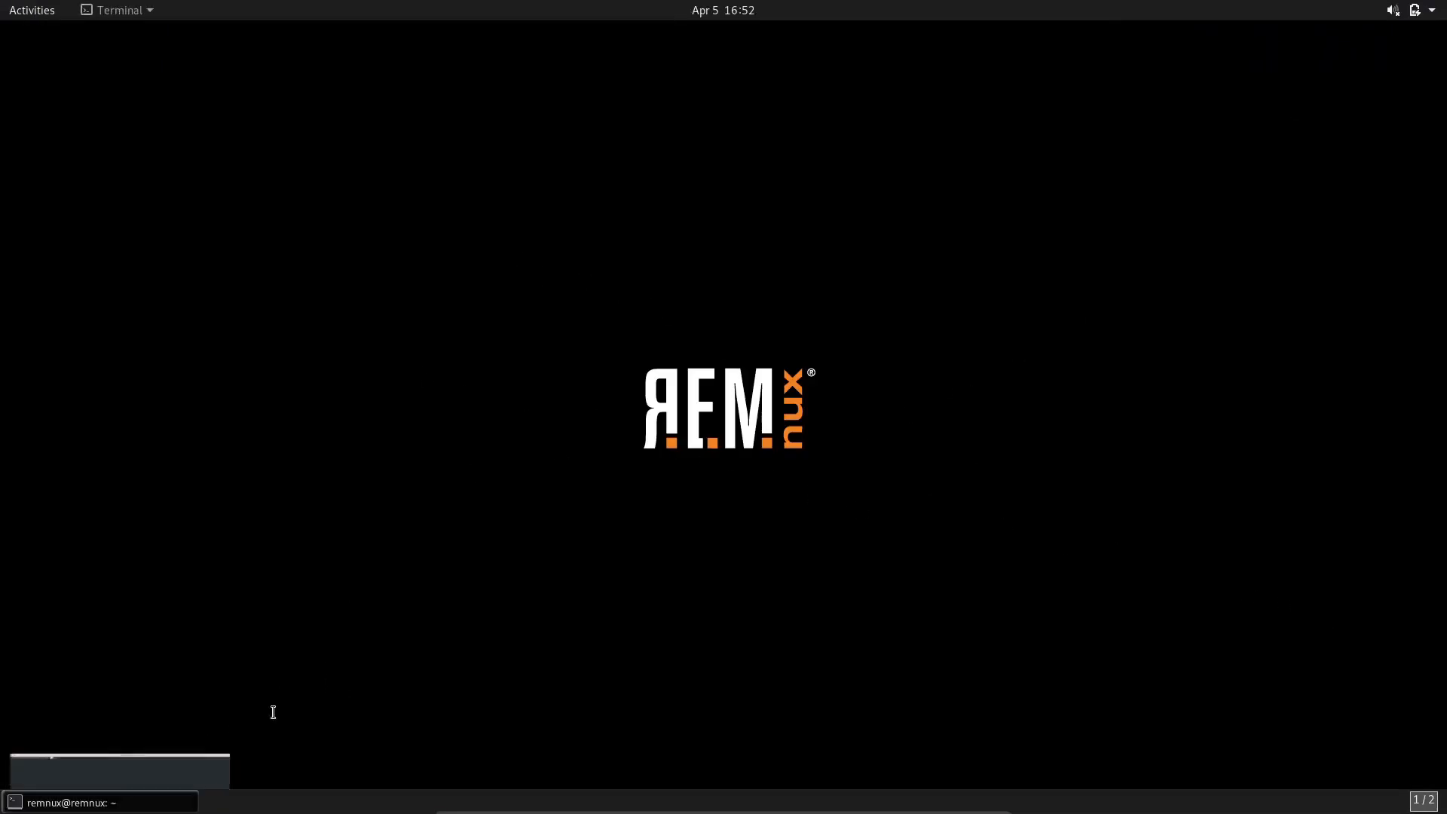
left_click_drag(563, 159, 738, 126)
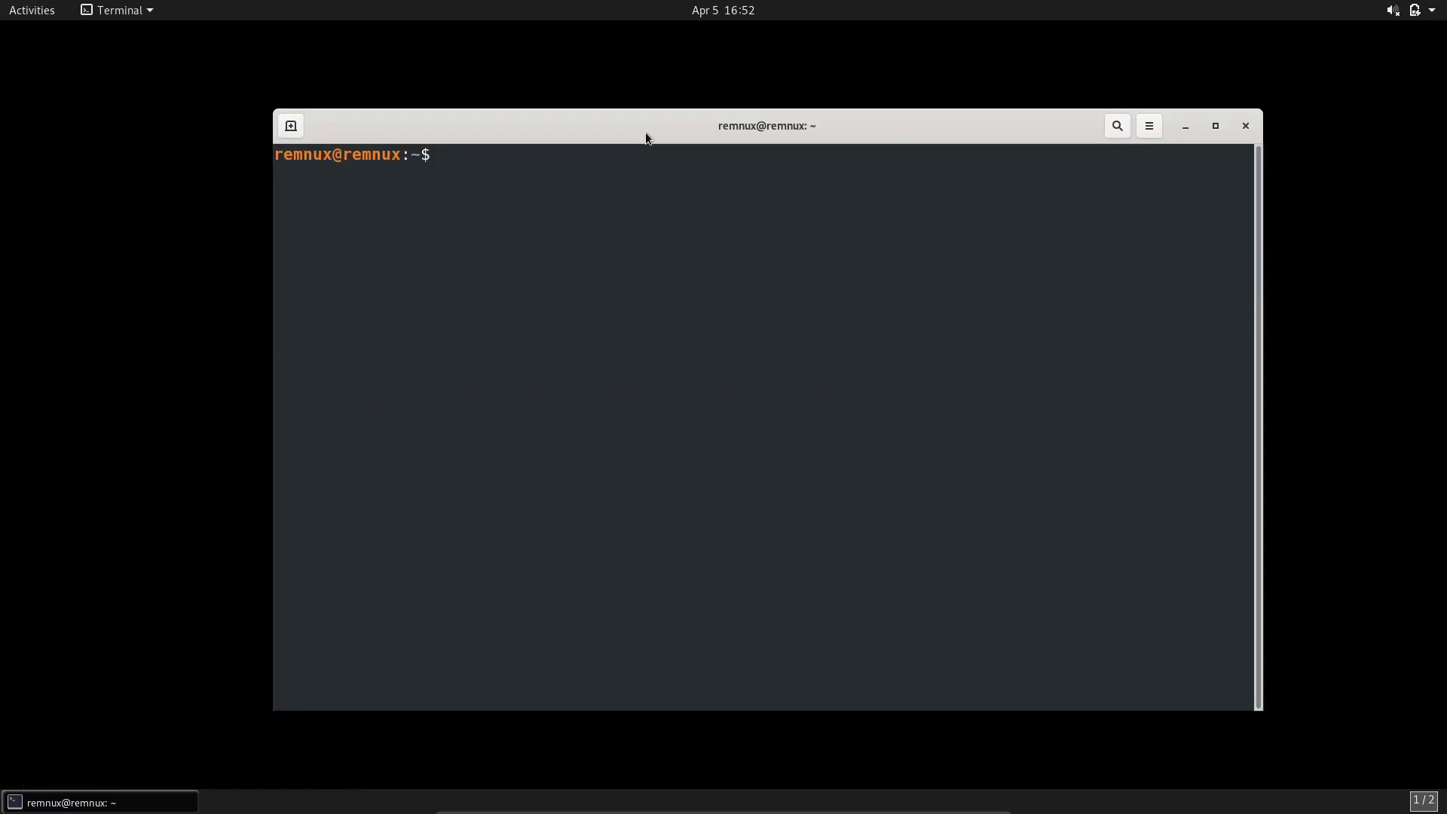
type("sudo su")
key("Return")
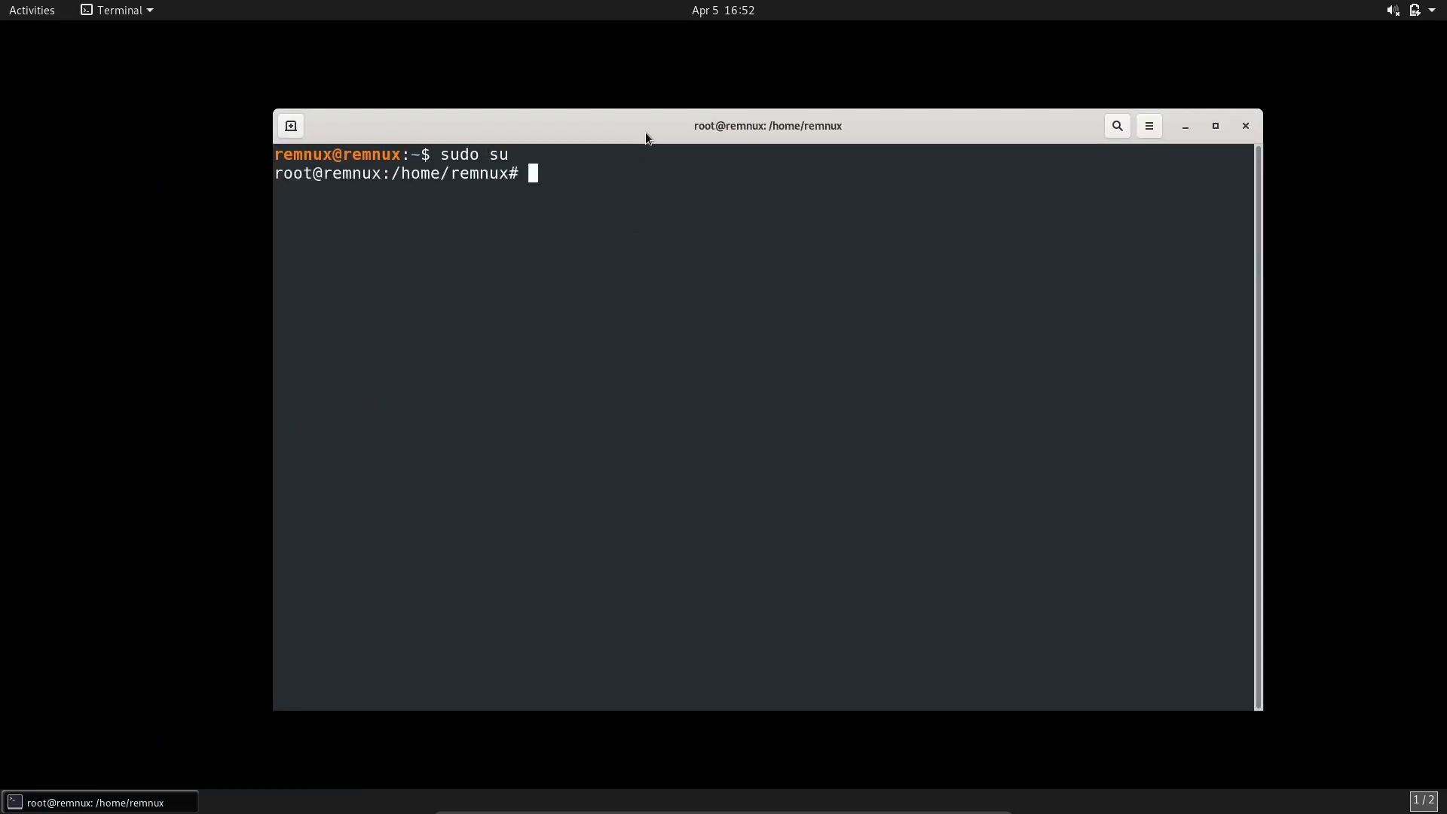
key("Return")
key("Return")
key("Return")
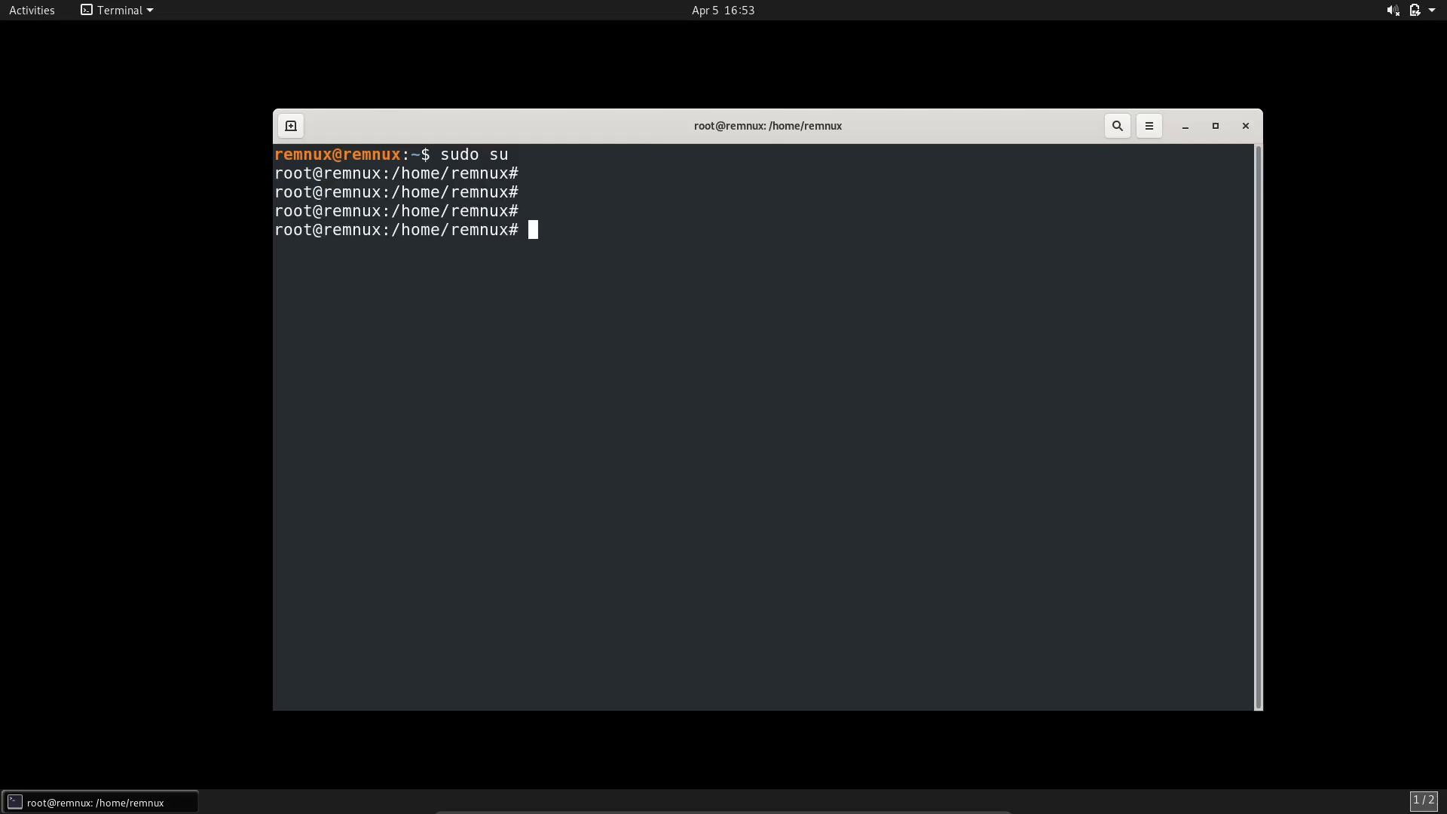
type("remnux upgrade")
key("BackSpace")
key("BackSpace")
key("BackSpace")
key("BackSpace")
key("BackSpace")
key("BackSpace")
type("pdate")
key("BackSpace")
key("BackSpace")
key("BackSpace")
key("BackSpace")
key("BackSpace")
key("BackSpace")
key("BackSpace")
key("BackSpace")
key("BackSpace")
key("BackSpace")
key("BackSpace")
key("BackSpace")
key("BackSpace")
Step: Run accept-all-ips start to redirect connections to all IPs and read the command's output
left_click_drag(750, 122, 698, 114)
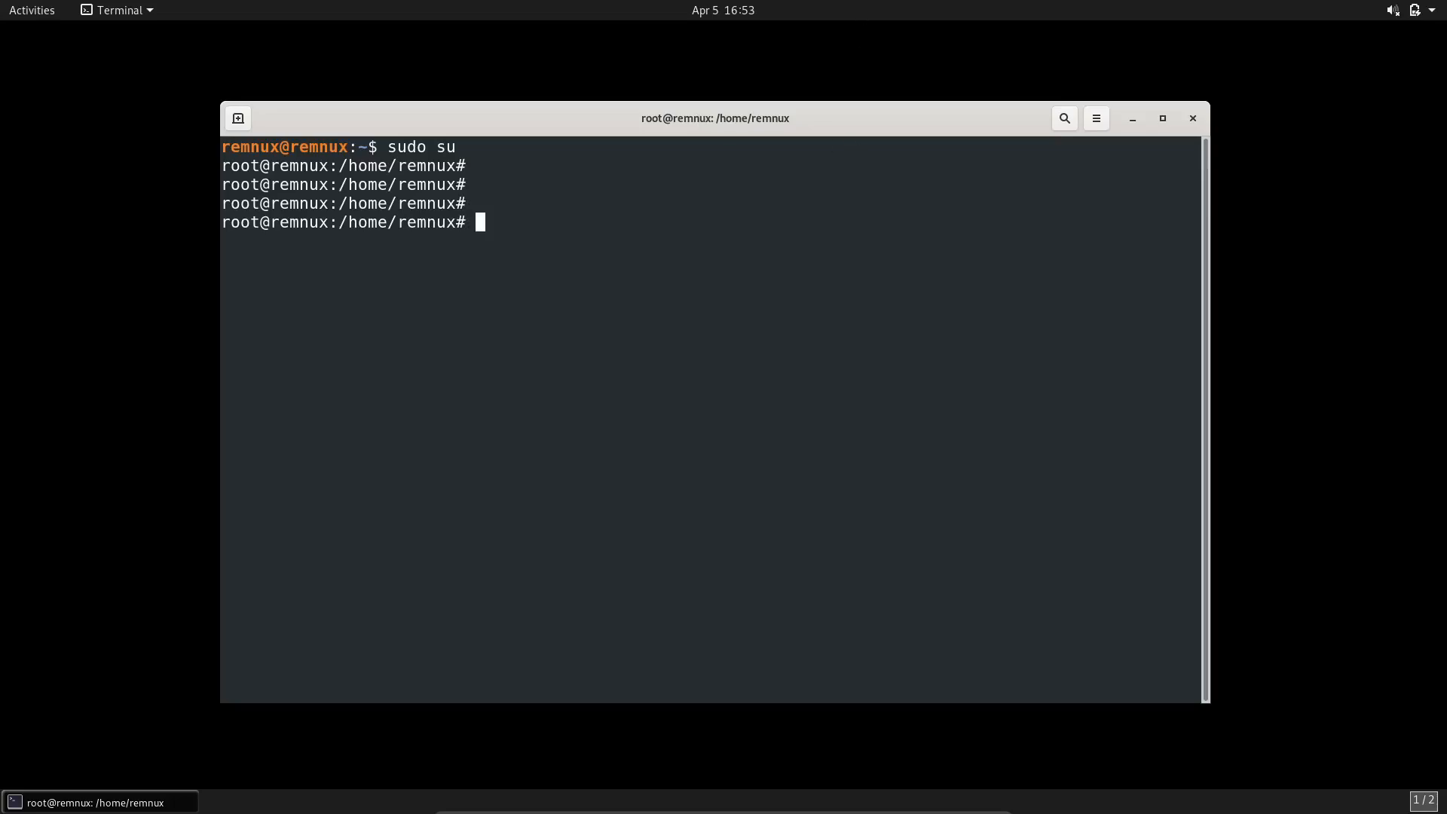
type("accept-all-ips start")
key("Return")
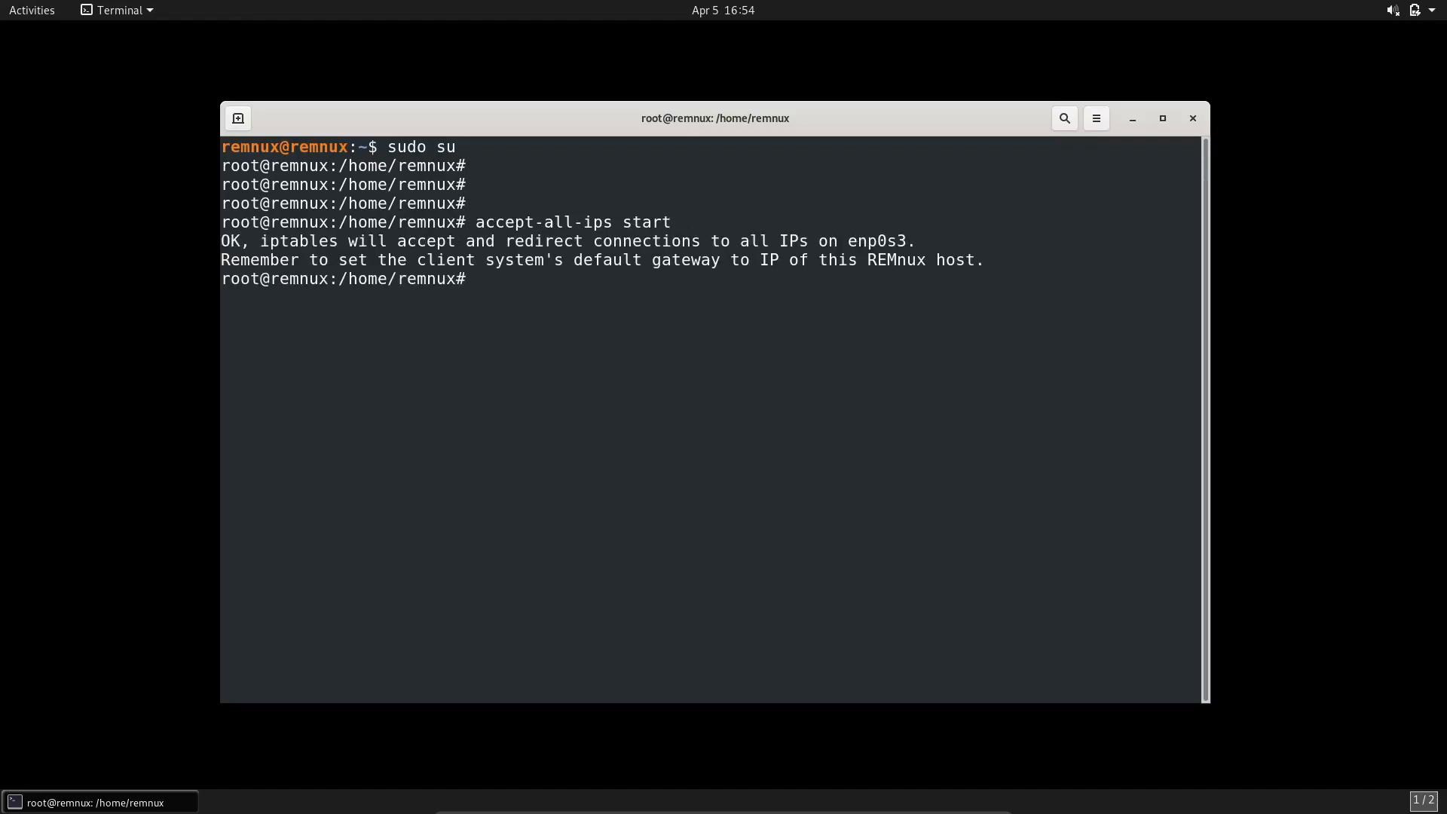
left_click_drag(263, 246, 919, 245)
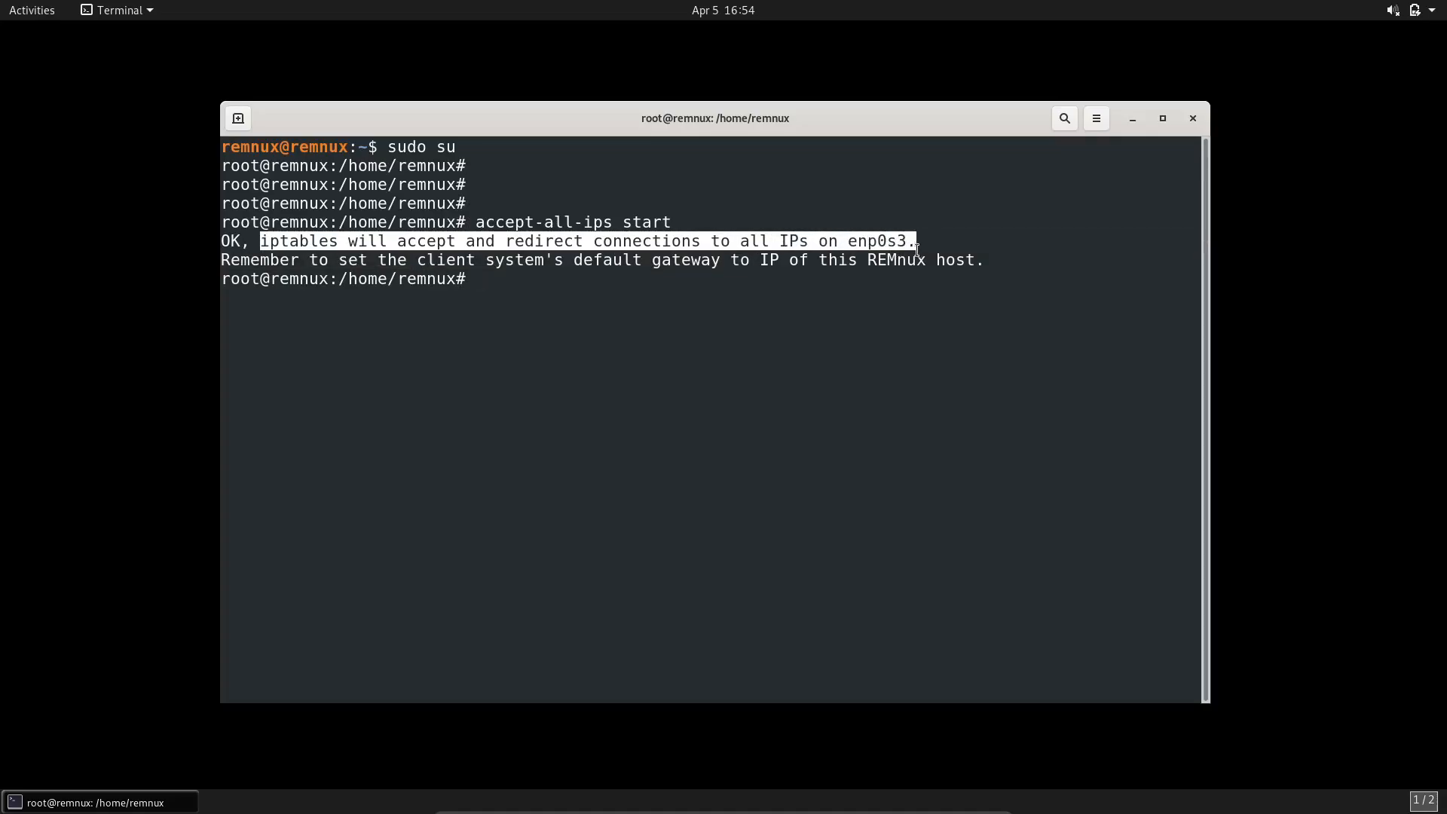
left_click(871, 277)
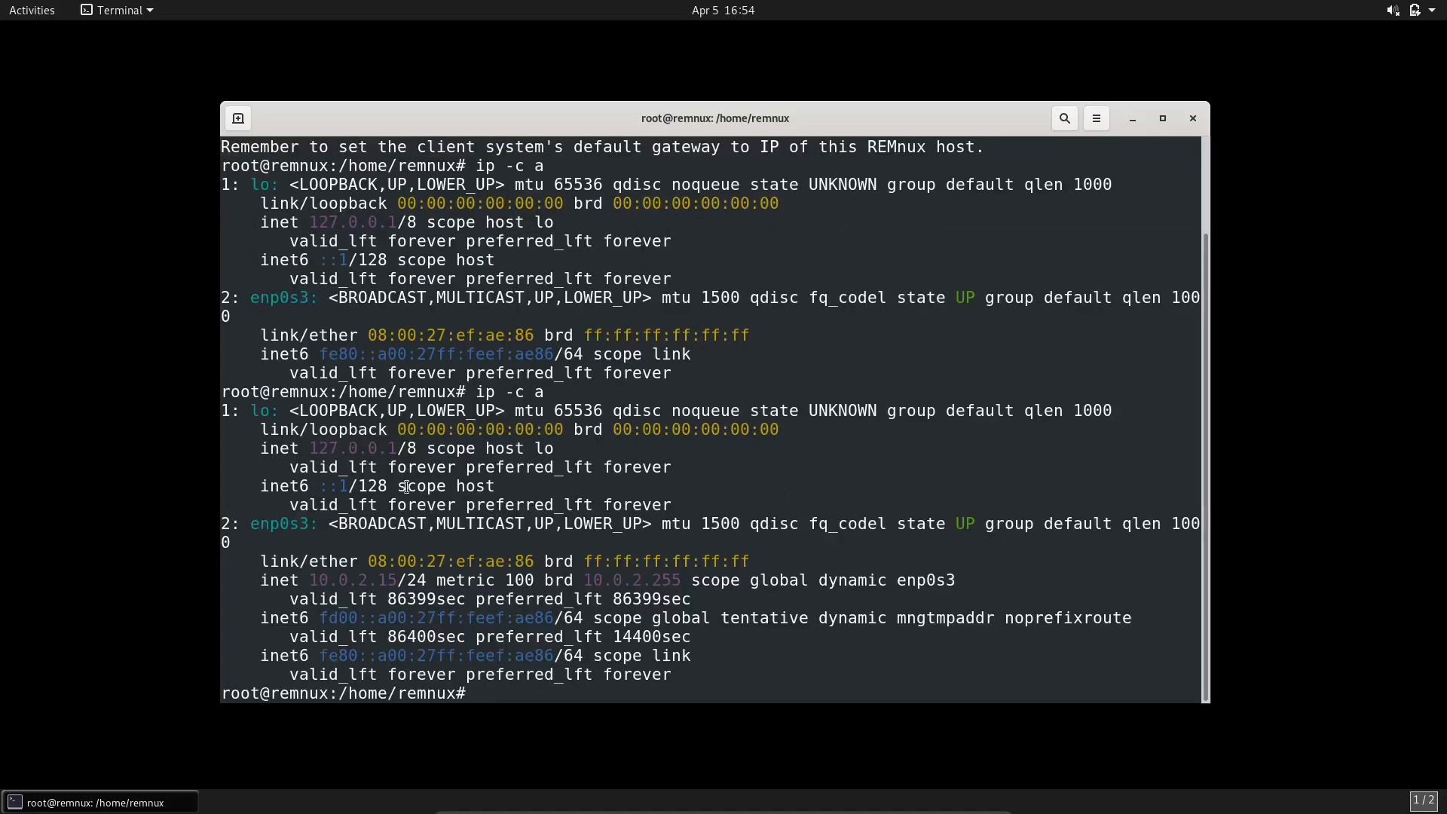
Step: Examine the IP address and MAC address of the enp0s3 interface in the ip -c a output
left_click_drag(317, 578, 398, 580)
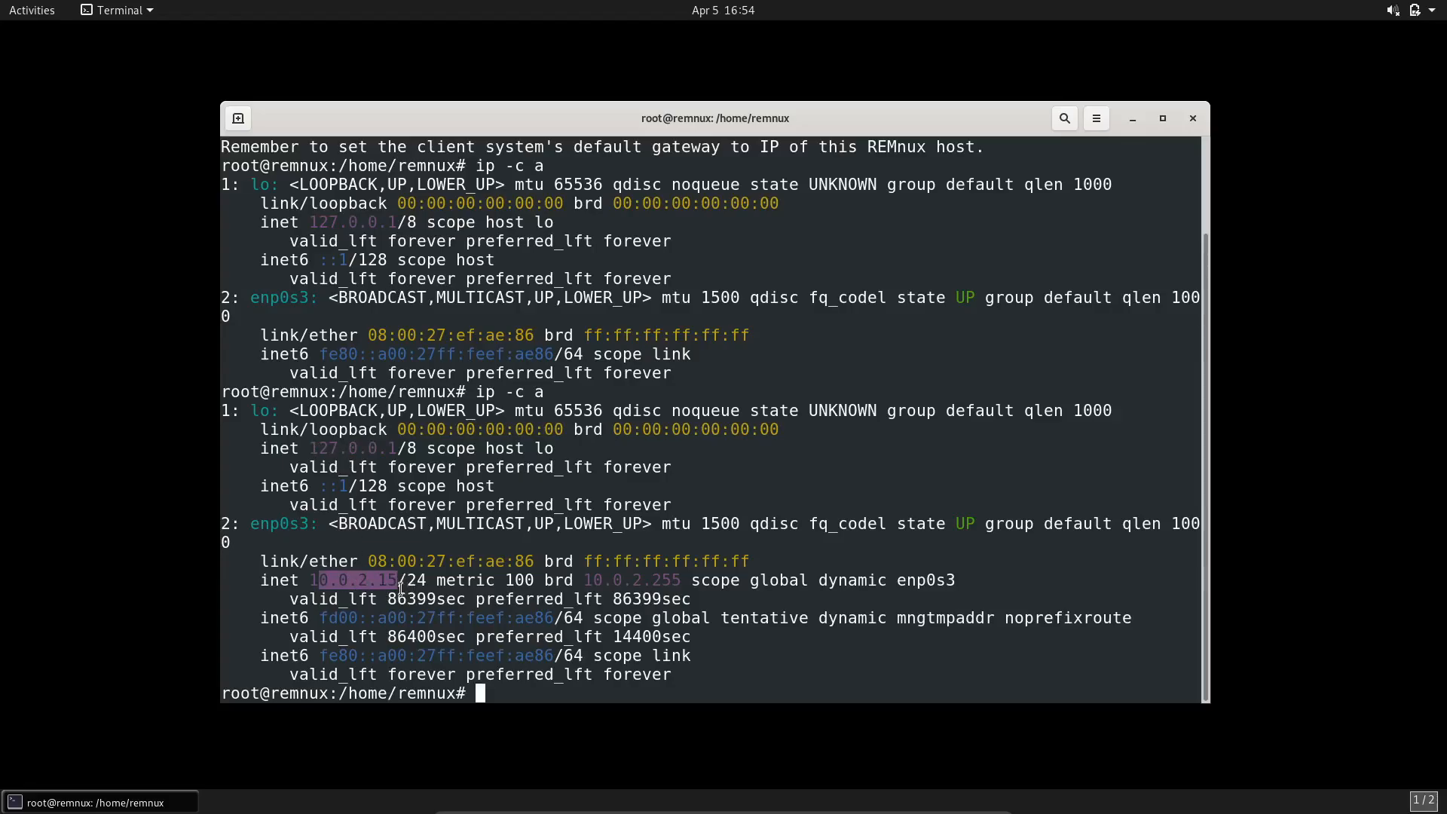
left_click(779, 607)
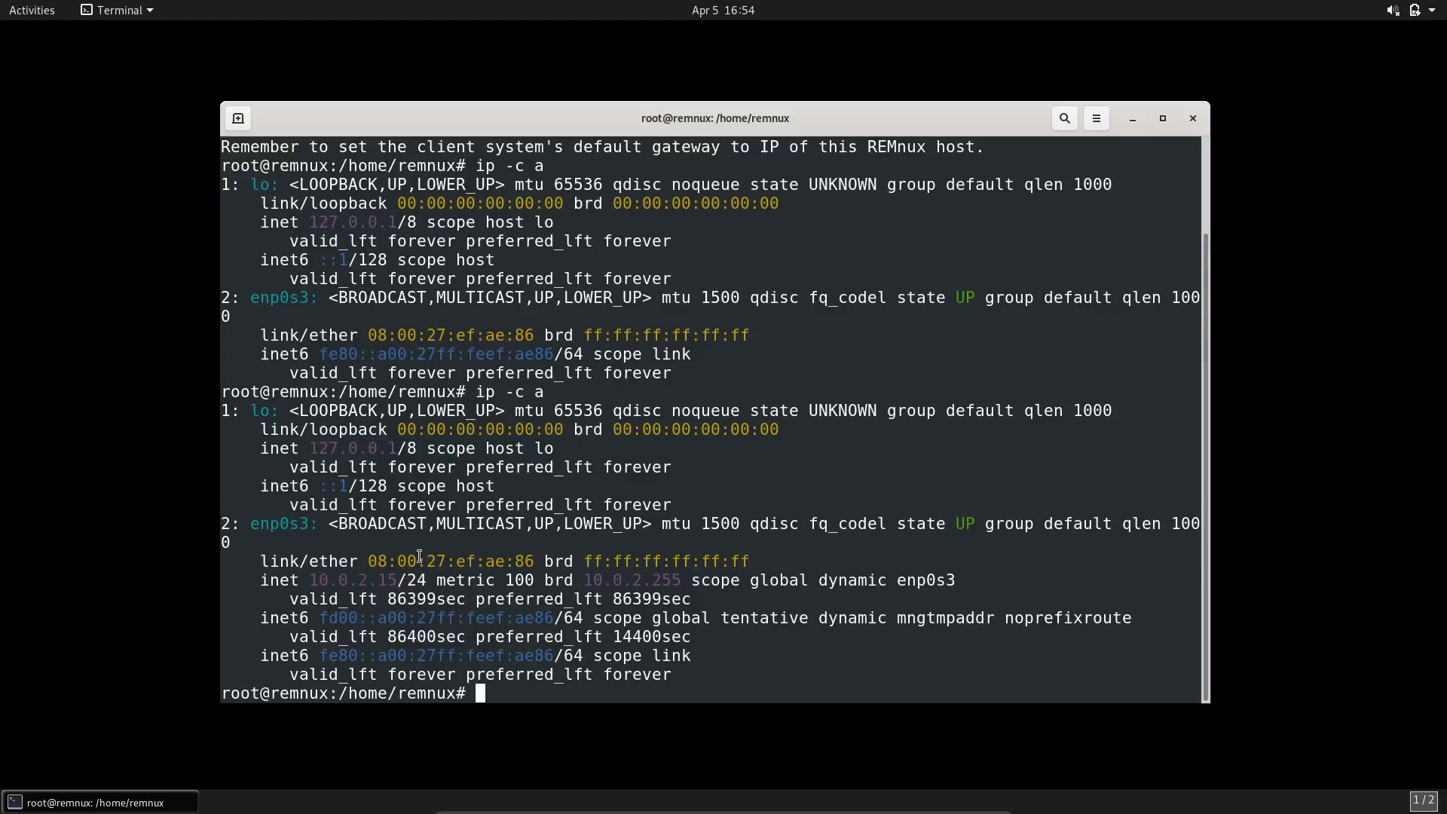
left_click_drag(223, 561, 542, 561)
left_click_drag(369, 562, 537, 561)
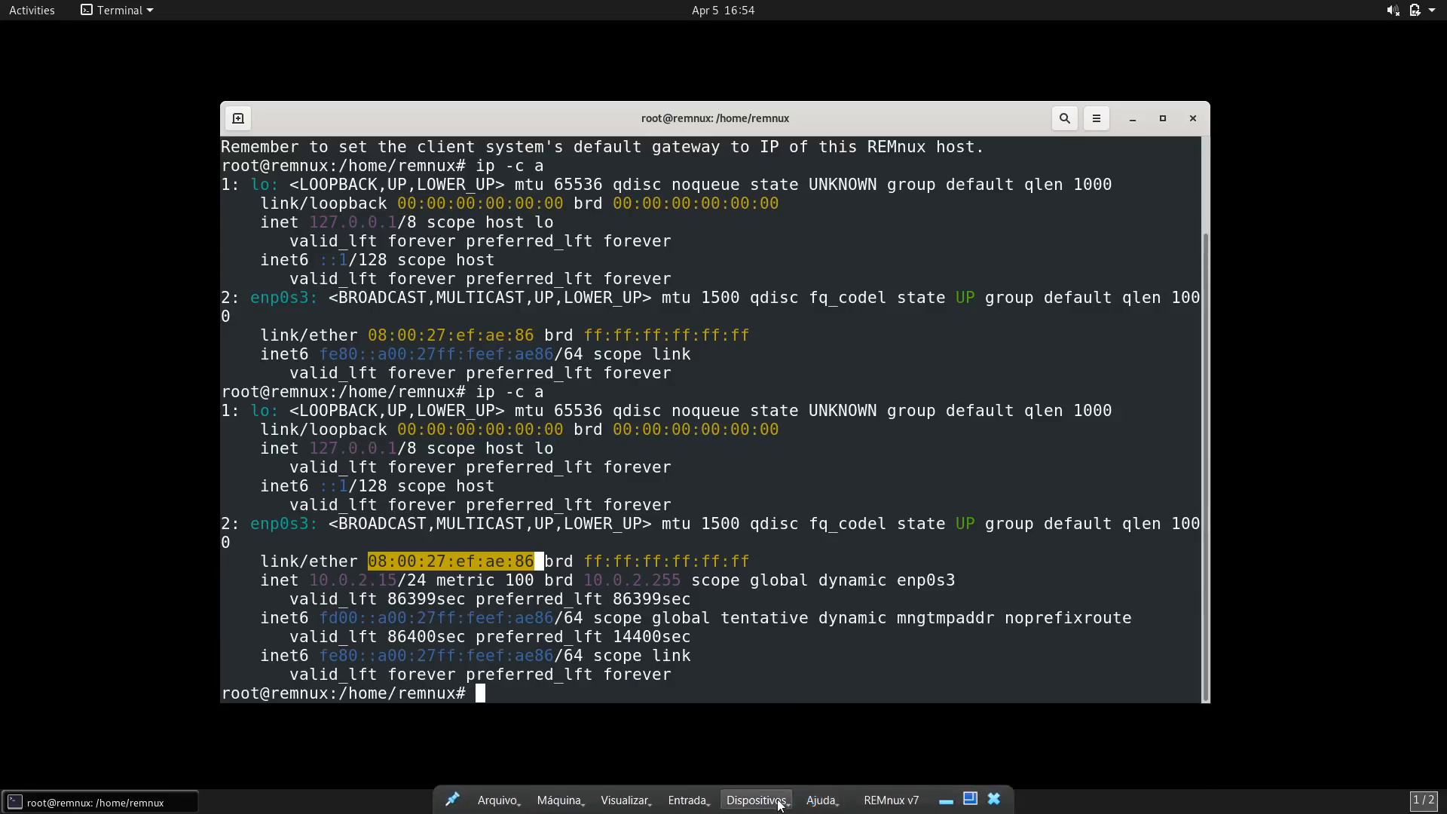
Step: Check the adapter 1 connection mode in the REMnux VM's network settings and close them without changes
left_click(776, 804)
mouse_move(786, 614)
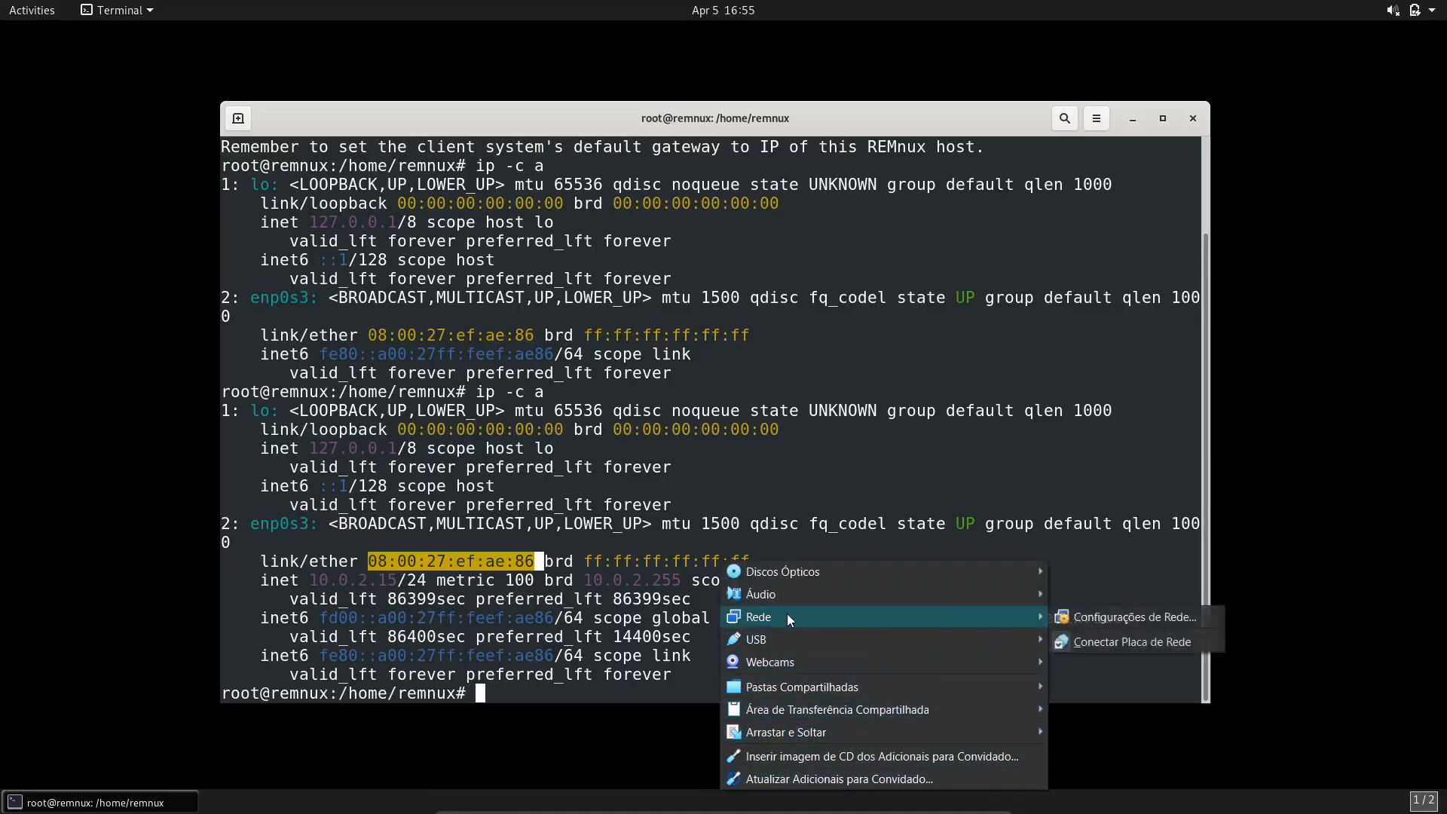
mouse_move(996, 619)
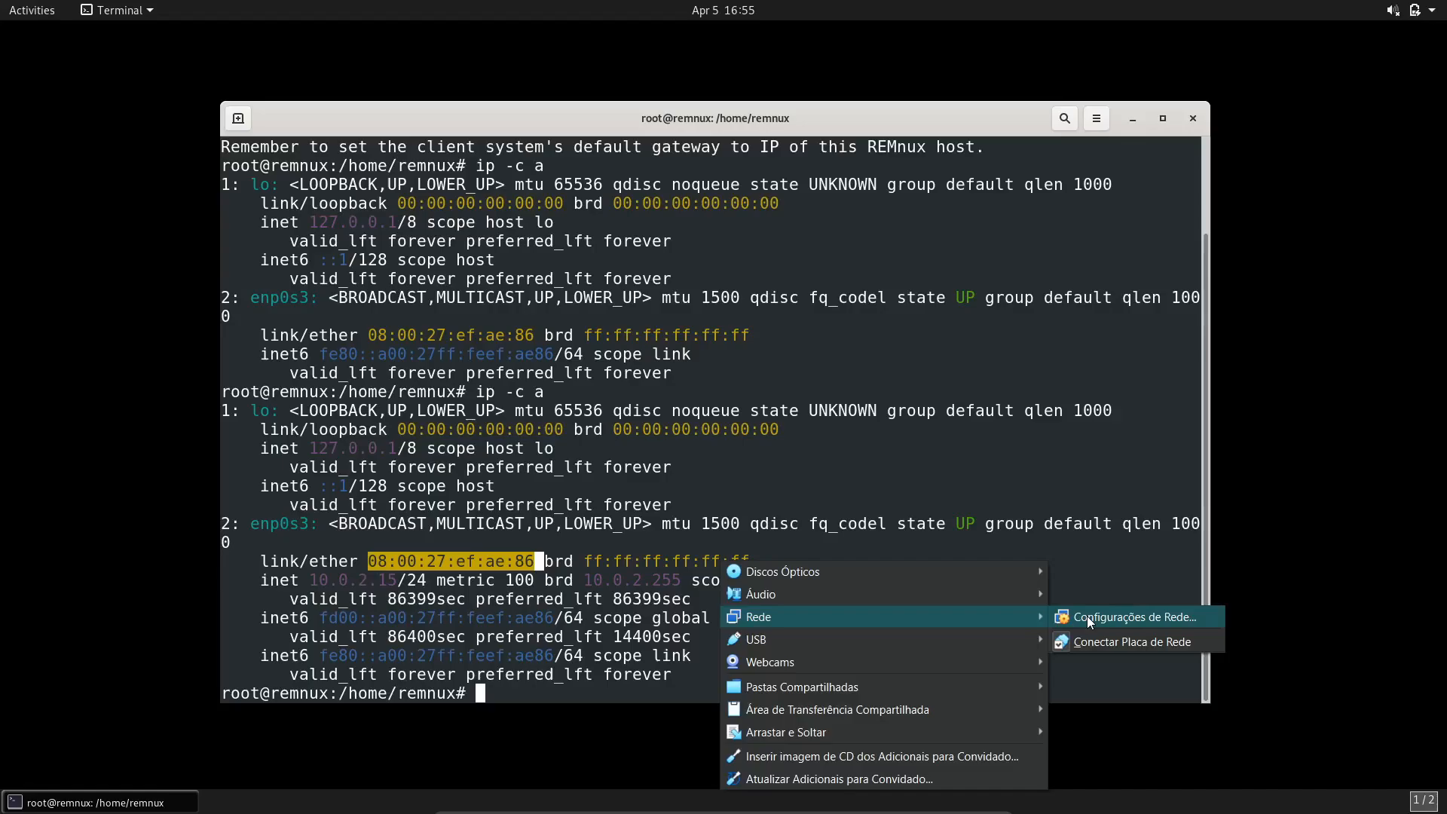
left_click(1087, 617)
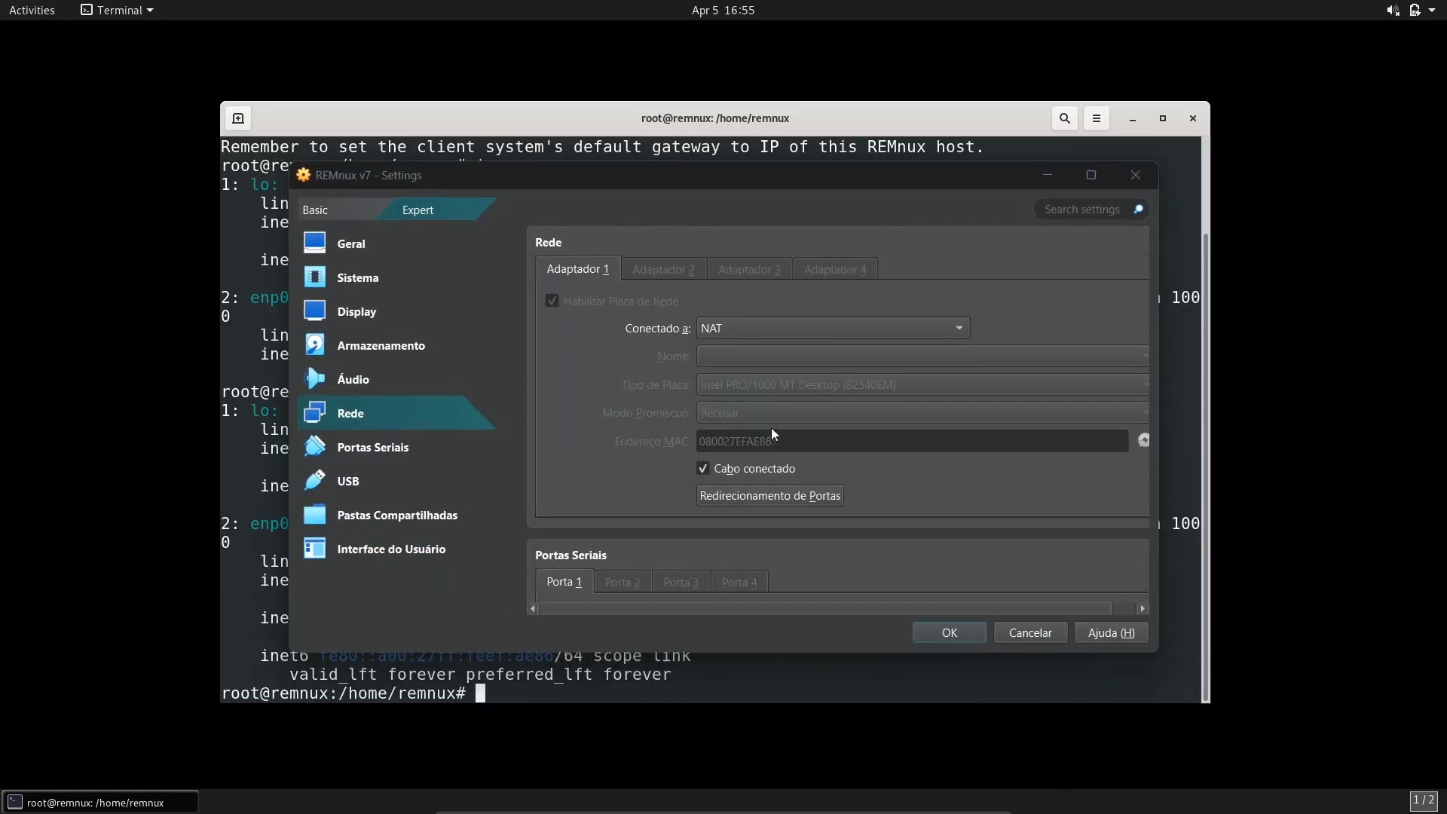
left_click(1027, 632)
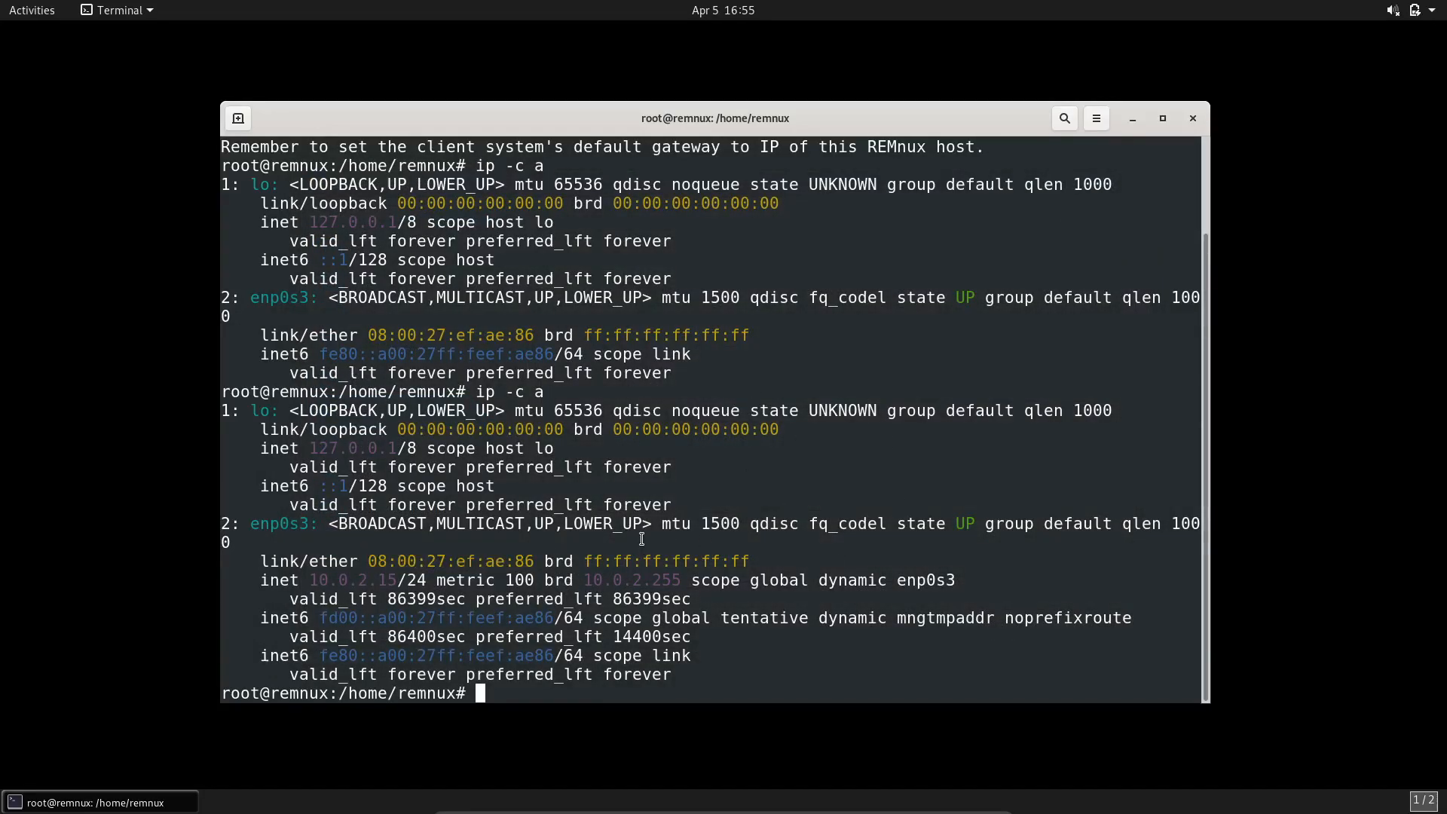
Step: Clear the terminal screen and the recalled command, and start the internet services simulation with inetsim
type("accept-all-ips start")
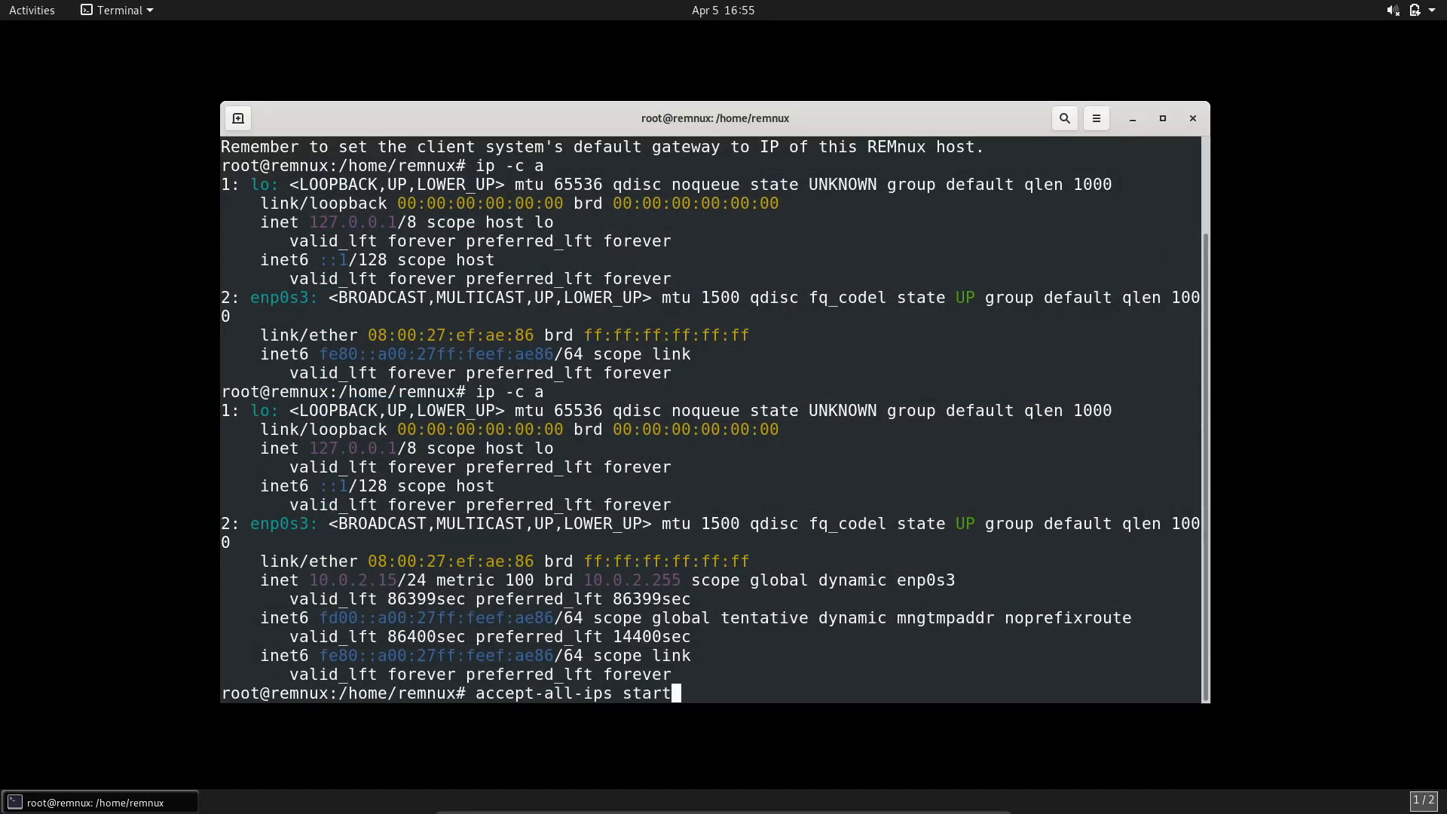
key("ctrl+l")
key("ctrl+u")
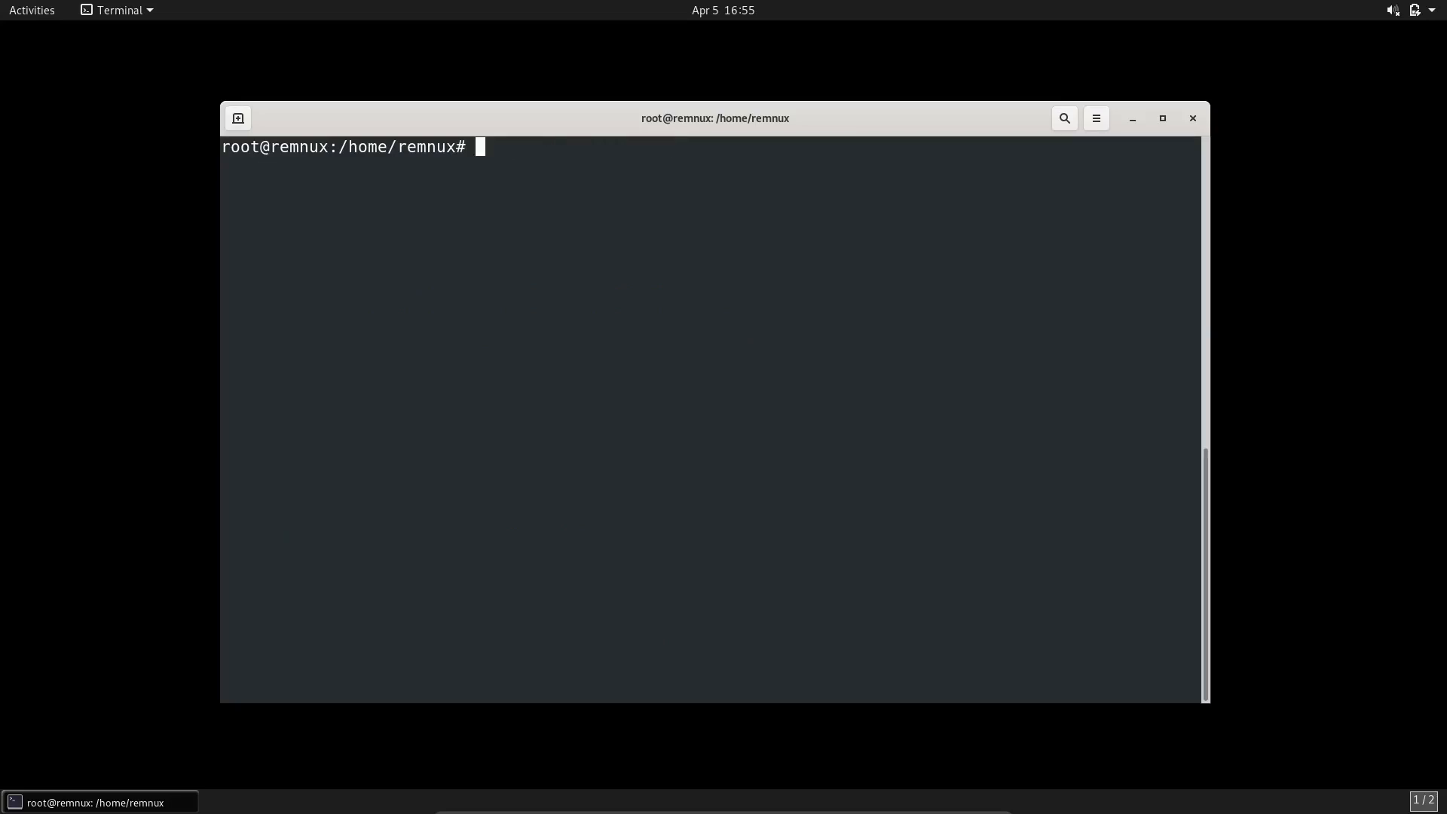
type("inetsim")
key("Return")
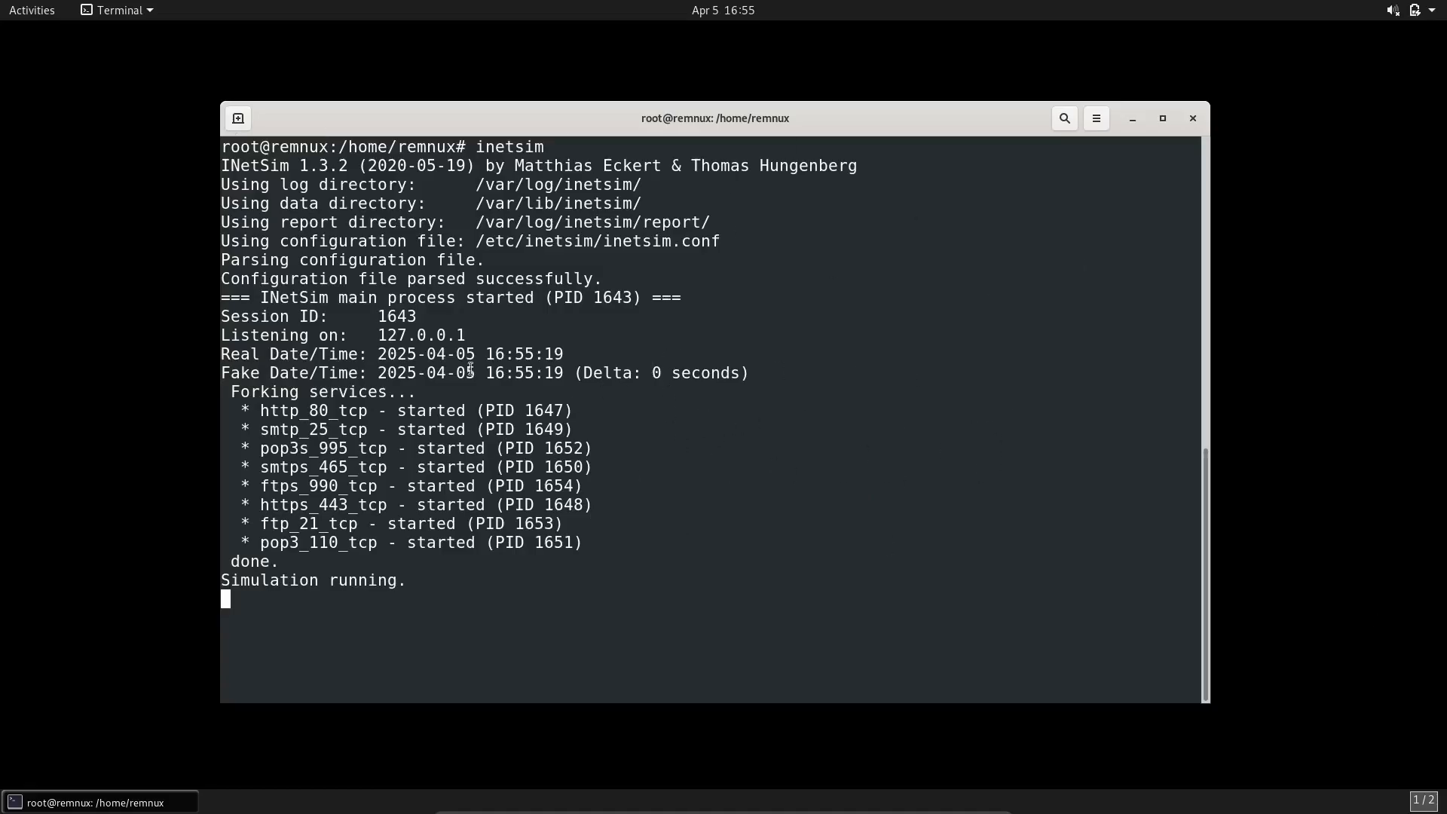
Step: Review the simulated services that INetSim started, stop the simulation and minimize the terminal
left_click_drag(241, 408, 422, 429)
left_click(422, 428)
left_click_drag(272, 449, 465, 466)
left_click(289, 470)
key("ctrl+c")
left_click(1132, 119)
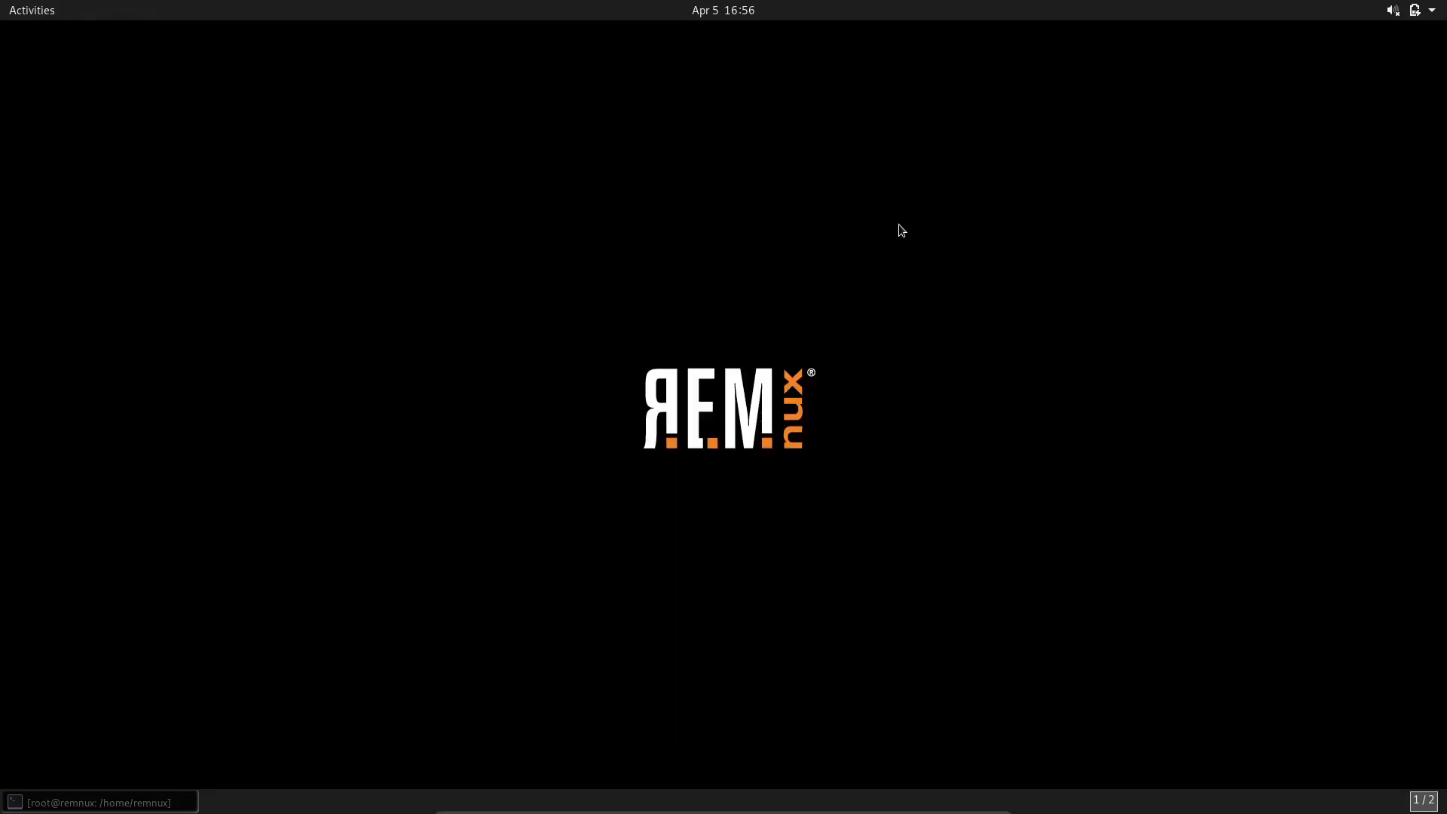